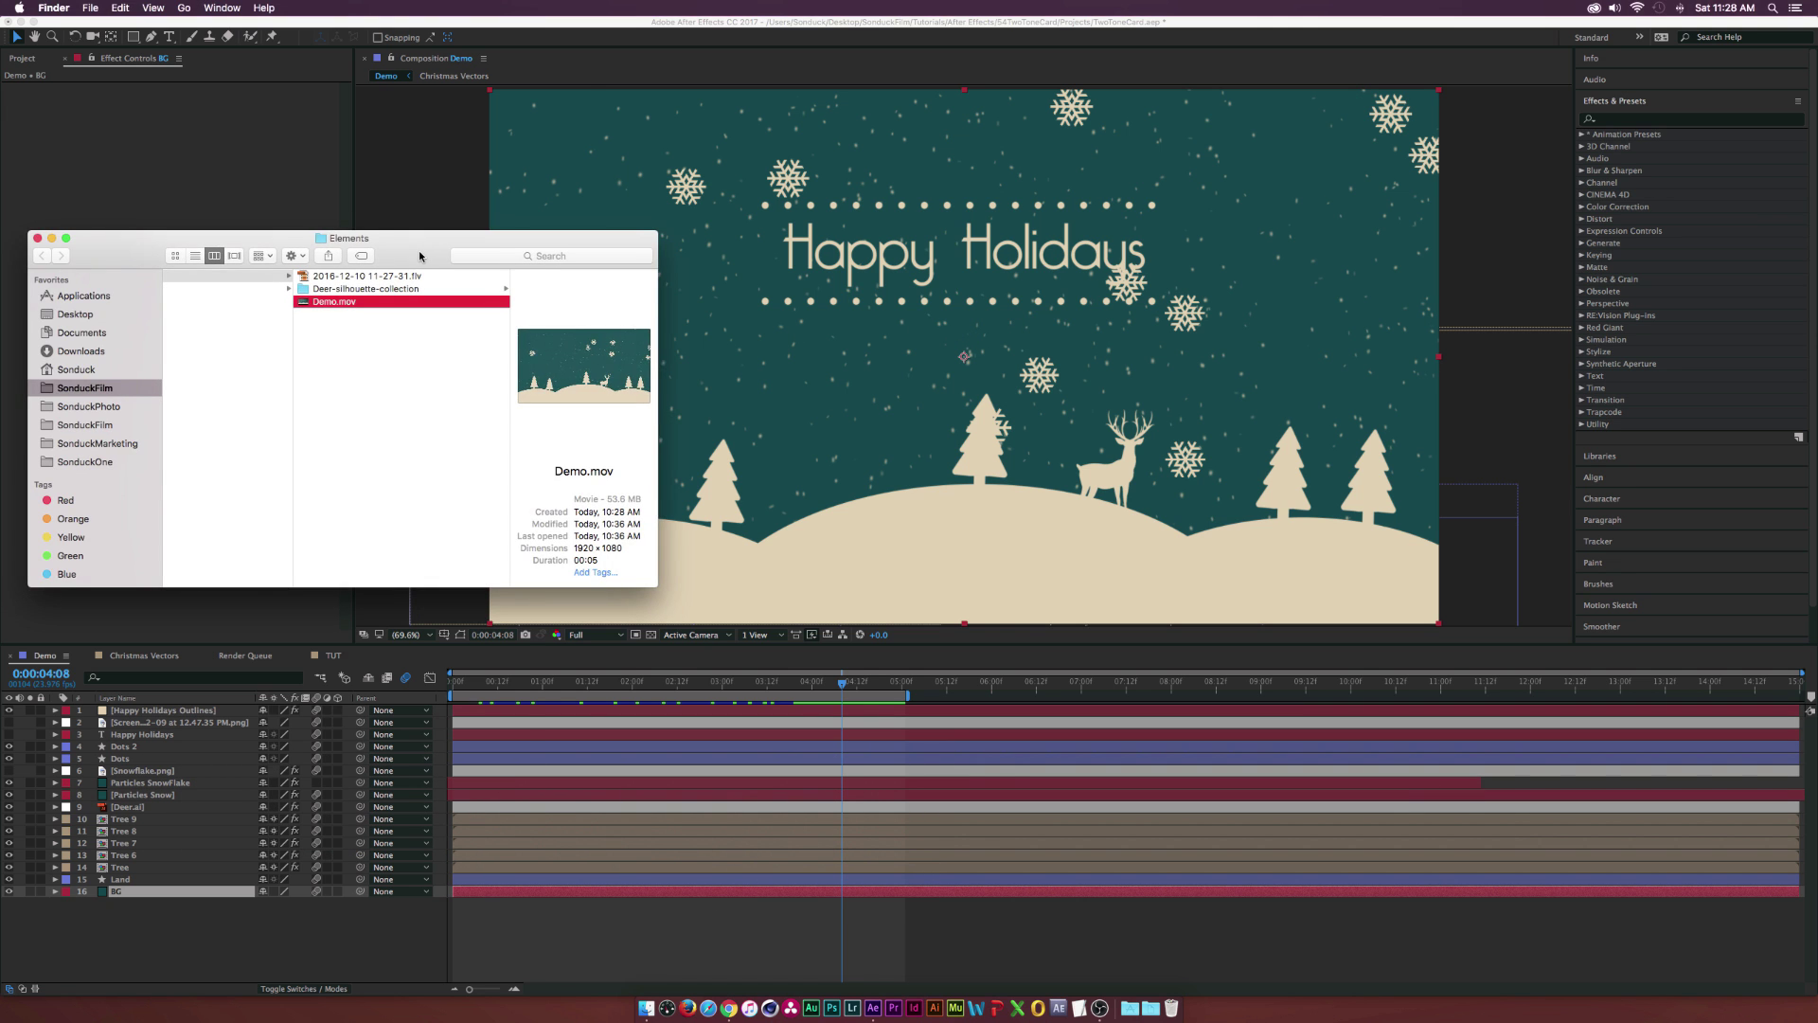
Play and scrub through the Demo.mov preview to examine the finished holiday animation, and return to After Effects
{"action": "key", "text": "space"}
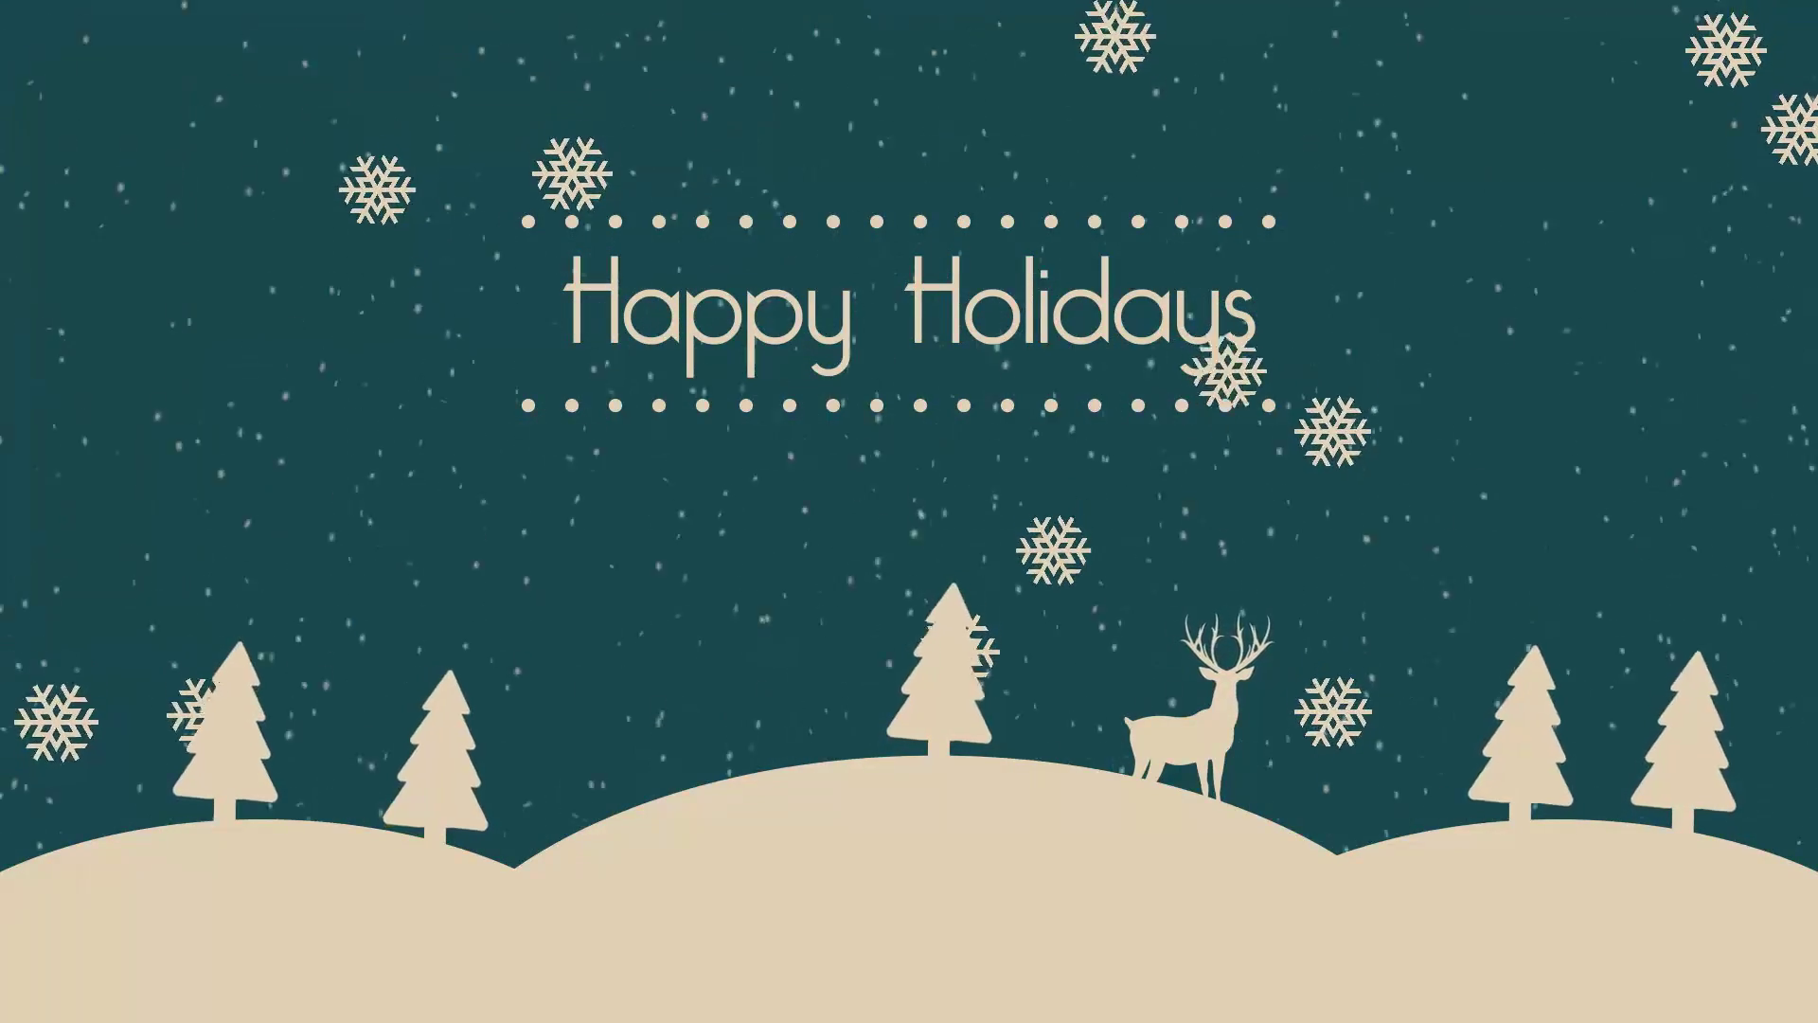
{"action": "key", "text": "Escape"}
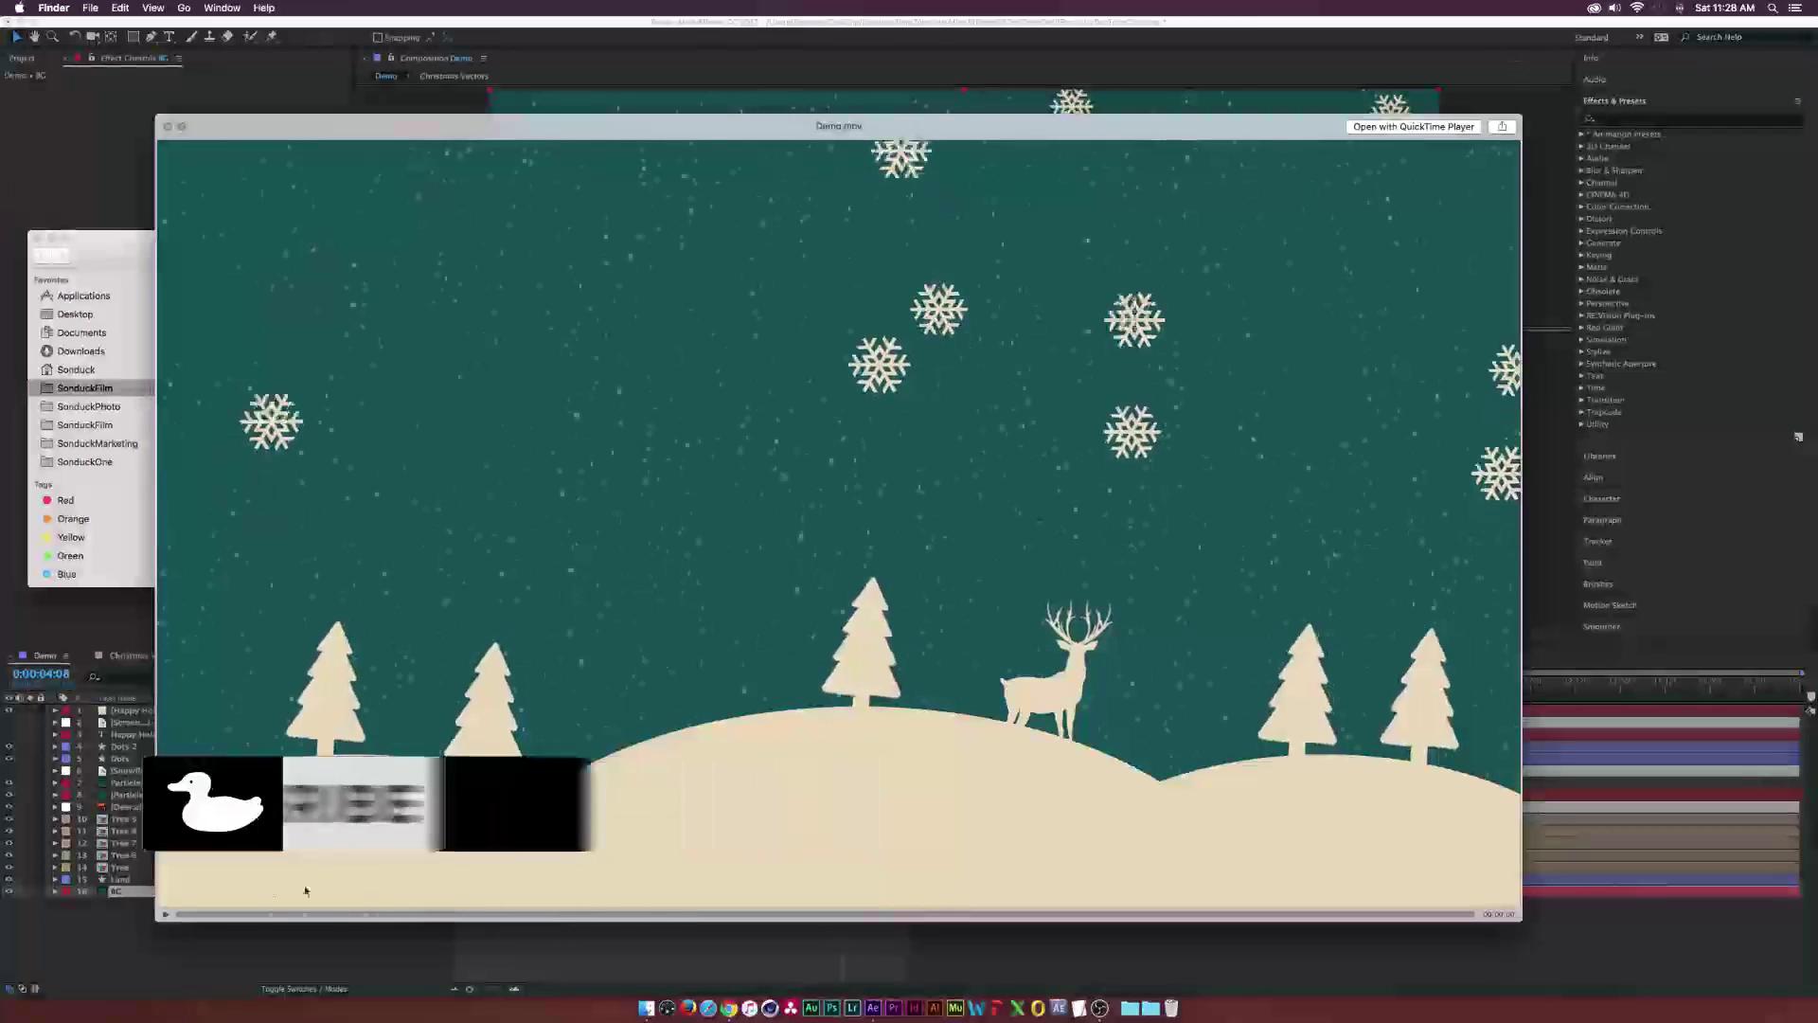
{"action": "left_click", "coordinate": [734, 911]}
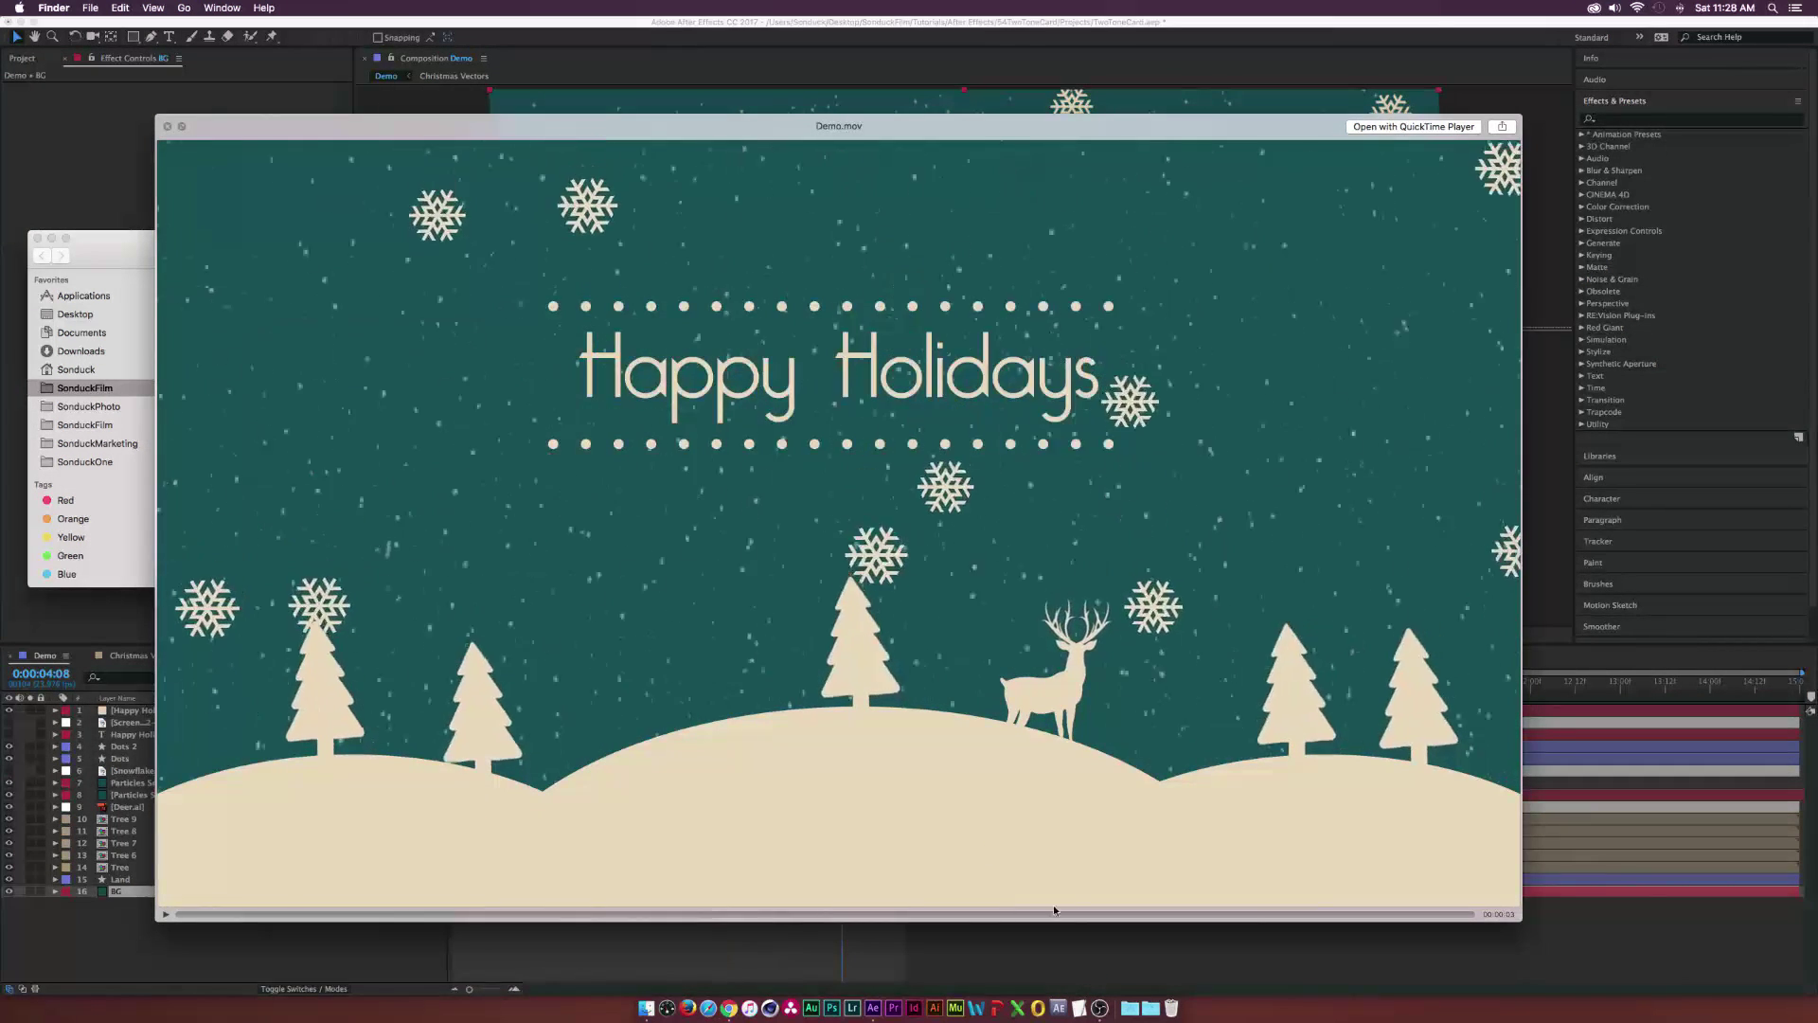
{"action": "key", "text": "space"}
{"action": "left_click", "coordinate": [244, 957]}
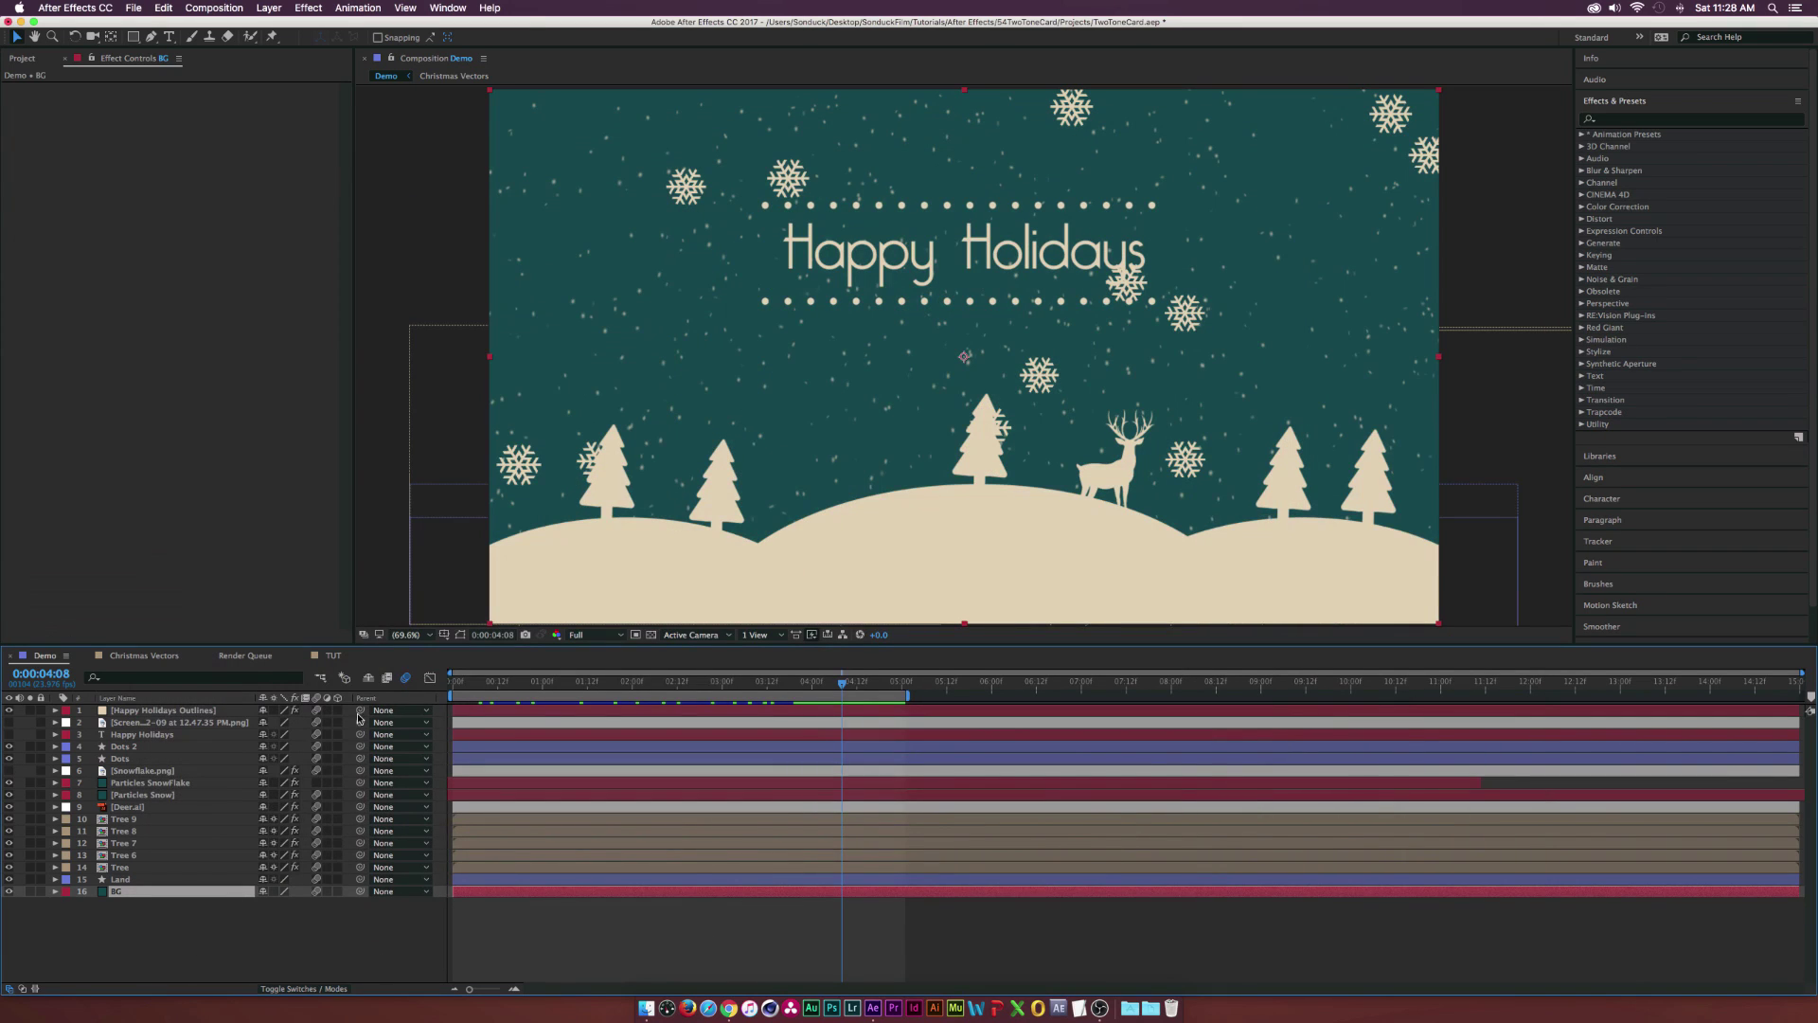
In the TUT composition, draw a beige ellipse without a stroke that overhangs the lower-left corner of the frame
{"action": "left_click", "coordinate": [333, 655]}
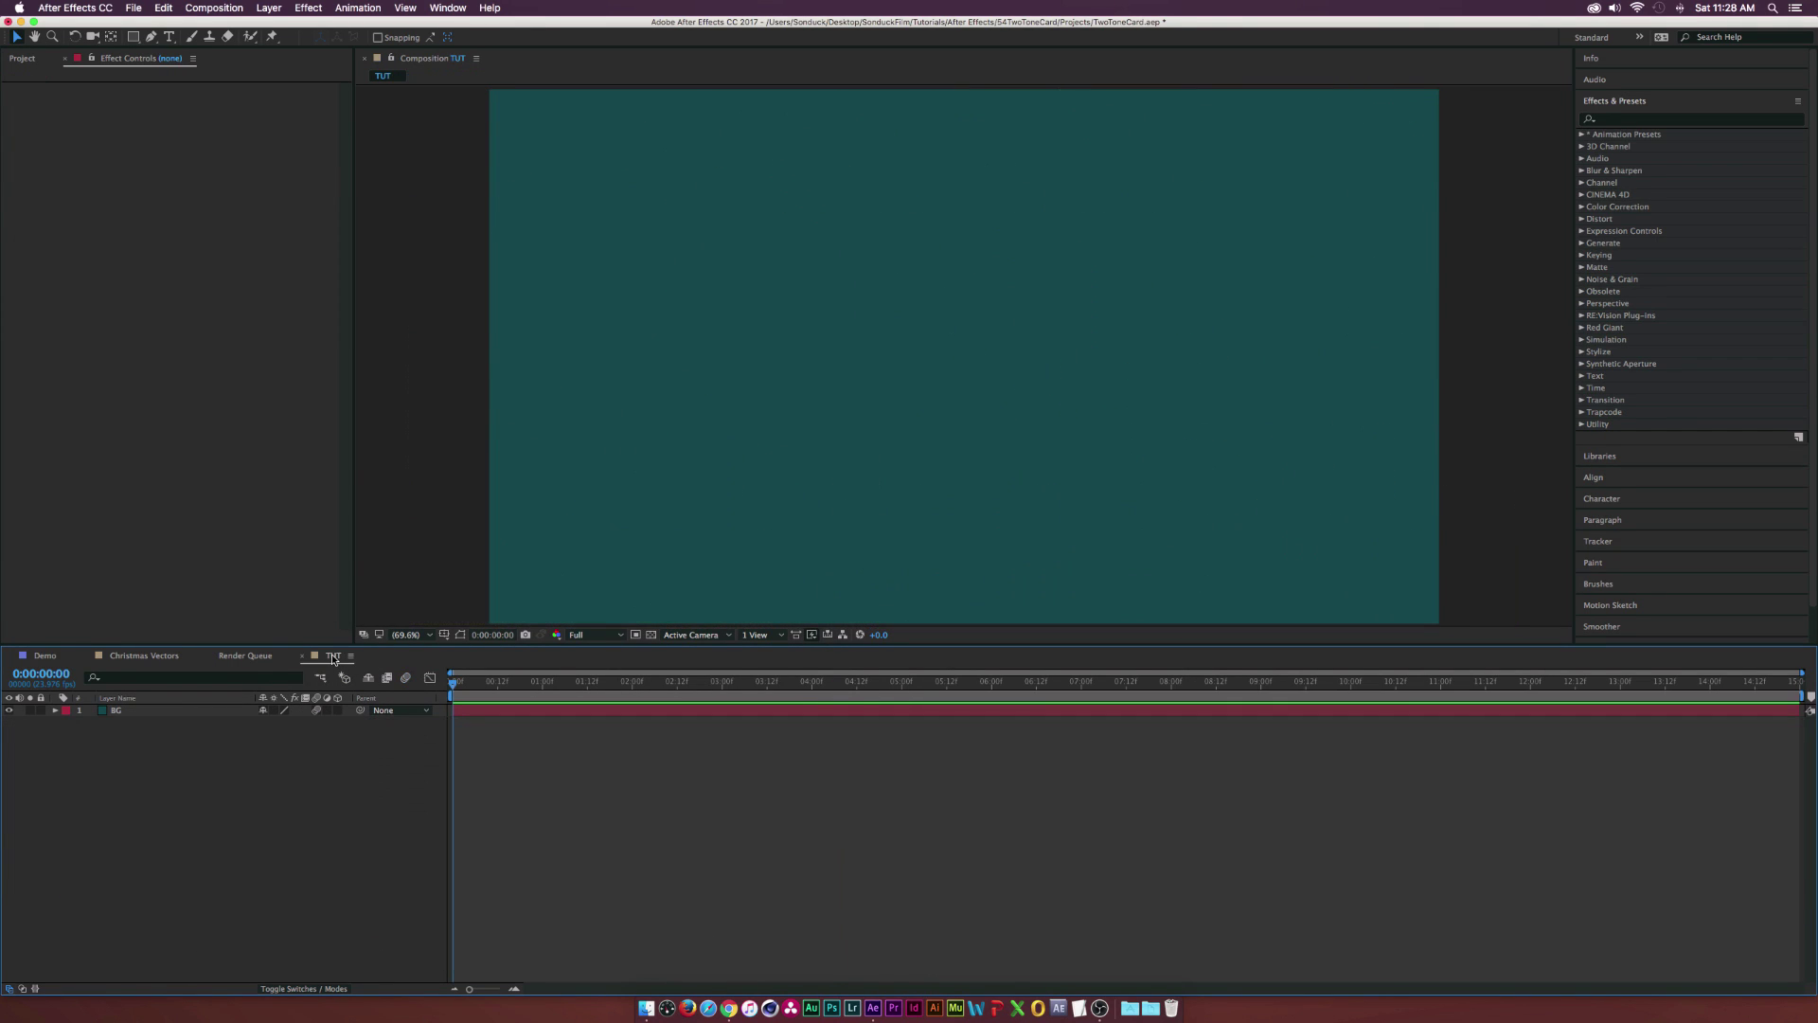
{"action": "left_click", "coordinate": [140, 712]}
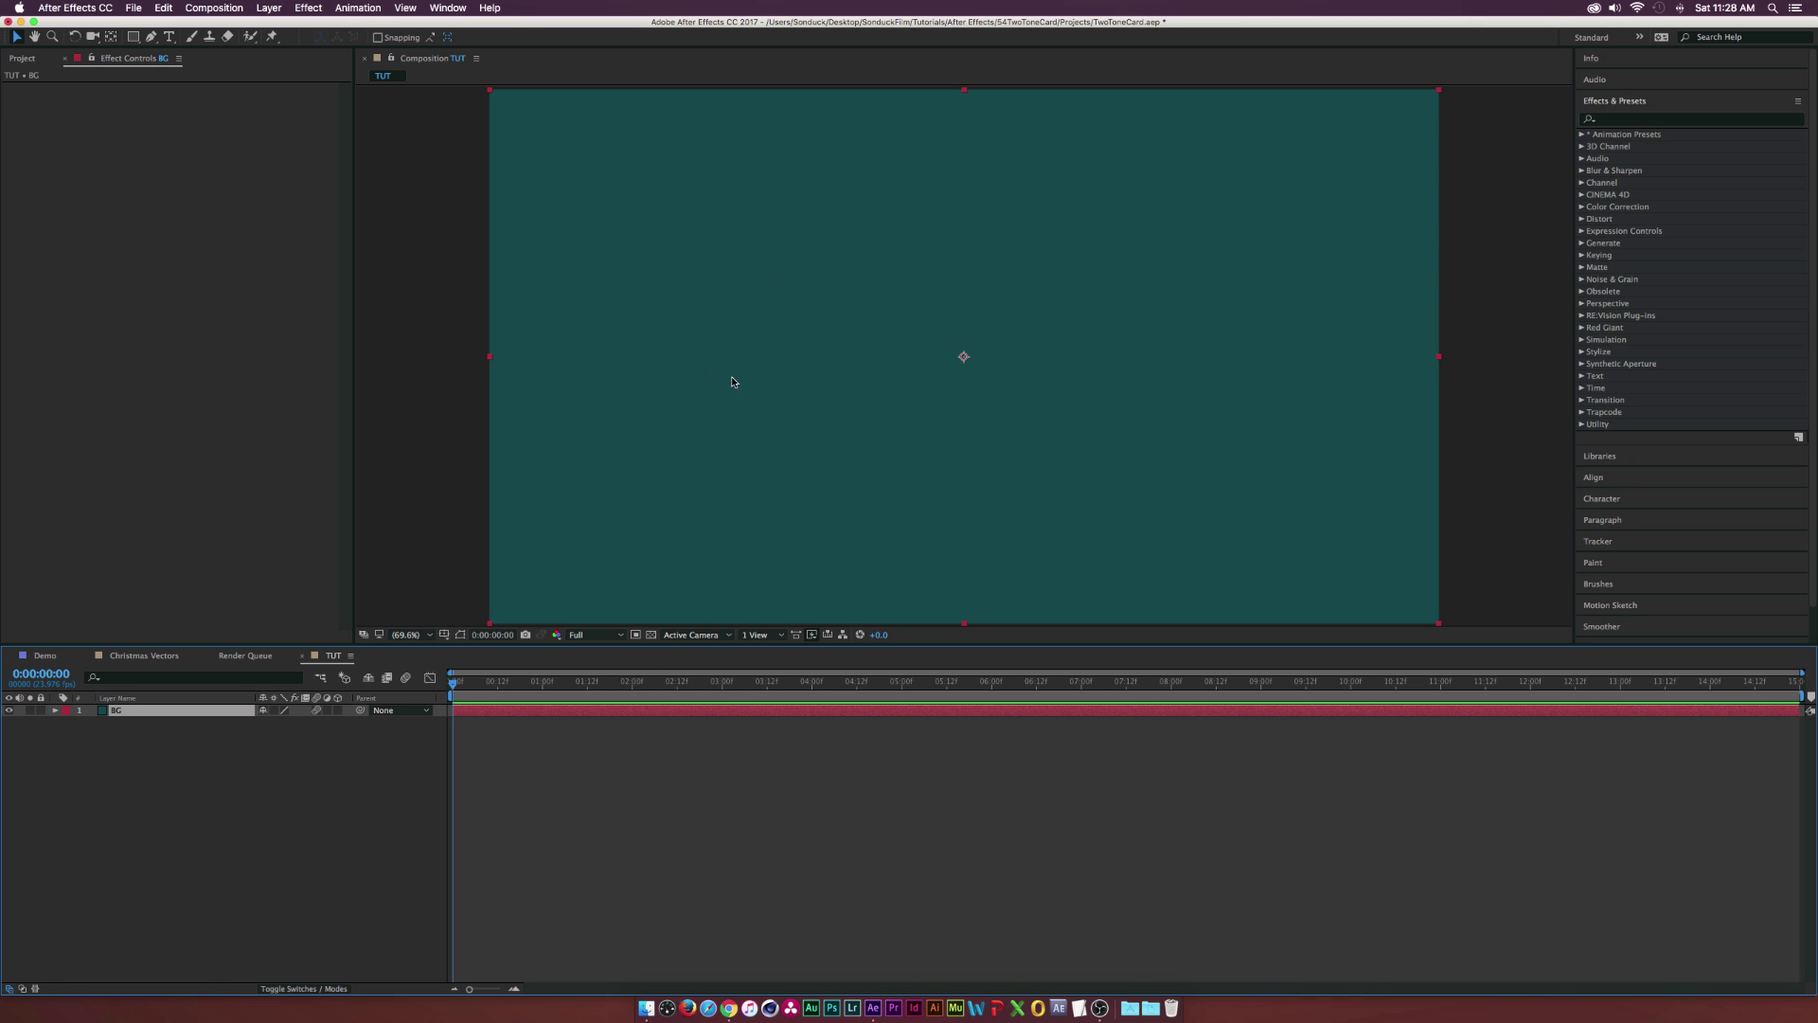
{"action": "left_click", "coordinate": [272, 787]}
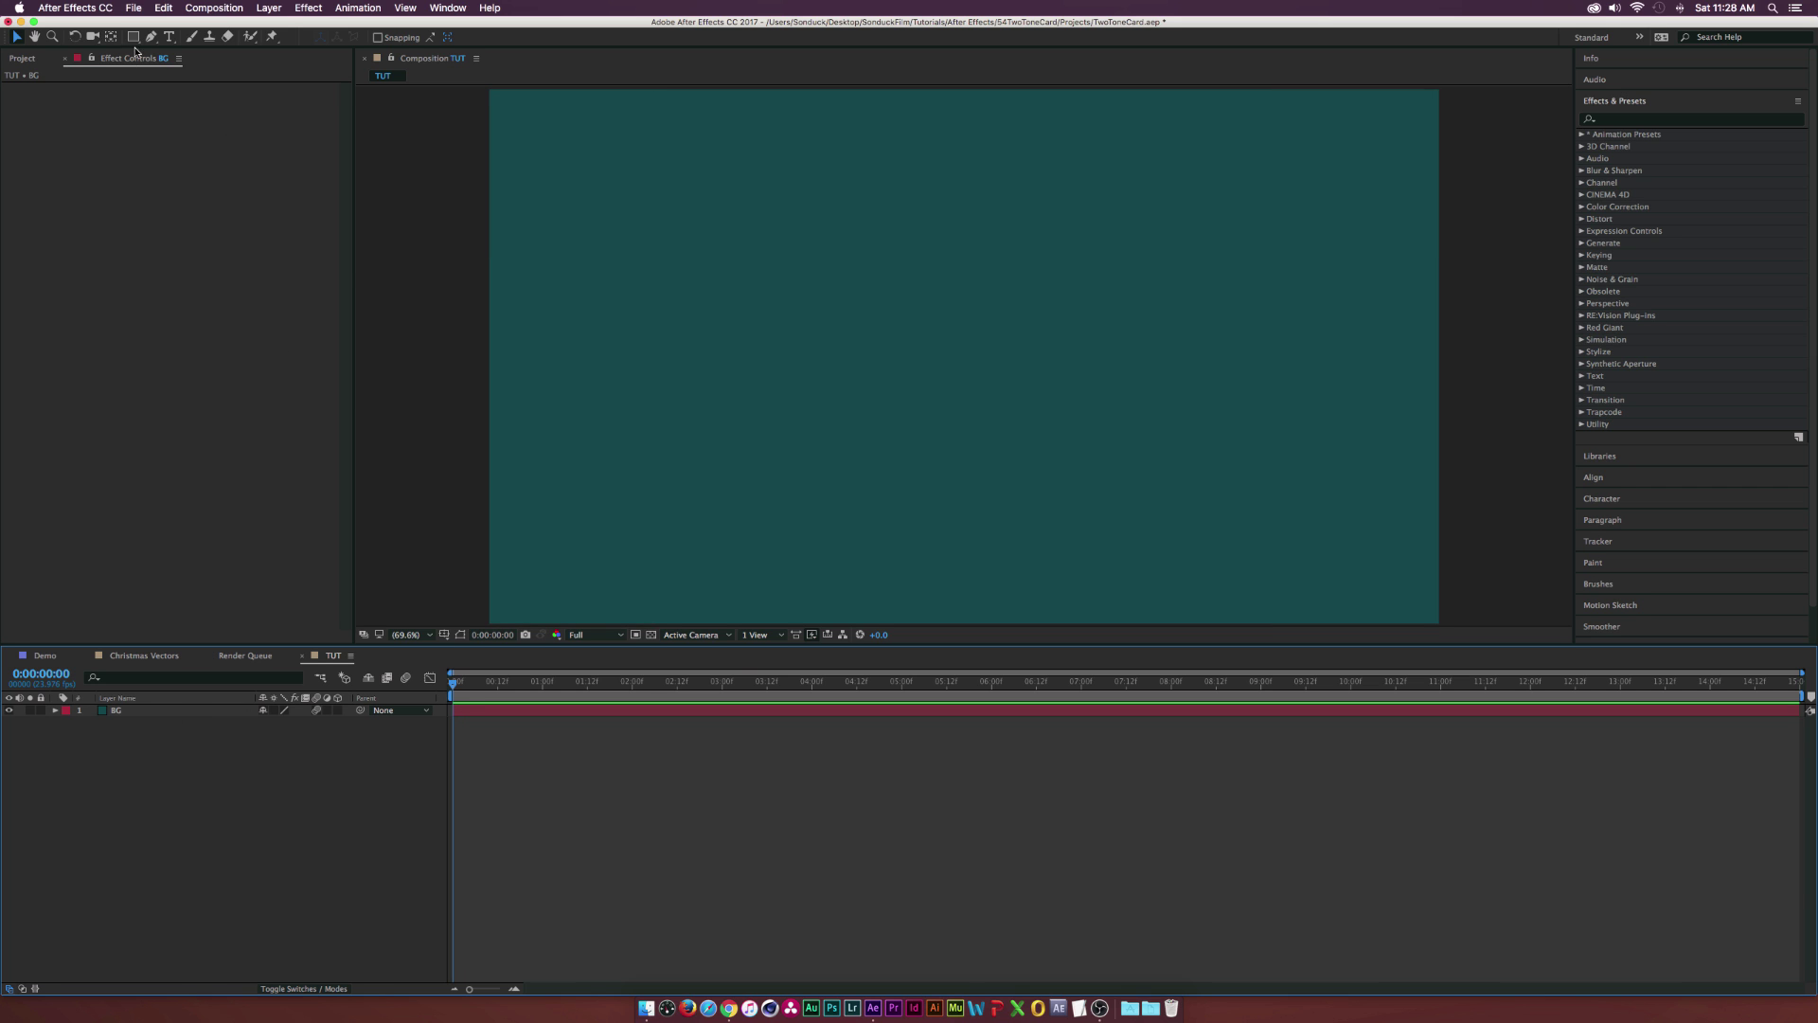
{"action": "left_click_drag", "start_coordinate": [134, 36], "coordinate": [182, 75]}
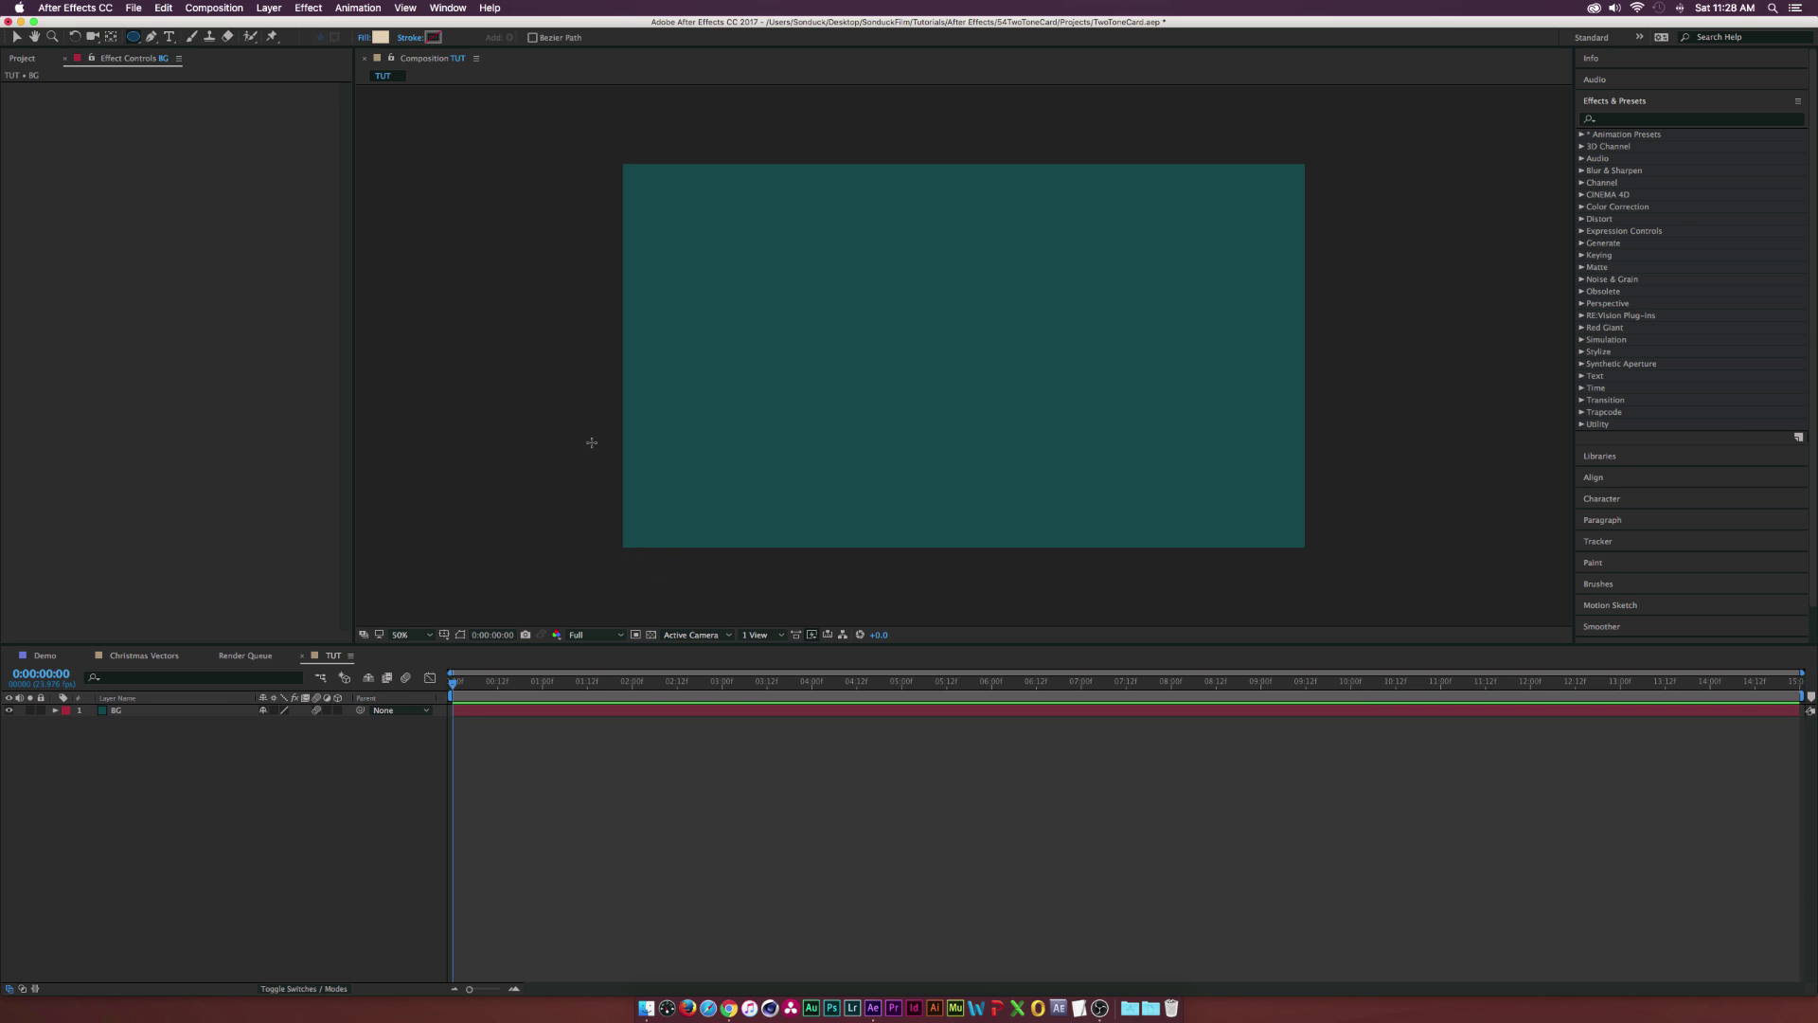
{"action": "left_click_drag", "start_coordinate": [593, 441], "coordinate": [864, 607]}
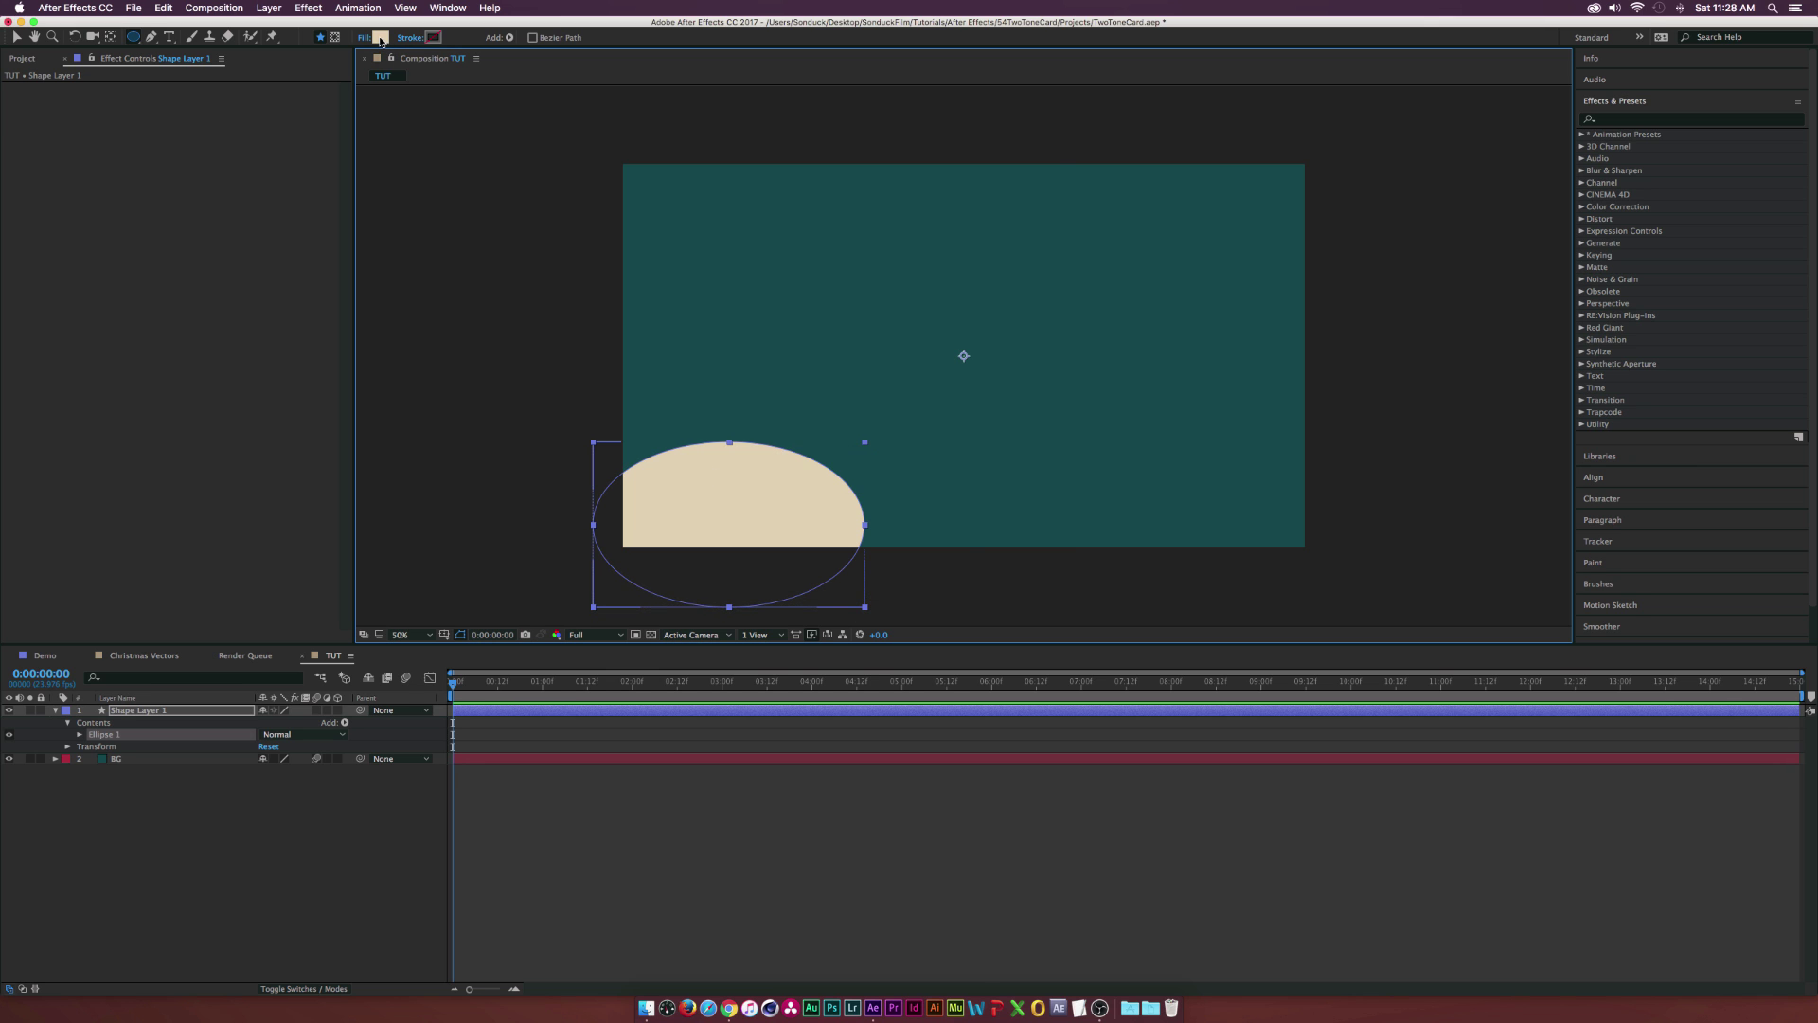
{"action": "left_click", "coordinate": [379, 38]}
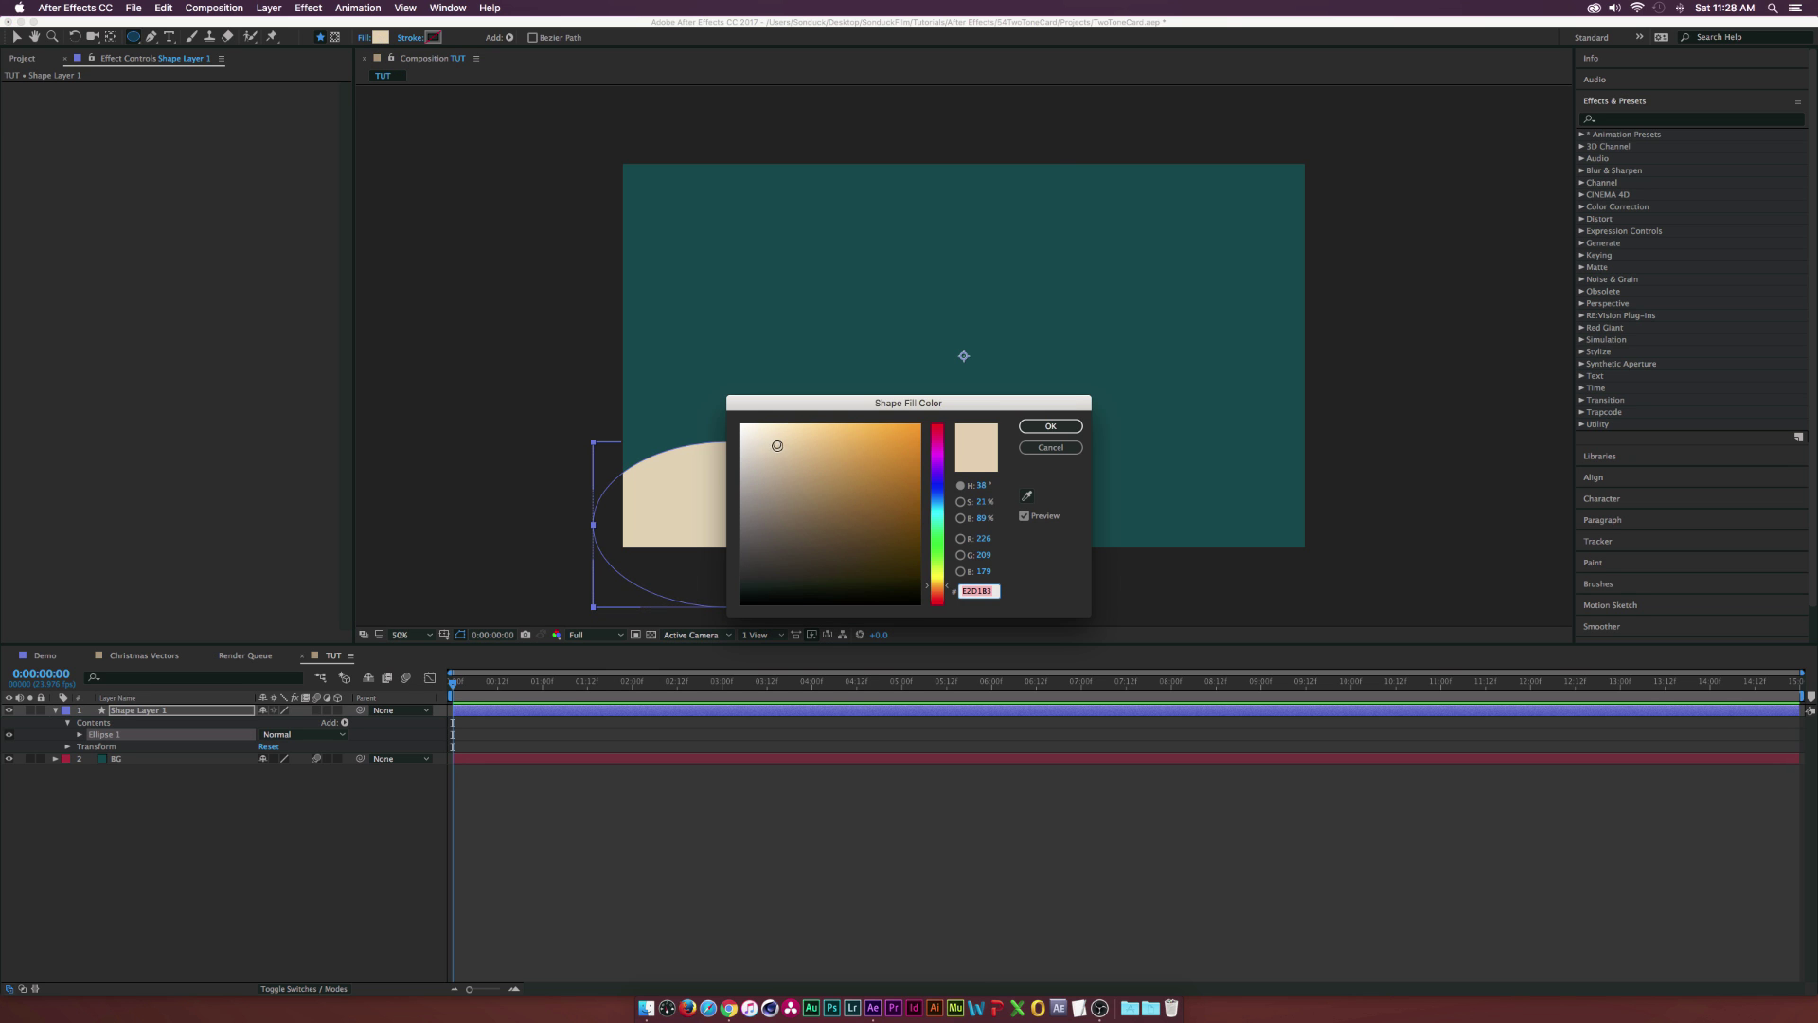
{"action": "left_click", "coordinate": [1046, 446]}
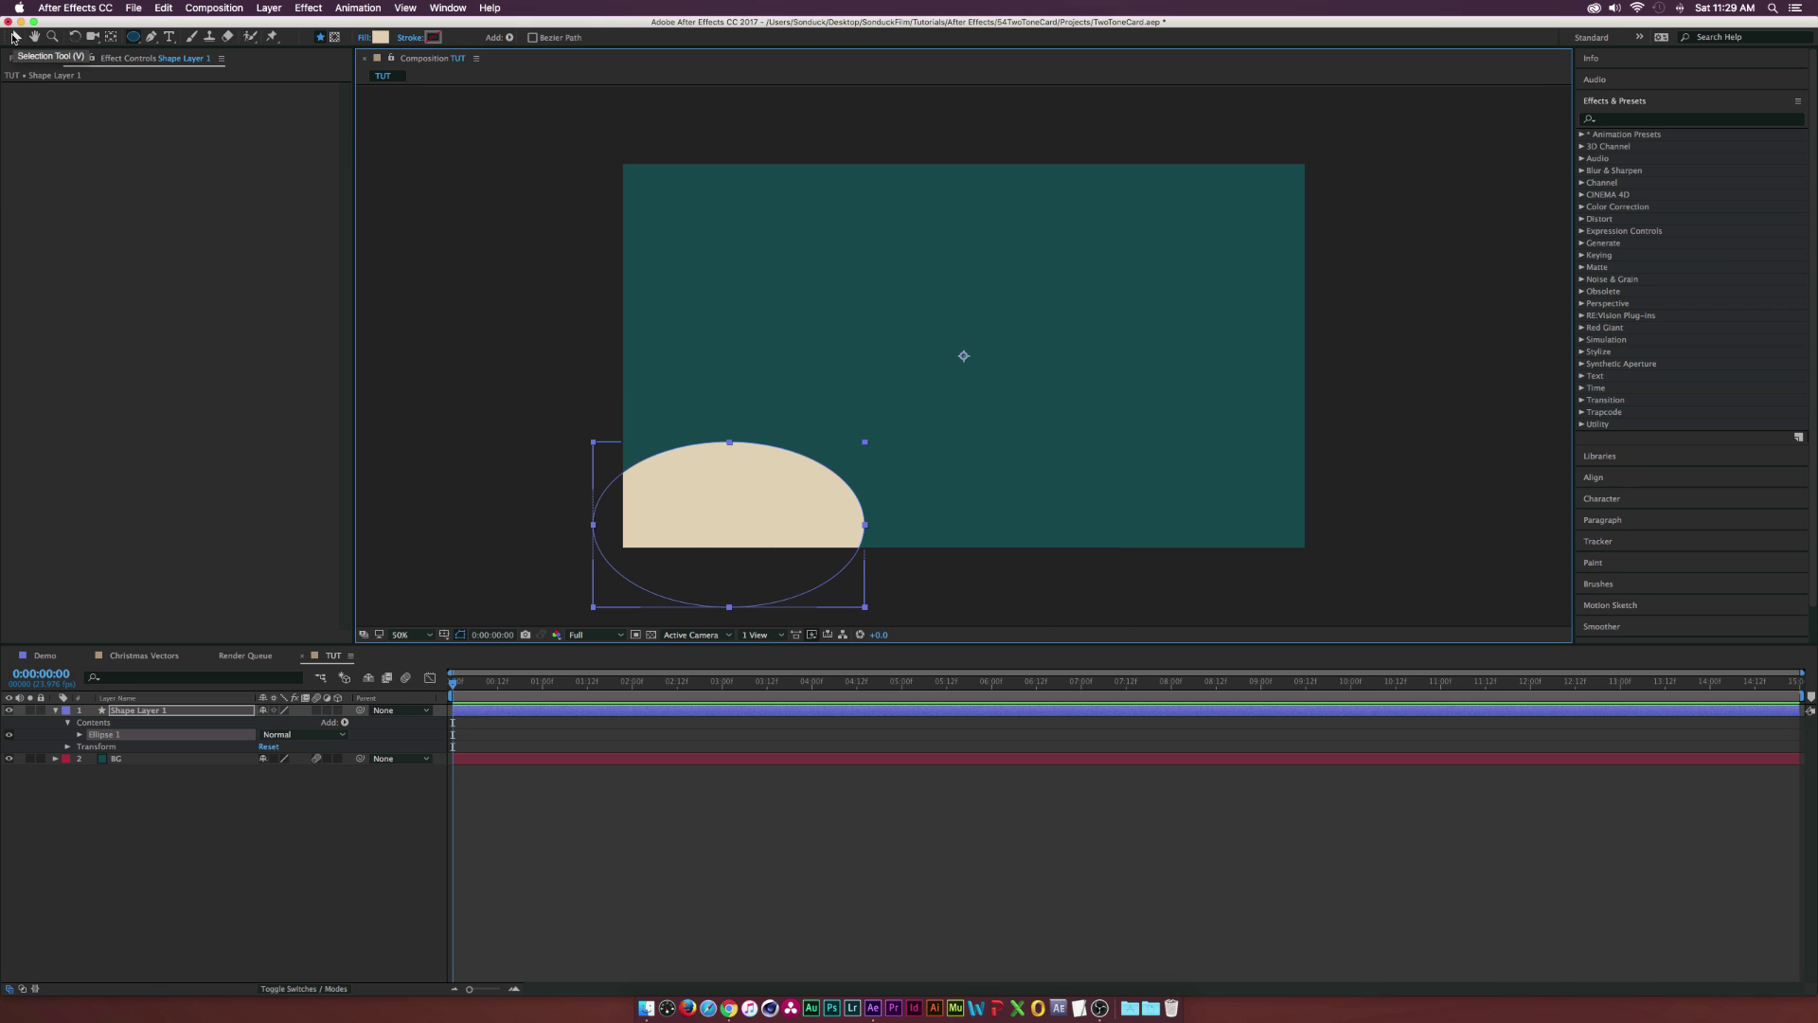
Enlarge the ellipse path to about 898 by 547 and shift it further past the left edge of the frame
{"action": "left_click", "coordinate": [13, 38]}
{"action": "left_click_drag", "start_coordinate": [808, 511], "coordinate": [813, 499]}
{"action": "left_click", "coordinate": [81, 735]}
{"action": "left_click", "coordinate": [91, 747]}
{"action": "left_click_drag", "start_coordinate": [282, 759], "coordinate": [345, 756]}
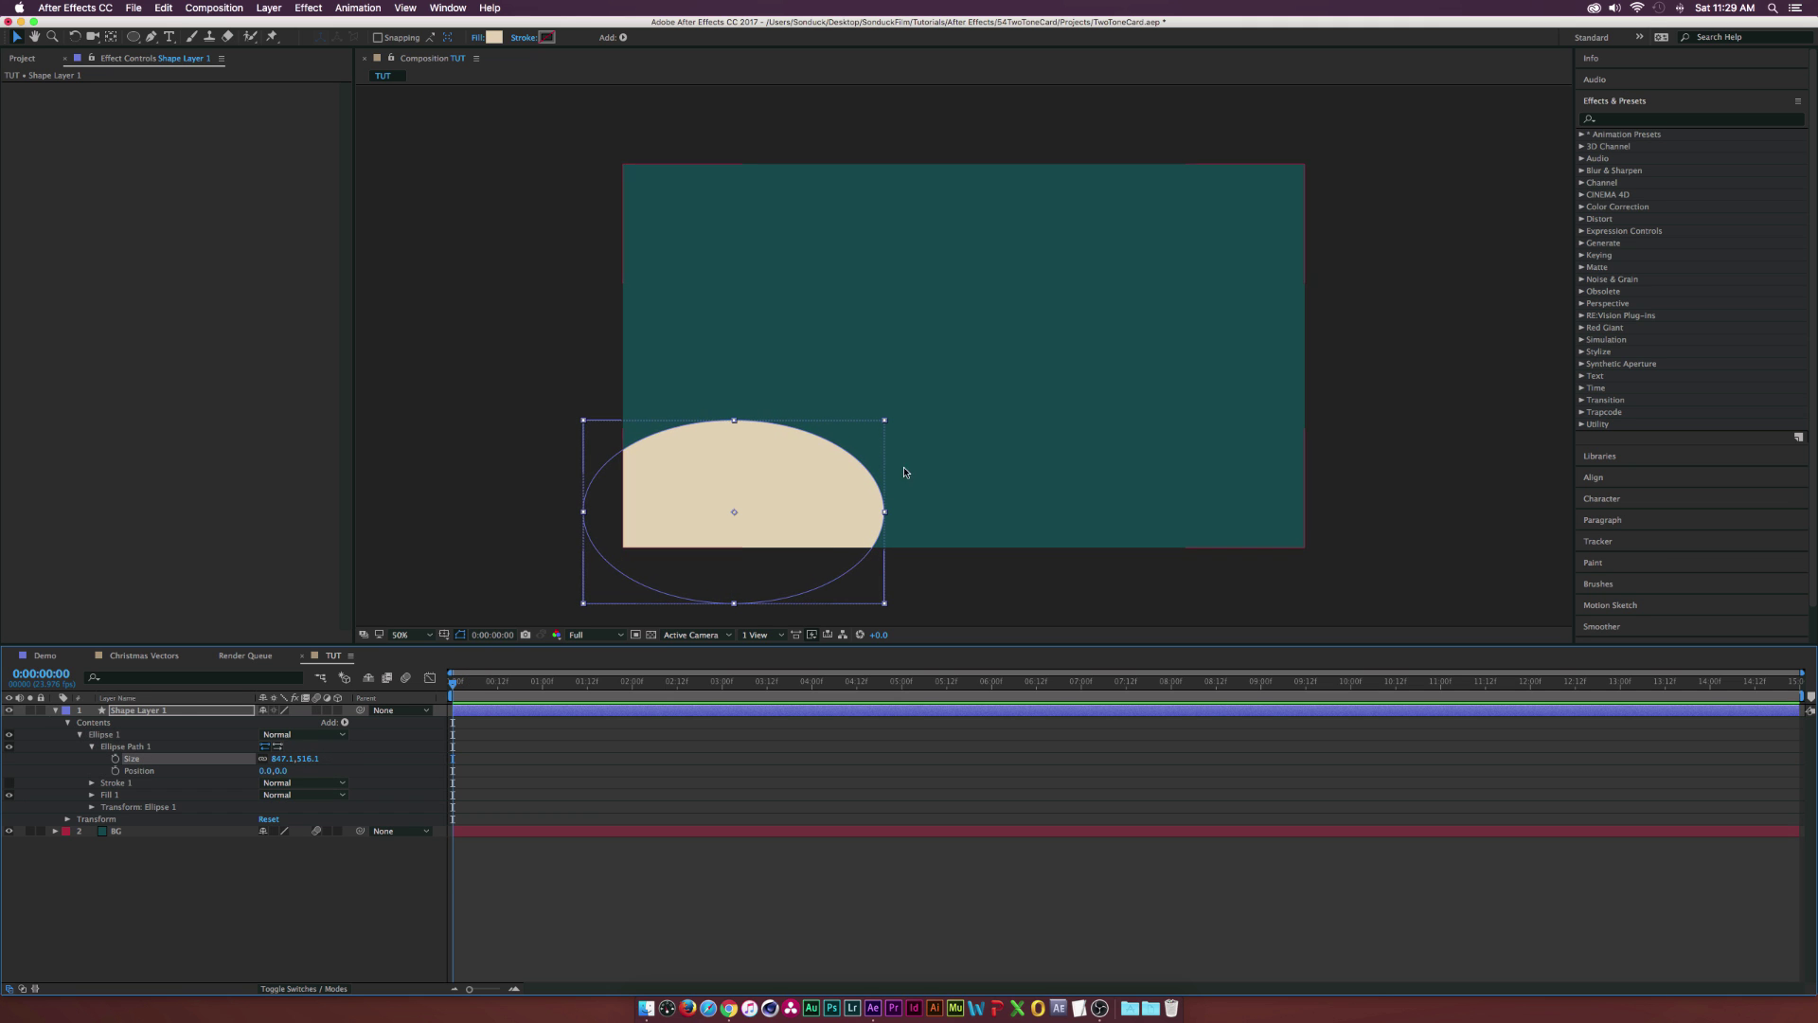
{"action": "mouse_move", "coordinate": [747, 513]}
{"action": "left_mouse_down"}
{"action": "mouse_move", "coordinate": [768, 510]}
{"action": "mouse_move", "coordinate": [717, 515]}
{"action": "left_mouse_up"}
{"action": "left_click_drag", "start_coordinate": [280, 759], "coordinate": [312, 758]}
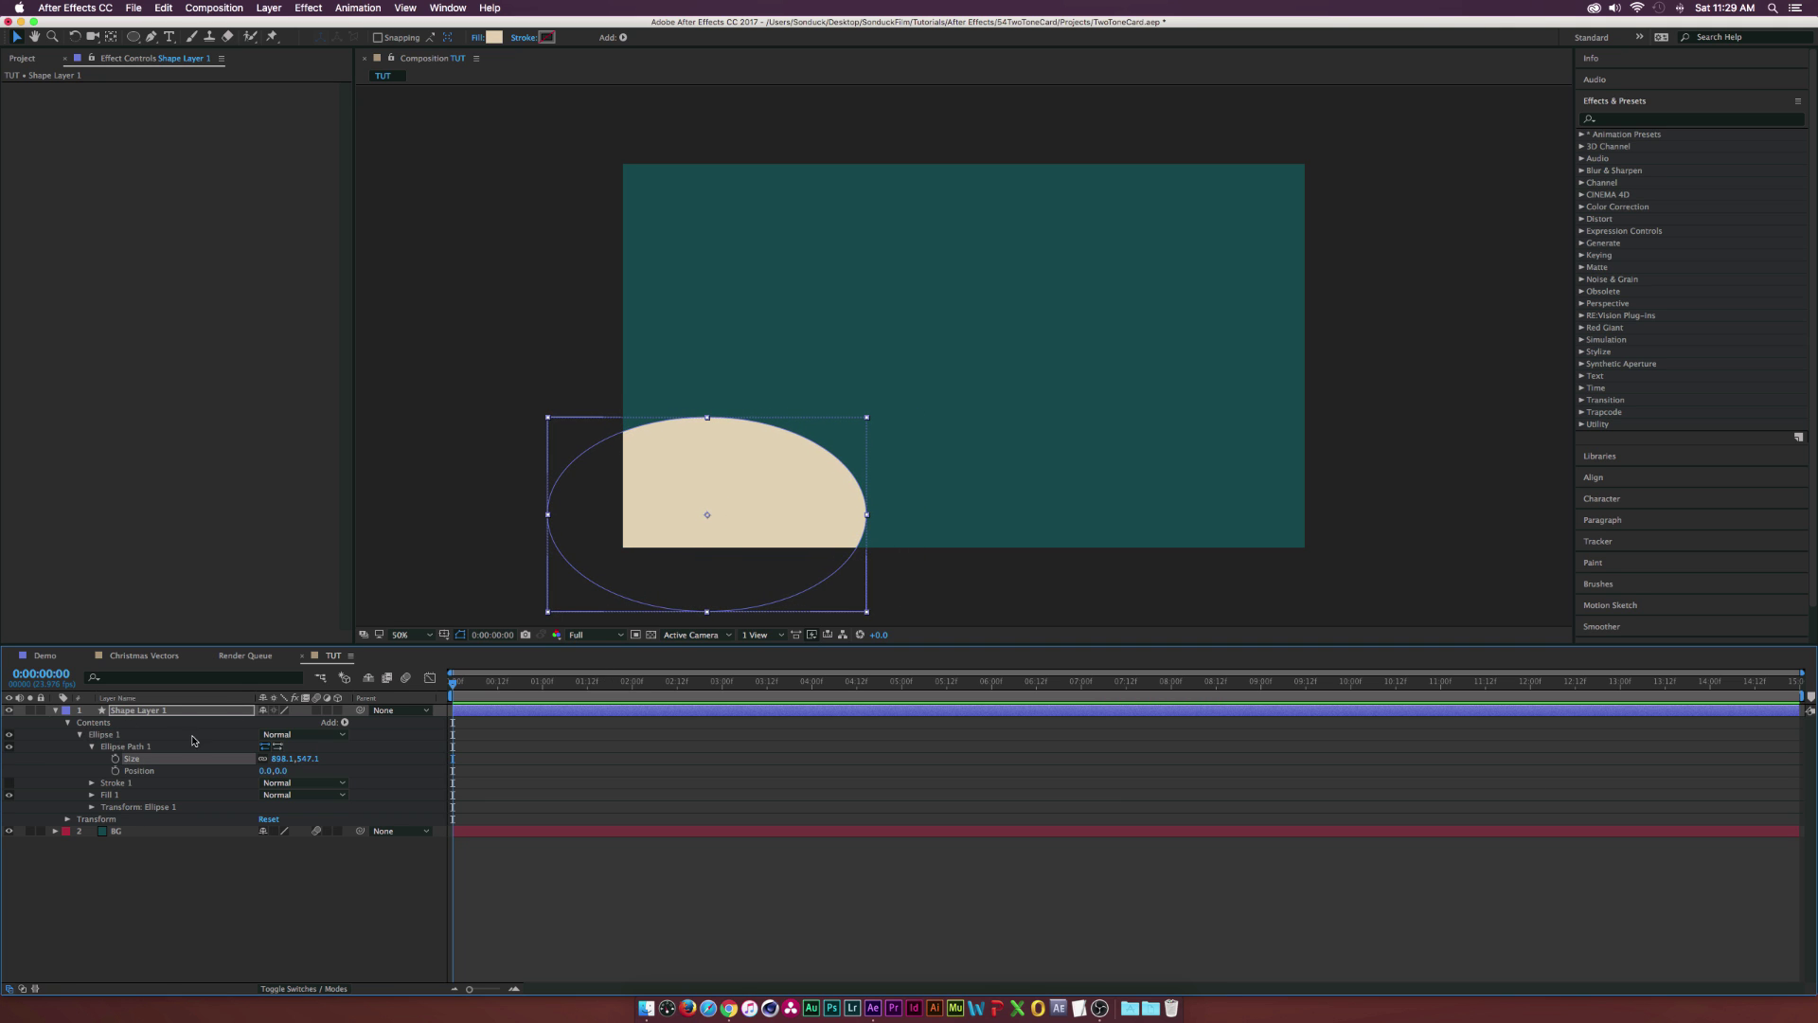
Duplicate the ellipse twice, placing one copy at the frame's lower-right corner and the other between the two outer hills
{"action": "left_click", "coordinate": [105, 735]}
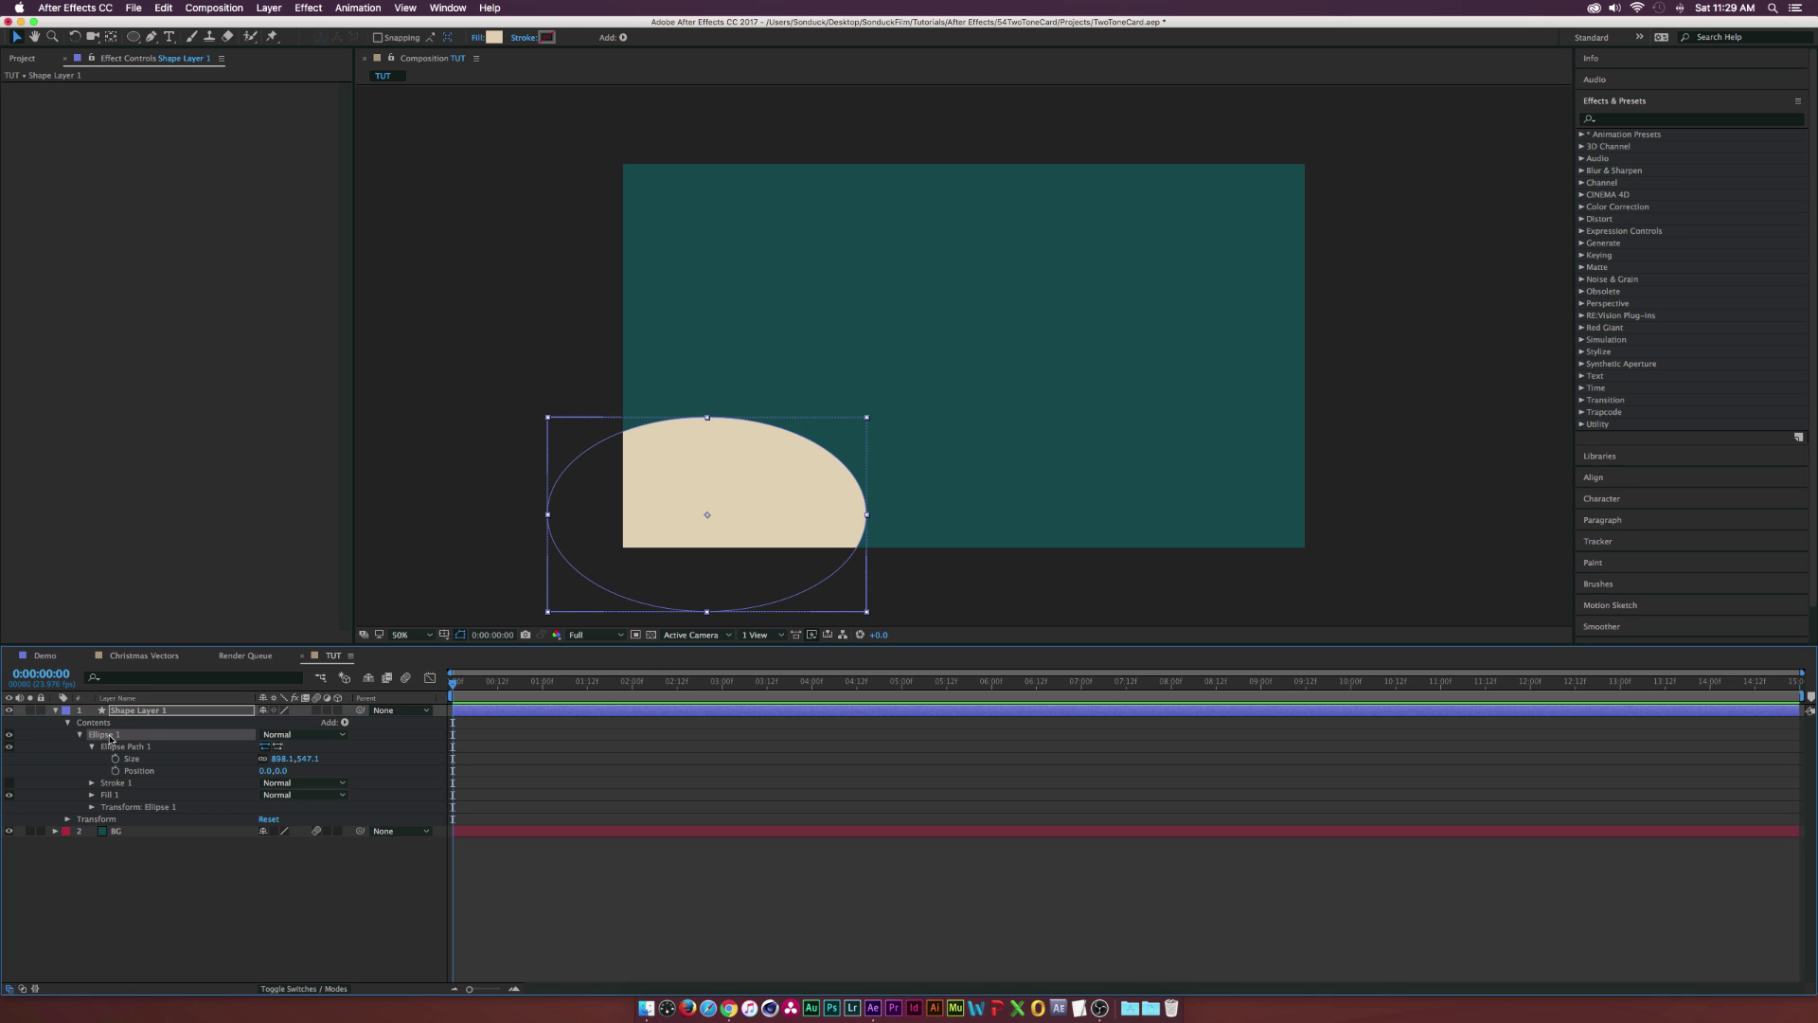
{"action": "left_click", "coordinate": [163, 8]}
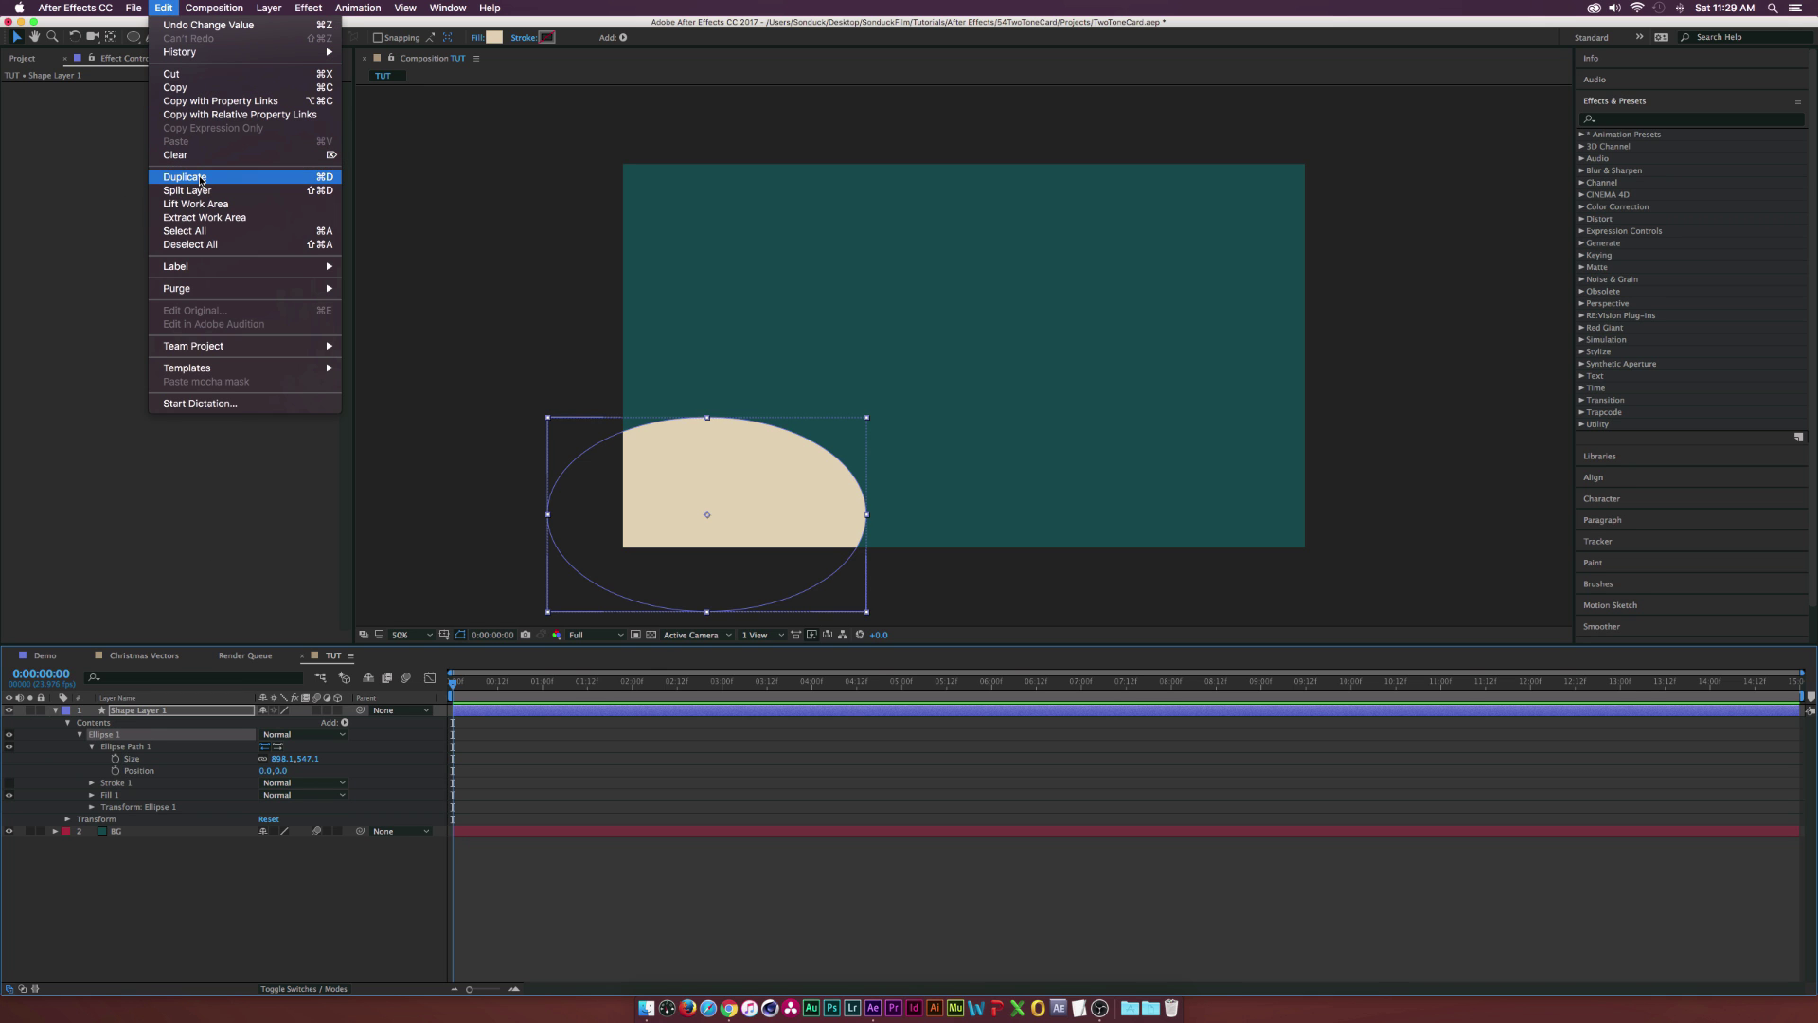
{"action": "left_click", "coordinate": [109, 737]}
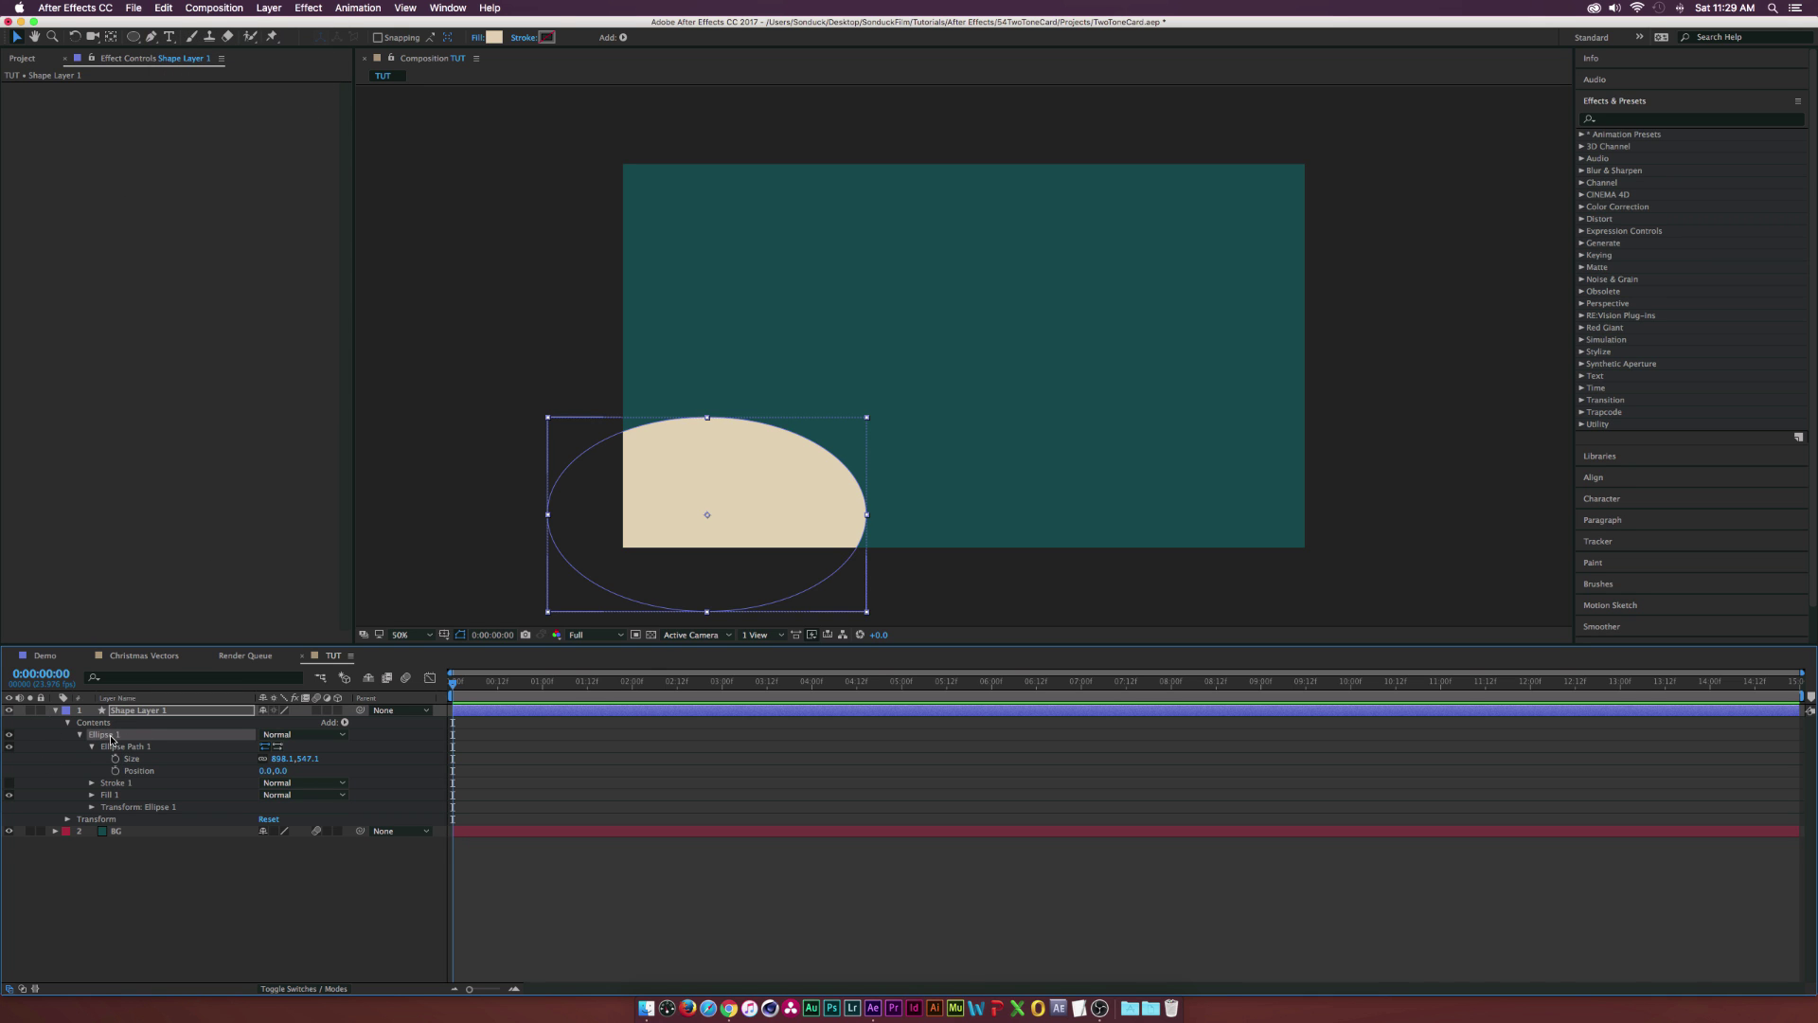
{"action": "key", "text": "super+d"}
{"action": "left_click_drag", "start_coordinate": [764, 504], "coordinate": [1241, 515]}
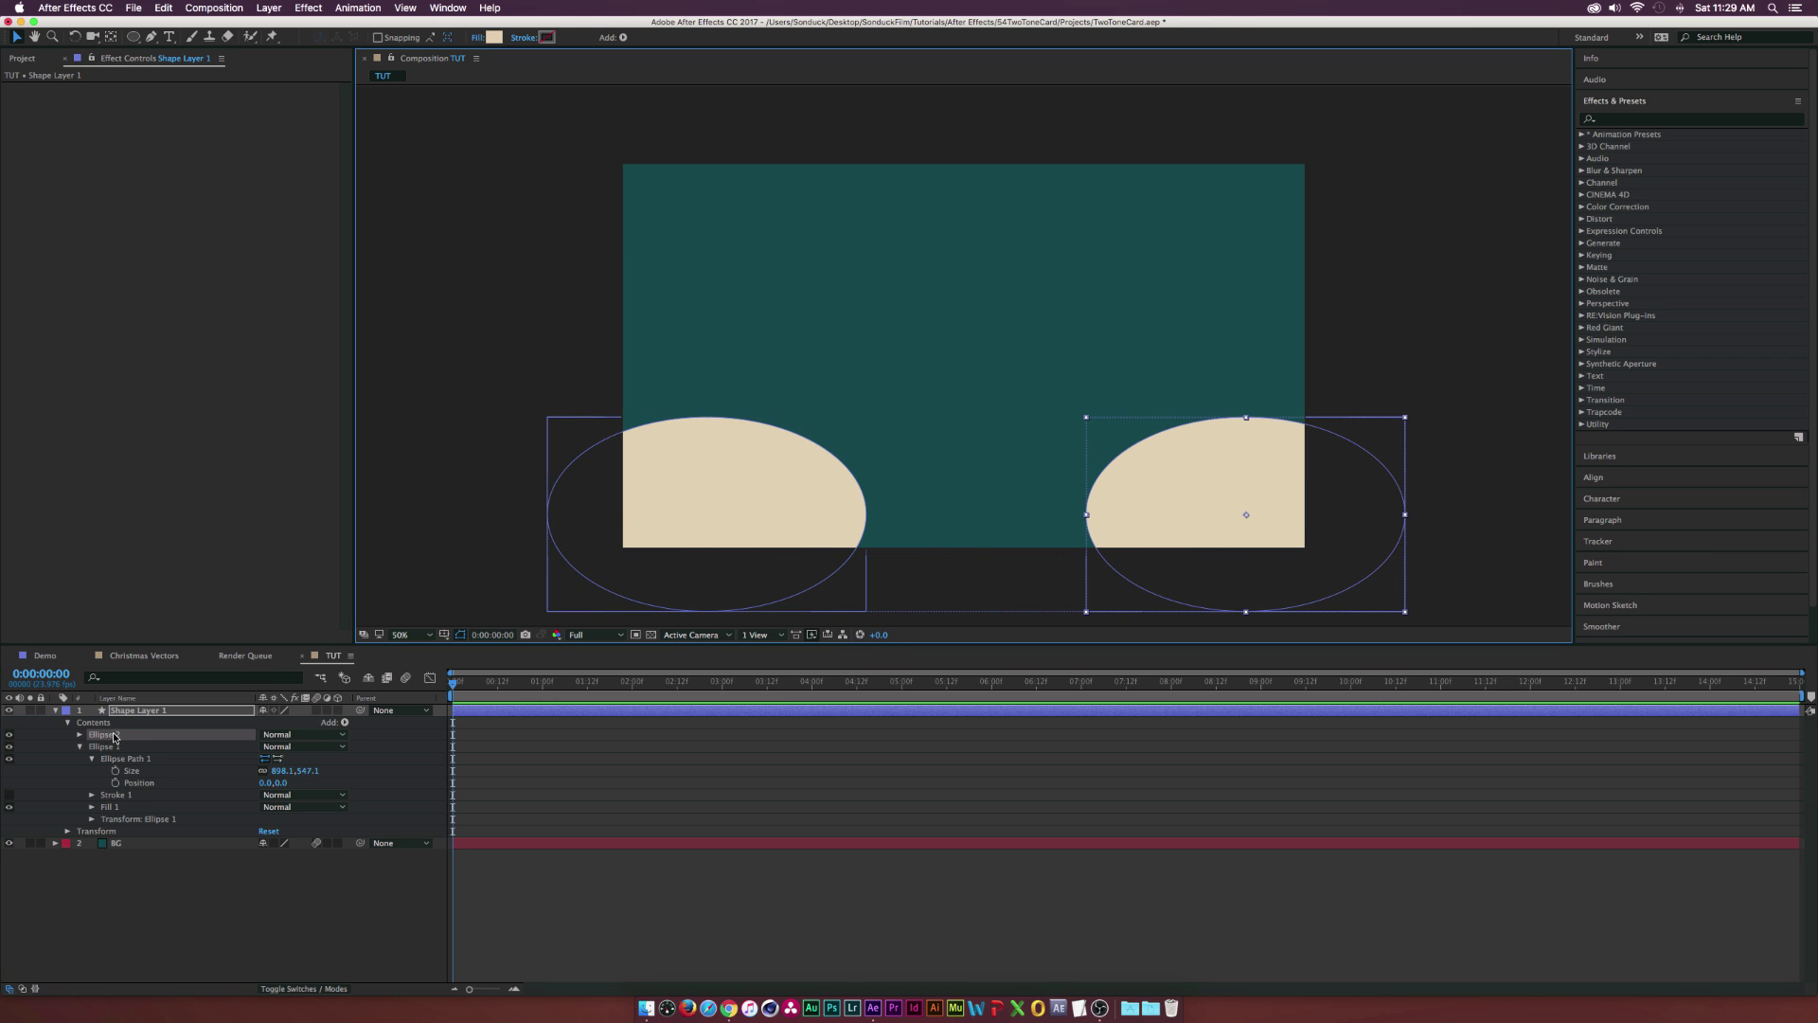
{"action": "key", "text": "super+d"}
{"action": "left_click_drag", "start_coordinate": [1290, 510], "coordinate": [1028, 515]}
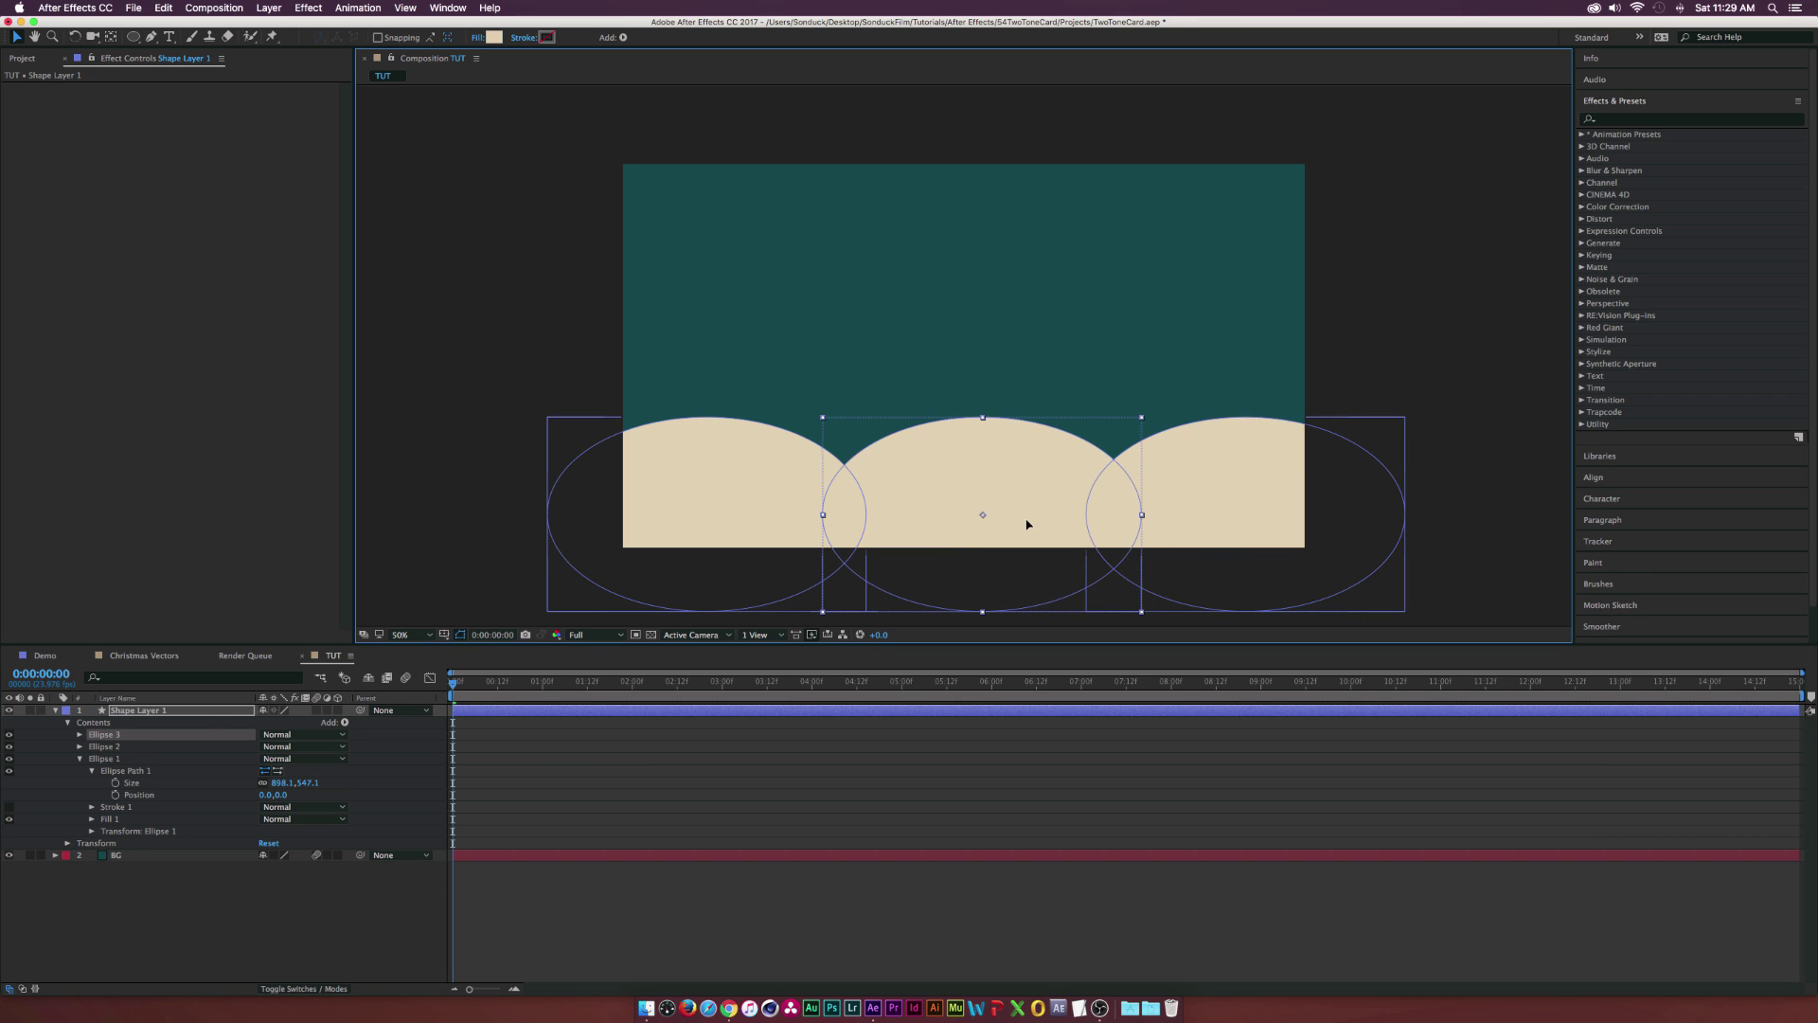
Enlarge the middle ellipse to about 1177 by 717 and nudge it towards the centre of the frame
{"action": "left_click", "coordinate": [80, 735]}
{"action": "left_click", "coordinate": [91, 747]}
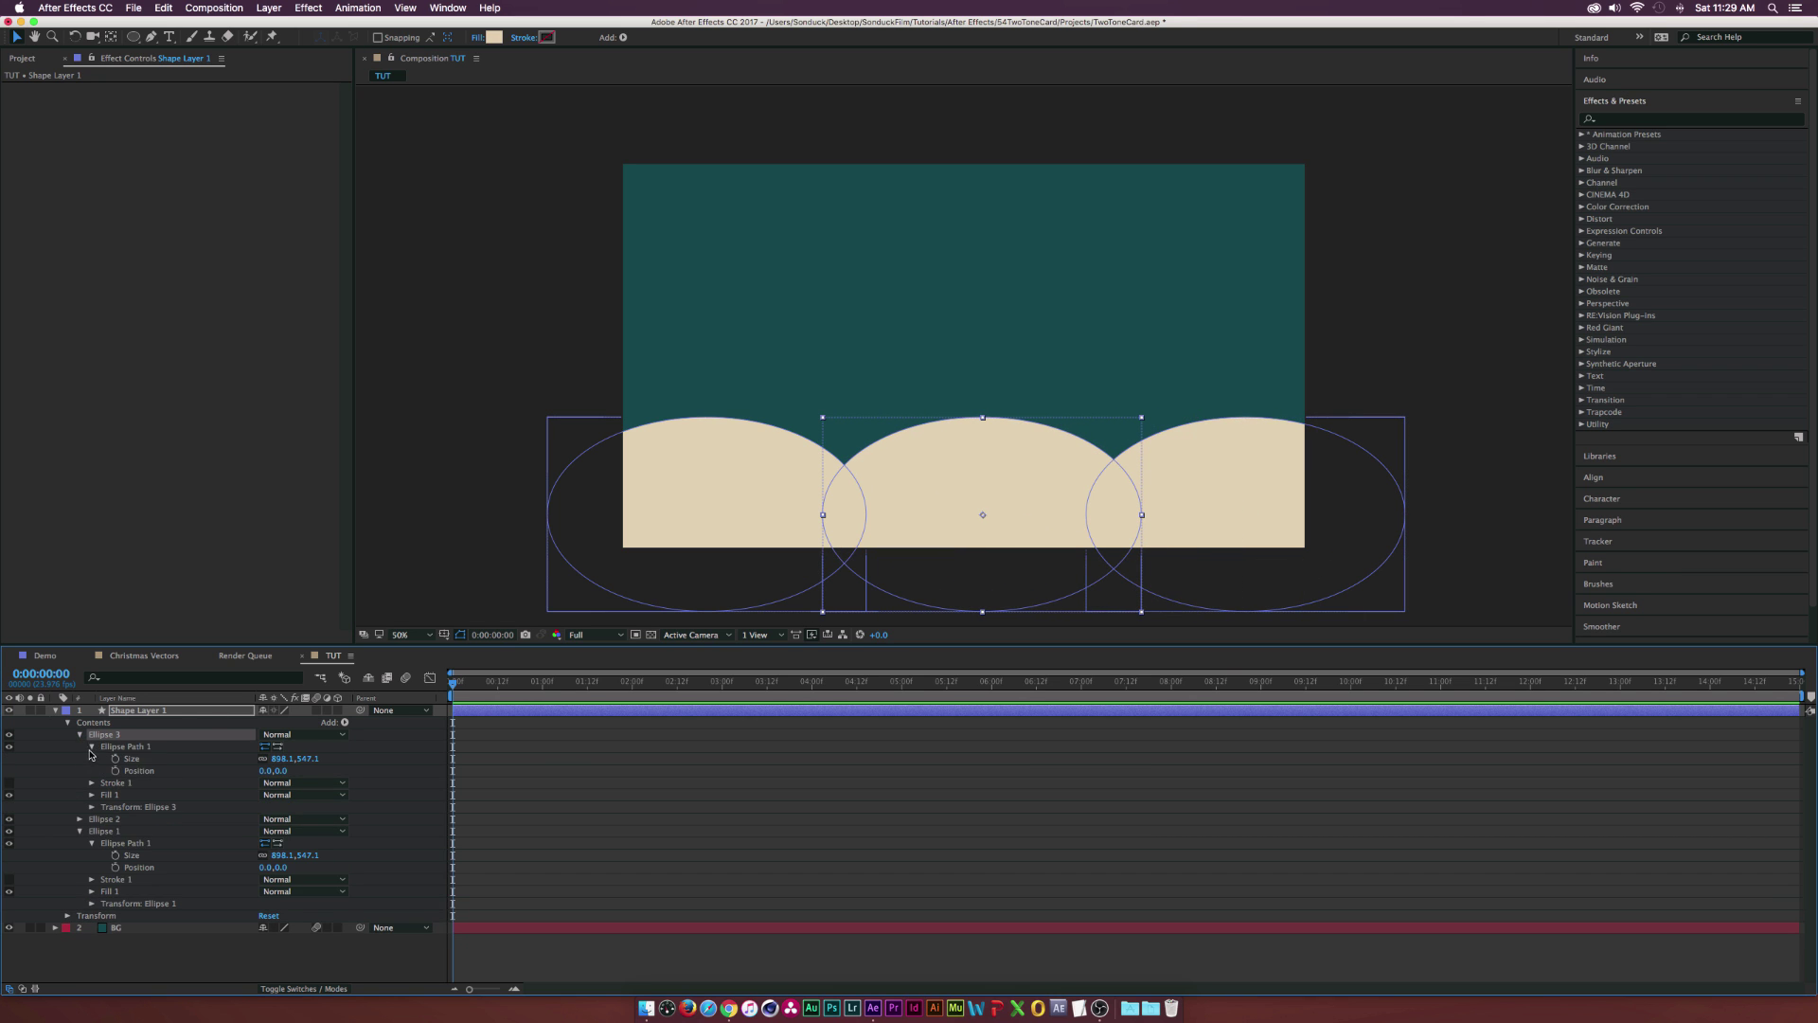
{"action": "left_click_drag", "start_coordinate": [303, 758], "coordinate": [401, 758]}
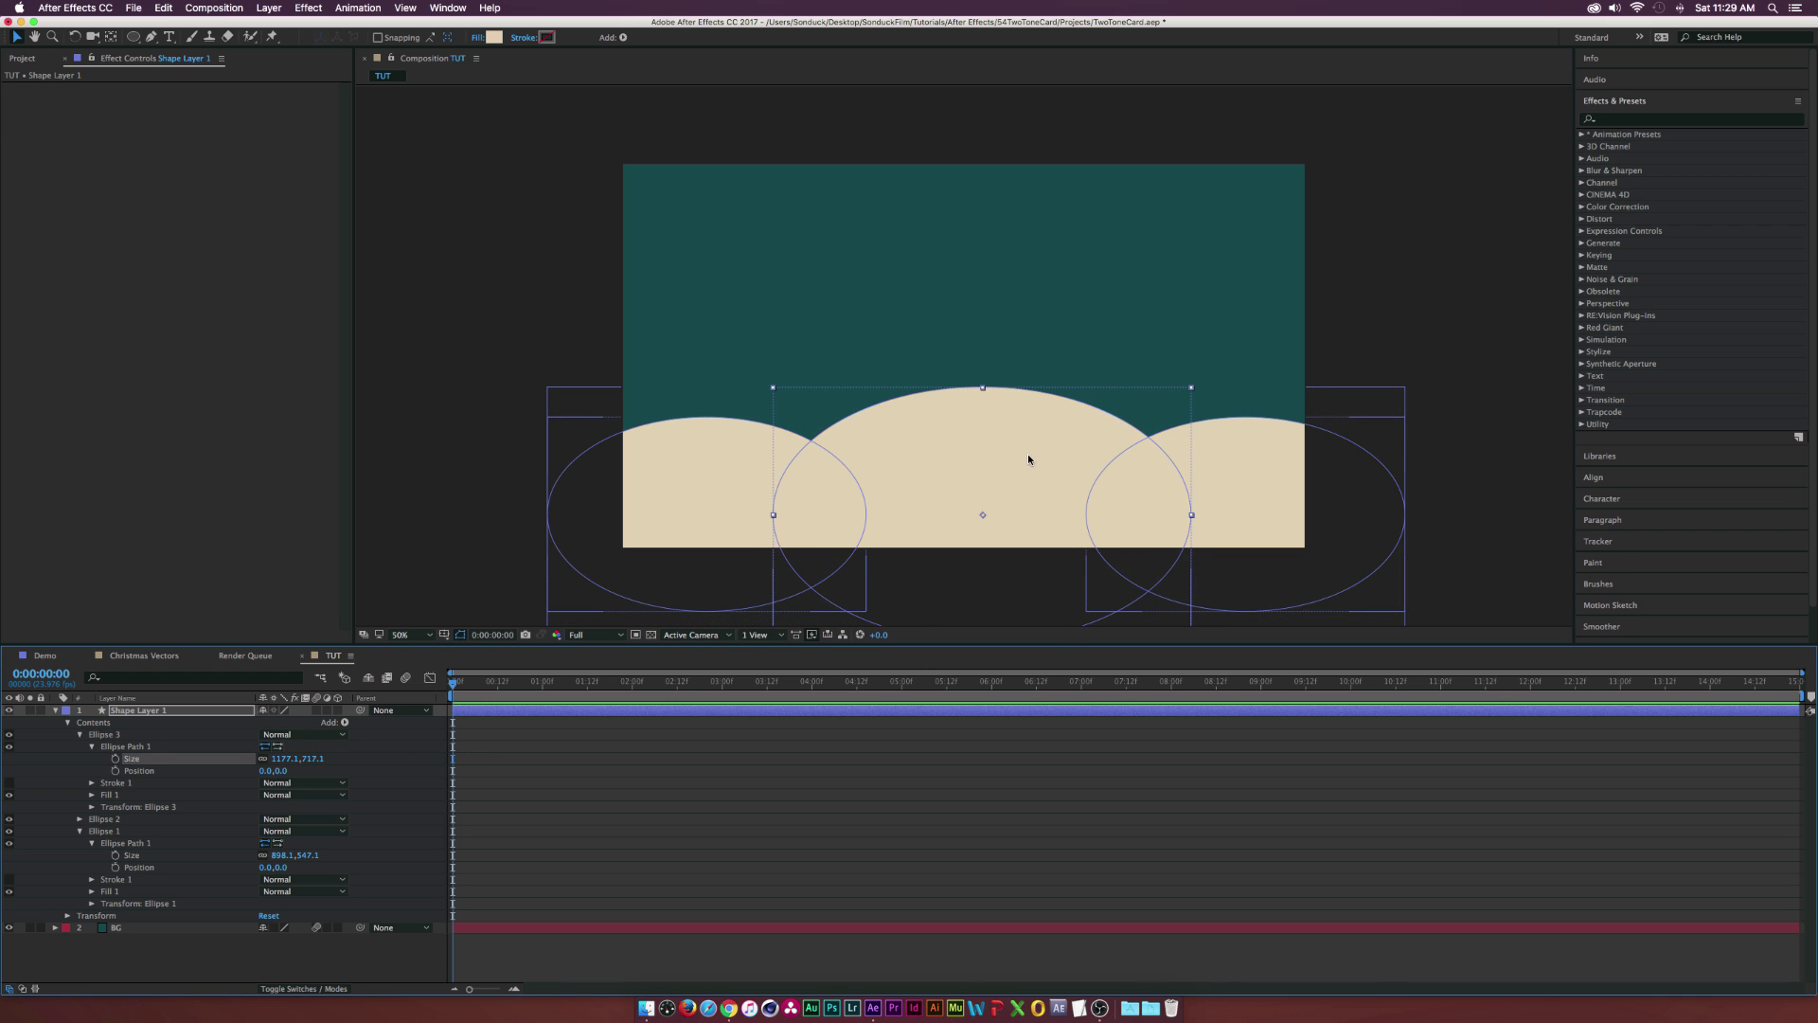
{"action": "left_click_drag", "start_coordinate": [1027, 453], "coordinate": [1020, 460]}
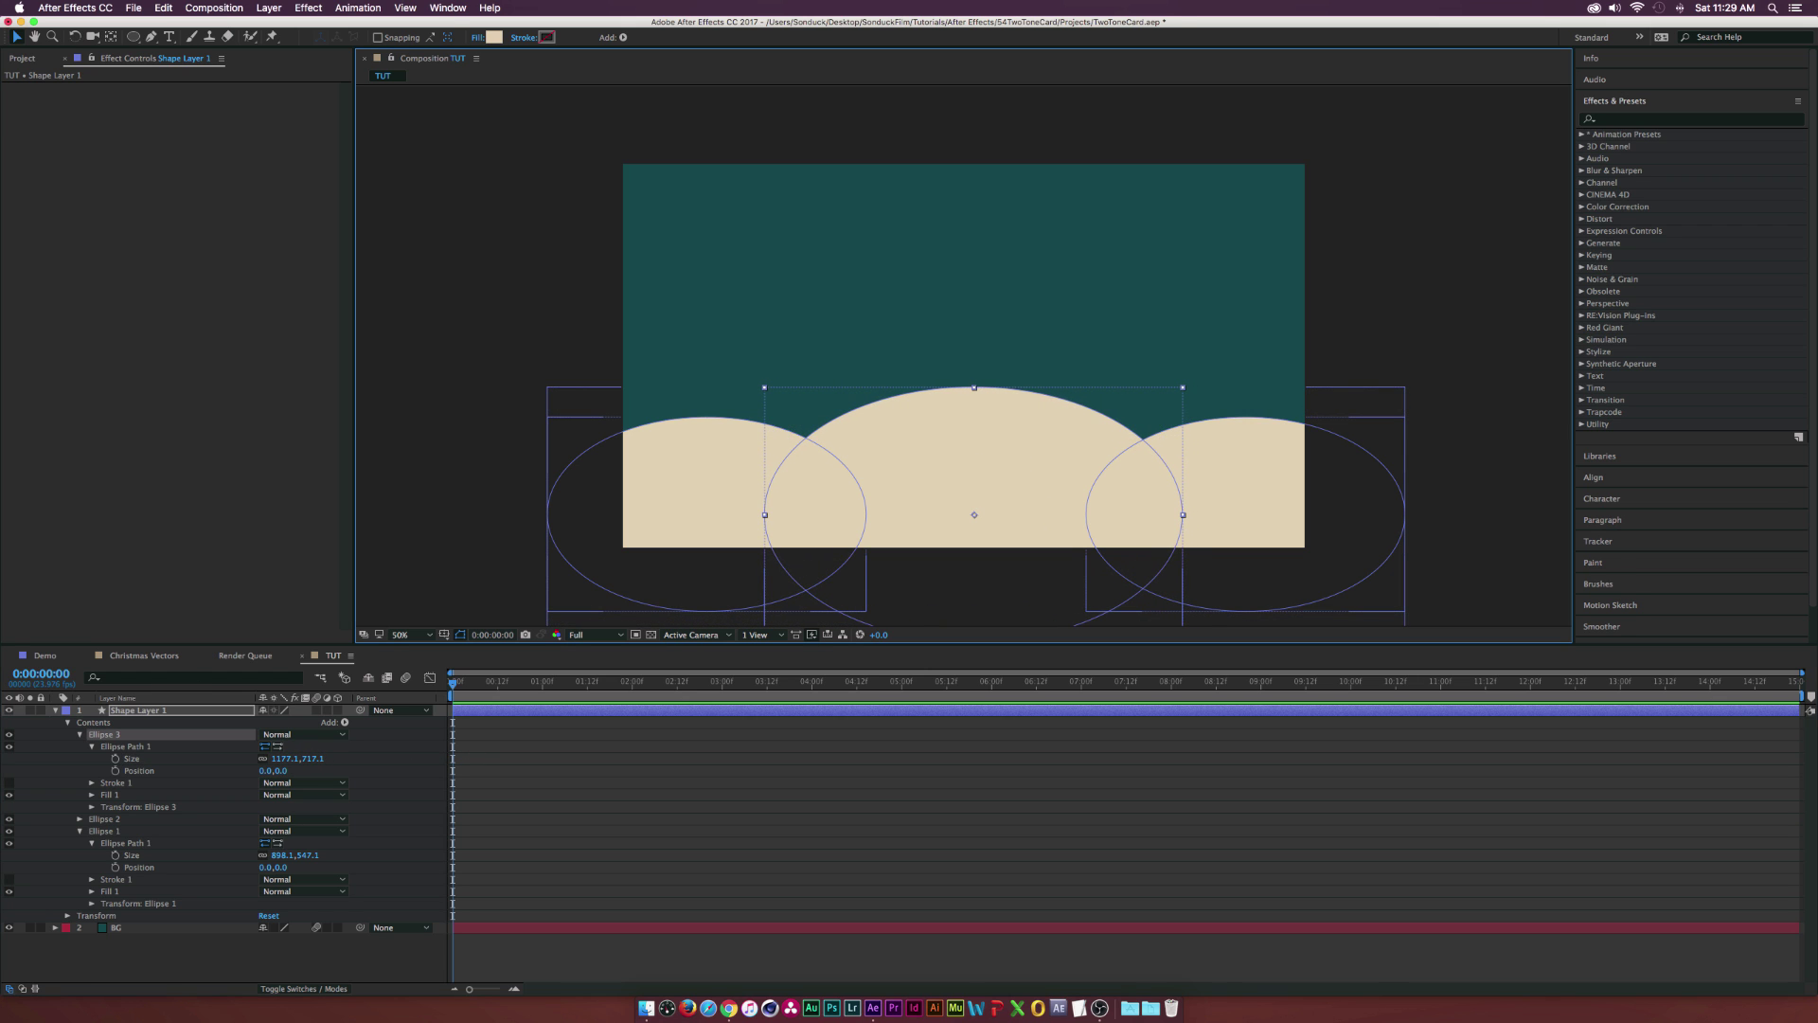
Rename the hills' shape layer to Land and move it slightly lower in the frame
{"action": "left_click", "coordinate": [57, 711]}
{"action": "left_click", "coordinate": [145, 711]}
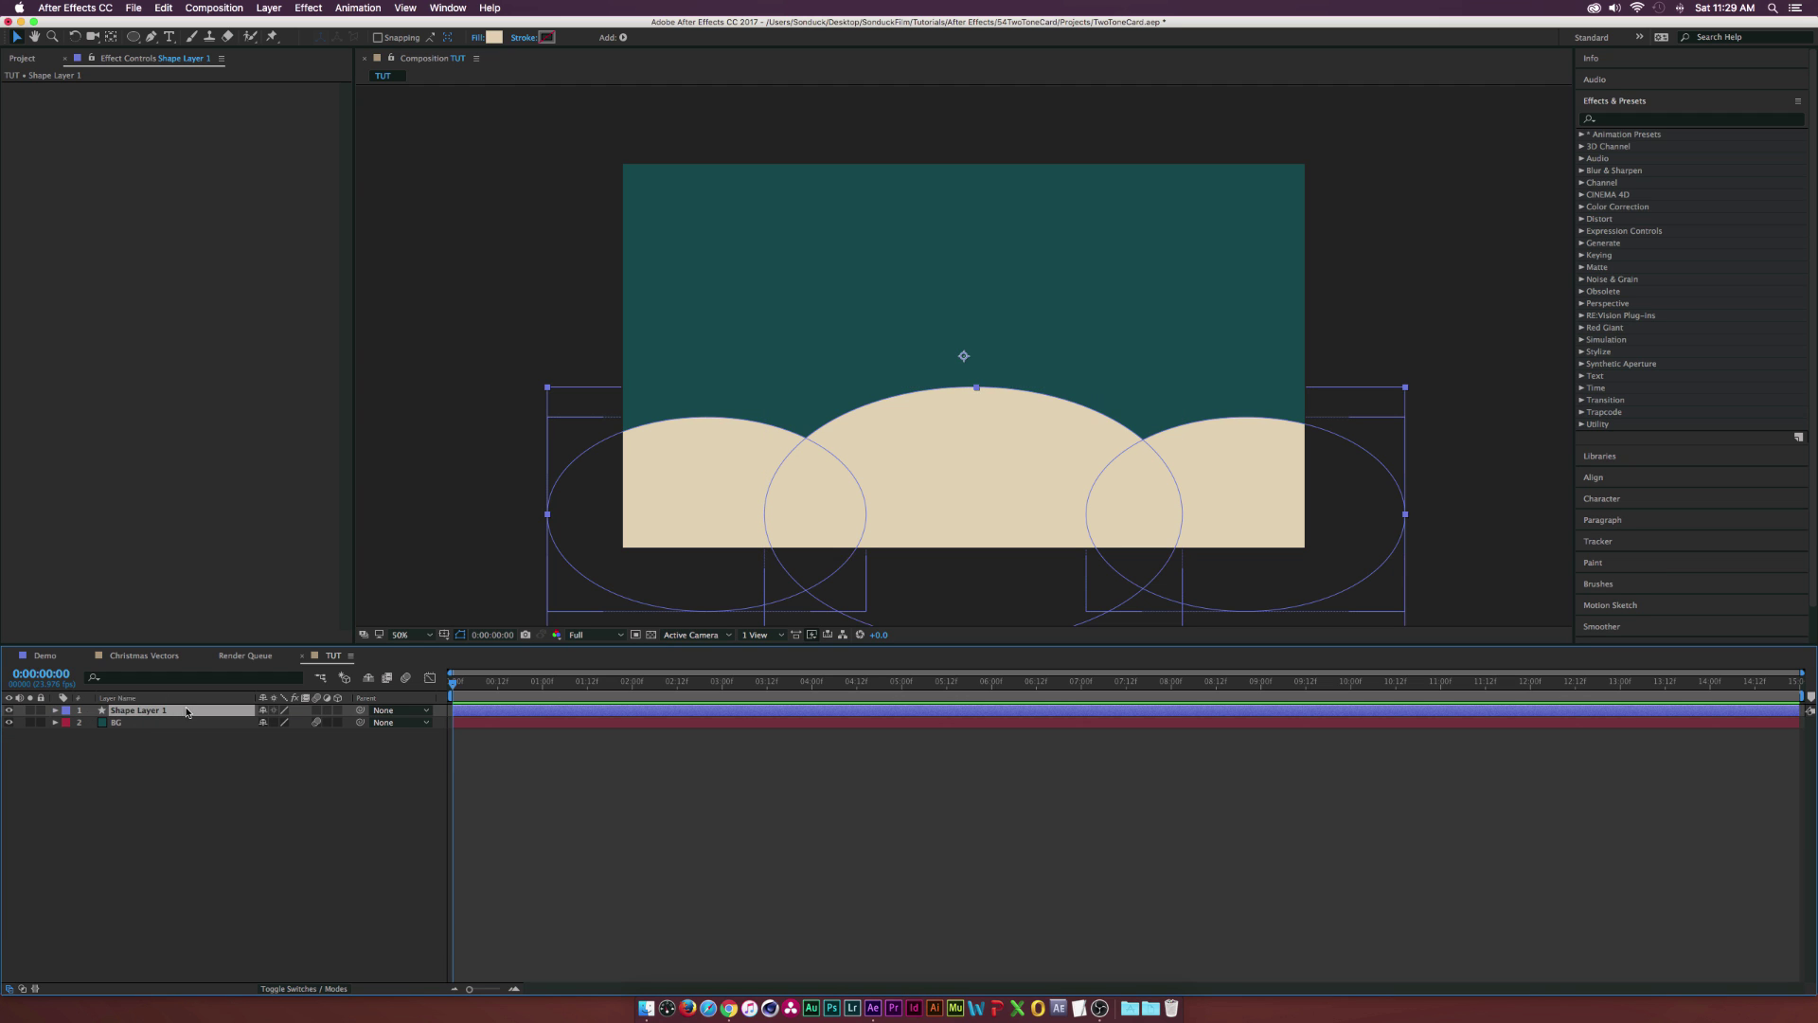
{"action": "type", "text": "Land"}
{"action": "key", "text": "Return"}
{"action": "left_click_drag", "start_coordinate": [963, 521], "coordinate": [962, 563]}
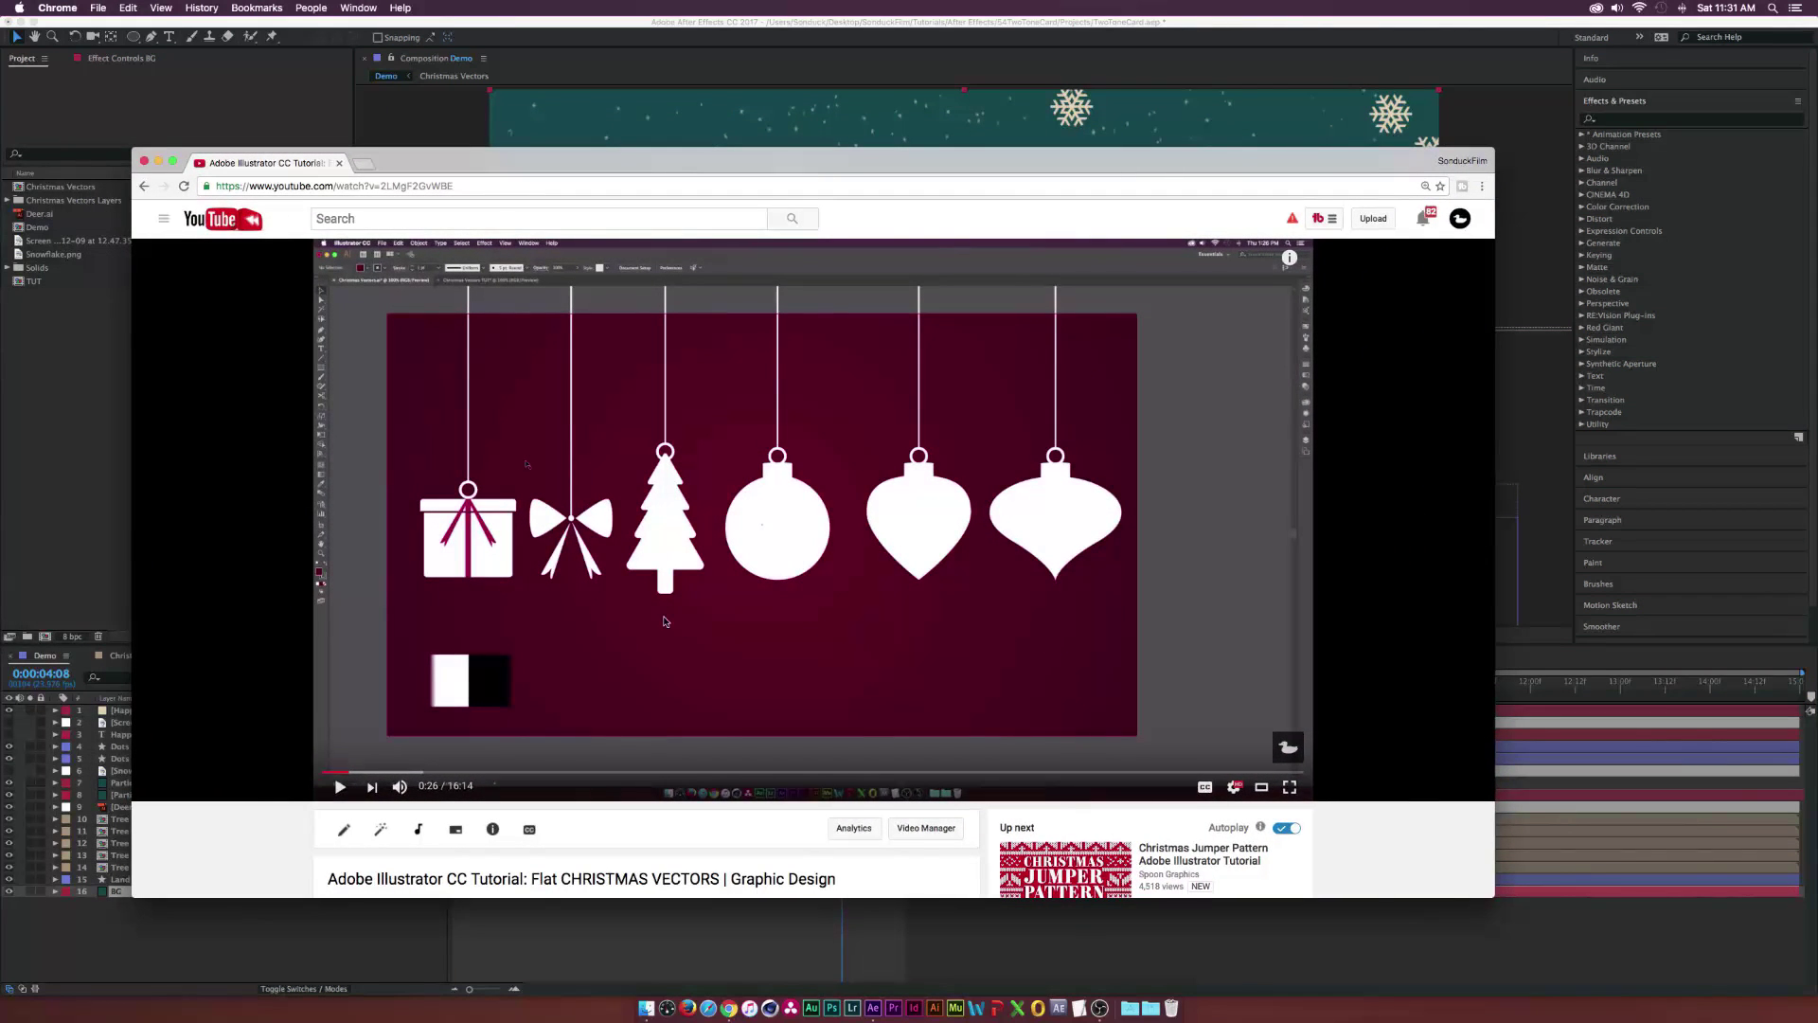
Look over the YouTube page of the Illustrator tutorial on flat Christmas vectors
{"action": "scroll", "coordinate": [665, 620], "scroll_direction": "down", "scroll_amount": 1}
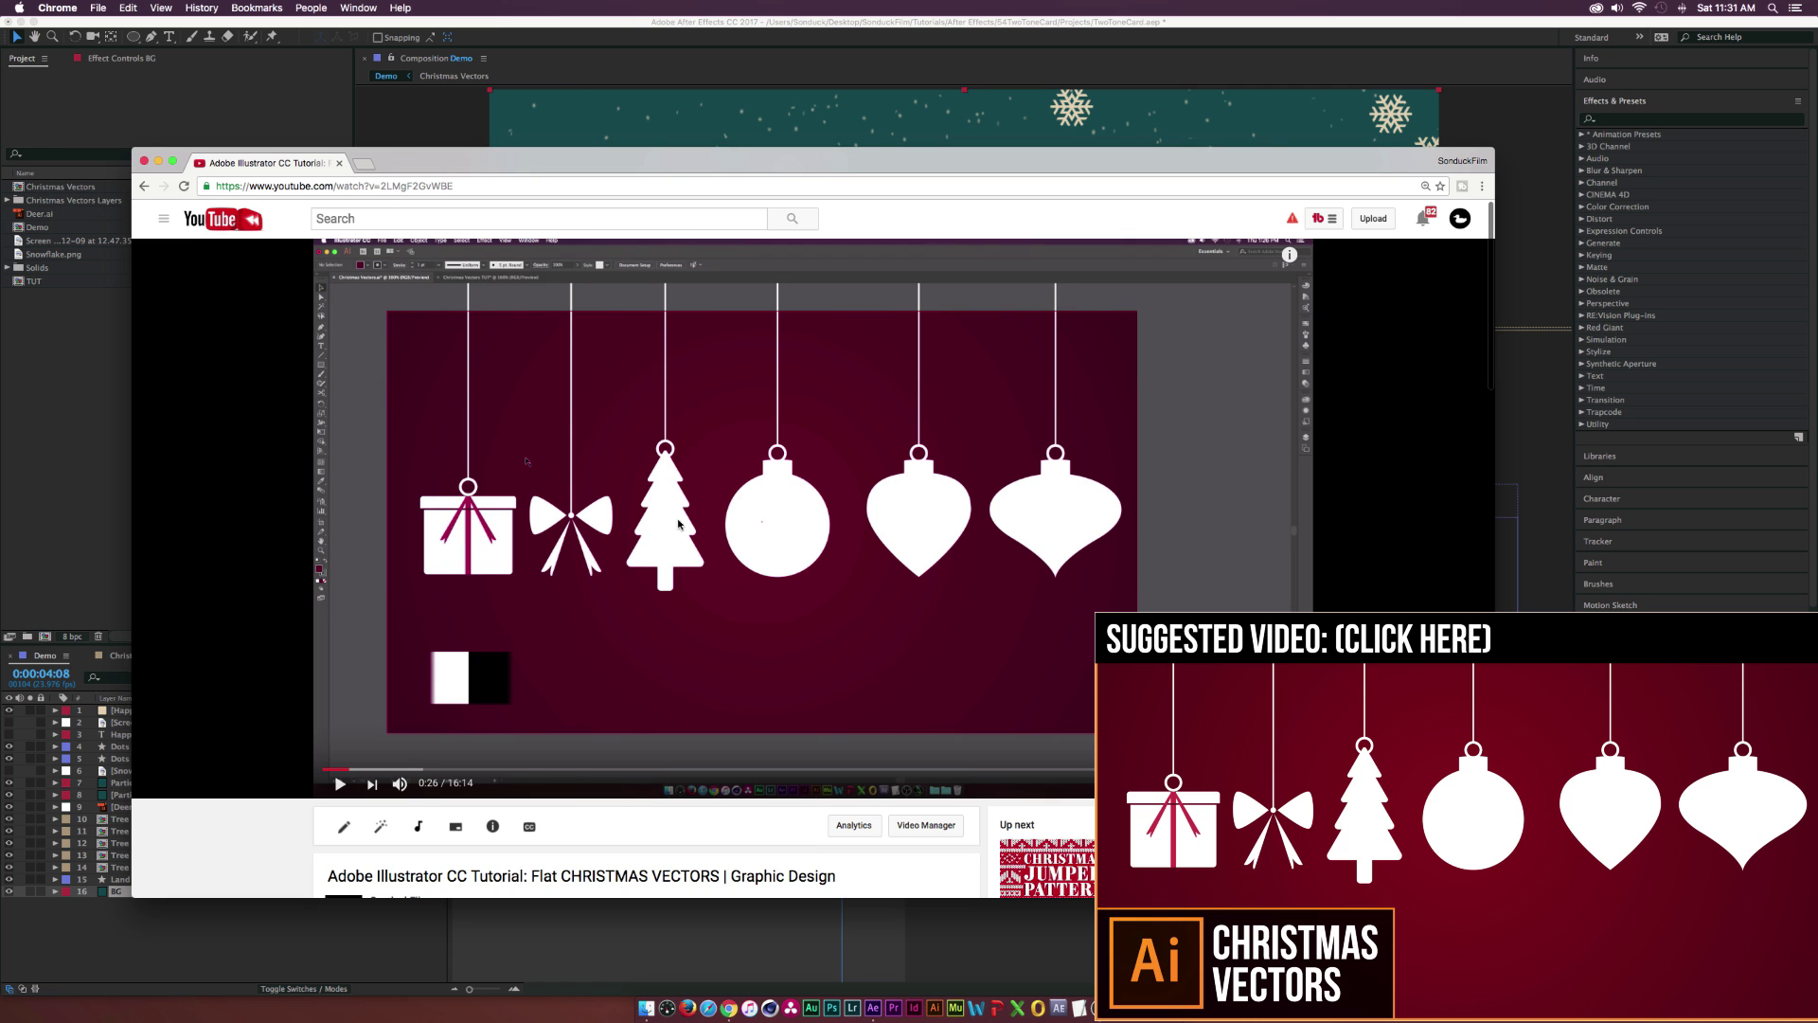
{"action": "scroll", "coordinate": [597, 606], "scroll_direction": "down", "scroll_amount": 3}
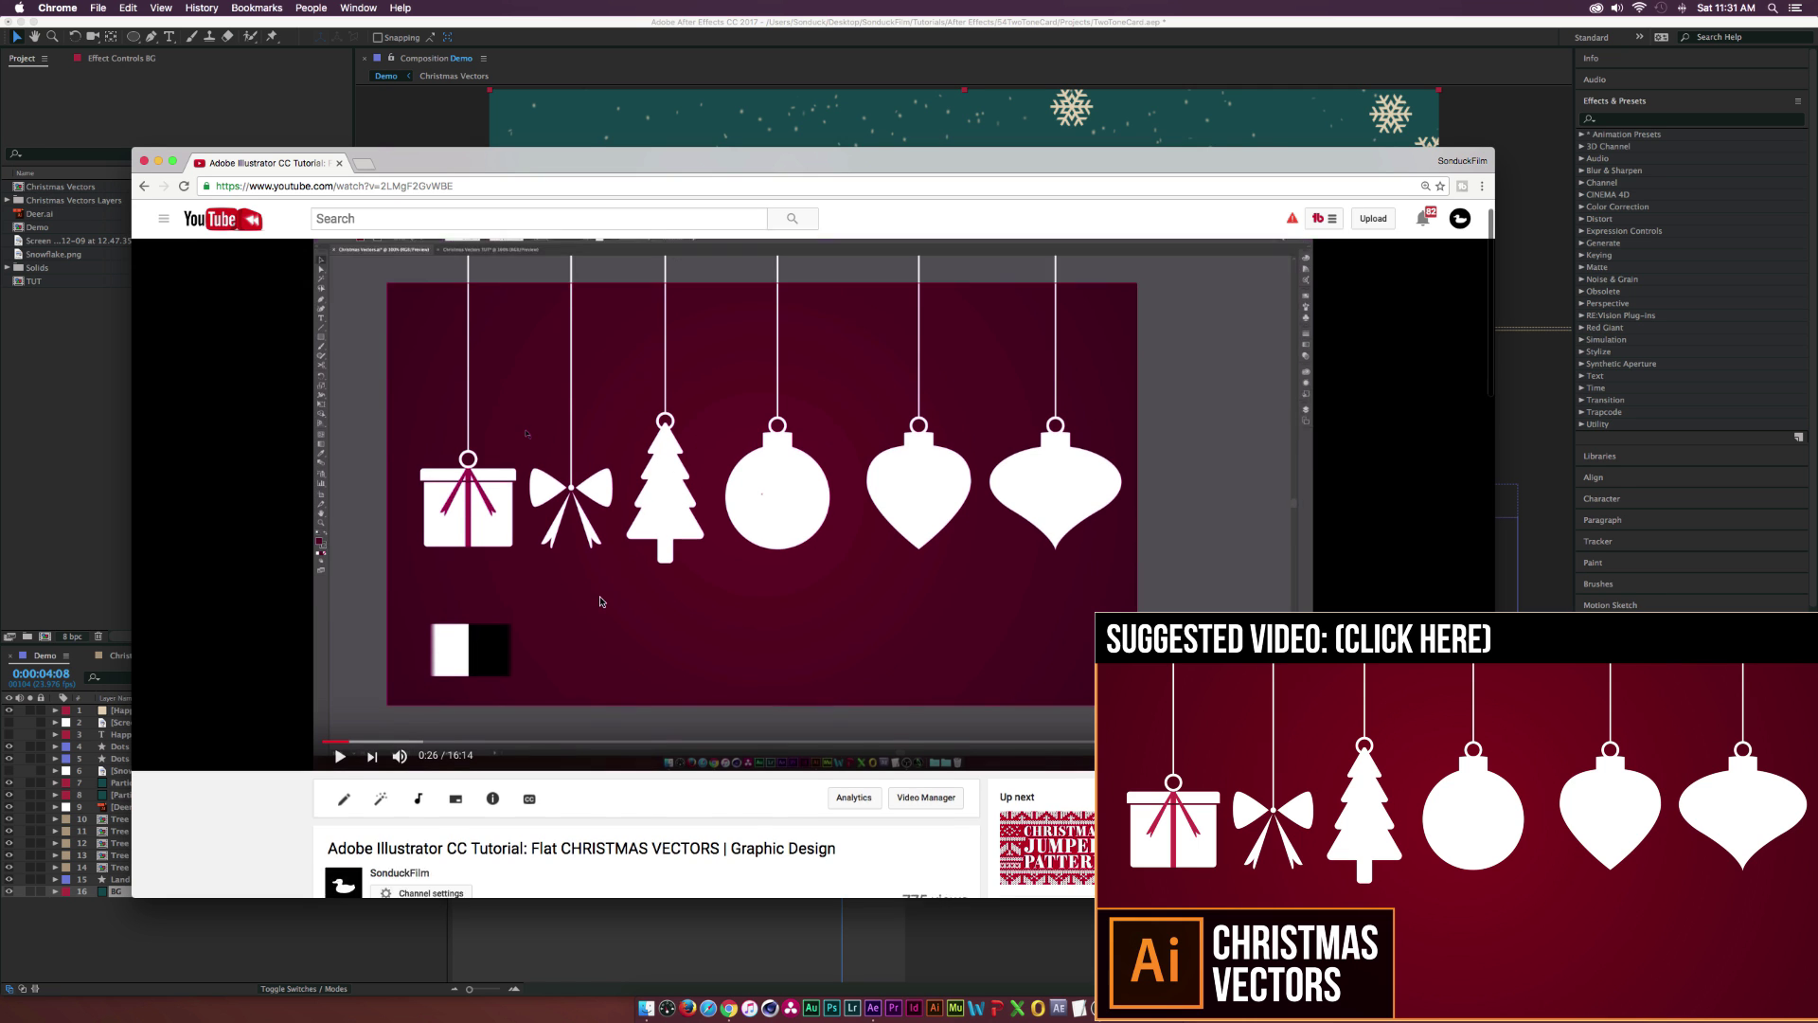
{"action": "scroll", "coordinate": [563, 741], "scroll_direction": "down", "scroll_amount": 5}
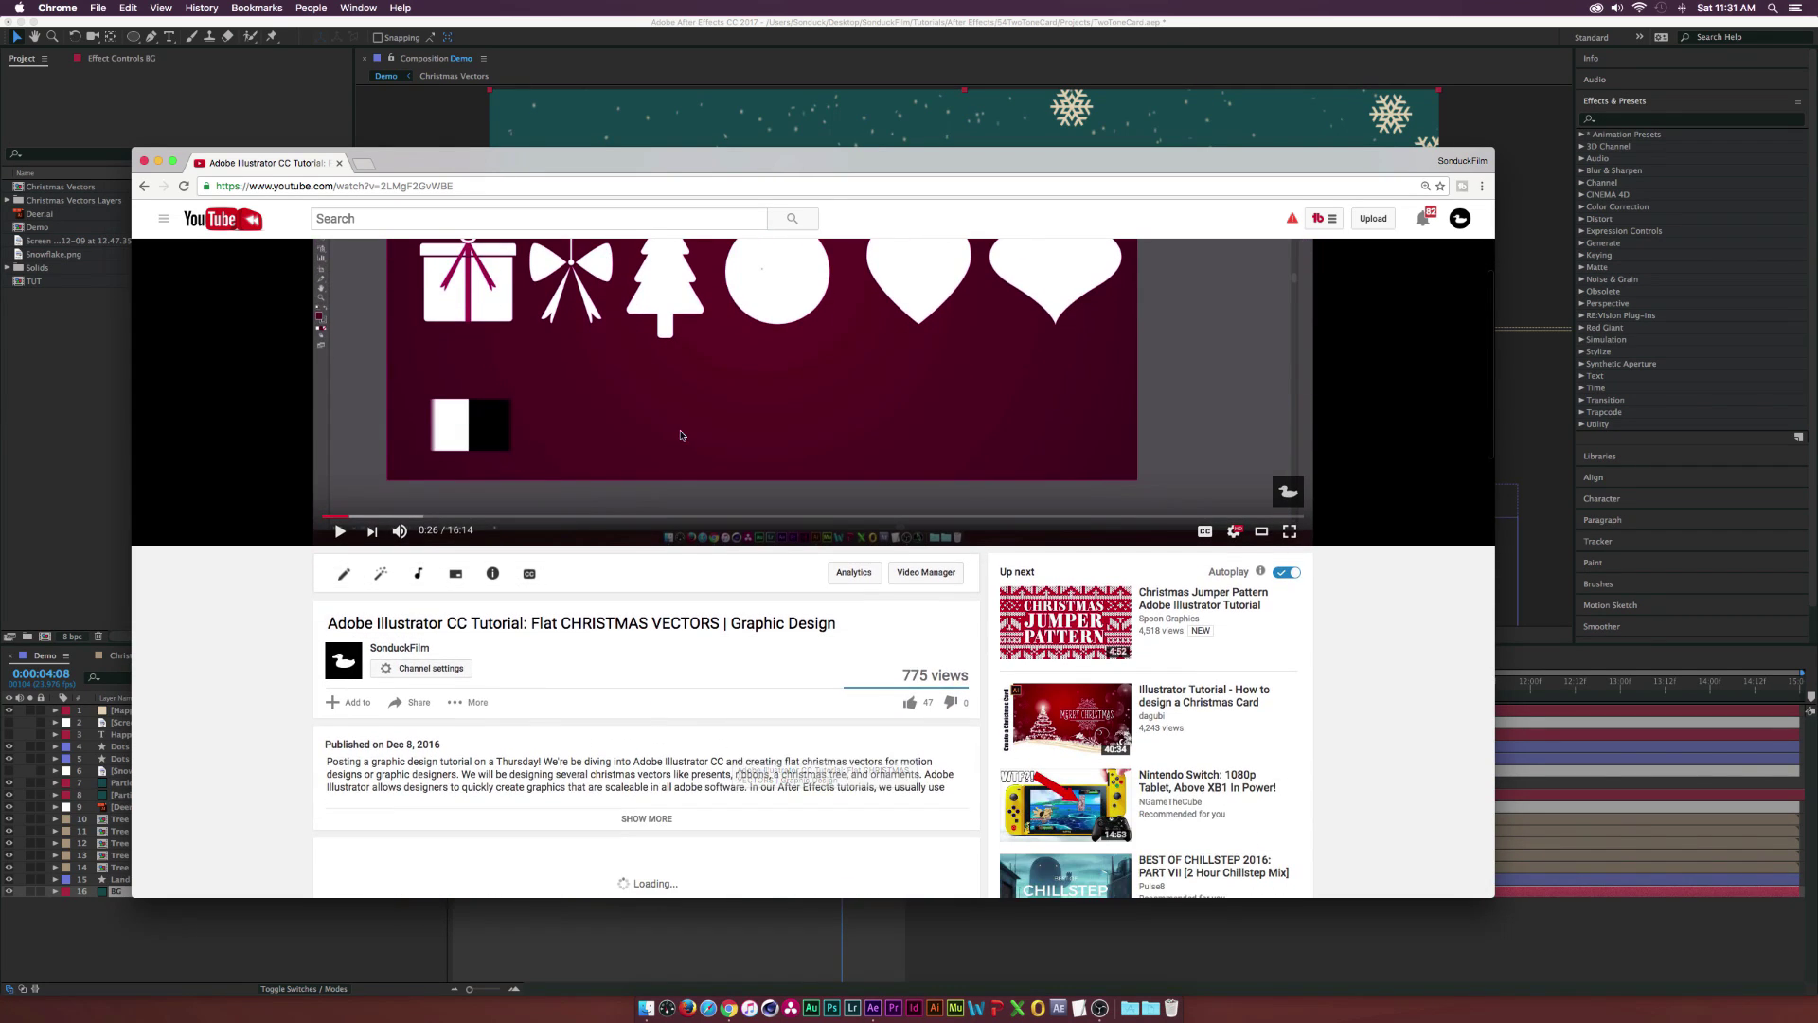
{"action": "scroll", "coordinate": [470, 391], "scroll_direction": "up", "scroll_amount": 5}
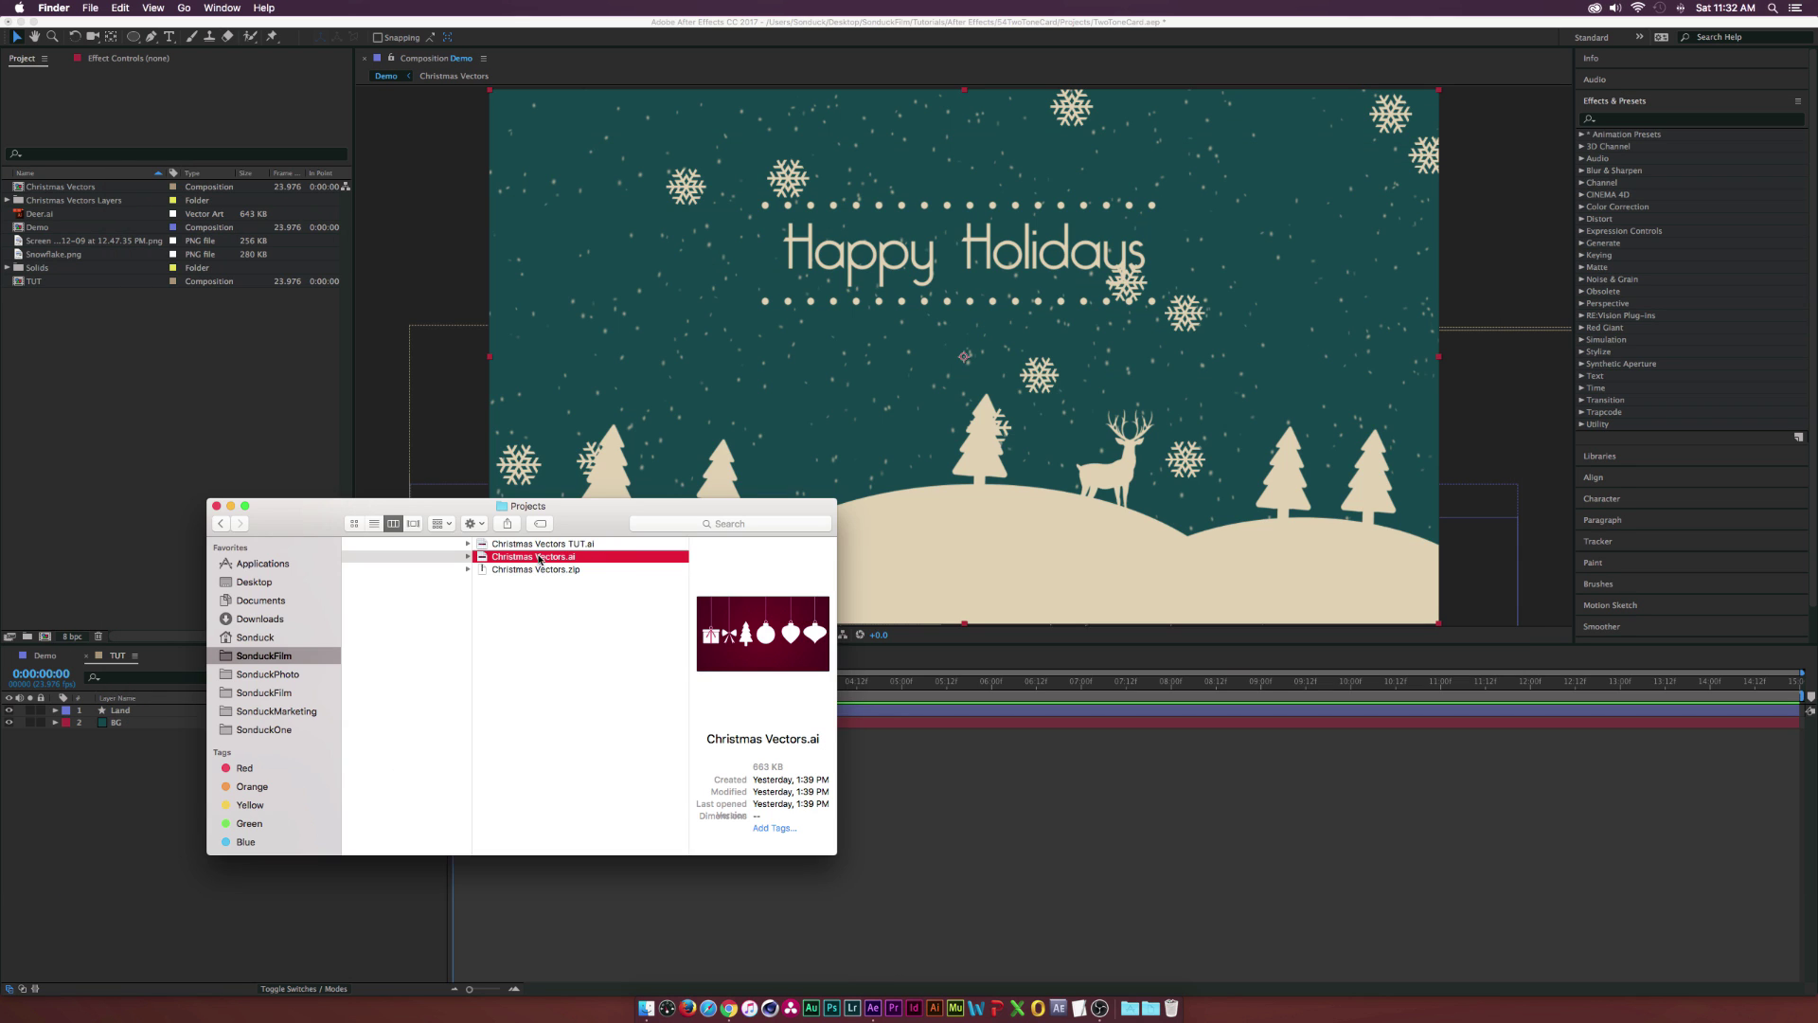
Import Christmas Vectors.ai as a composition with document-size footage dimensions and open the imported composition
{"action": "left_click_drag", "start_coordinate": [539, 559], "coordinate": [180, 423]}
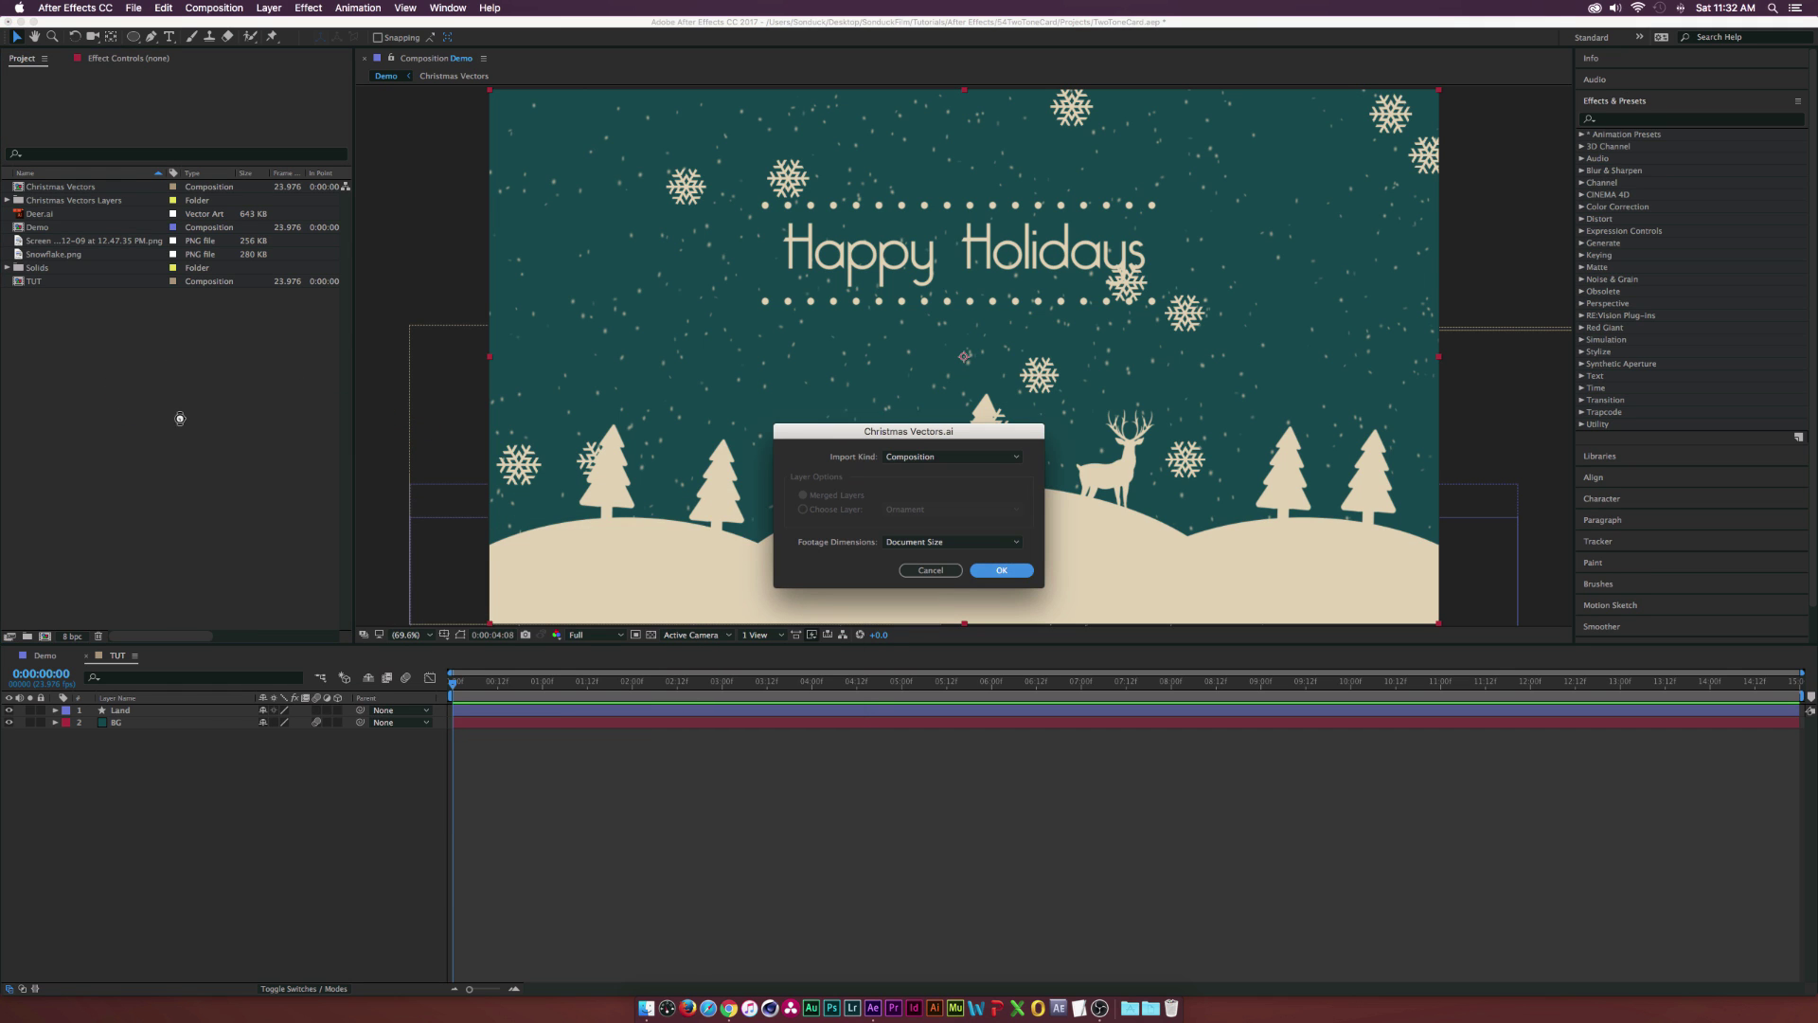
{"action": "left_click", "coordinate": [993, 573]}
{"action": "double_click", "coordinate": [17, 201]}
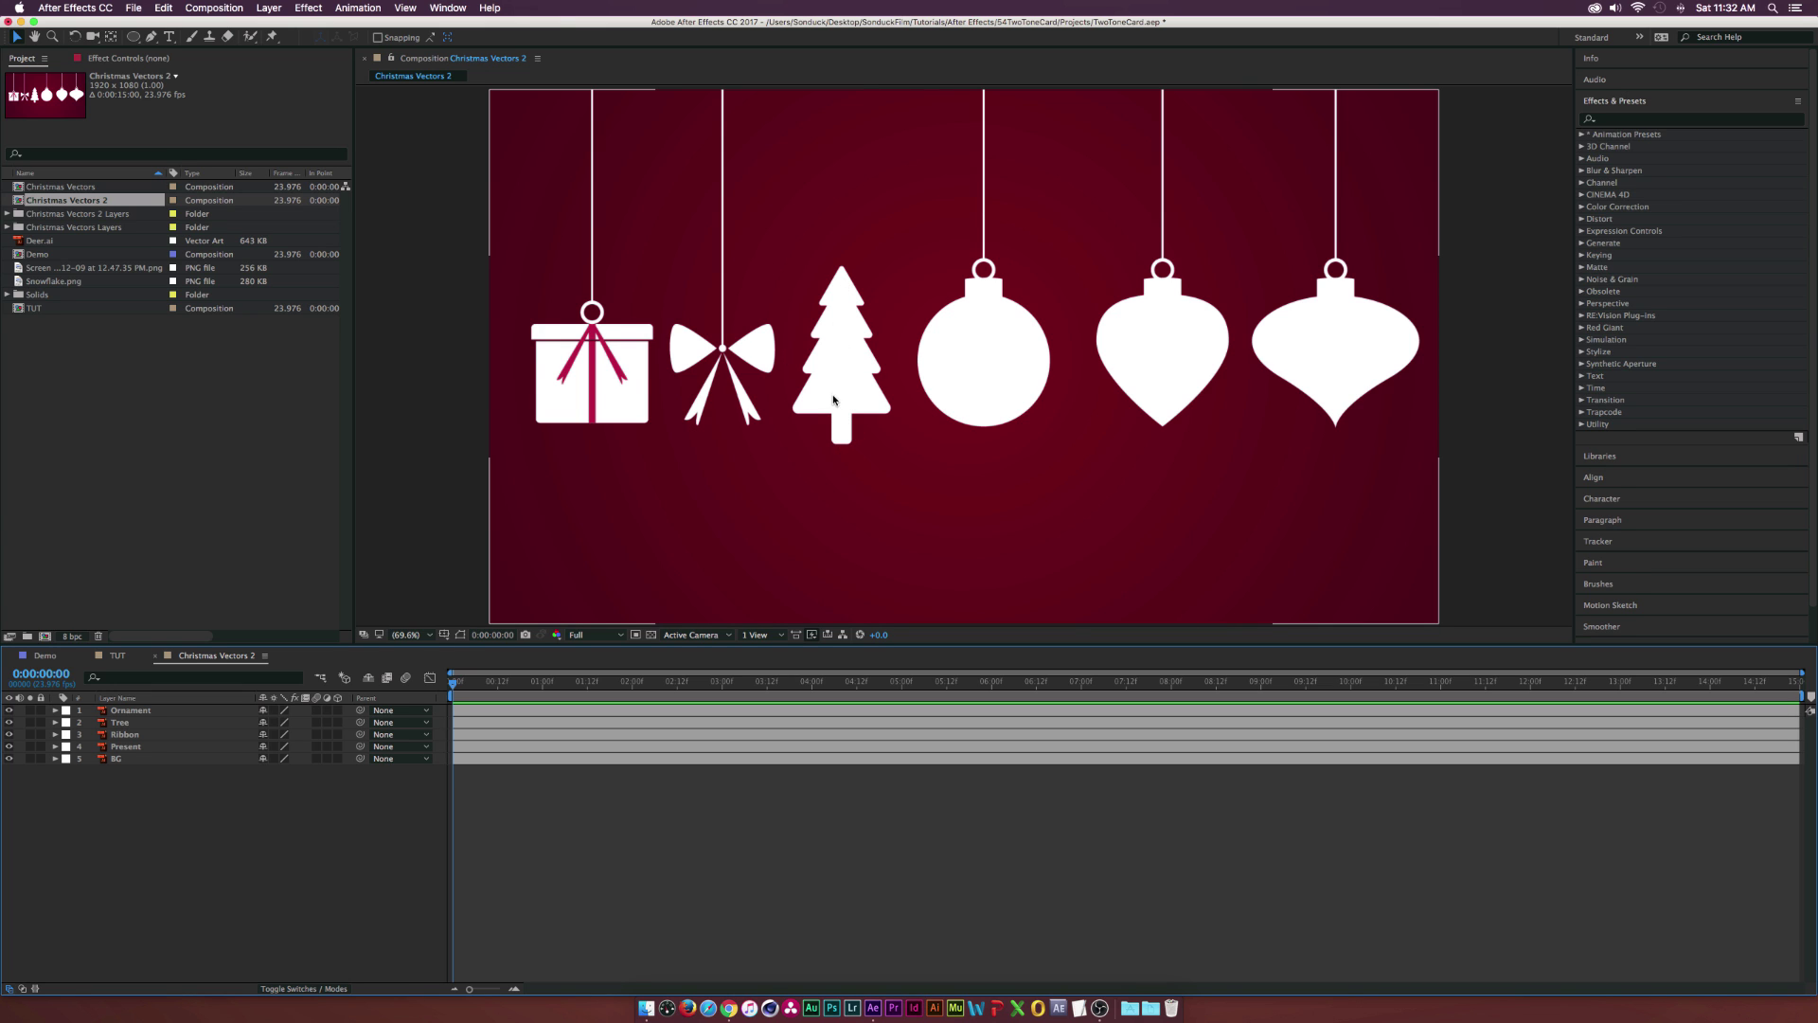
Hide the Ornament, Ribbon, Present and BG layers so only the Tree layer stays visible
{"action": "left_click", "coordinate": [127, 724]}
{"action": "left_click", "coordinate": [8, 710]}
{"action": "left_click", "coordinate": [9, 735]}
{"action": "left_click", "coordinate": [8, 746]}
{"action": "left_click", "coordinate": [9, 758]}
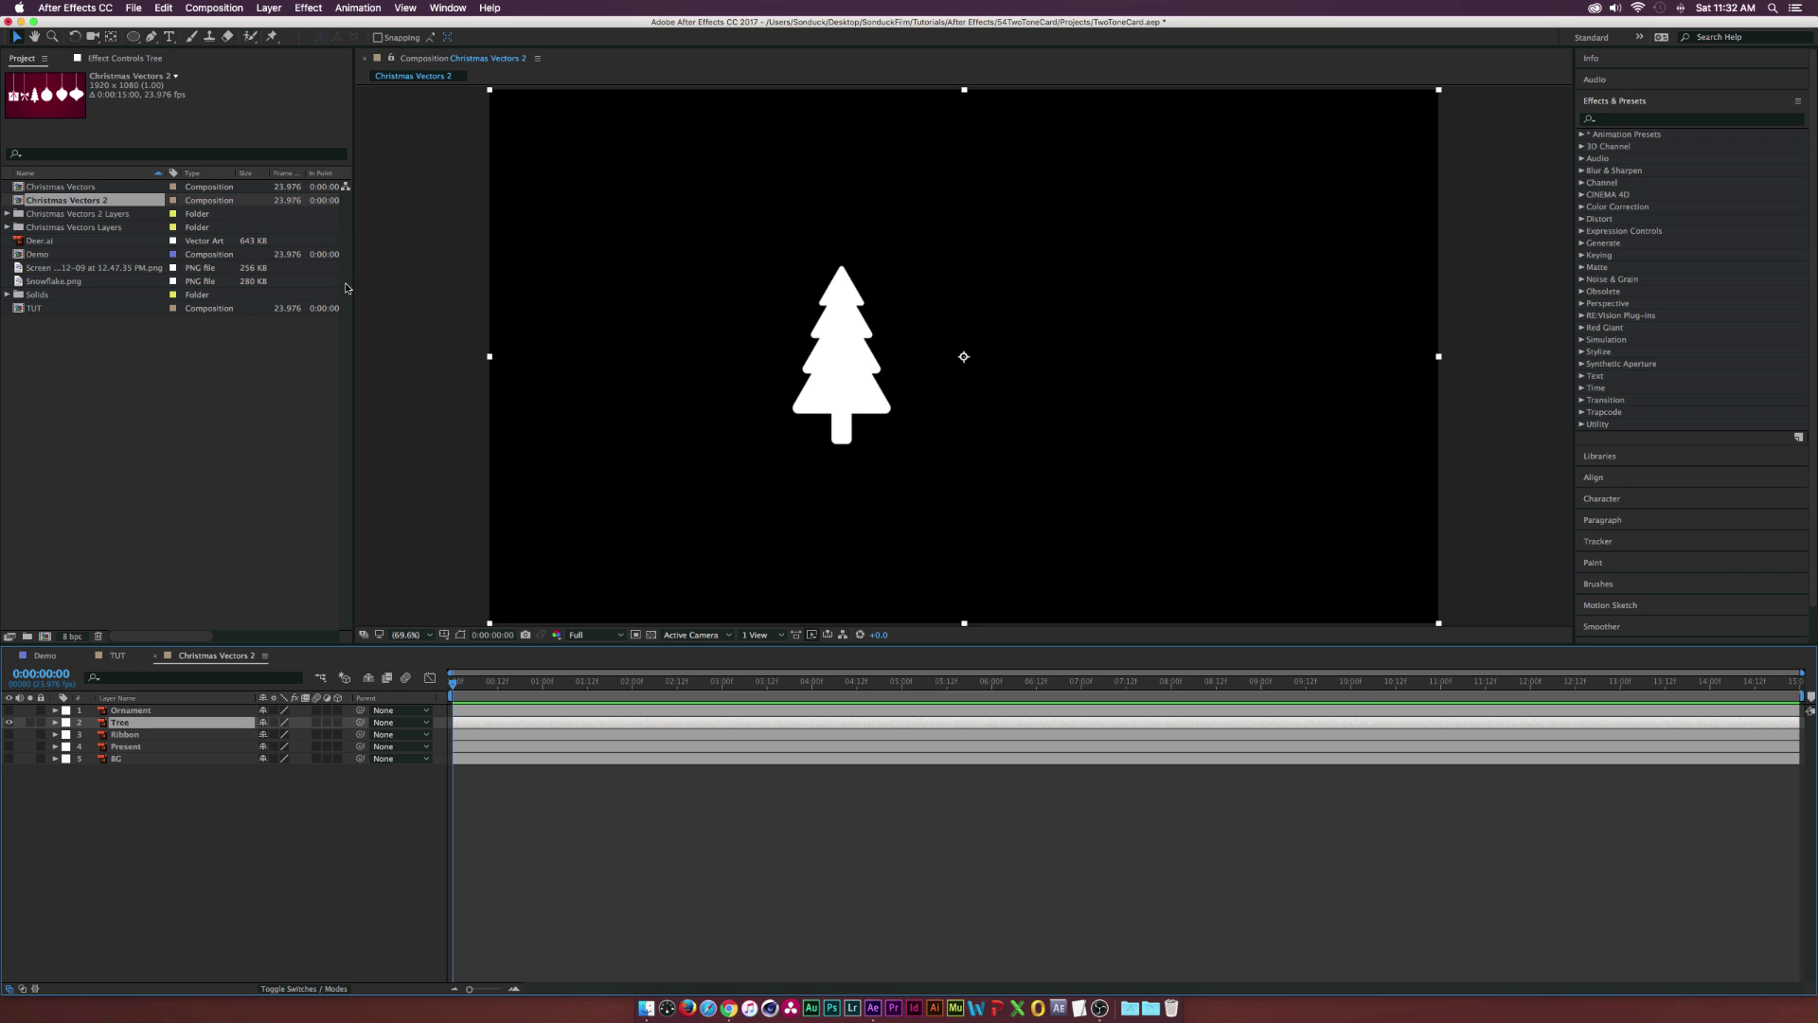
Place four puppet pins on the Tree layer: one just above the trunk and three across the top of the trunk
{"action": "left_click", "coordinate": [274, 37]}
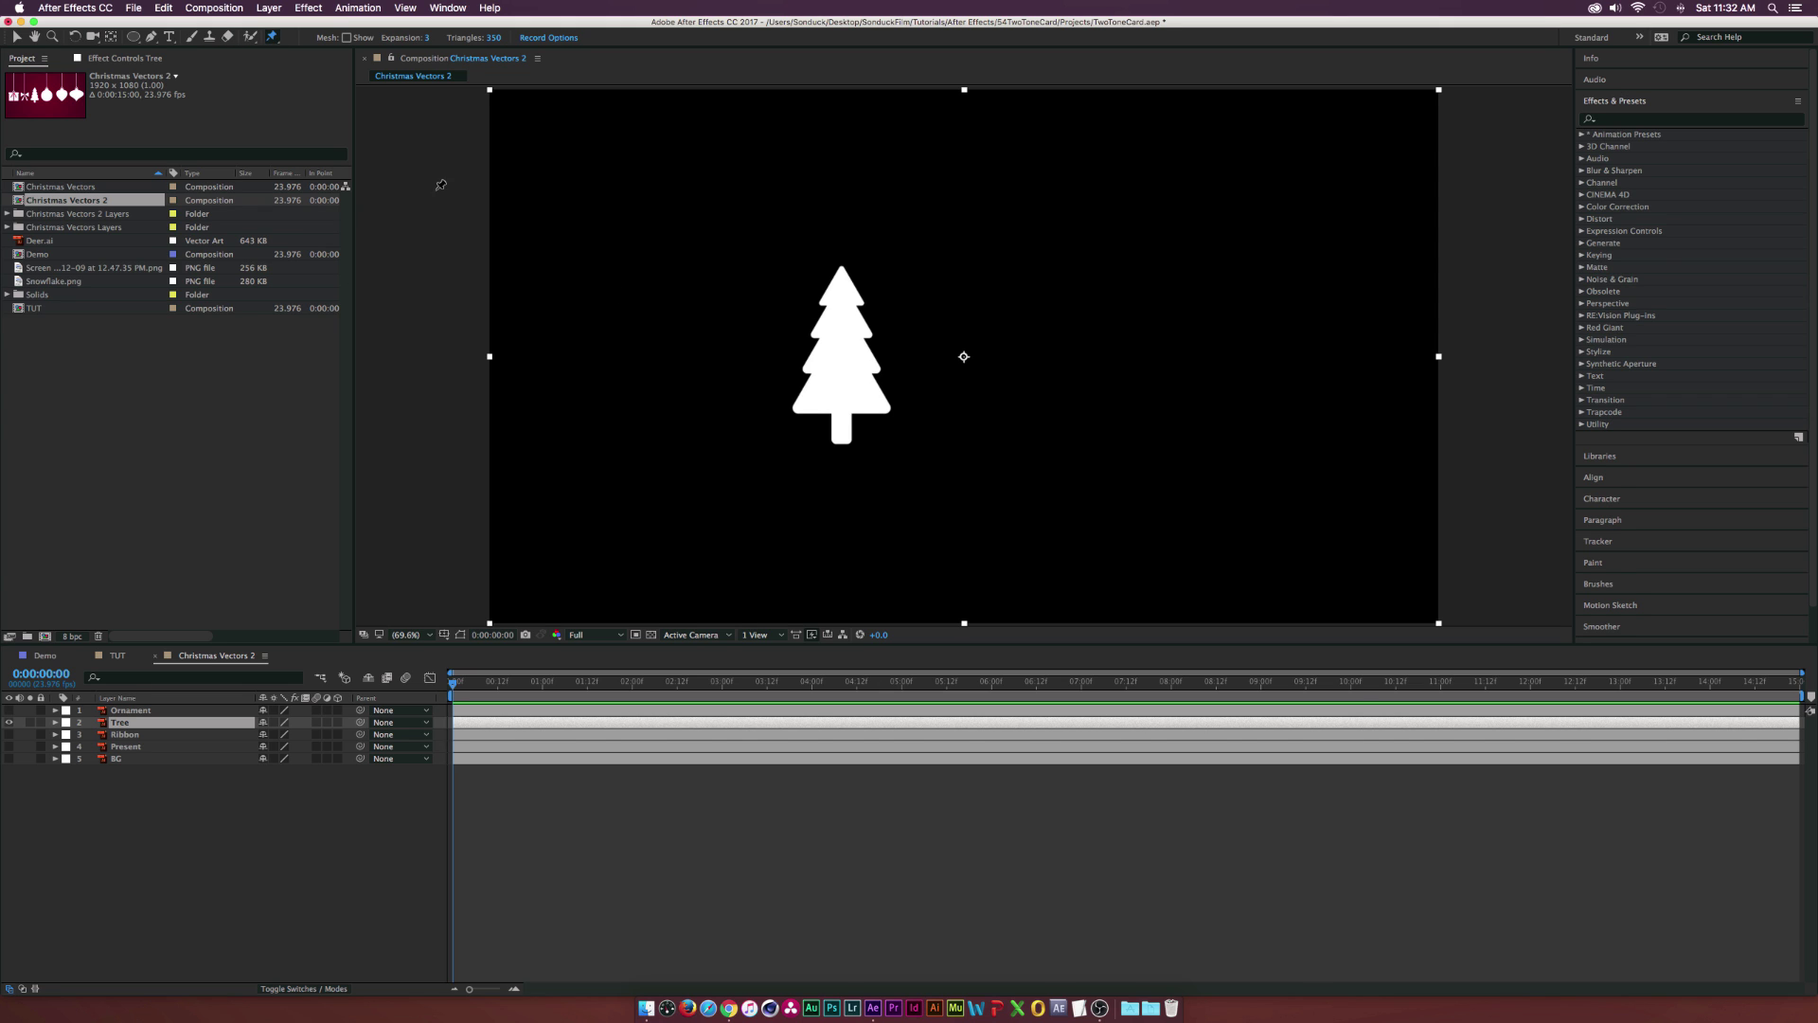
{"action": "key", "text": "period"}
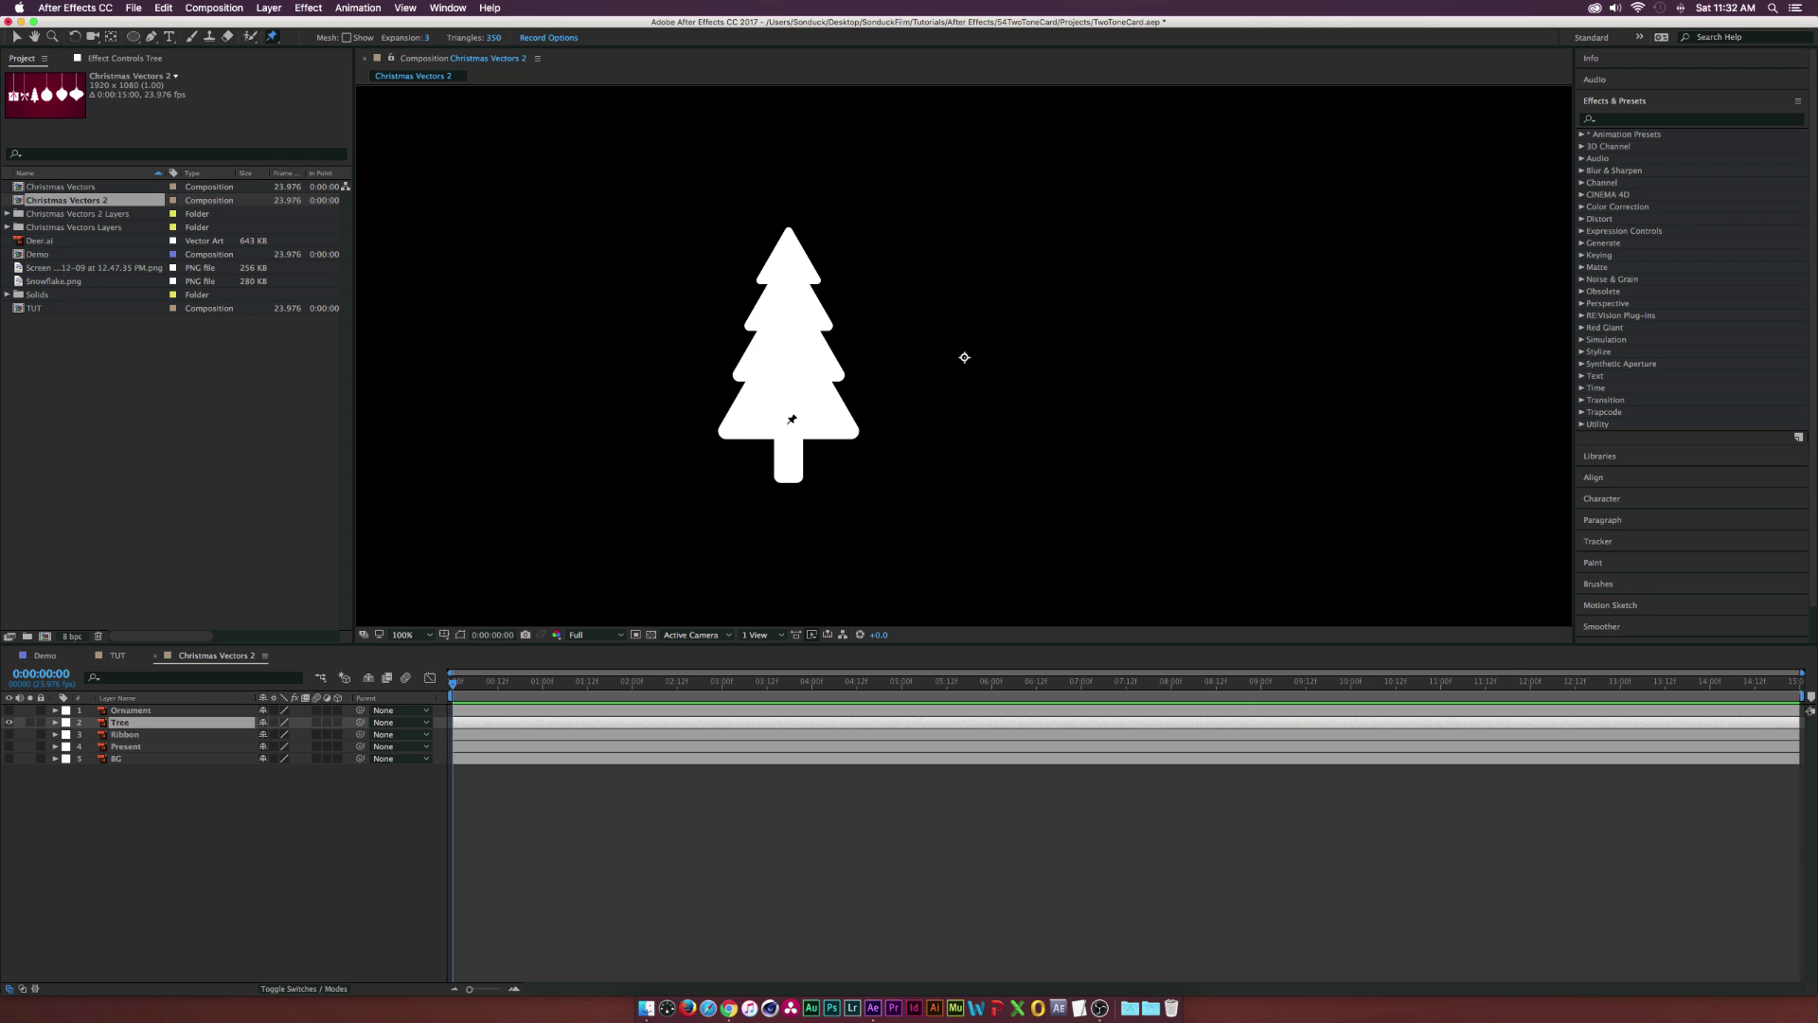
{"action": "left_click", "coordinate": [786, 424]}
{"action": "left_click", "coordinate": [769, 437]}
{"action": "left_click", "coordinate": [787, 439]}
{"action": "left_click", "coordinate": [805, 438]}
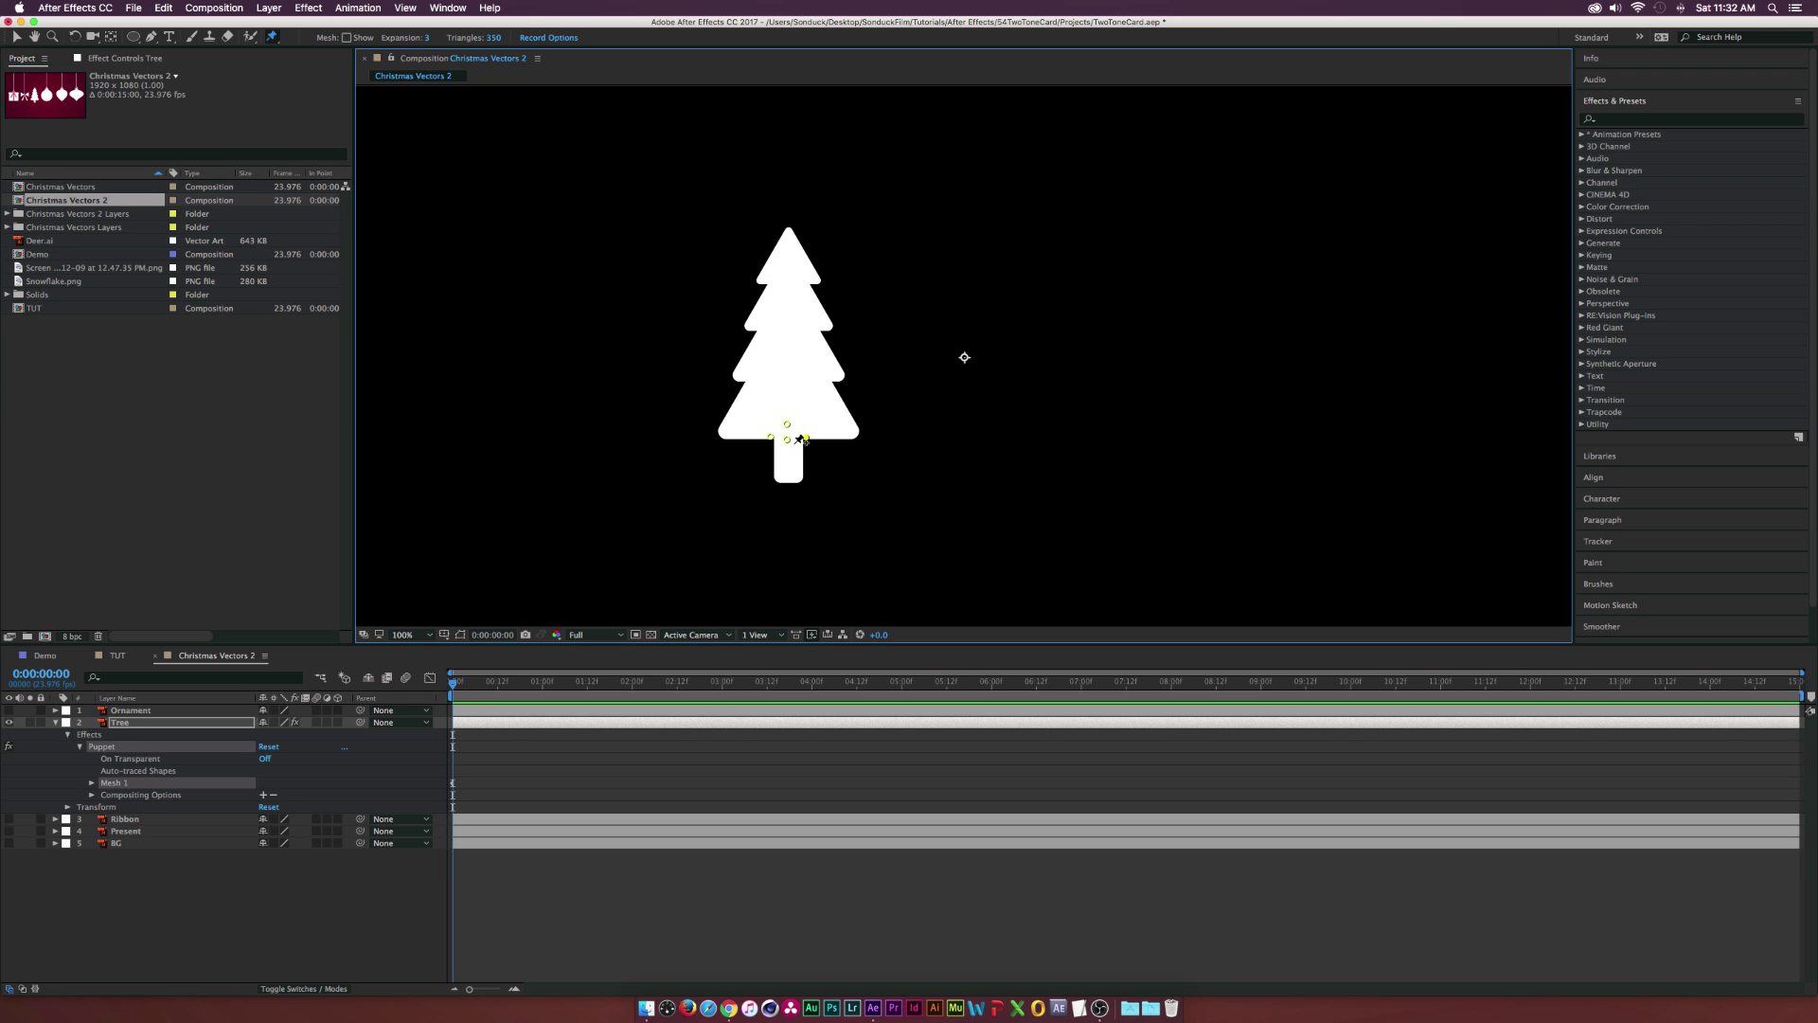
Animate the tree with the upper puppet pin, bending it right at about 2 seconds and left at 0:00:03:17
{"action": "left_click_drag", "start_coordinate": [462, 689], "coordinate": [635, 686]}
{"action": "left_click_drag", "start_coordinate": [787, 423], "coordinate": [793, 425]}
{"action": "key", "text": "space"}
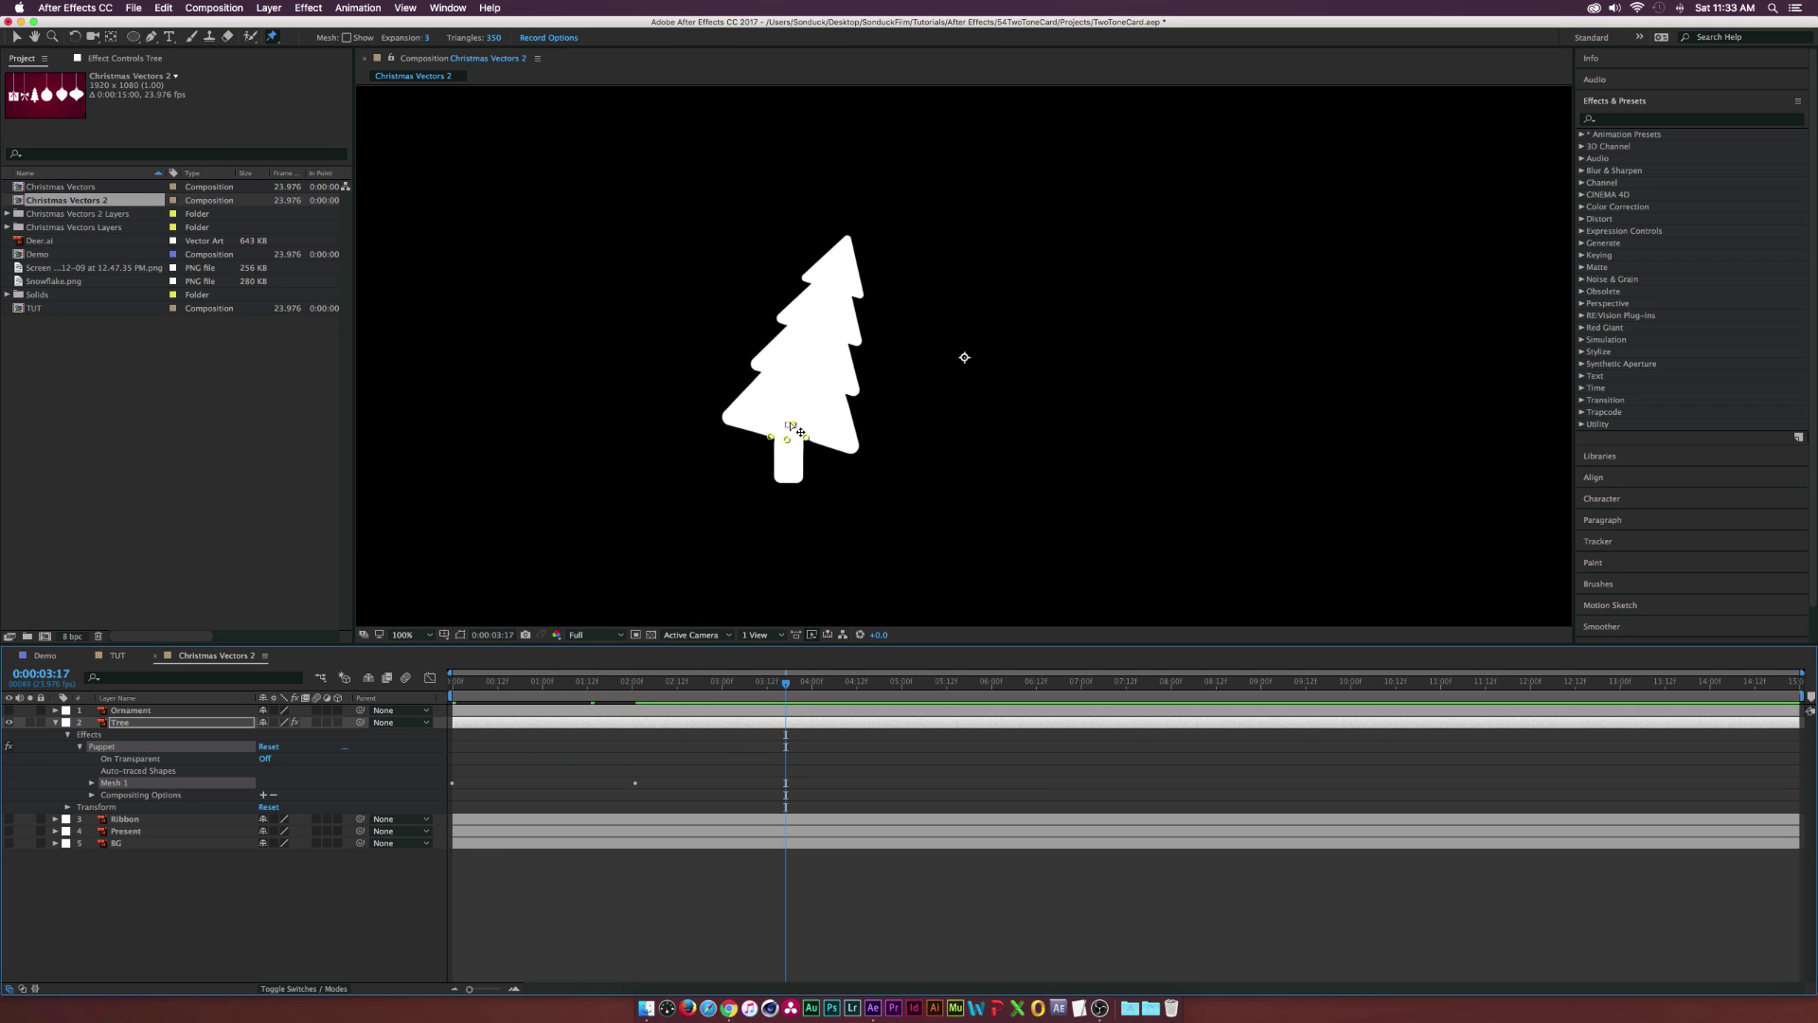
{"action": "left_click_drag", "start_coordinate": [792, 425], "coordinate": [785, 425]}
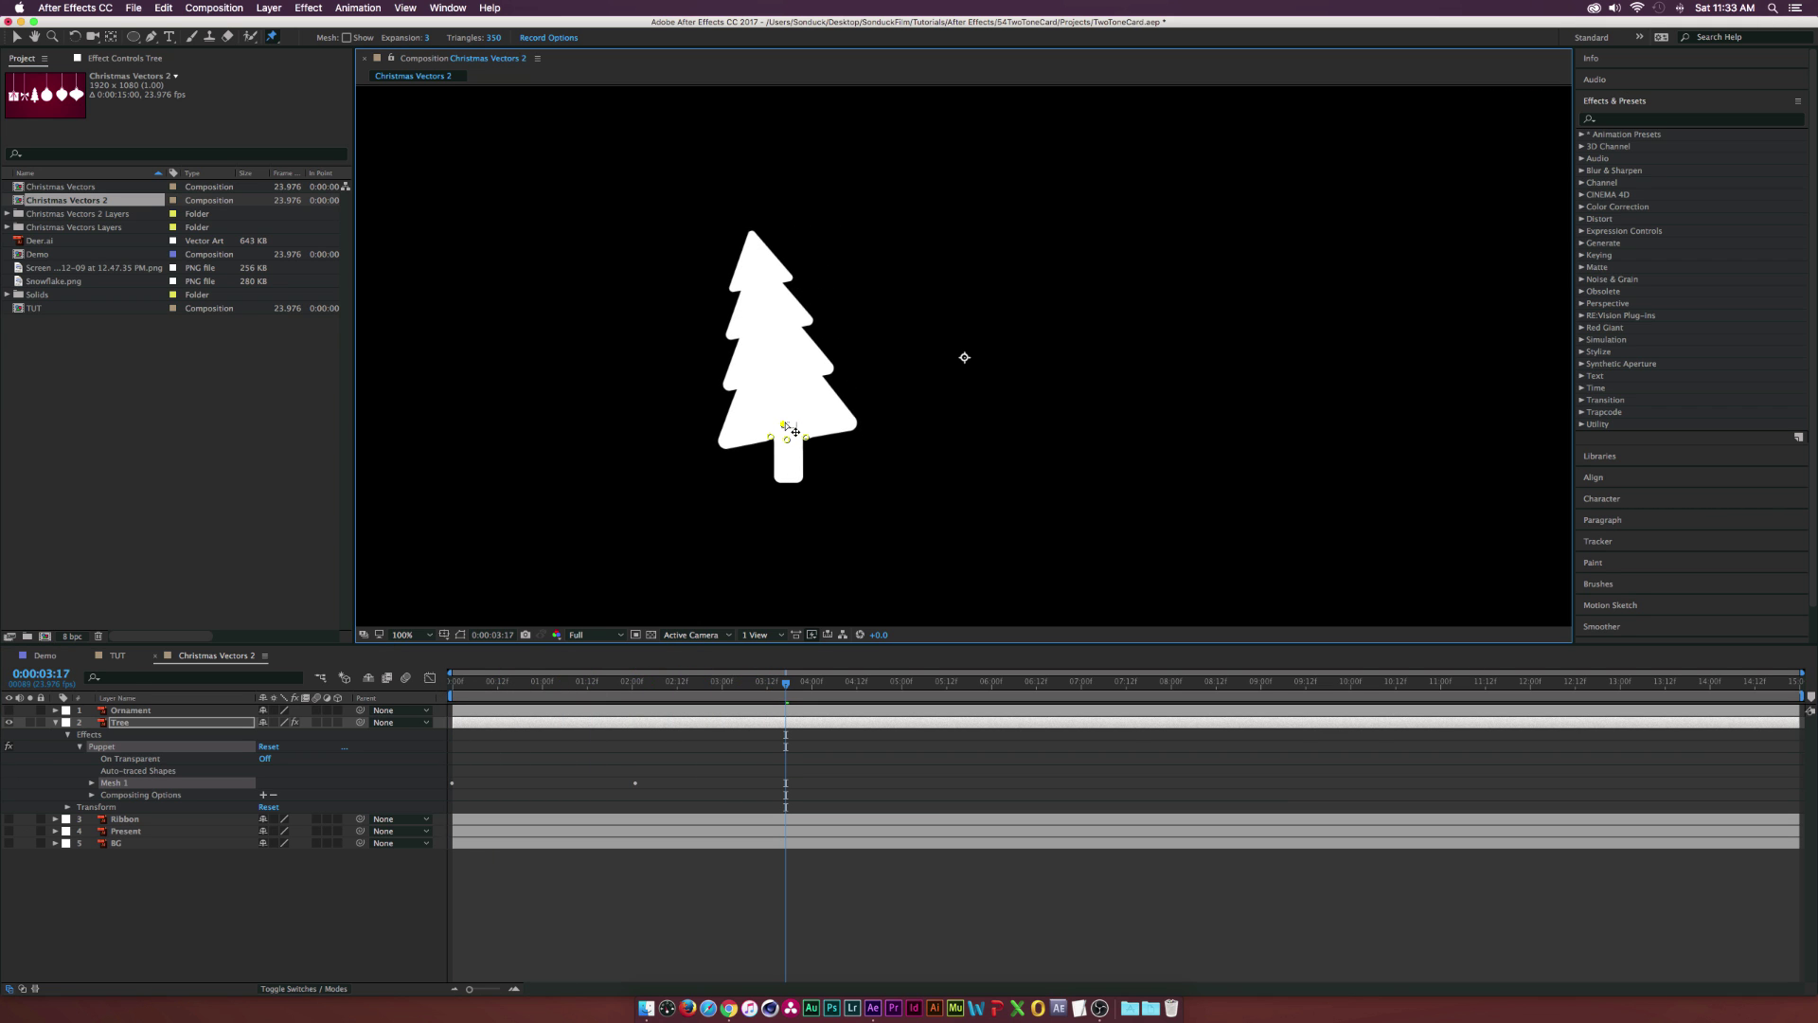
Continue the tree's sway with the upper puppet pin at about 5 seconds and 0:00:07:00, and preview the animation from the start
{"action": "left_click_drag", "start_coordinate": [910, 684], "coordinate": [938, 683]}
{"action": "left_click_drag", "start_coordinate": [793, 433], "coordinate": [793, 428]}
{"action": "left_click", "coordinate": [1081, 683]}
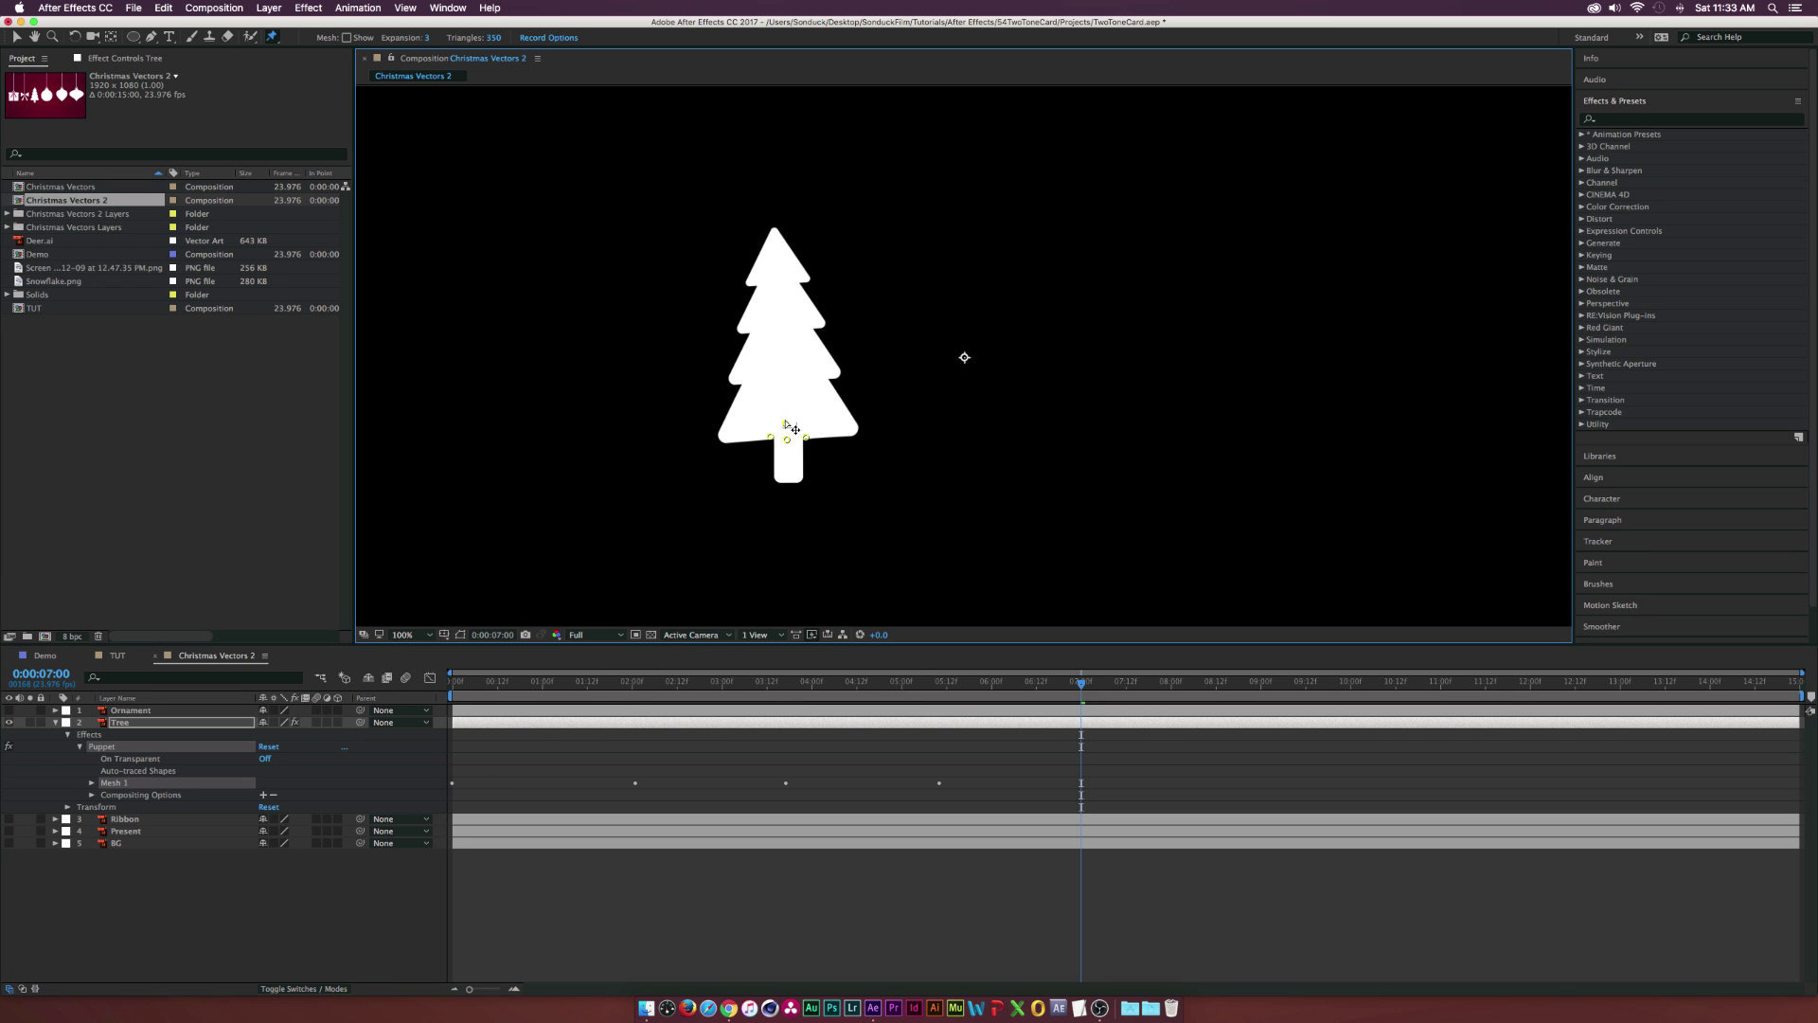
{"action": "left_click_drag", "start_coordinate": [1081, 683], "coordinate": [445, 729]}
{"action": "key", "text": "space"}
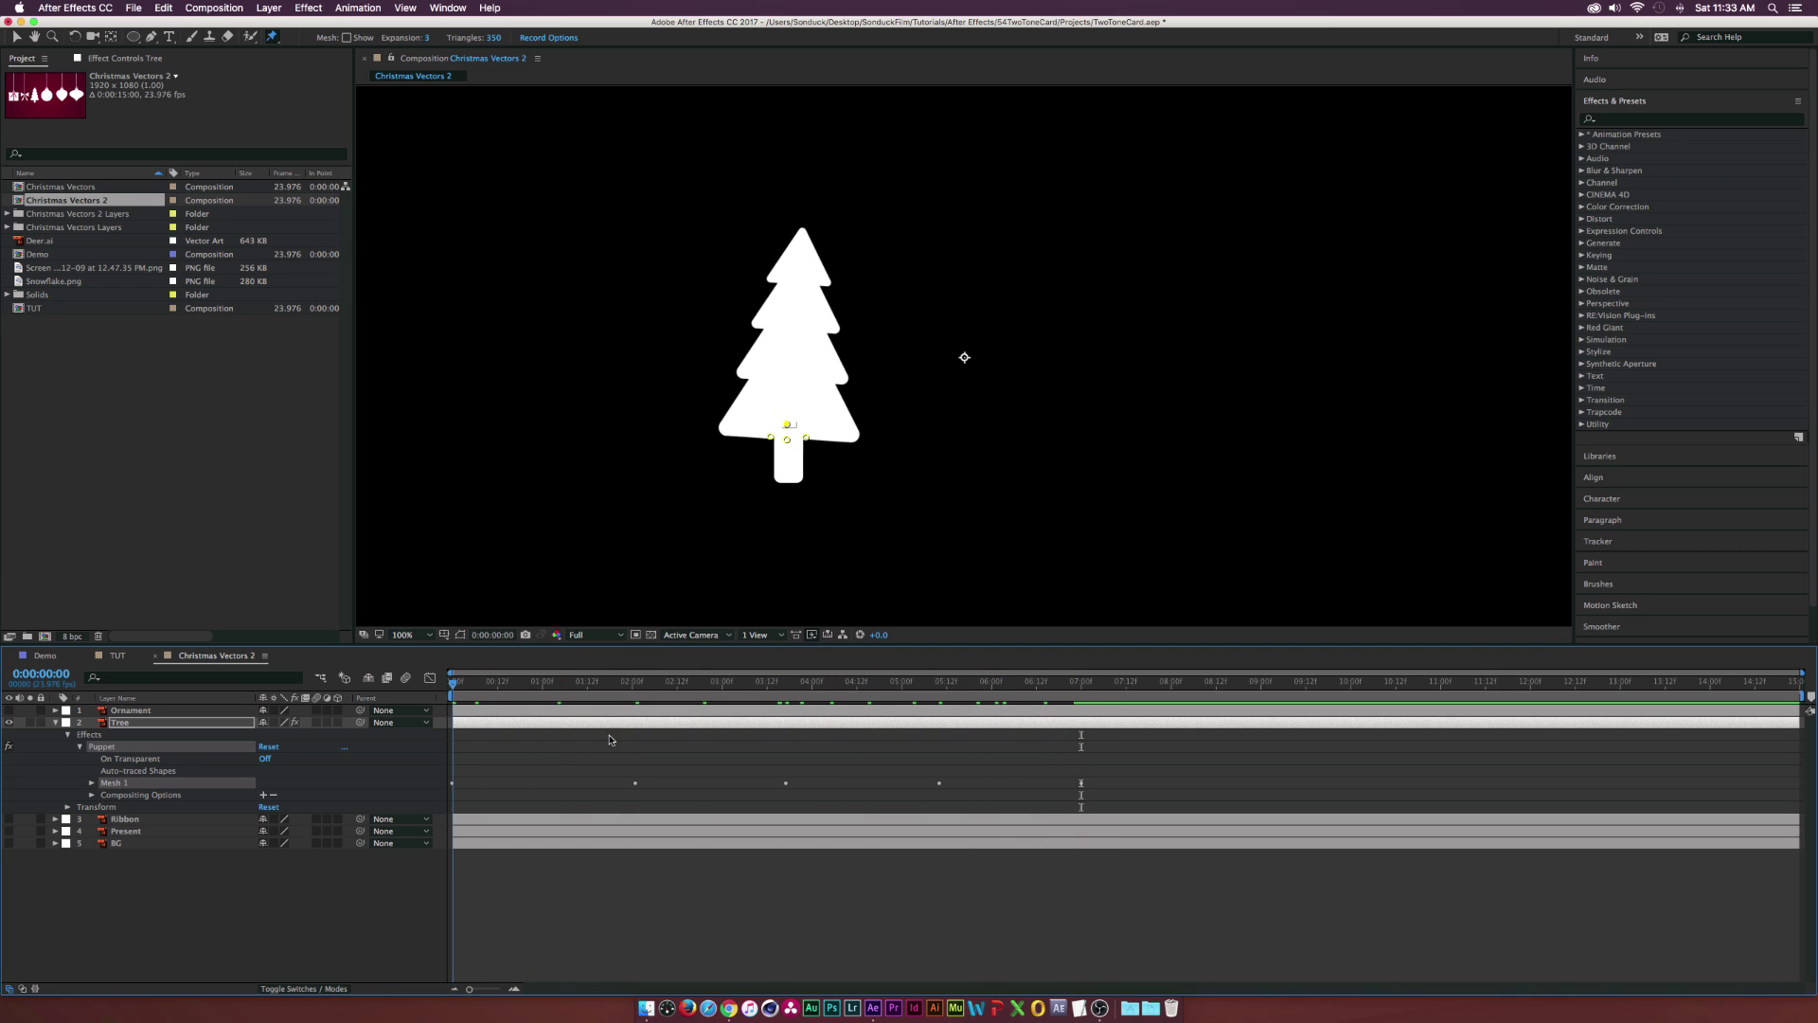
Add the Christmas Vectors 2 composition to the TUT composition as the layer above Land
{"action": "left_click", "coordinate": [118, 657]}
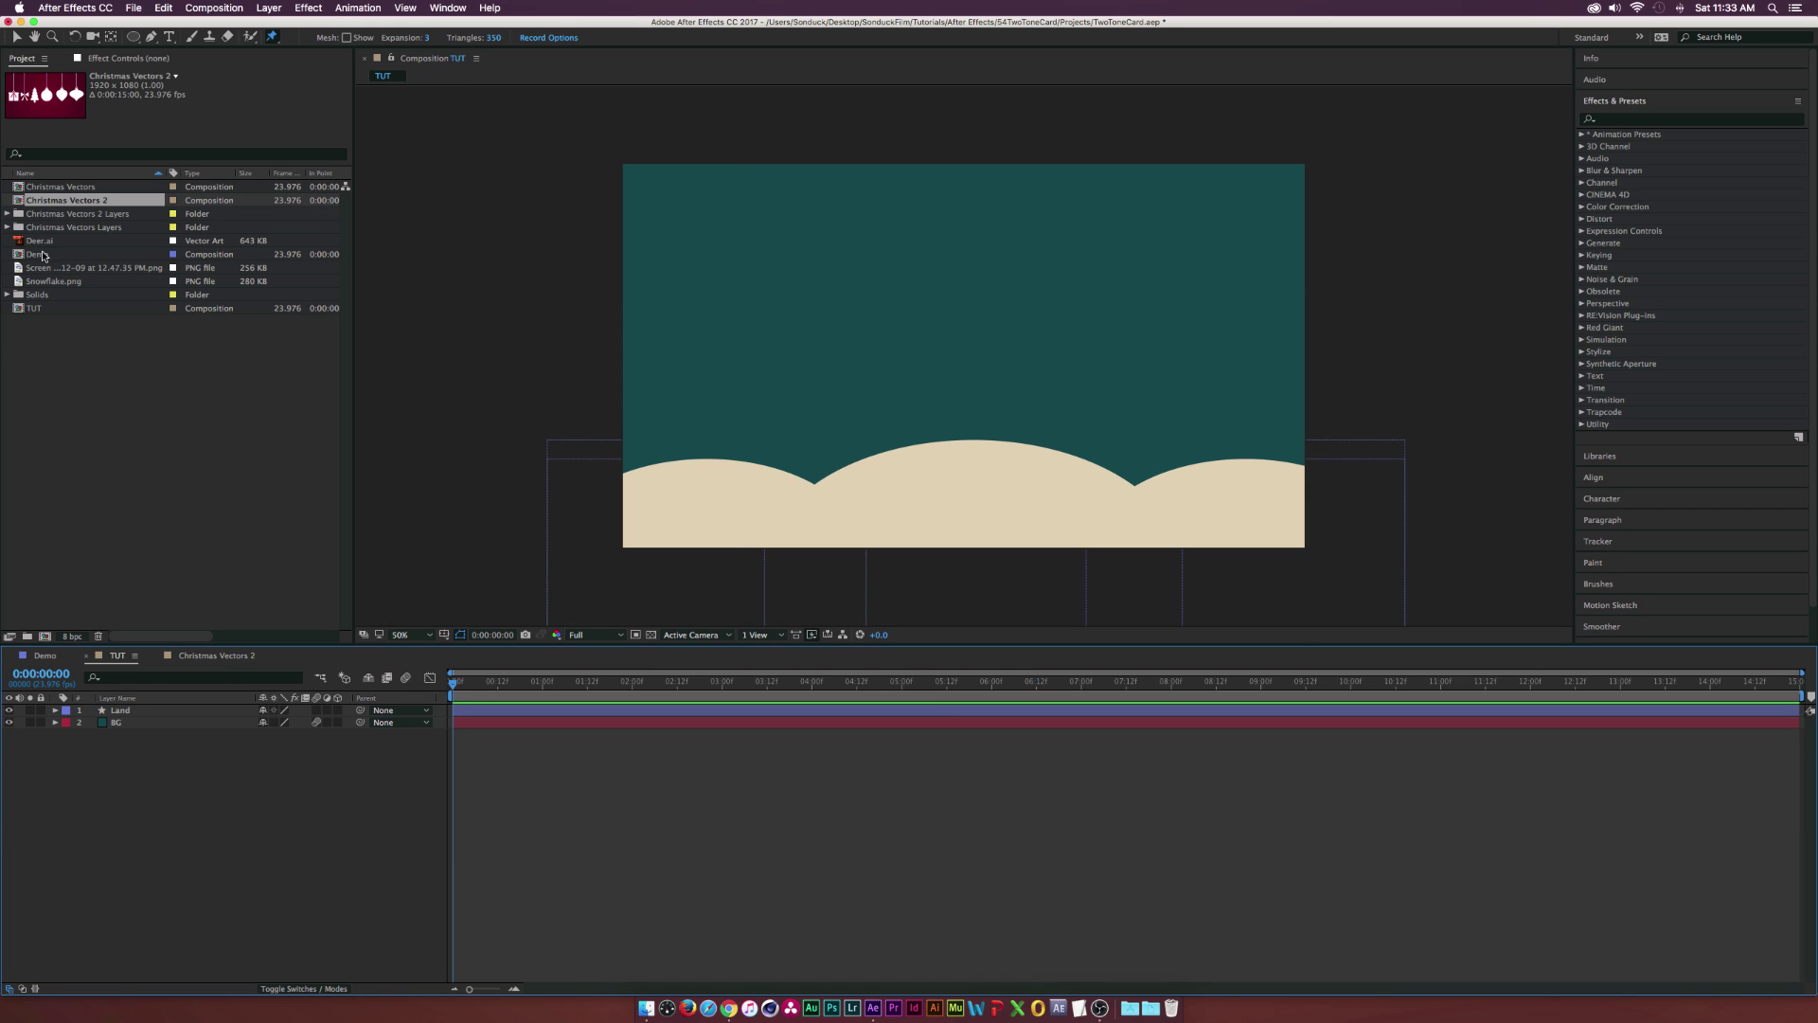
{"action": "left_click", "coordinate": [53, 203]}
{"action": "left_click_drag", "start_coordinate": [156, 709], "coordinate": [157, 715]}
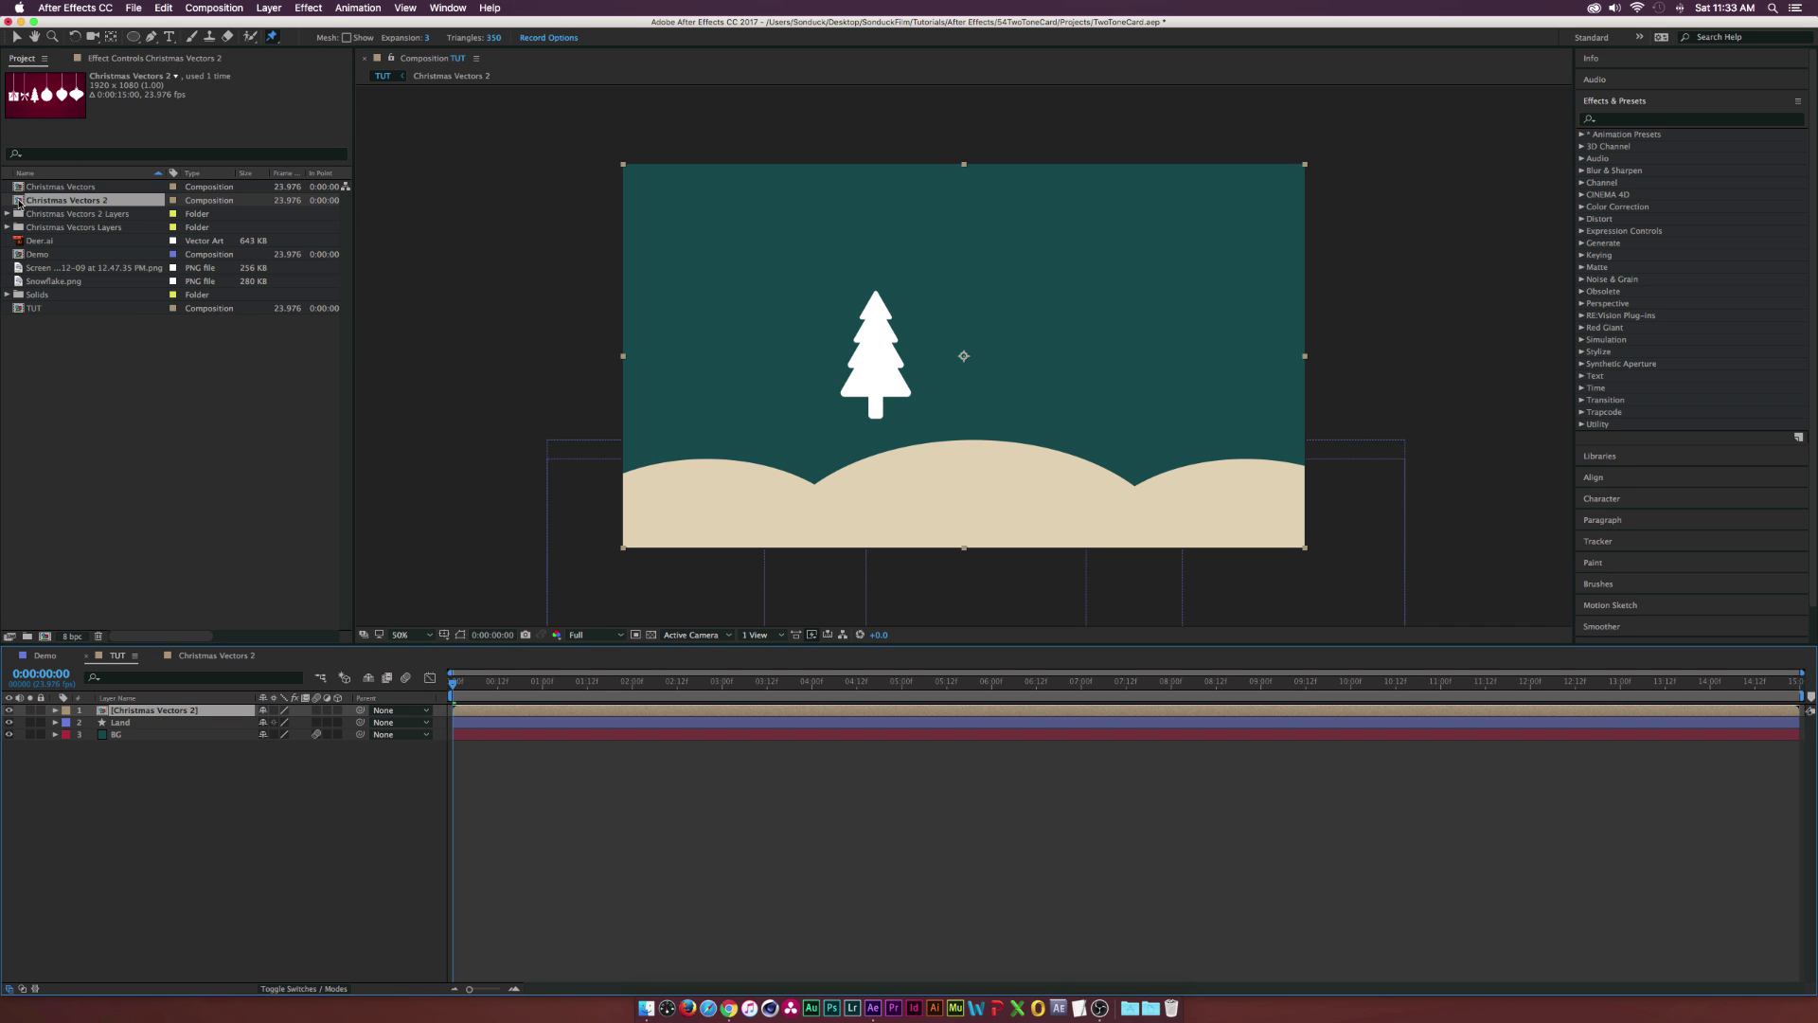
Apply a Fill effect to the Christmas Vectors 2 layer and set its colour to E2D1B3
{"action": "left_click", "coordinate": [18, 38]}
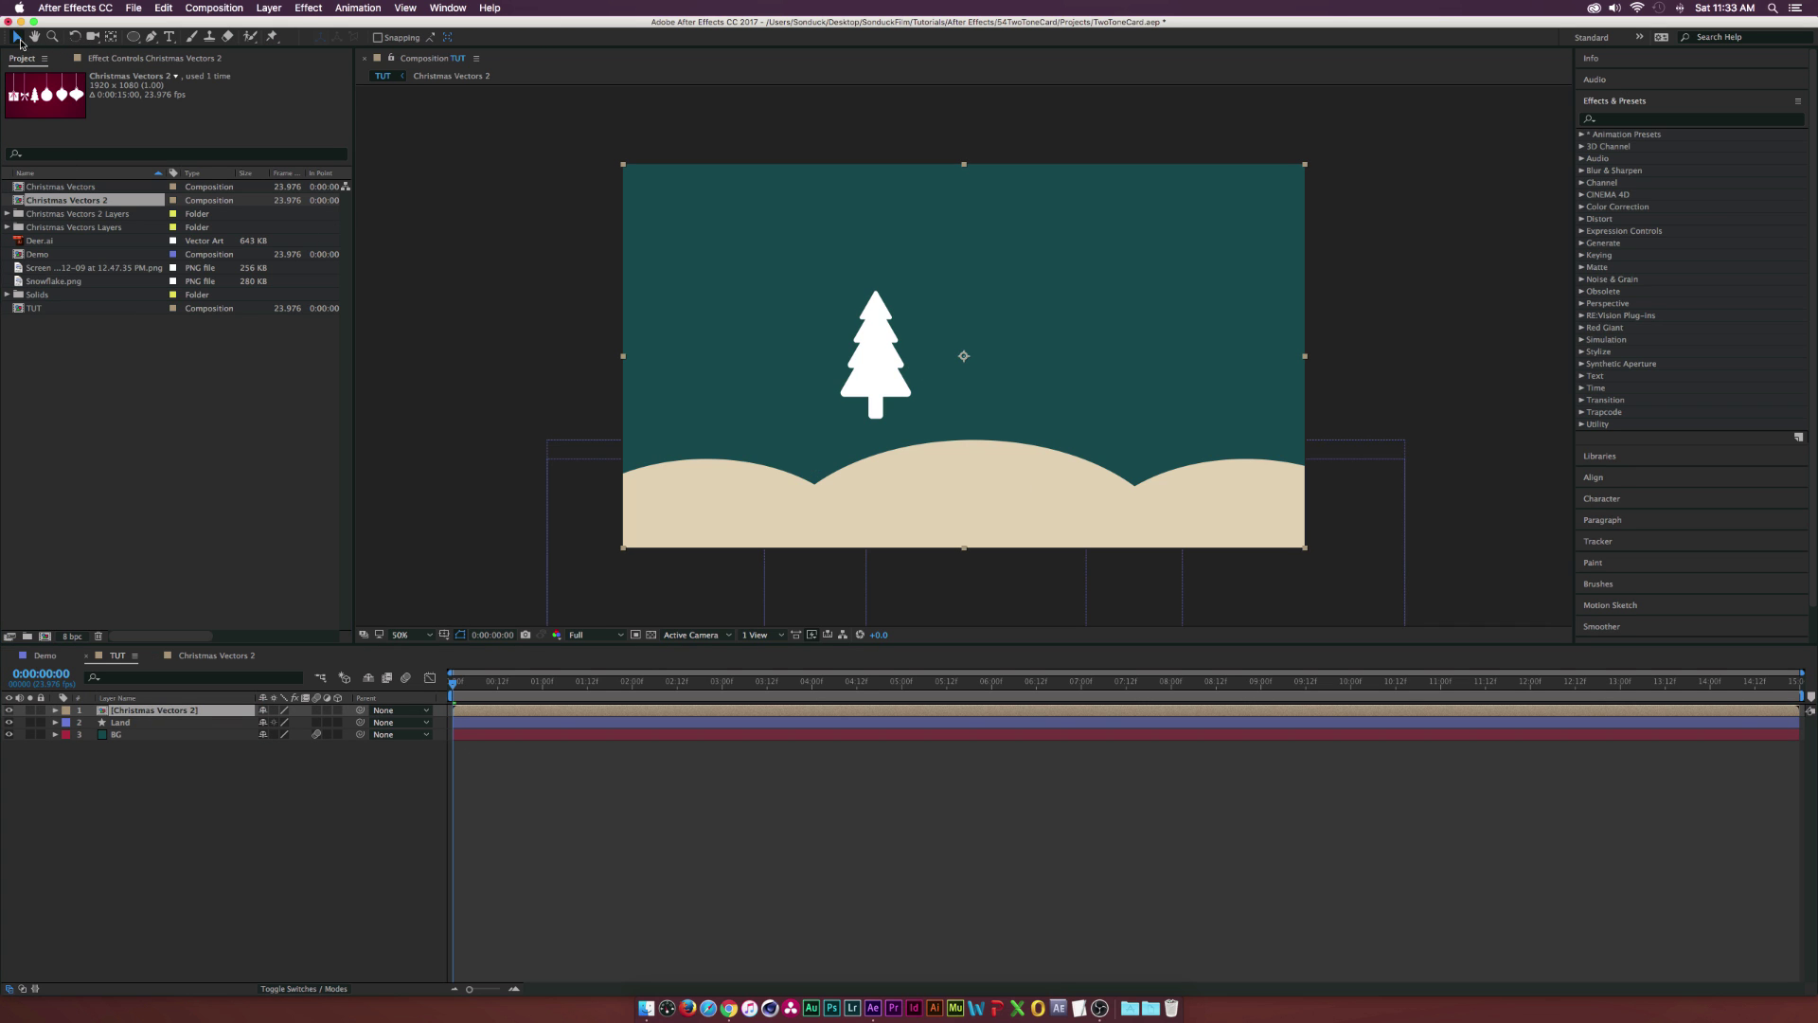
{"action": "left_click", "coordinate": [305, 9]}
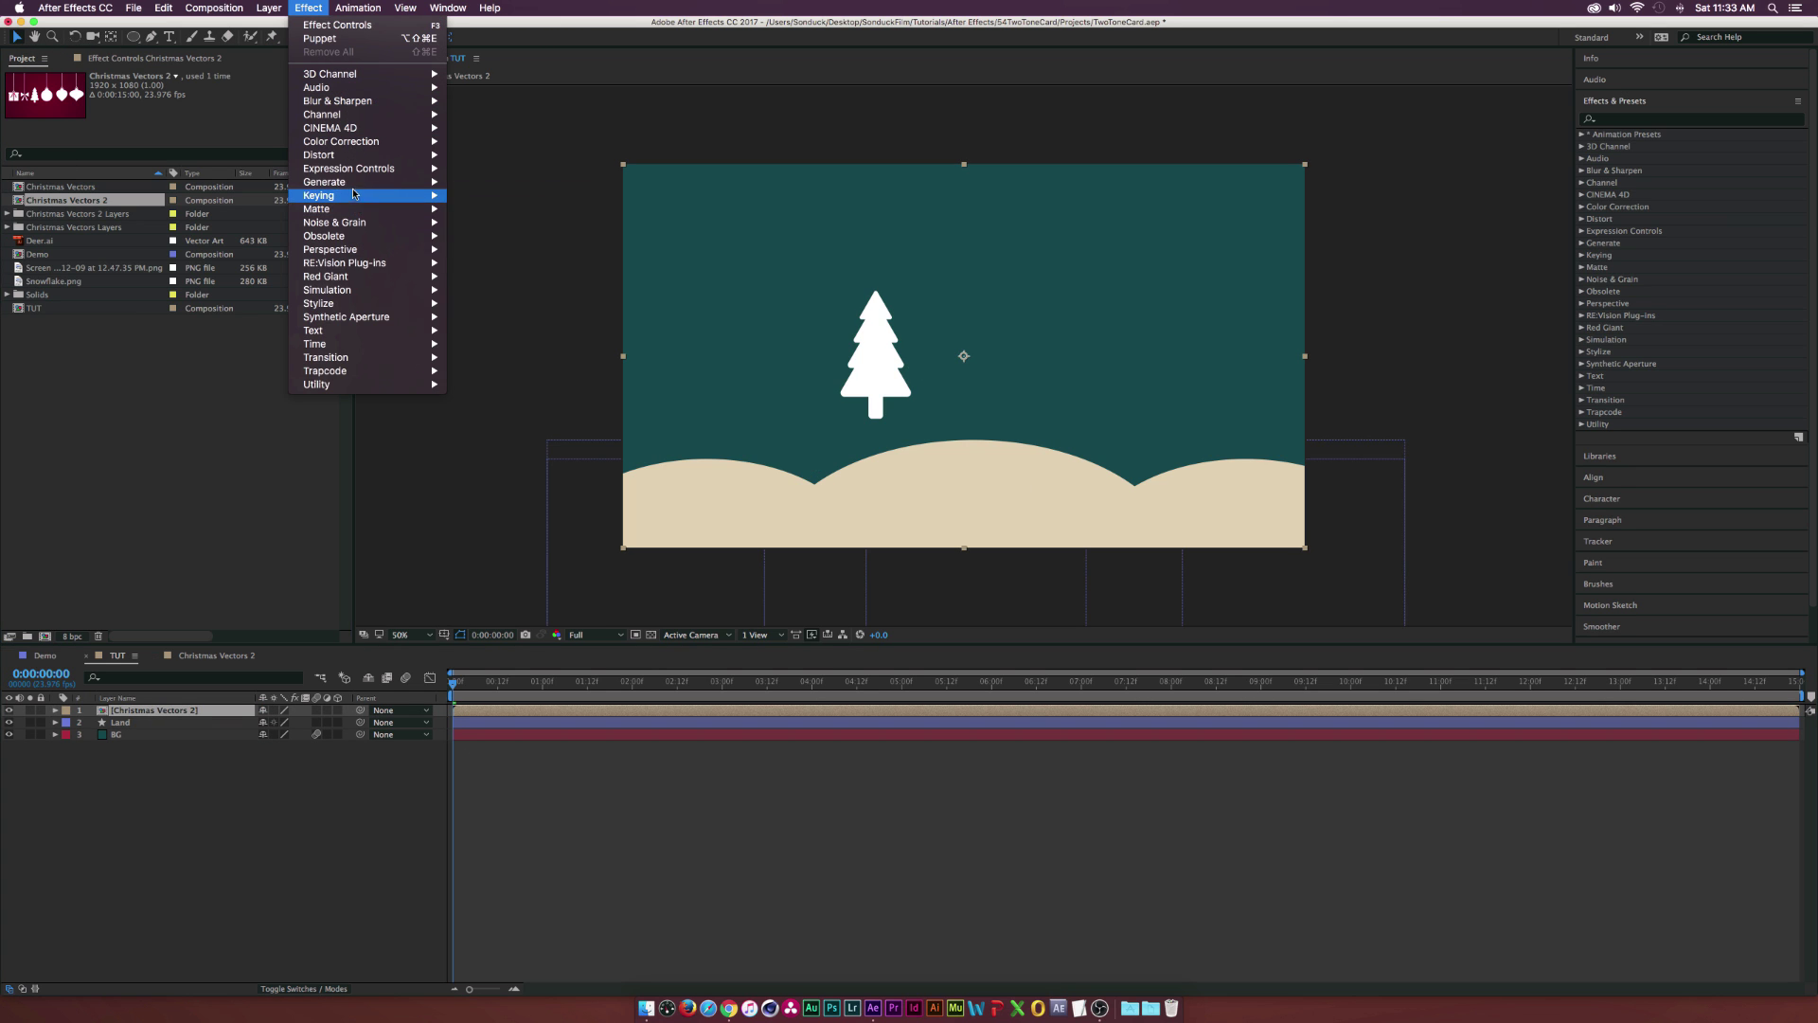
{"action": "mouse_move", "coordinate": [398, 182]}
{"action": "left_click", "coordinate": [535, 385]}
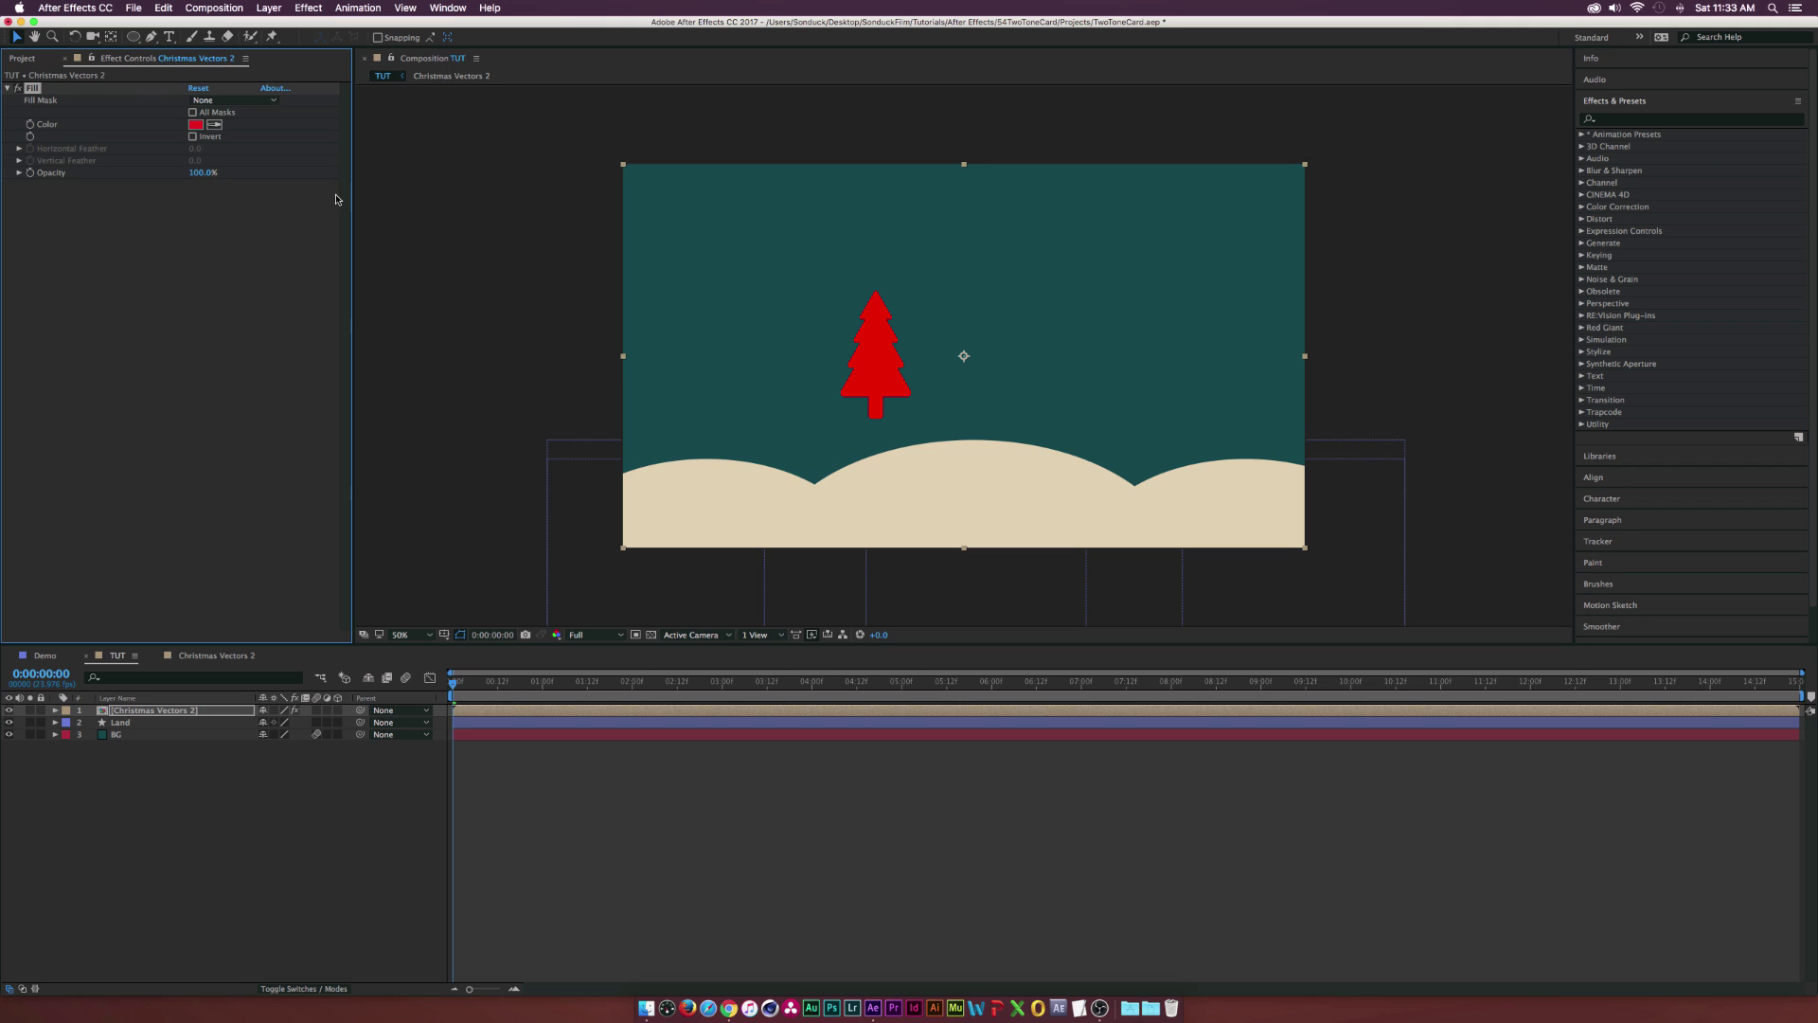
{"action": "left_click", "coordinate": [196, 125]}
{"action": "key", "text": "cmd+v"}
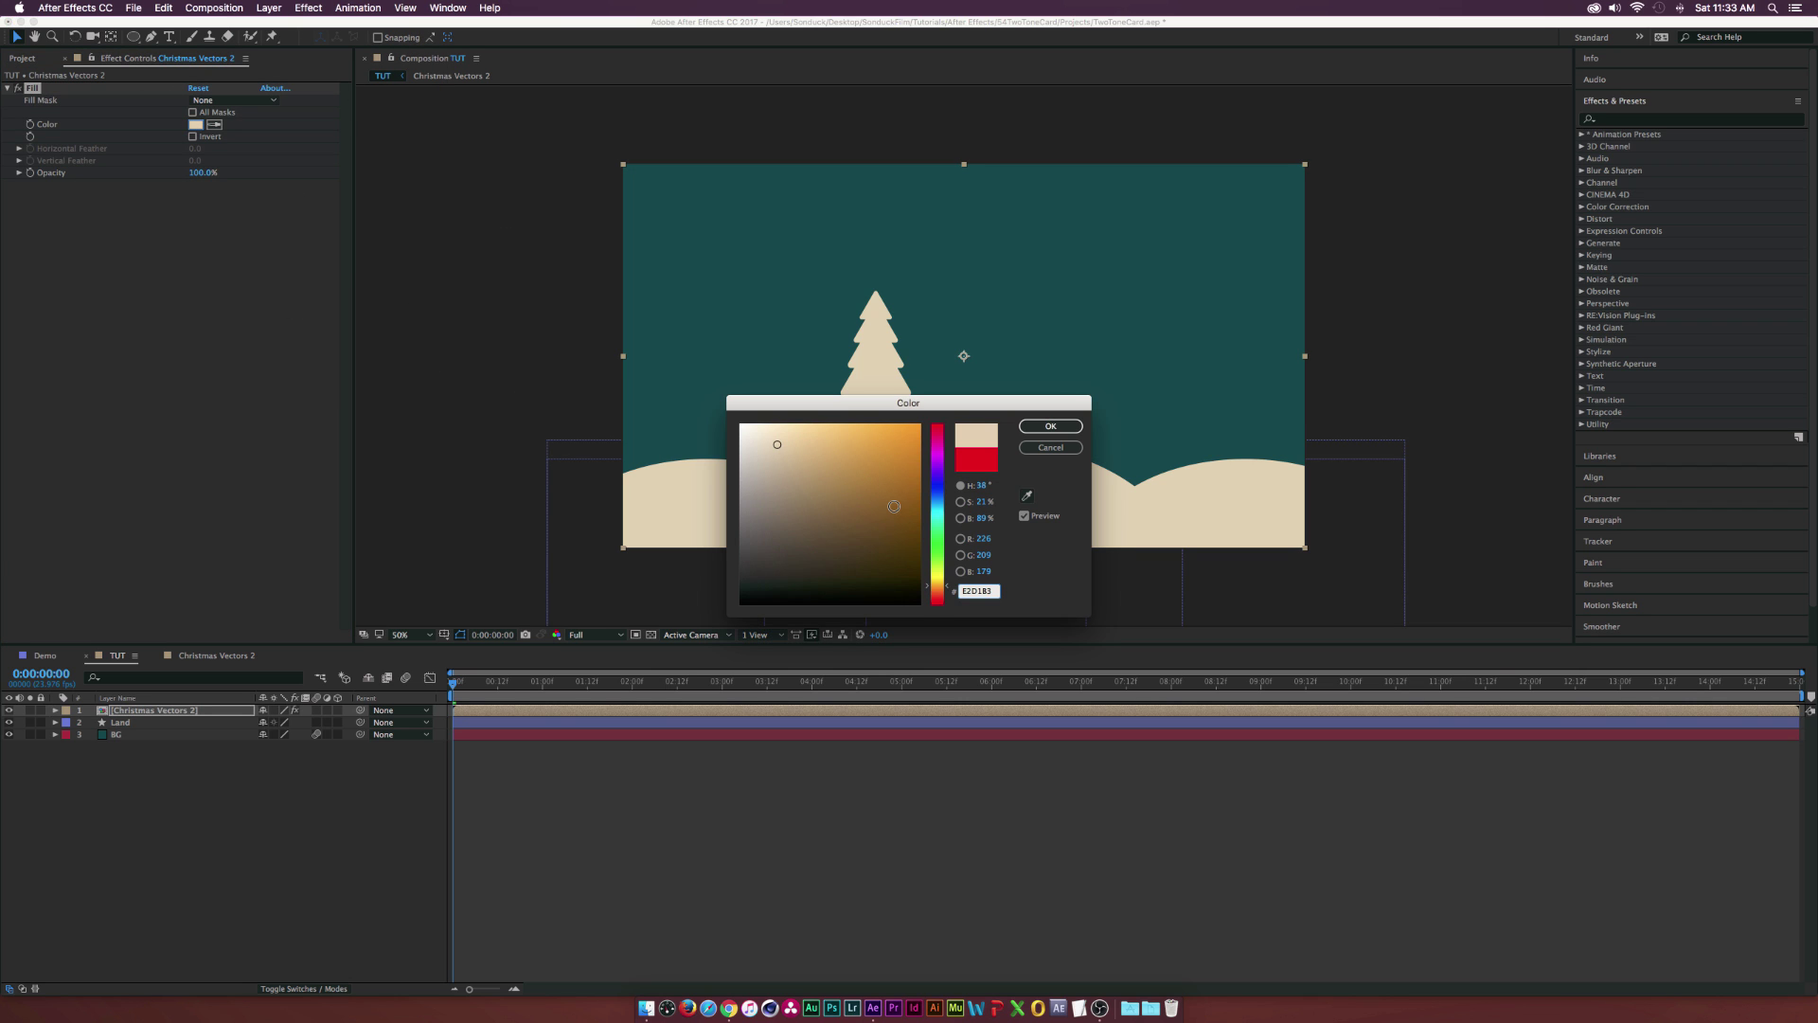
{"action": "key", "text": "Return"}
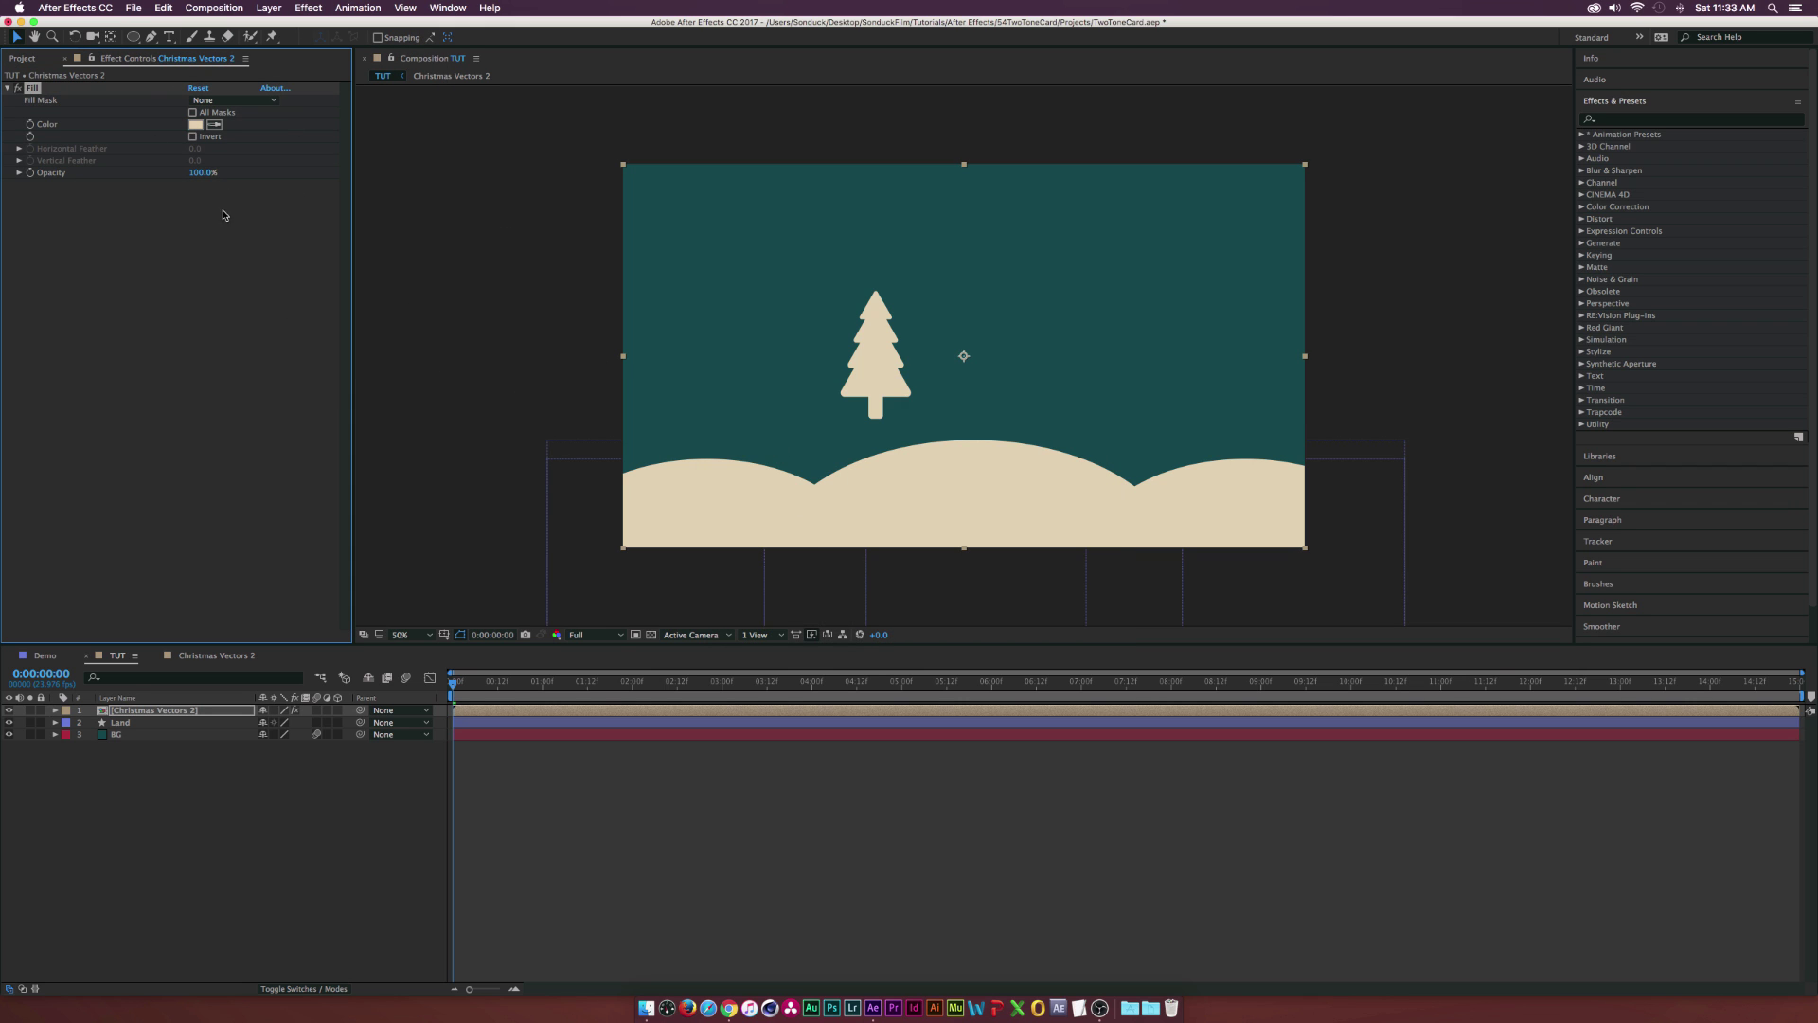
Scale the tree layer to 65% and place the tree on top of the left hill
{"action": "left_click_drag", "start_coordinate": [868, 383], "coordinate": [710, 429]}
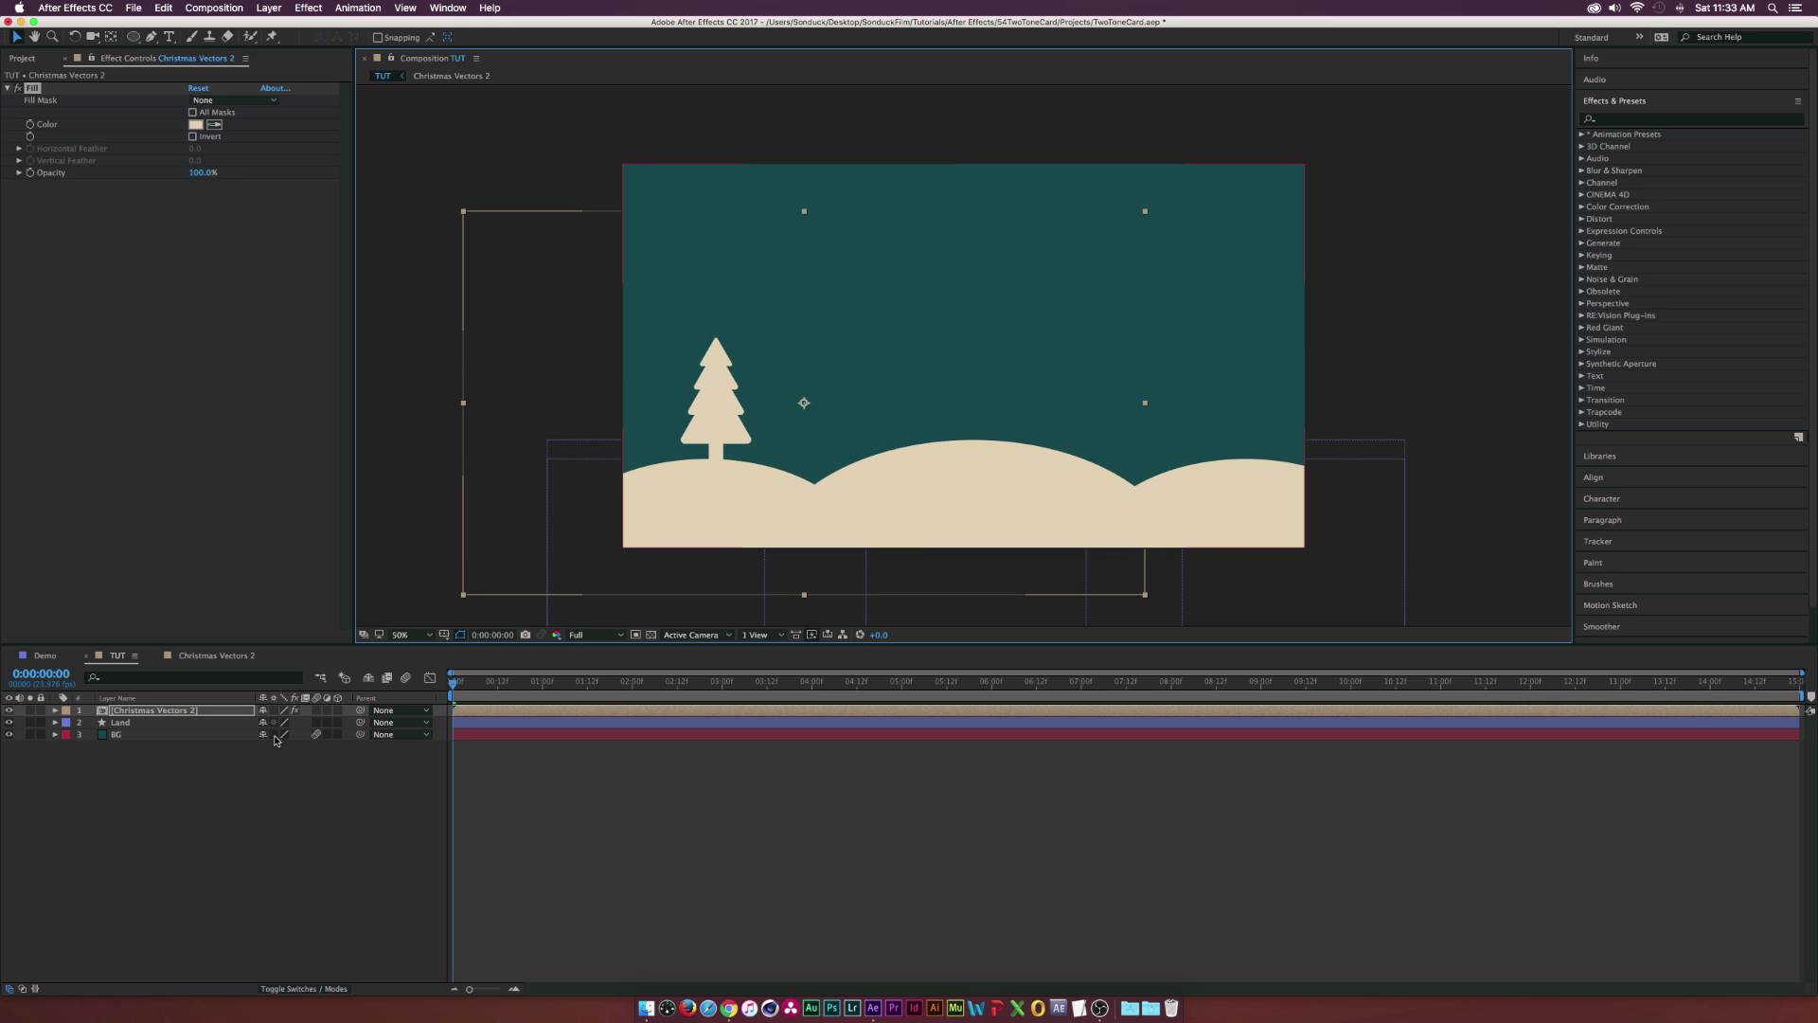
{"action": "key", "text": "s"}
{"action": "left_click_drag", "start_coordinate": [283, 722], "coordinate": [250, 723]}
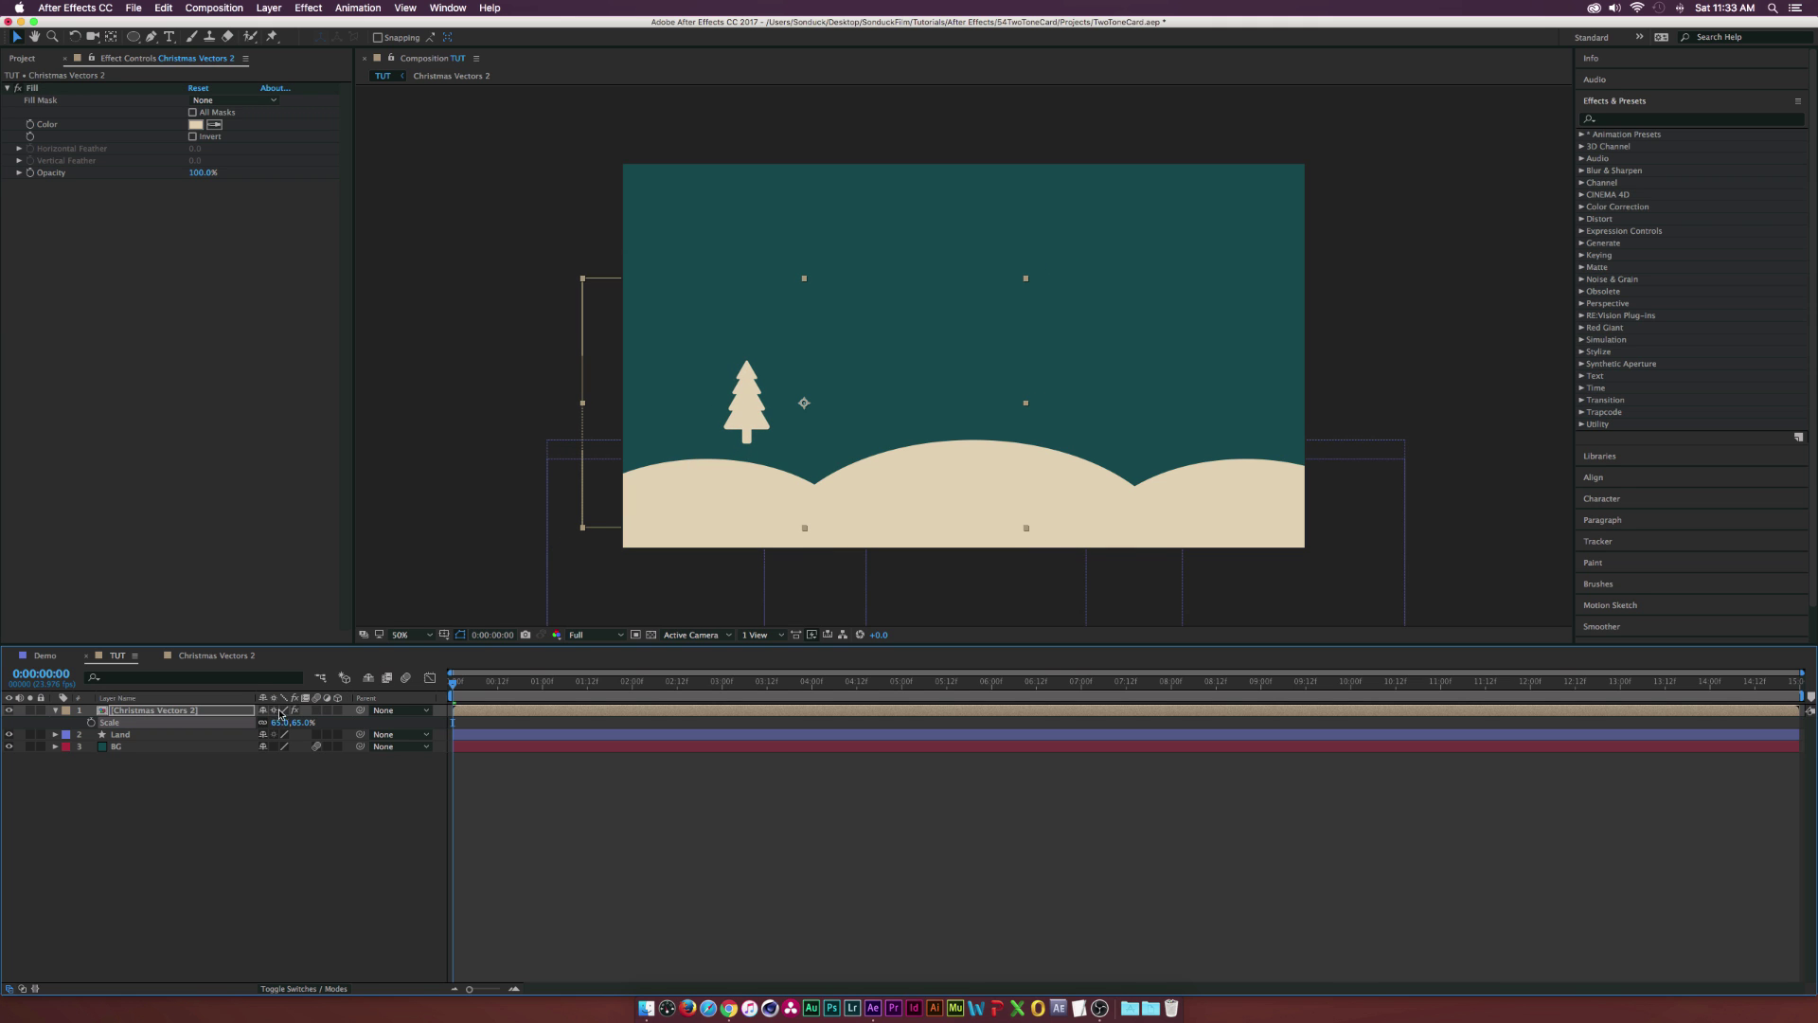
{"action": "left_click_drag", "start_coordinate": [758, 407], "coordinate": [716, 425]}
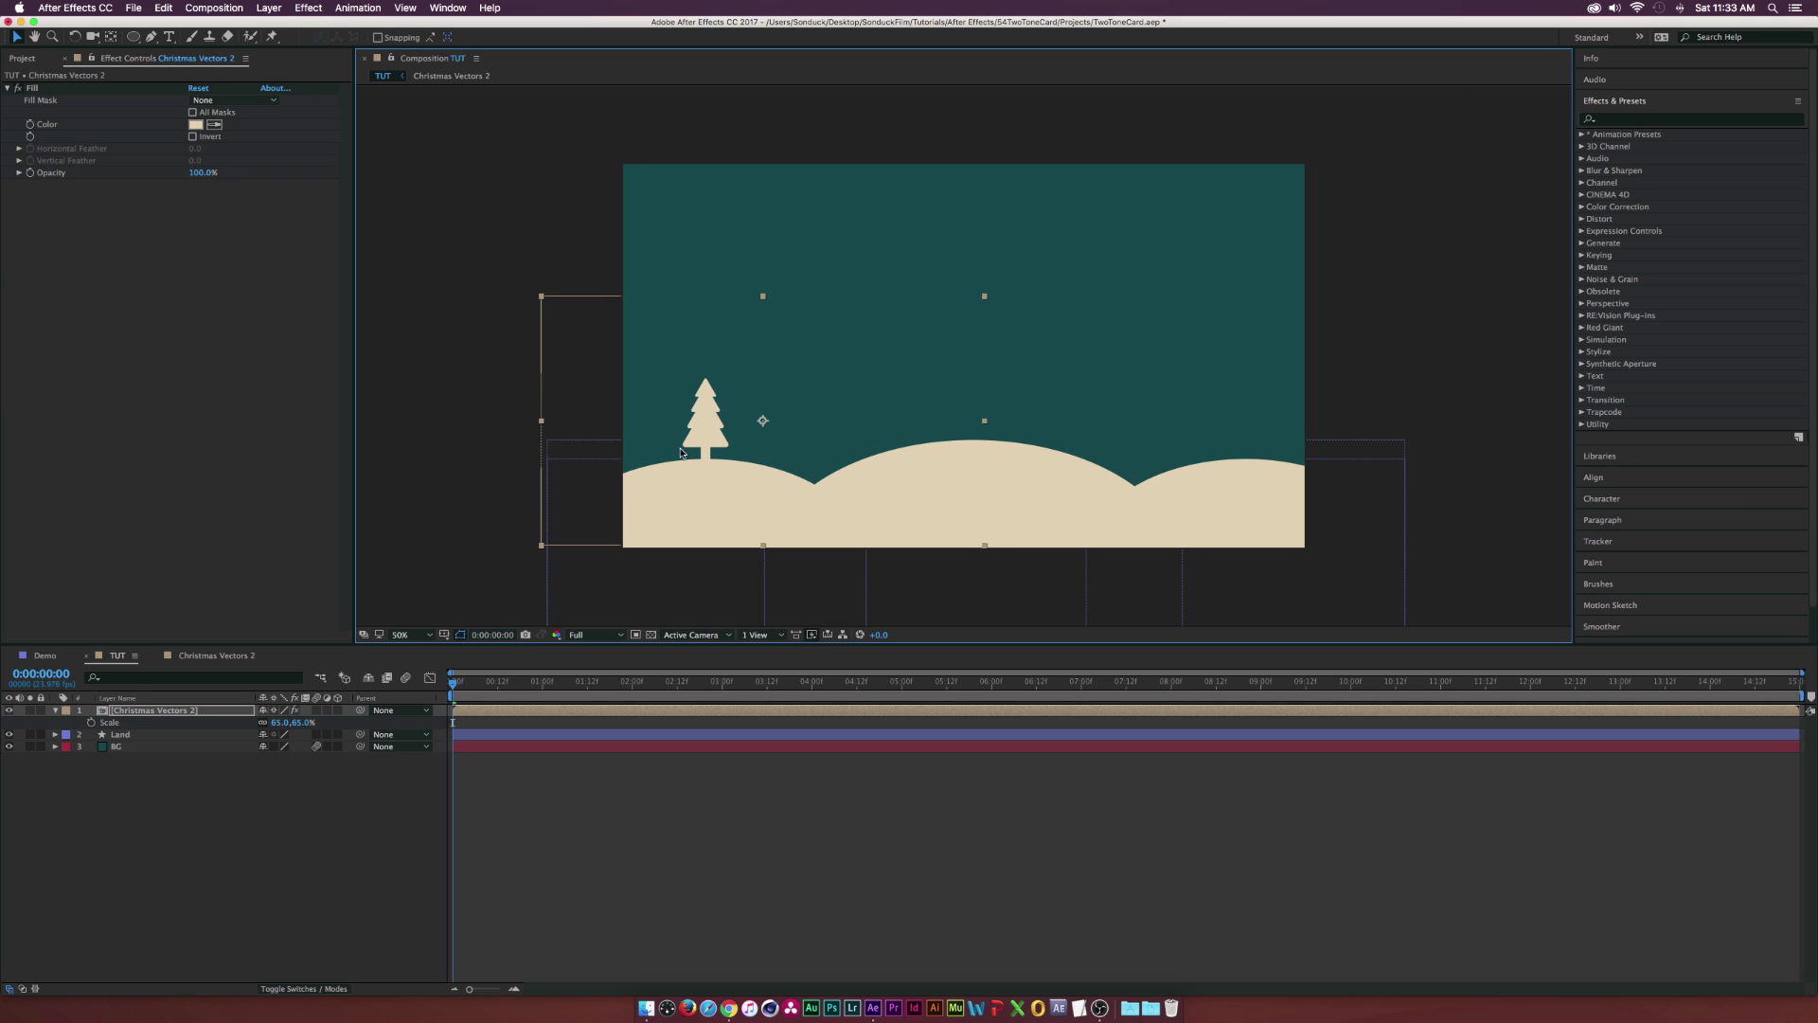
Duplicate the tree layer four times and spread the copies along the snowy hills
{"action": "left_click", "coordinate": [204, 715]}
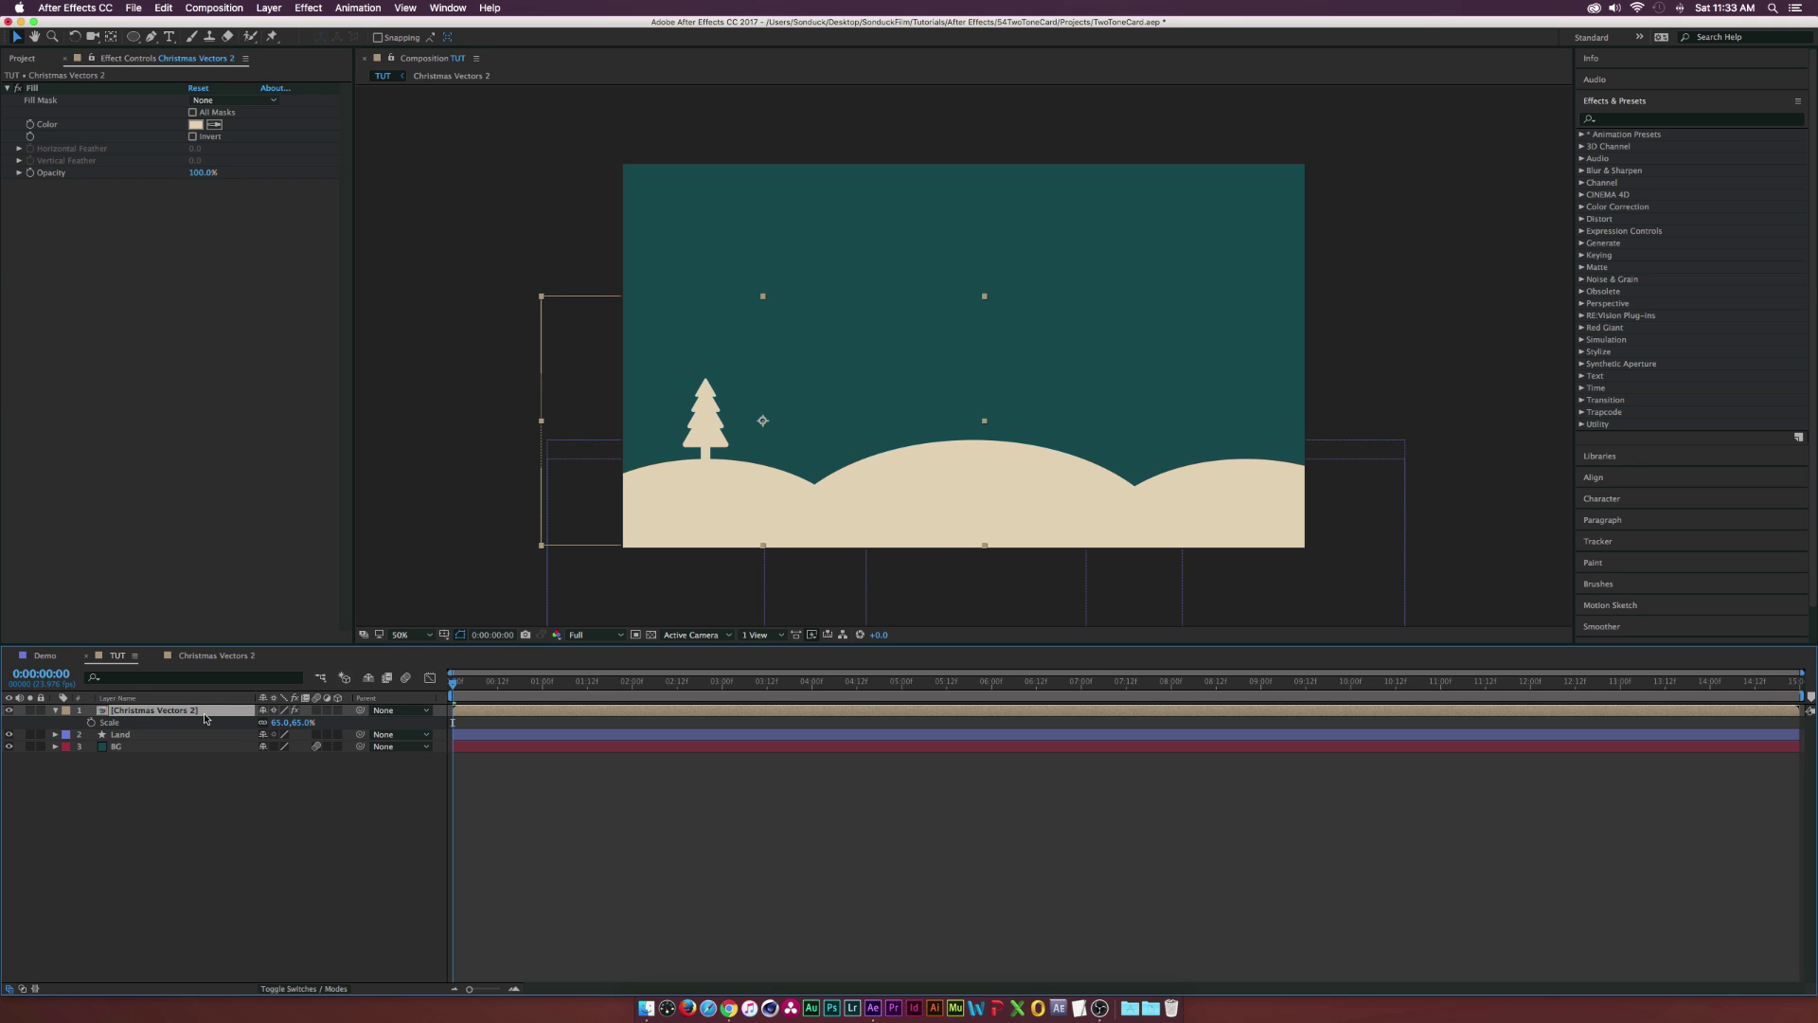
{"action": "key", "text": "super+d"}
{"action": "left_click_drag", "start_coordinate": [683, 430], "coordinate": [1279, 433]}
{"action": "key", "text": "super+d"}
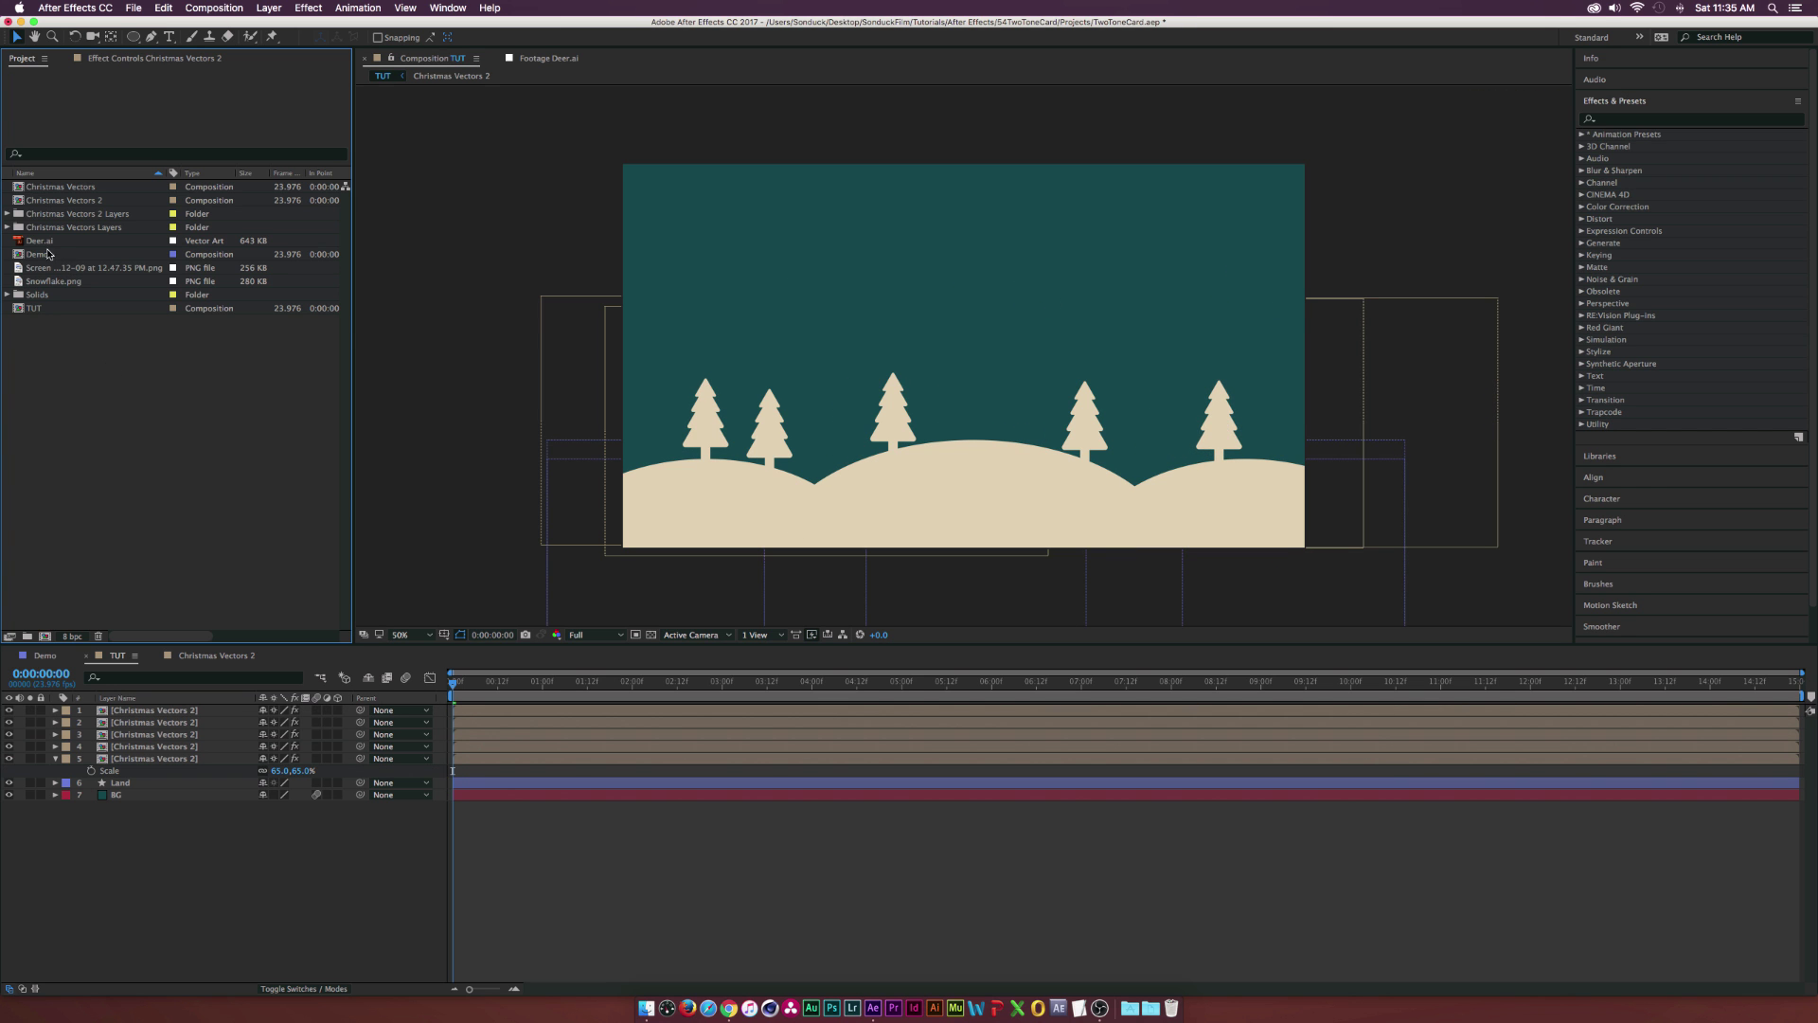
View the Deer.ai footage and its Freepik source page in Chrome, and return to the TUT composition in After Effects
{"action": "double_click", "coordinate": [40, 241]}
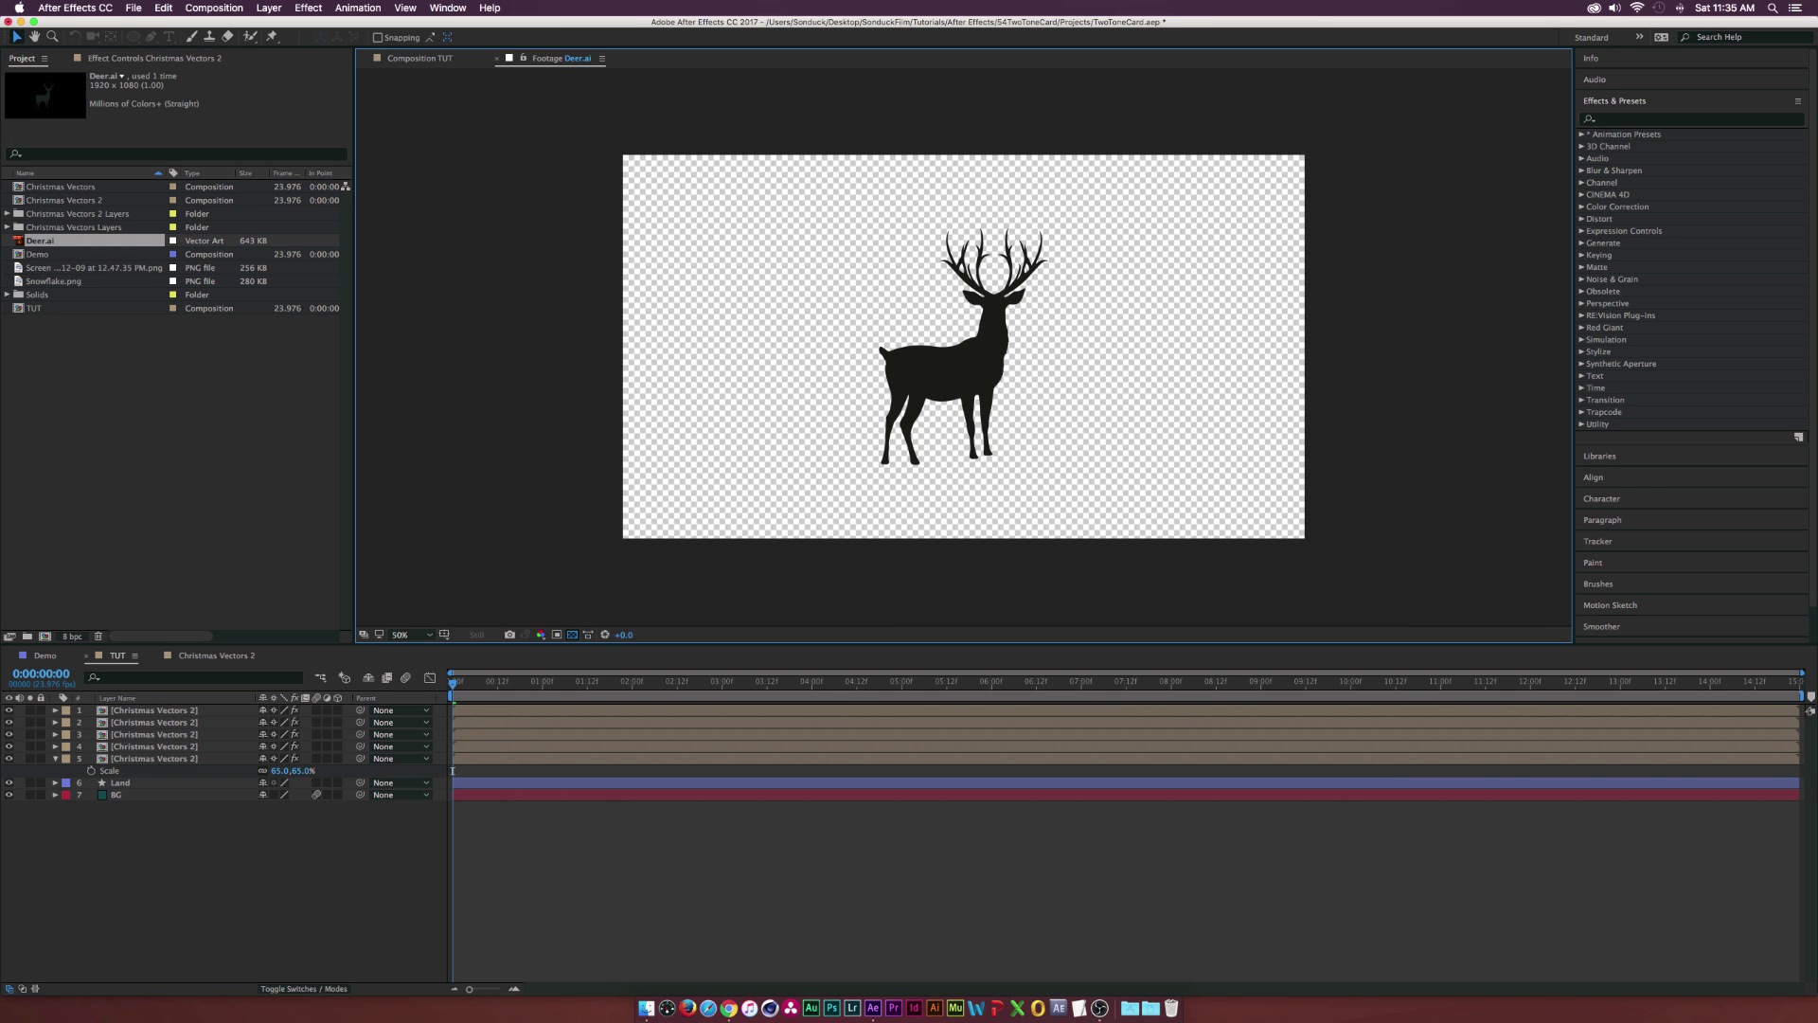
{"action": "key", "text": "super+Tab"}
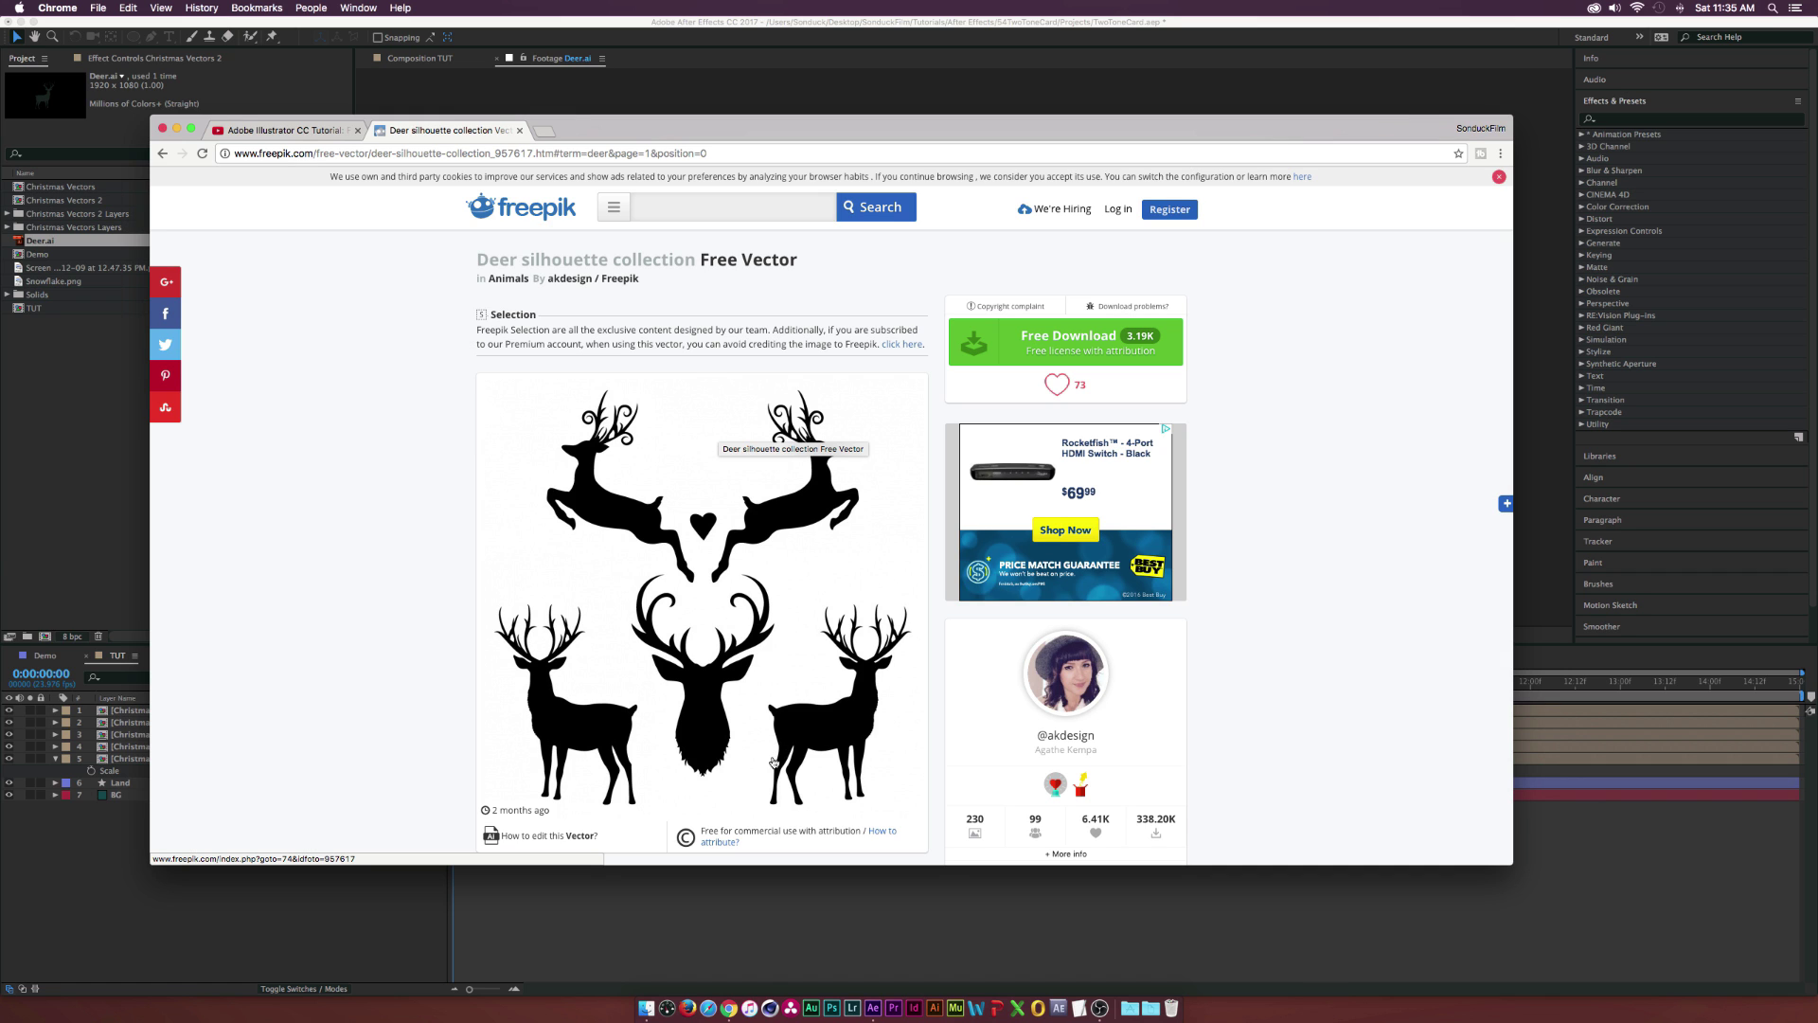
{"action": "left_click_drag", "start_coordinate": [892, 129], "coordinate": [1013, 193]}
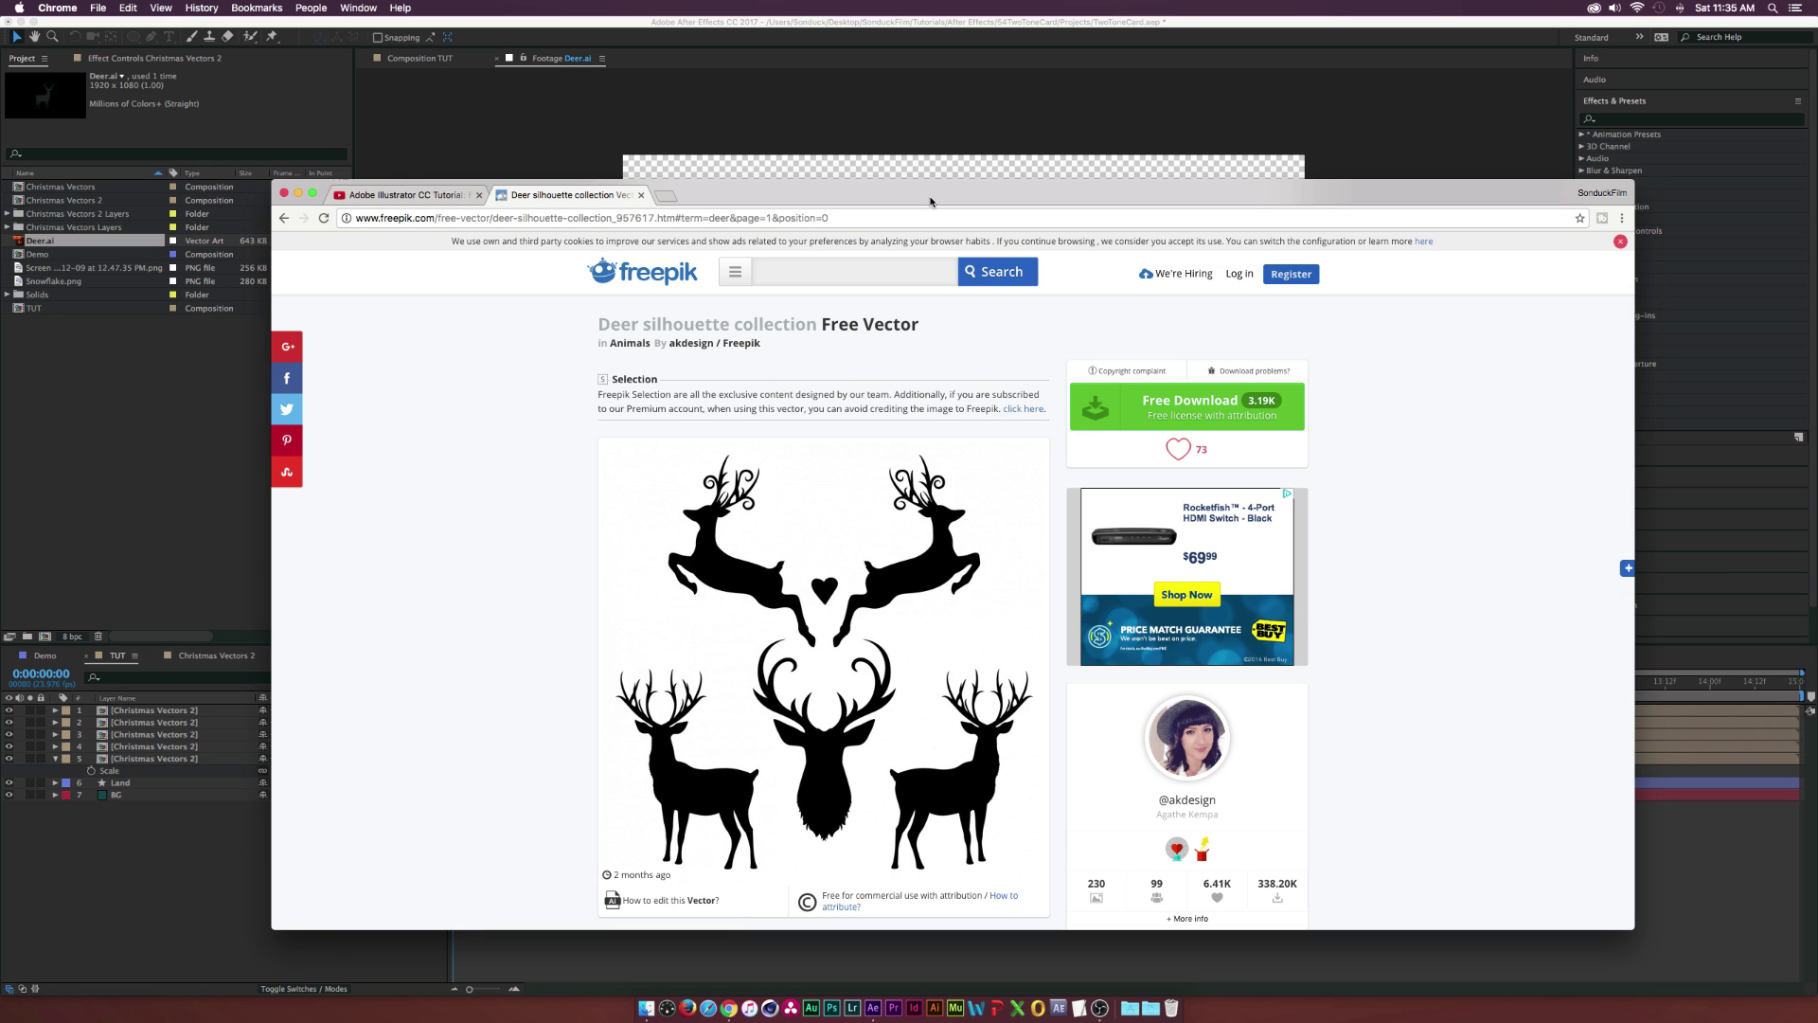
{"action": "left_click_drag", "start_coordinate": [946, 202], "coordinate": [0, 397]}
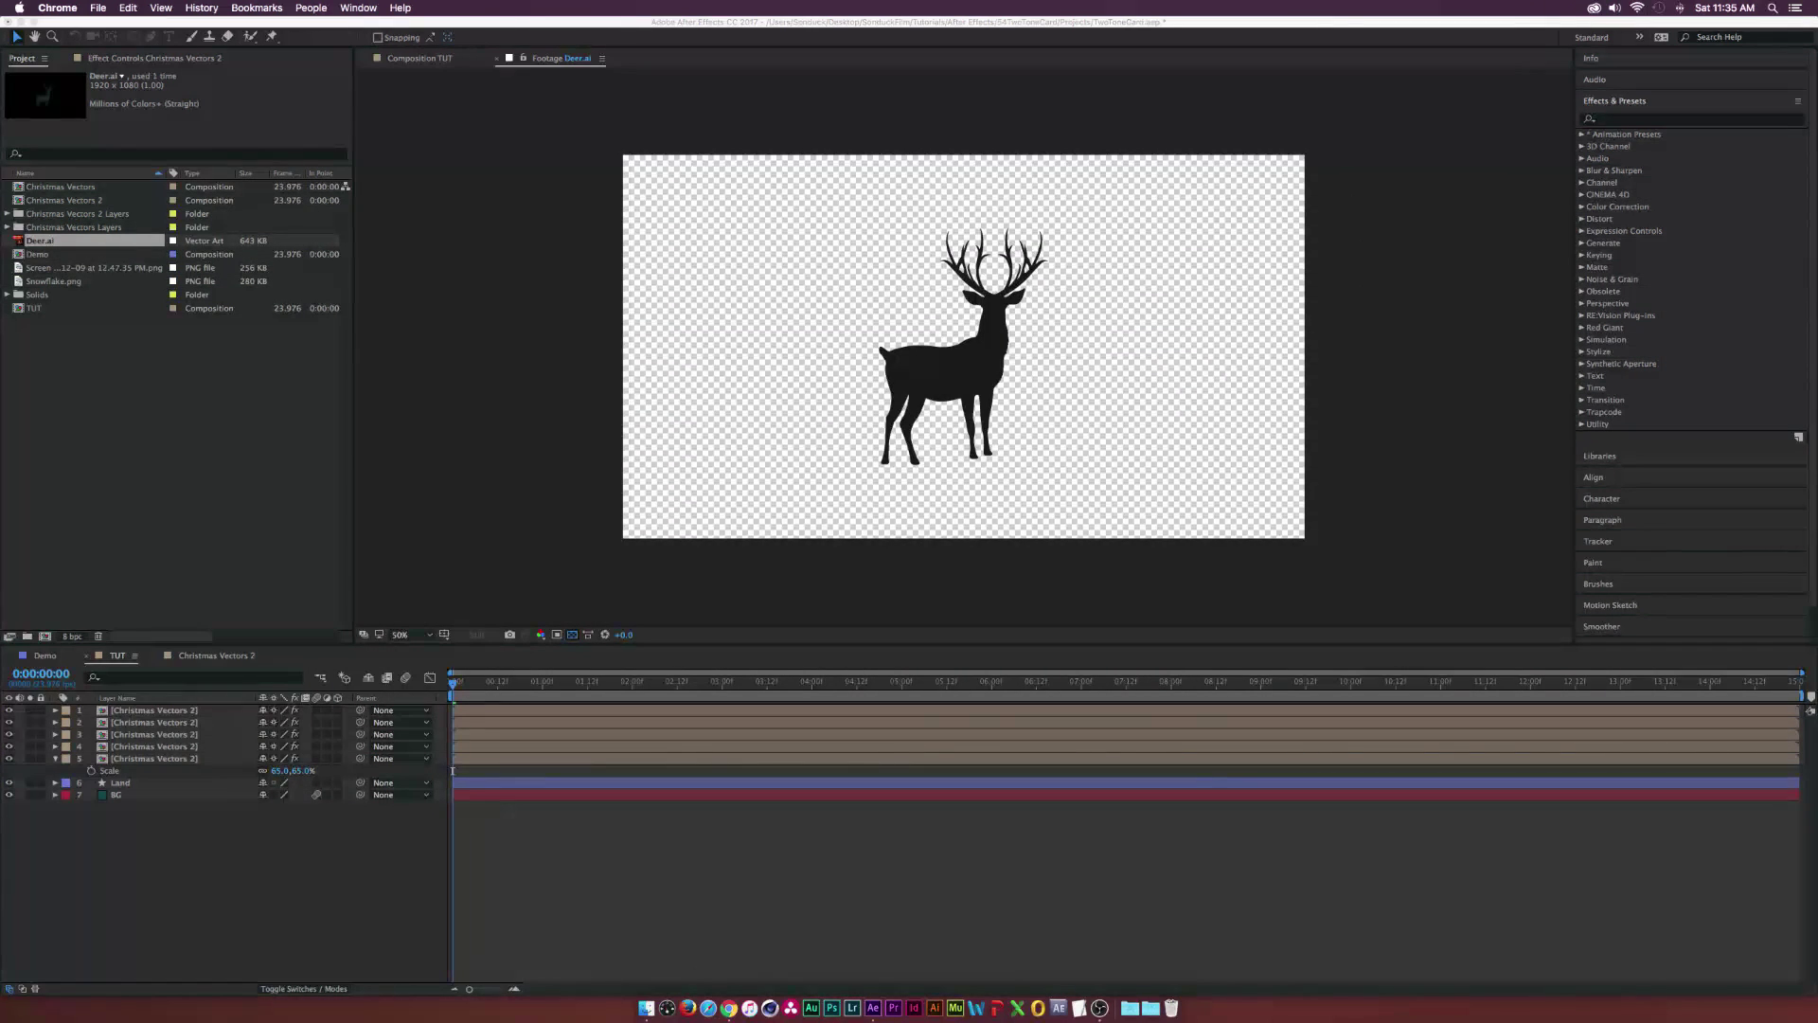
{"action": "left_click", "coordinate": [275, 354]}
{"action": "left_click", "coordinate": [421, 57]}
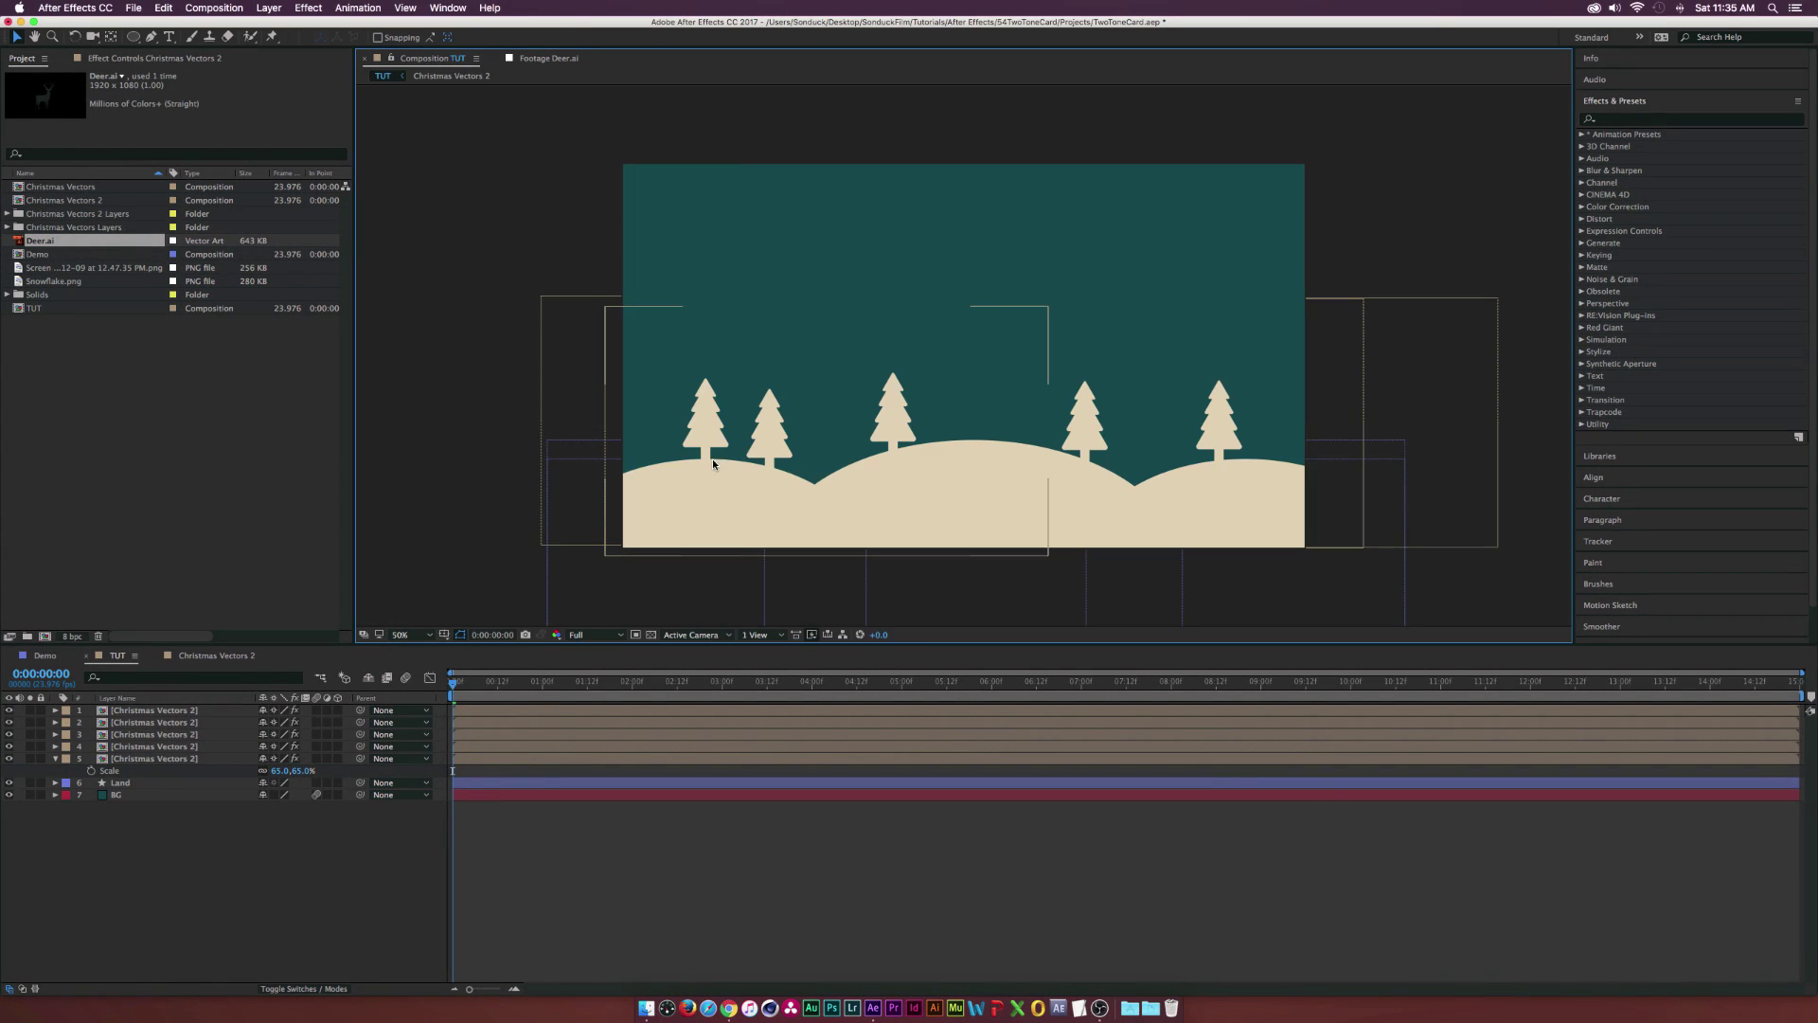
Add Deer.ai as the top layer of TUT and apply a Fill effect in the same cream colour as the trees
{"action": "left_click_drag", "start_coordinate": [39, 244], "coordinate": [140, 714]}
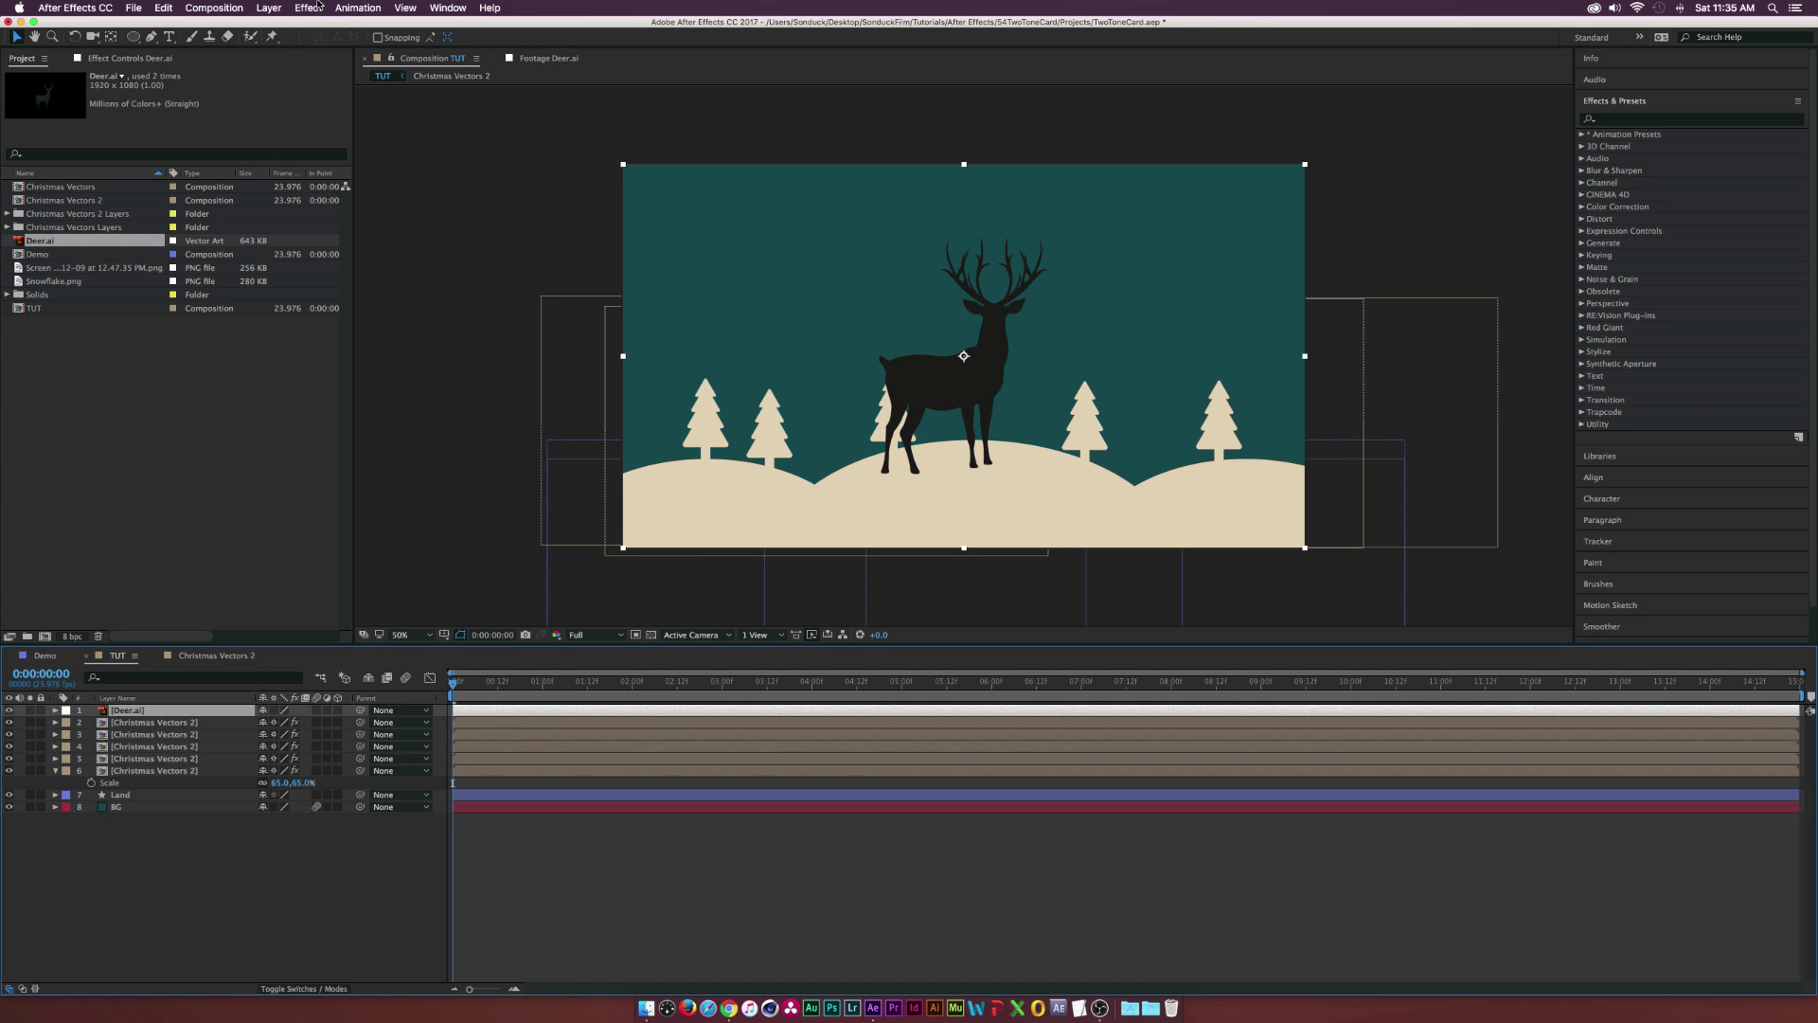
{"action": "left_click", "coordinate": [315, 8]}
{"action": "mouse_move", "coordinate": [378, 182]}
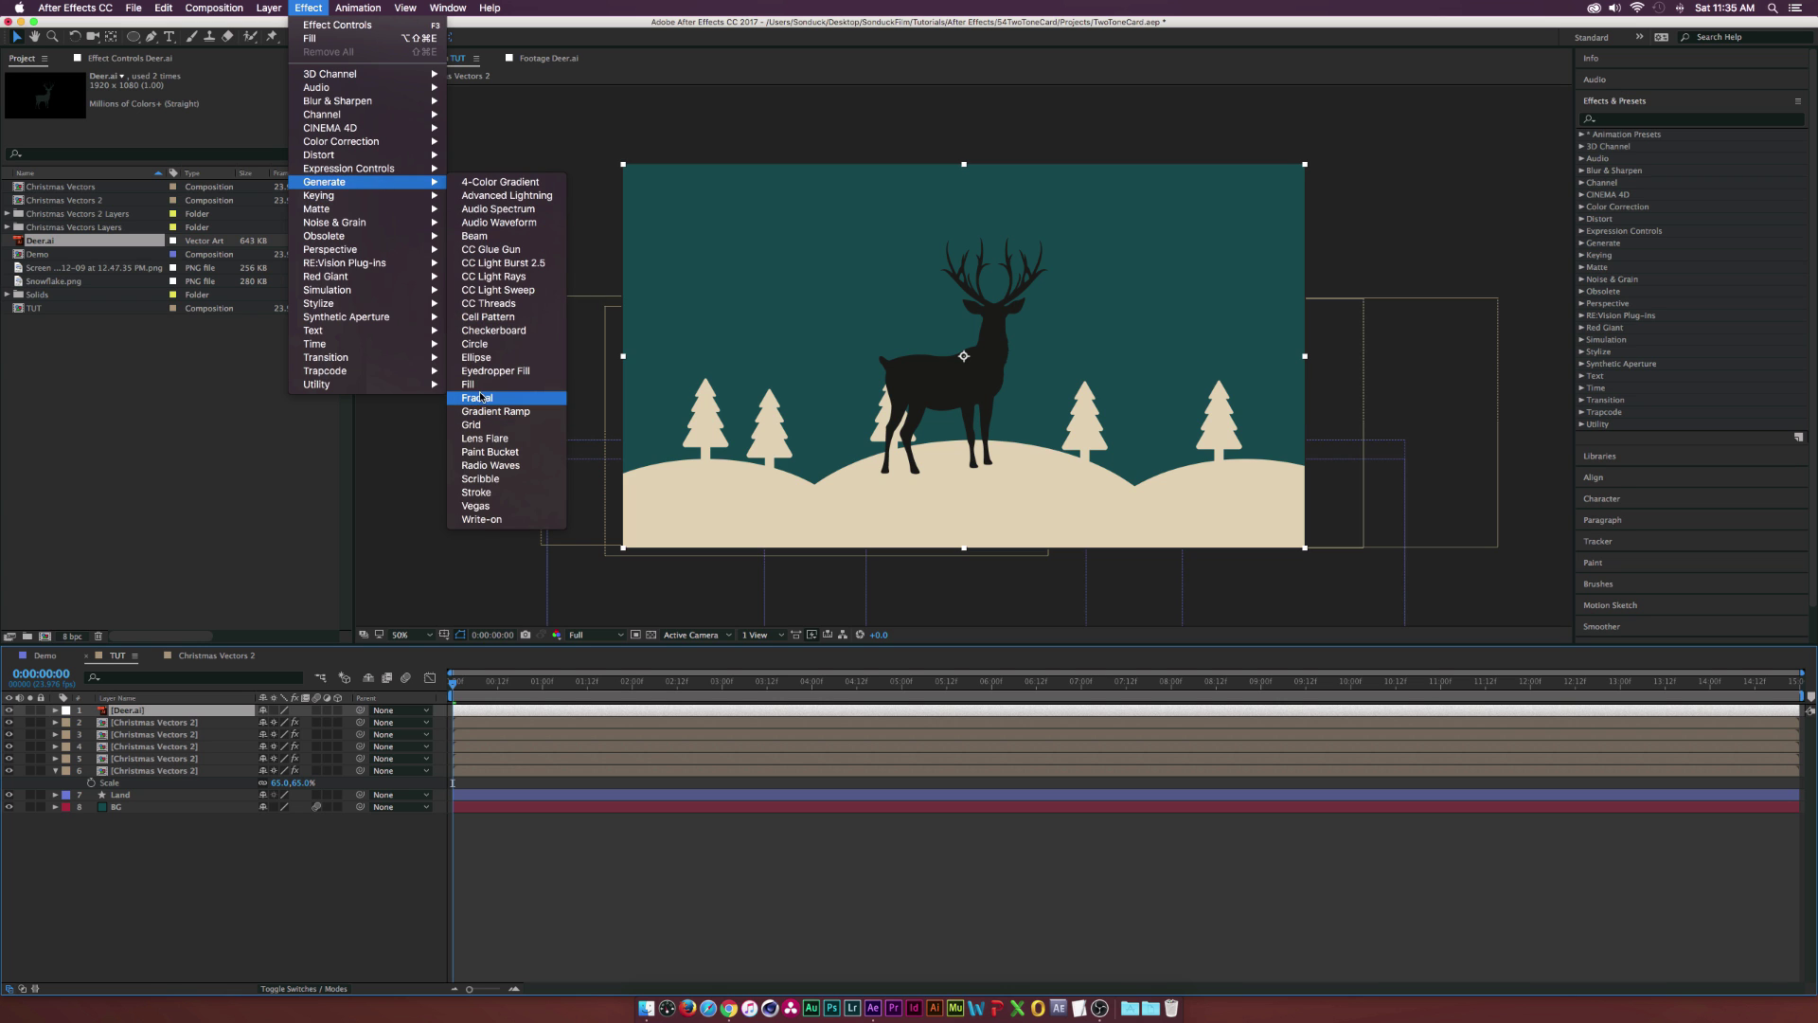
{"action": "left_click", "coordinate": [469, 383]}
{"action": "left_click", "coordinate": [196, 124]}
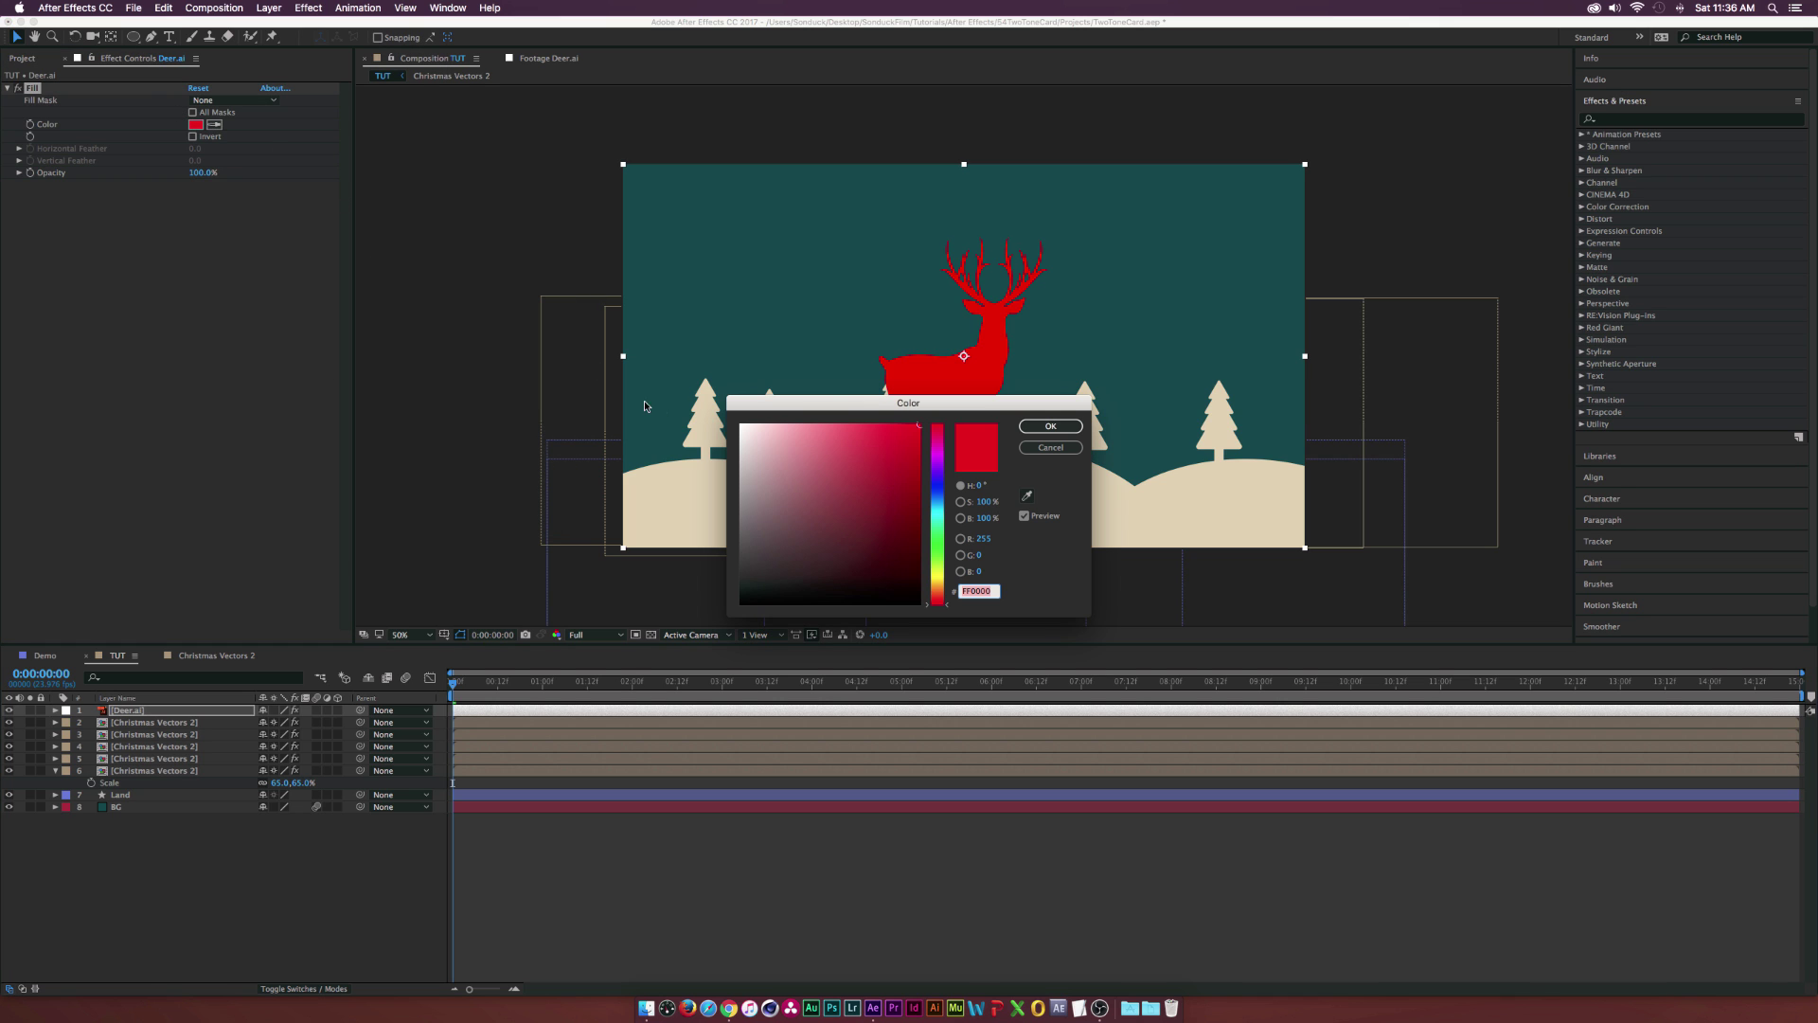
{"action": "key", "text": "super+v"}
{"action": "key", "text": "Return"}
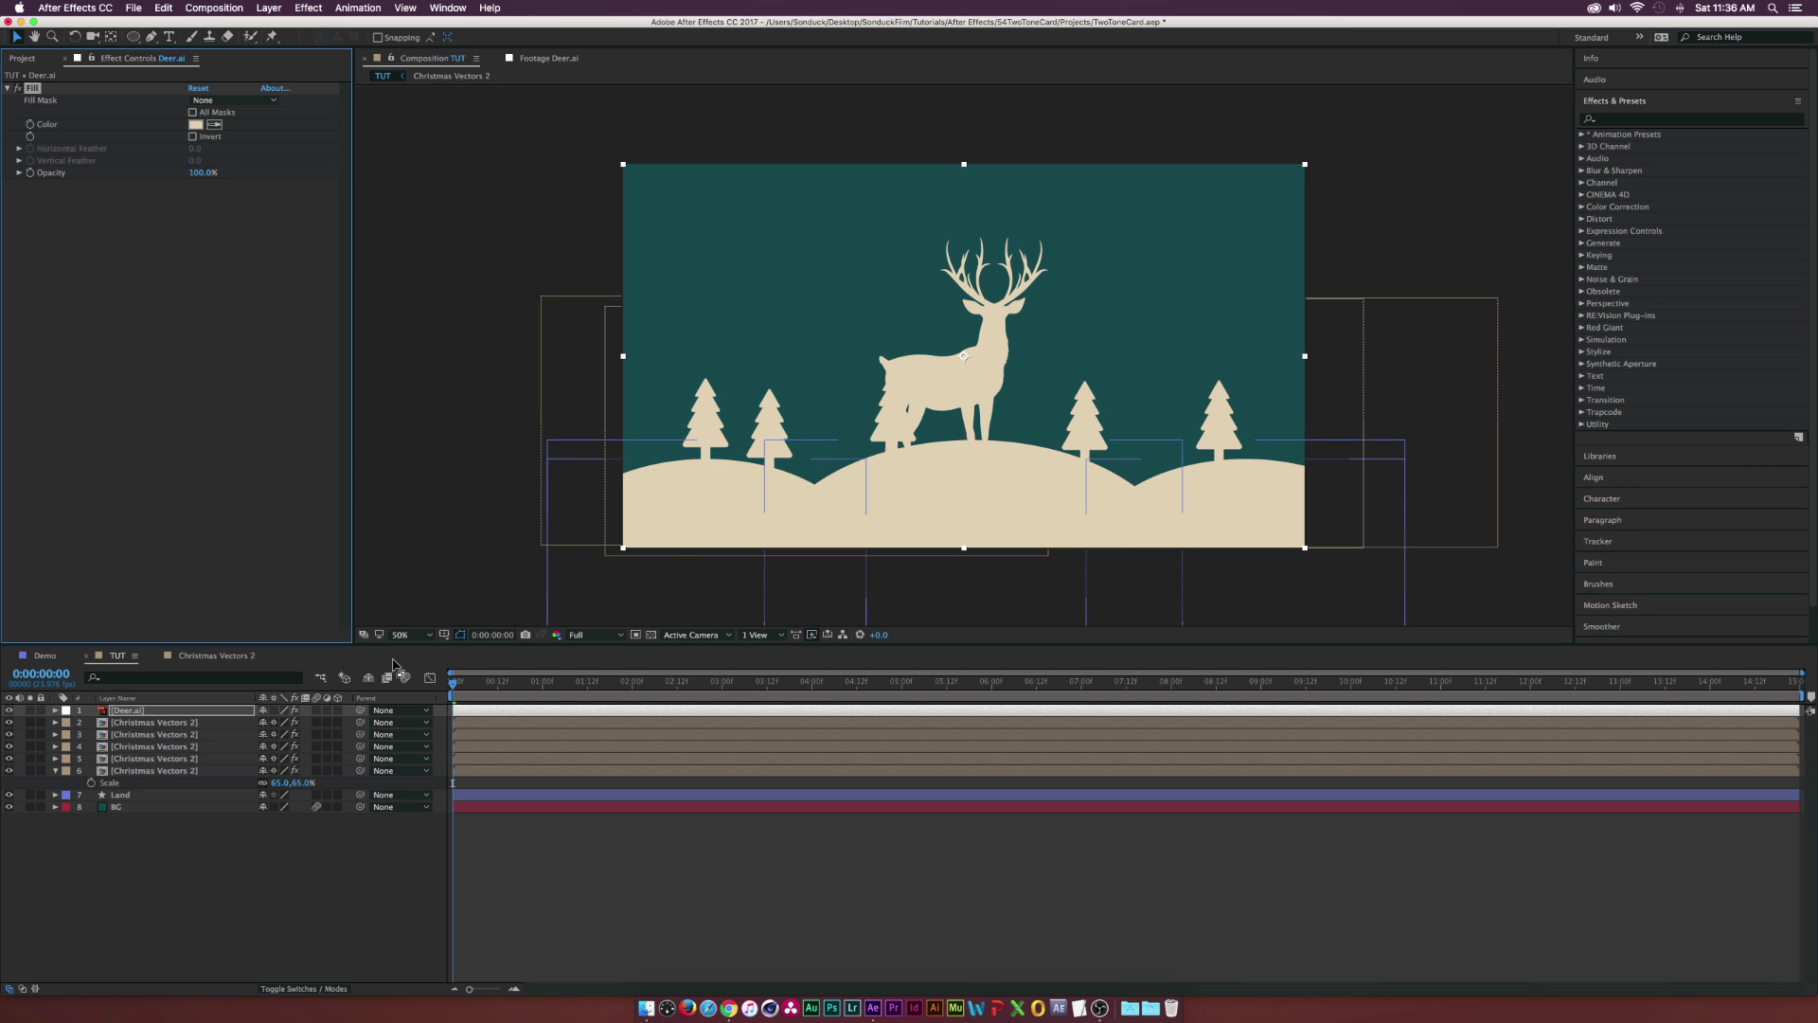
Scale the Deer.ai layer to 27% and stand the deer on the crest of the middle hill
{"action": "key", "text": "s"}
{"action": "left_click_drag", "start_coordinate": [279, 722], "coordinate": [232, 722]}
{"action": "left_click_drag", "start_coordinate": [972, 356], "coordinate": [1014, 411]}
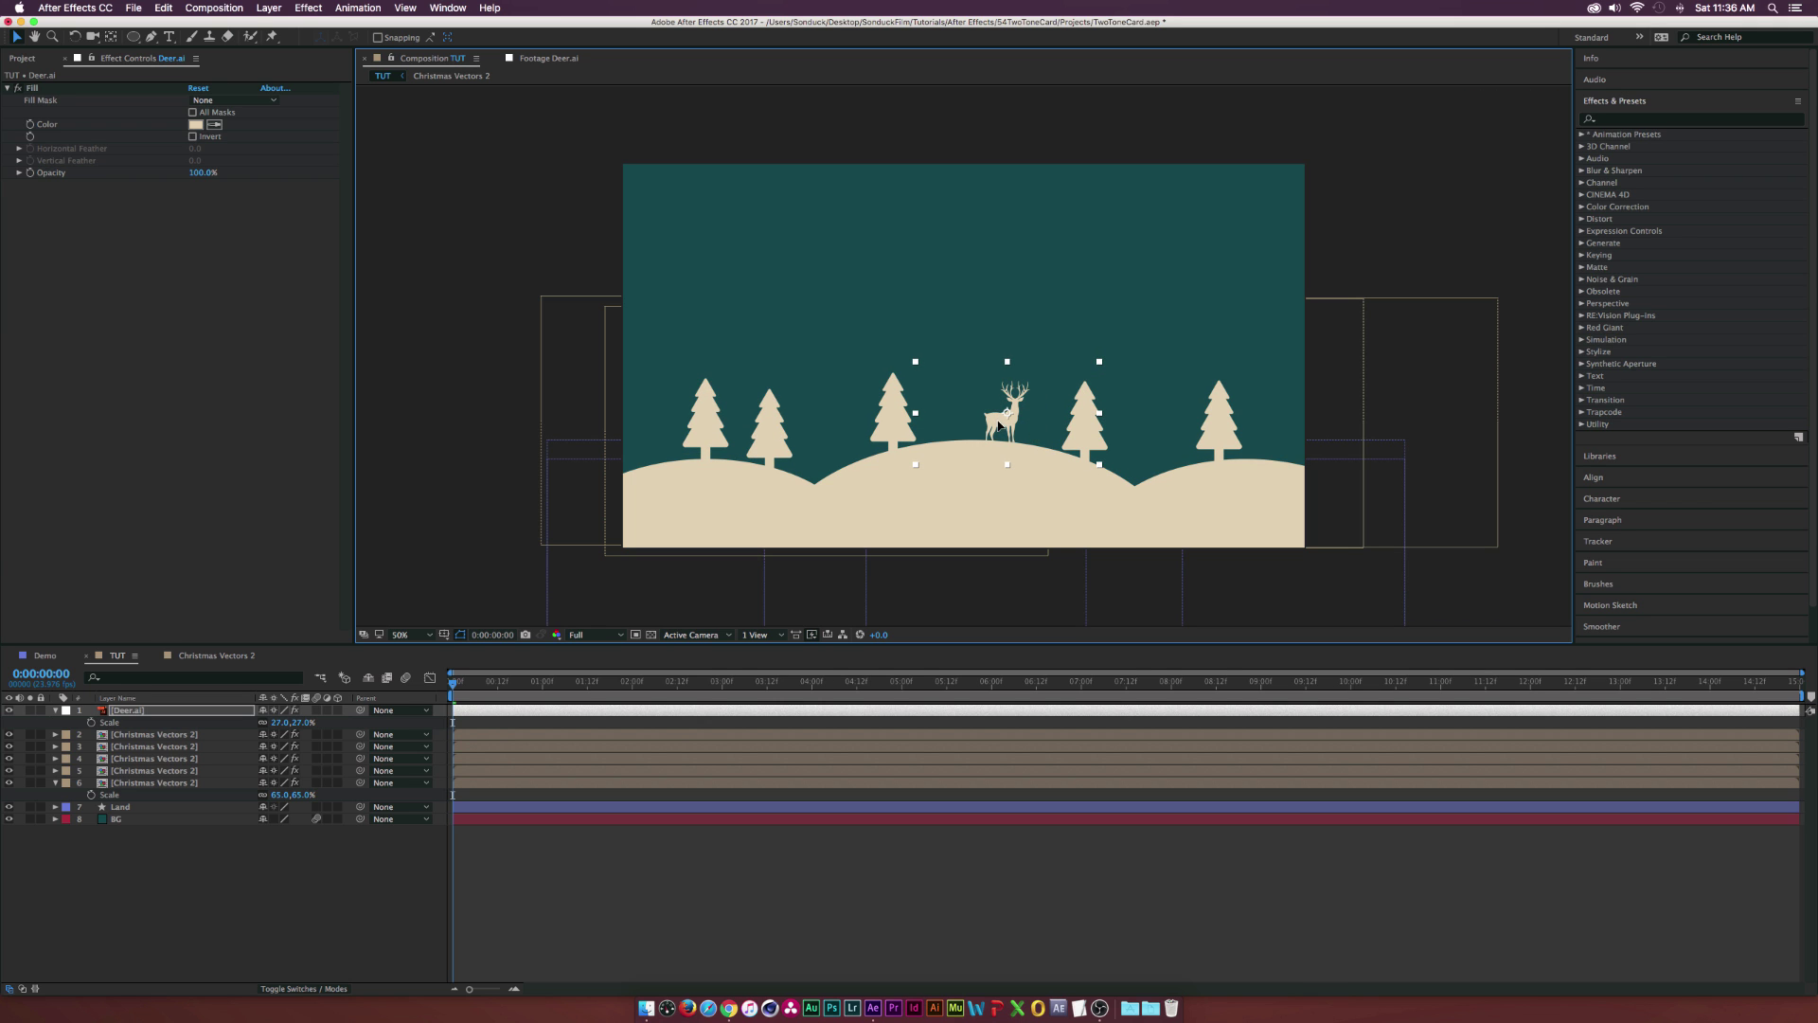
{"action": "left_click_drag", "start_coordinate": [999, 428], "coordinate": [998, 426]}
{"action": "key", "text": "Down"}
{"action": "key", "text": "Down"}
Place four puppet pins on the deer: three across the base of the neck and one just above them in the middle of the neck
{"action": "left_click", "coordinate": [272, 35]}
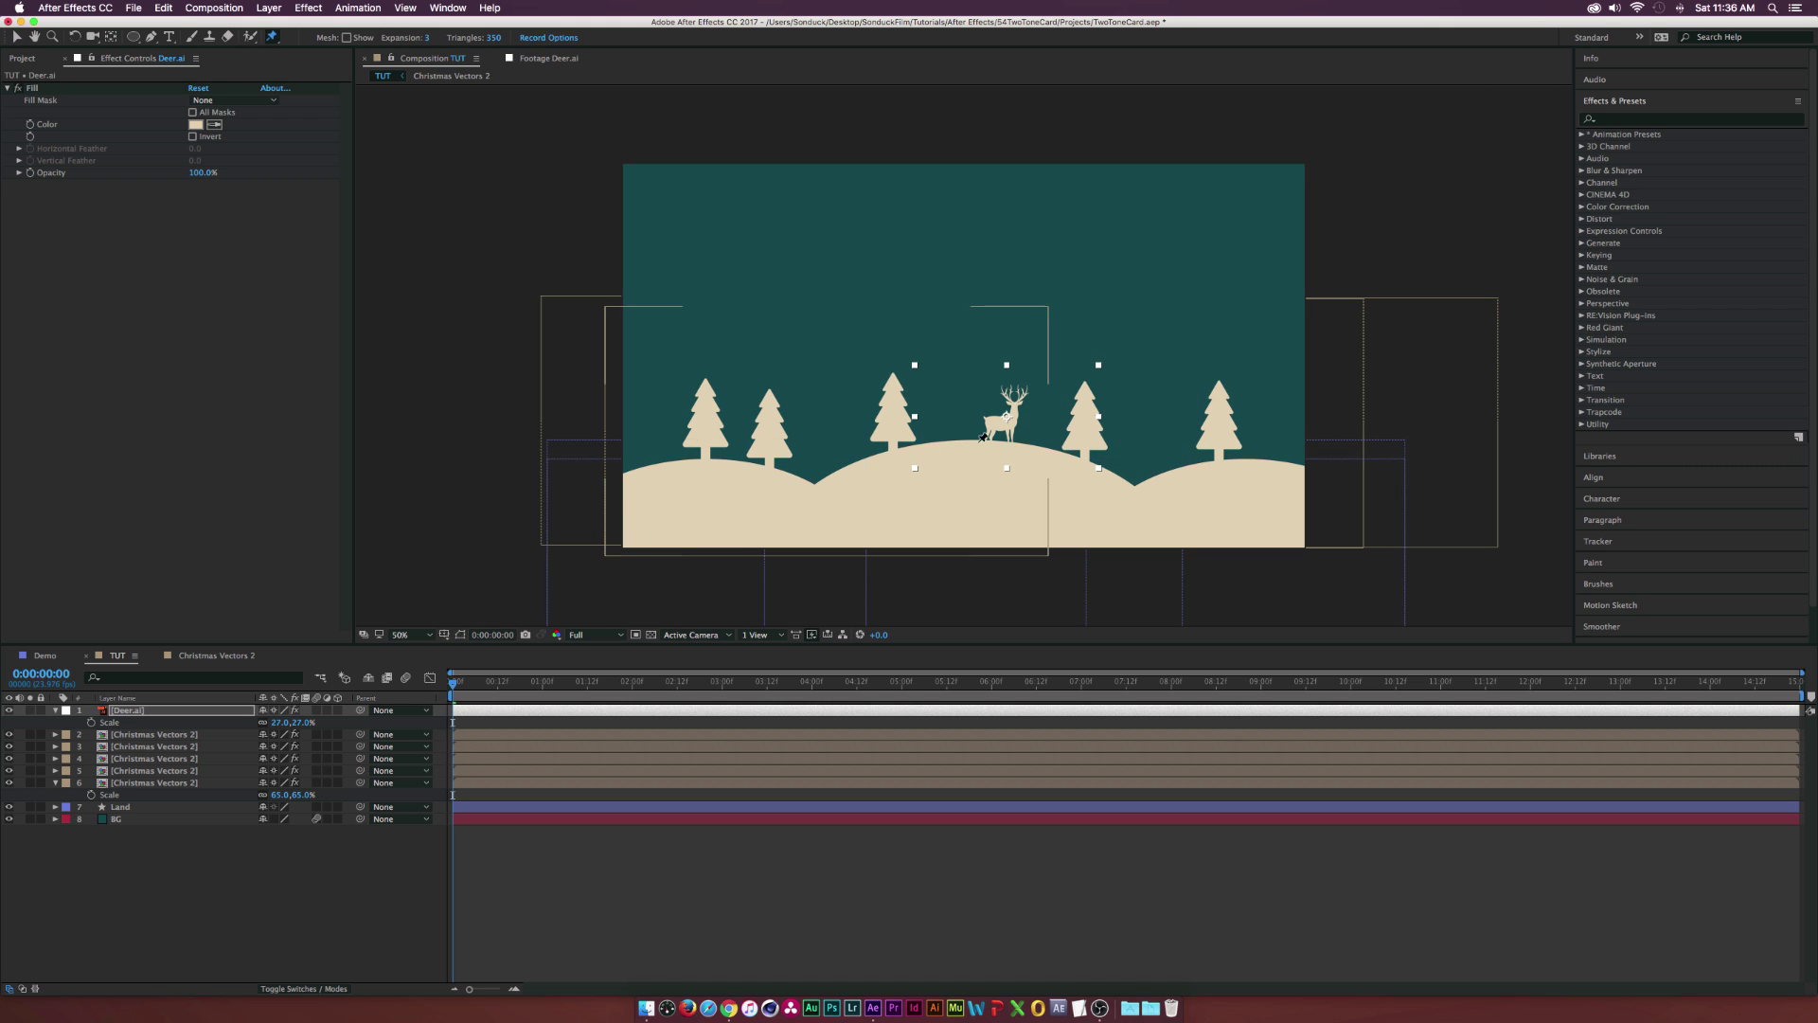
{"action": "key", "text": "/"}
{"action": "scroll", "coordinate": [1062, 407], "scroll_direction": "up", "scroll_amount": 4}
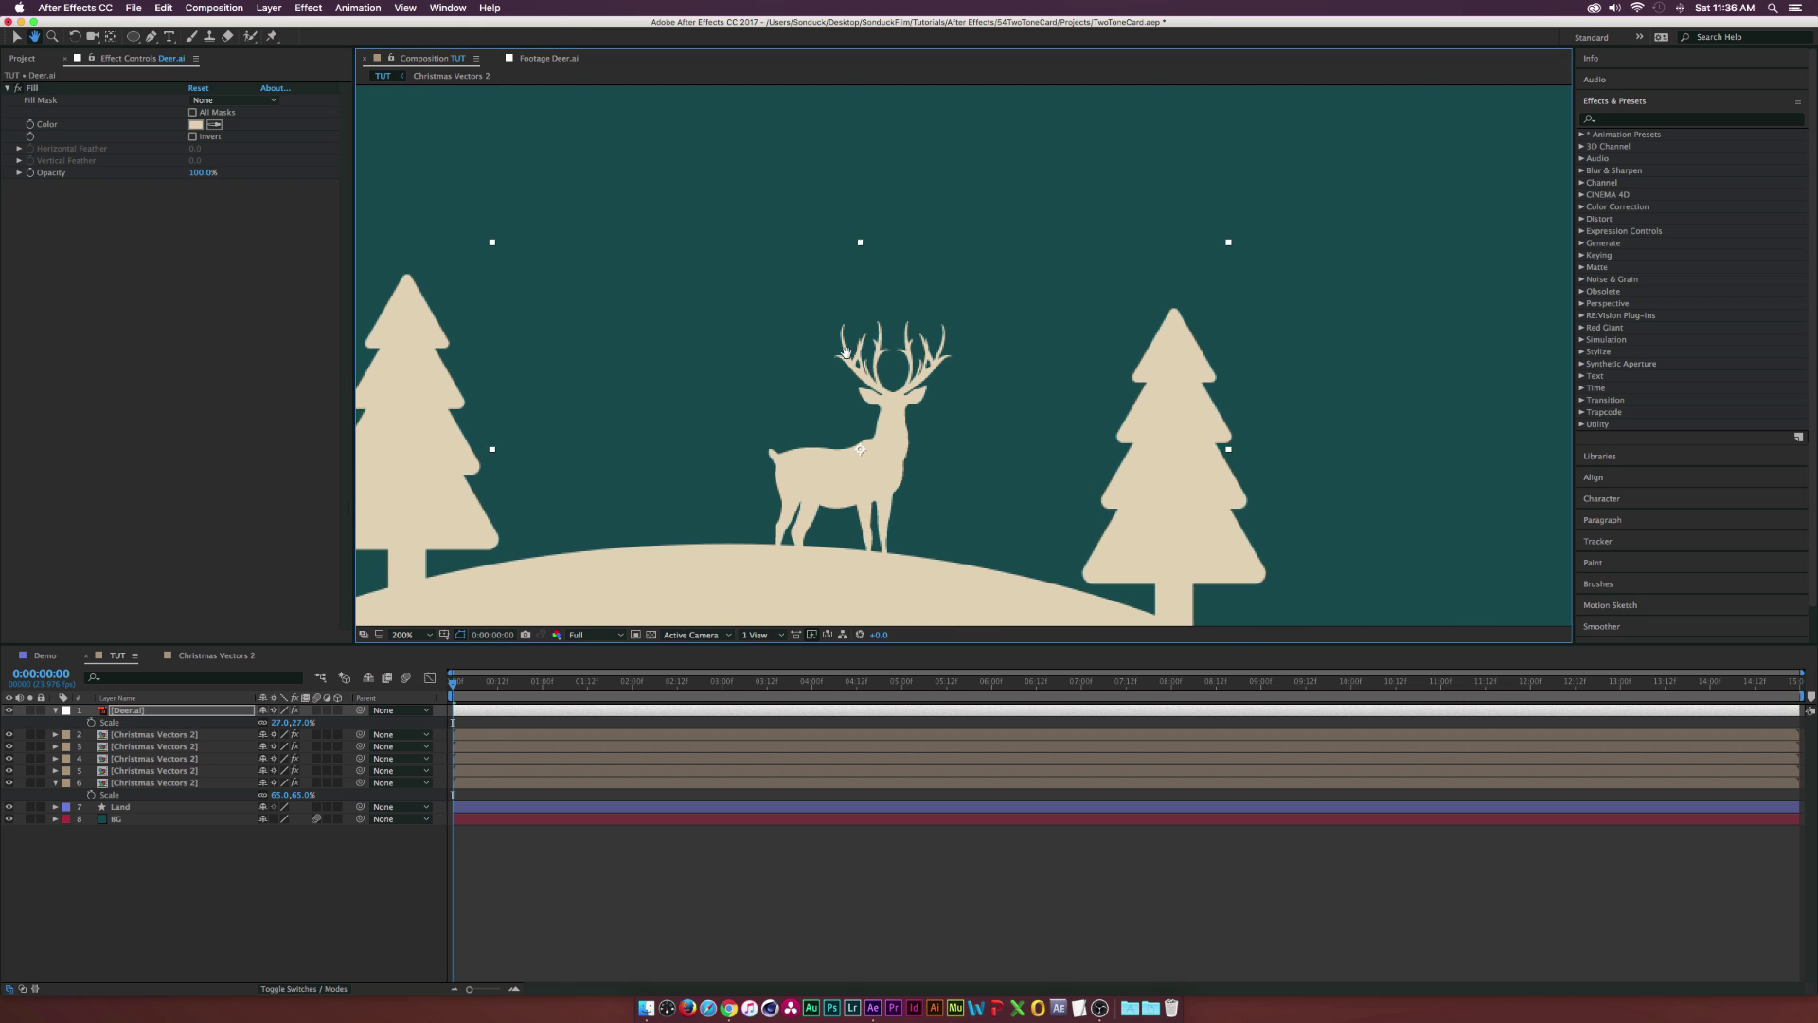
{"action": "scroll", "coordinate": [875, 427], "scroll_direction": "up", "scroll_amount": 3}
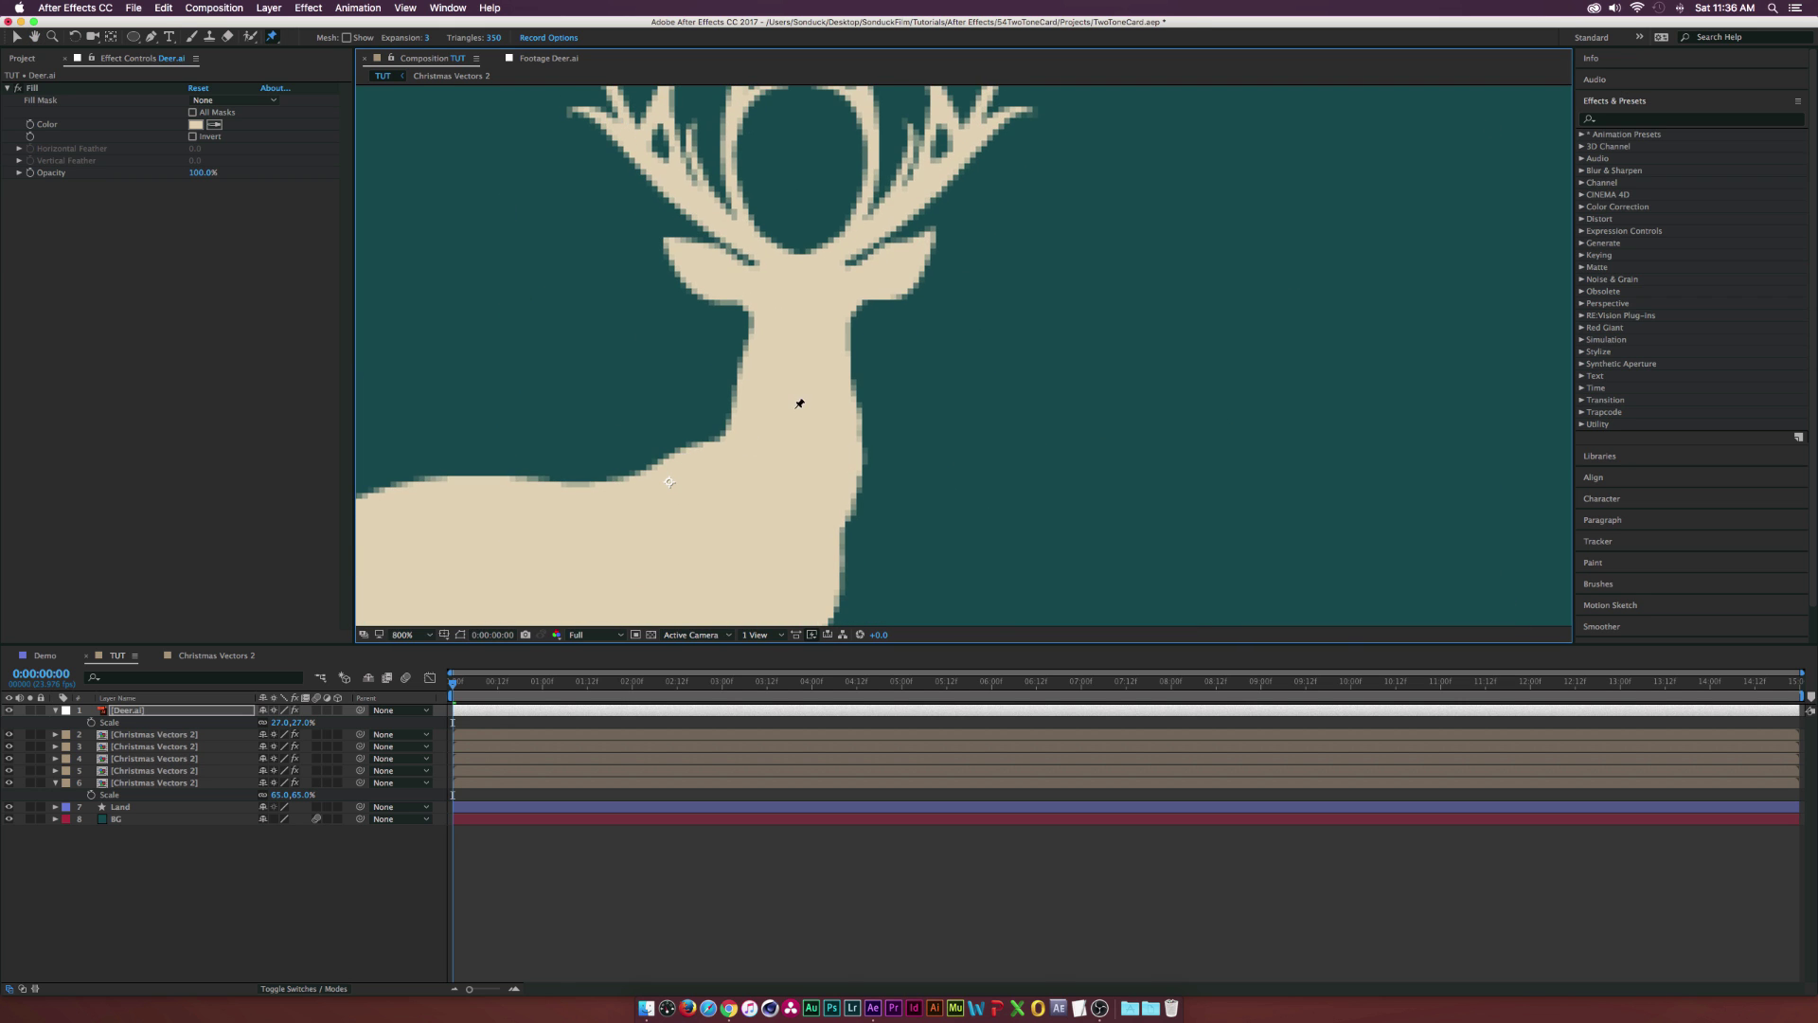
{"action": "left_click", "coordinate": [720, 449]}
{"action": "left_click", "coordinate": [788, 465]}
{"action": "left_click", "coordinate": [853, 481]}
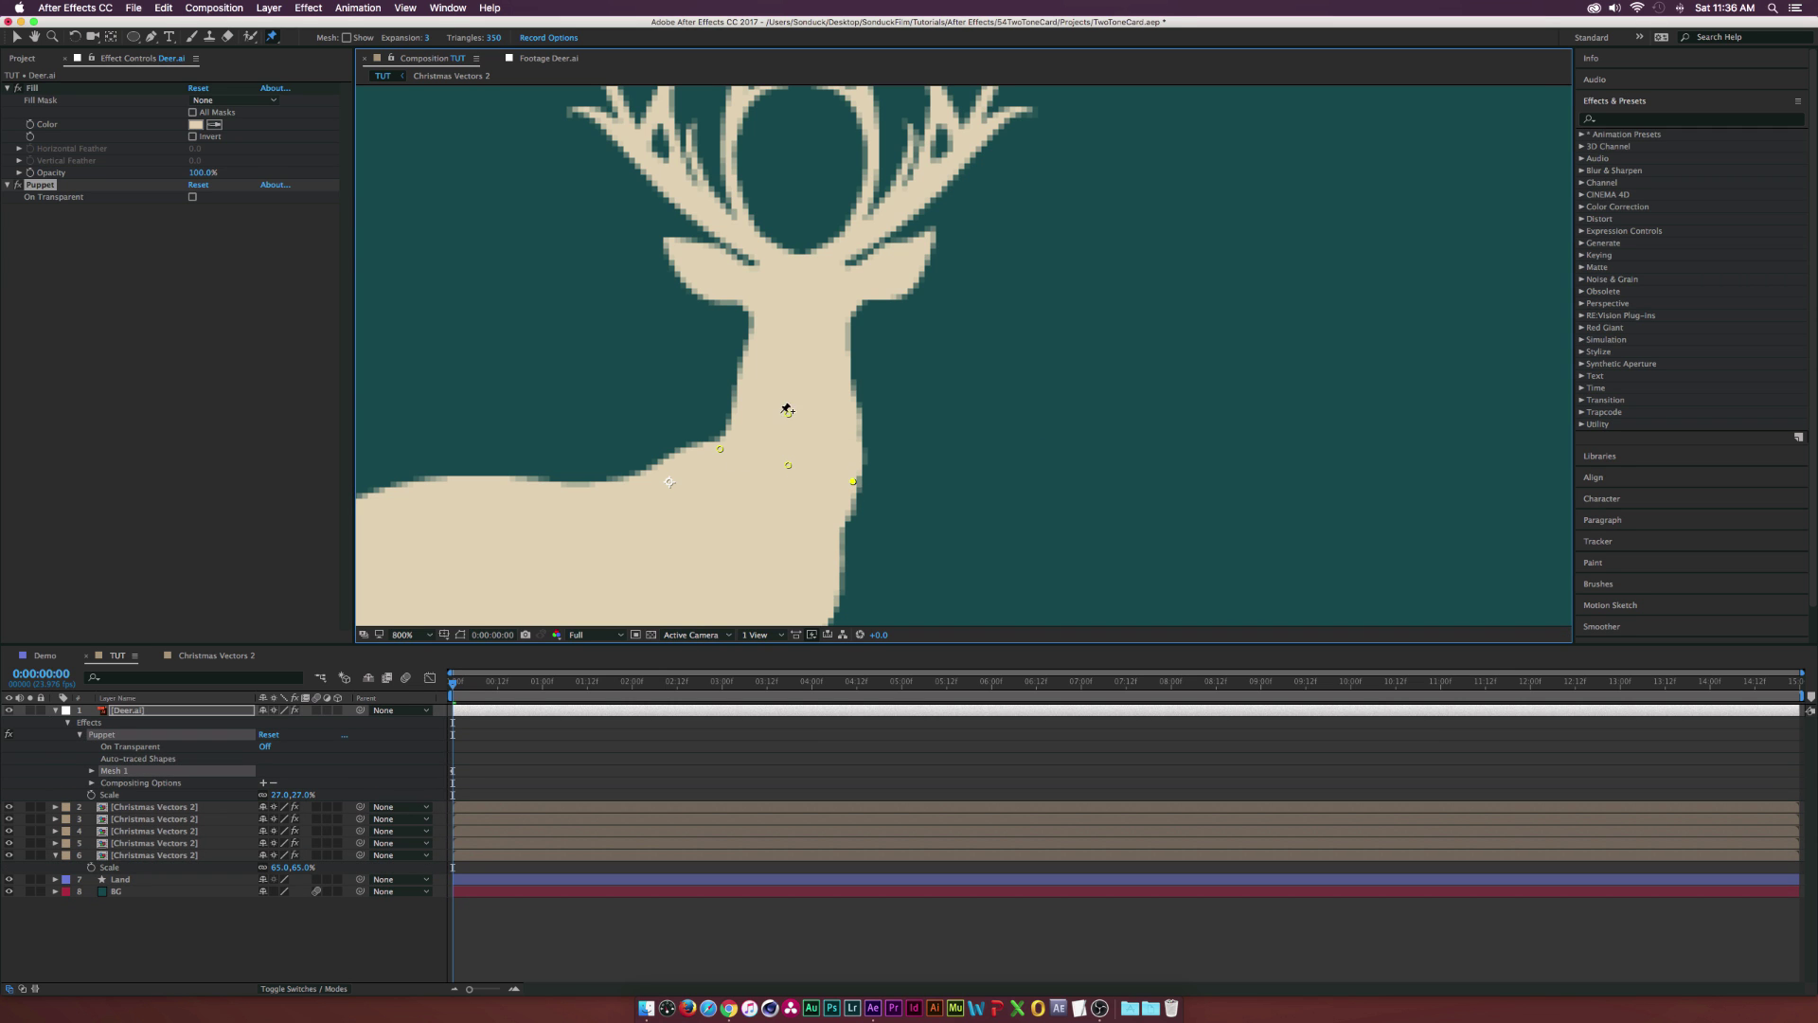
Animate the deer's head with the upper neck pin: right at 0:00:01:20, left at 0:00:03:07, right at 0:00:05:00 and back left at 0:00:07:01
{"action": "left_click_drag", "start_coordinate": [560, 684], "coordinate": [617, 684]}
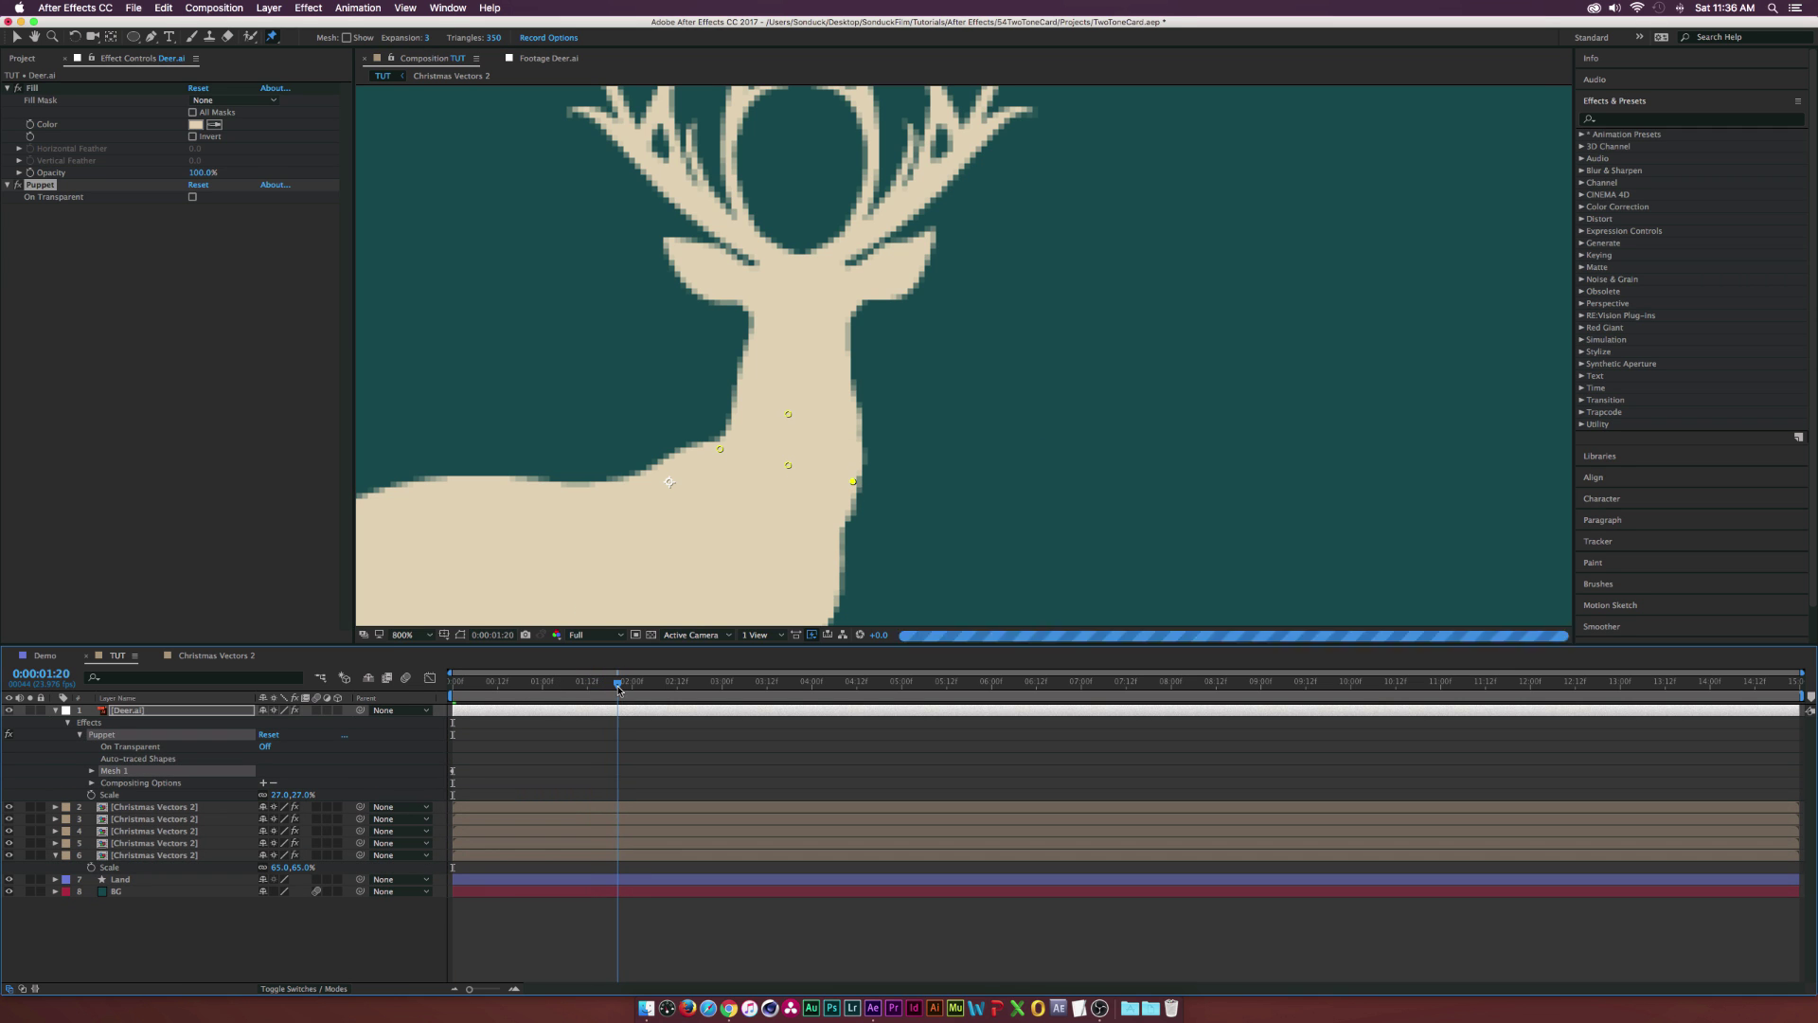
{"action": "left_click_drag", "start_coordinate": [791, 417], "coordinate": [799, 416]}
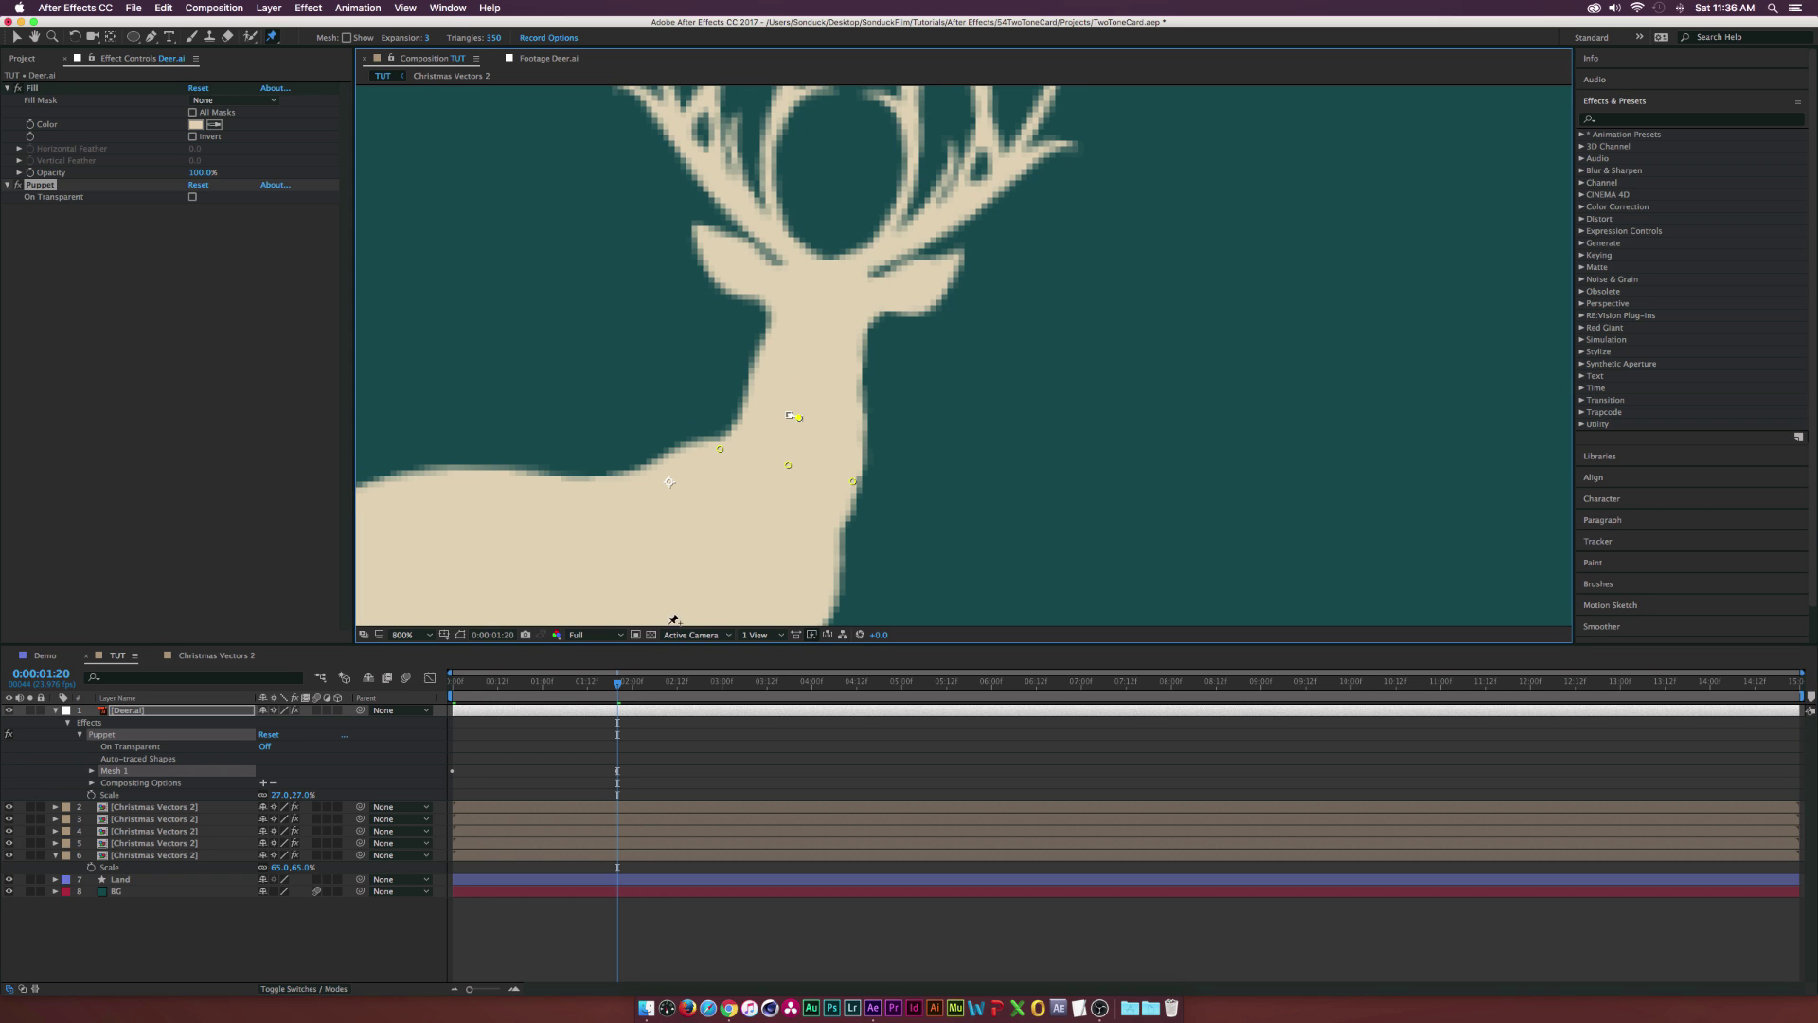
{"action": "left_click_drag", "start_coordinate": [729, 684], "coordinate": [748, 685]}
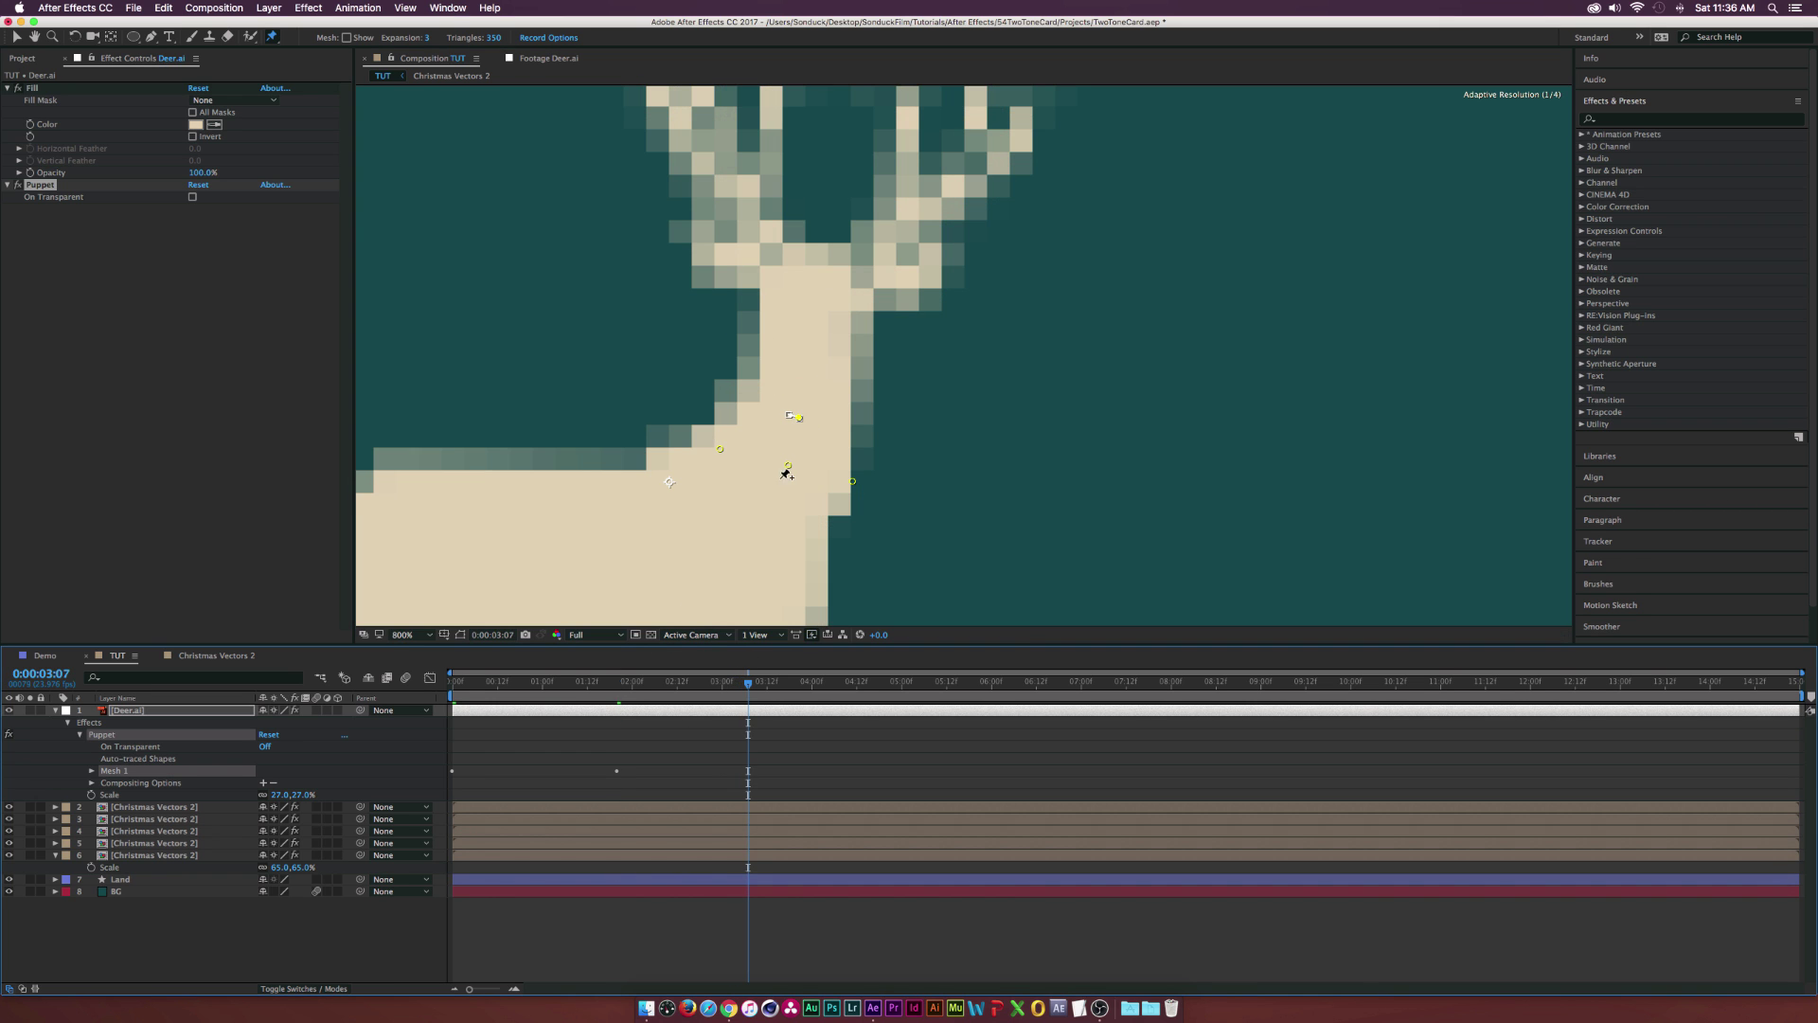
{"action": "left_click_drag", "start_coordinate": [801, 418], "coordinate": [788, 414]}
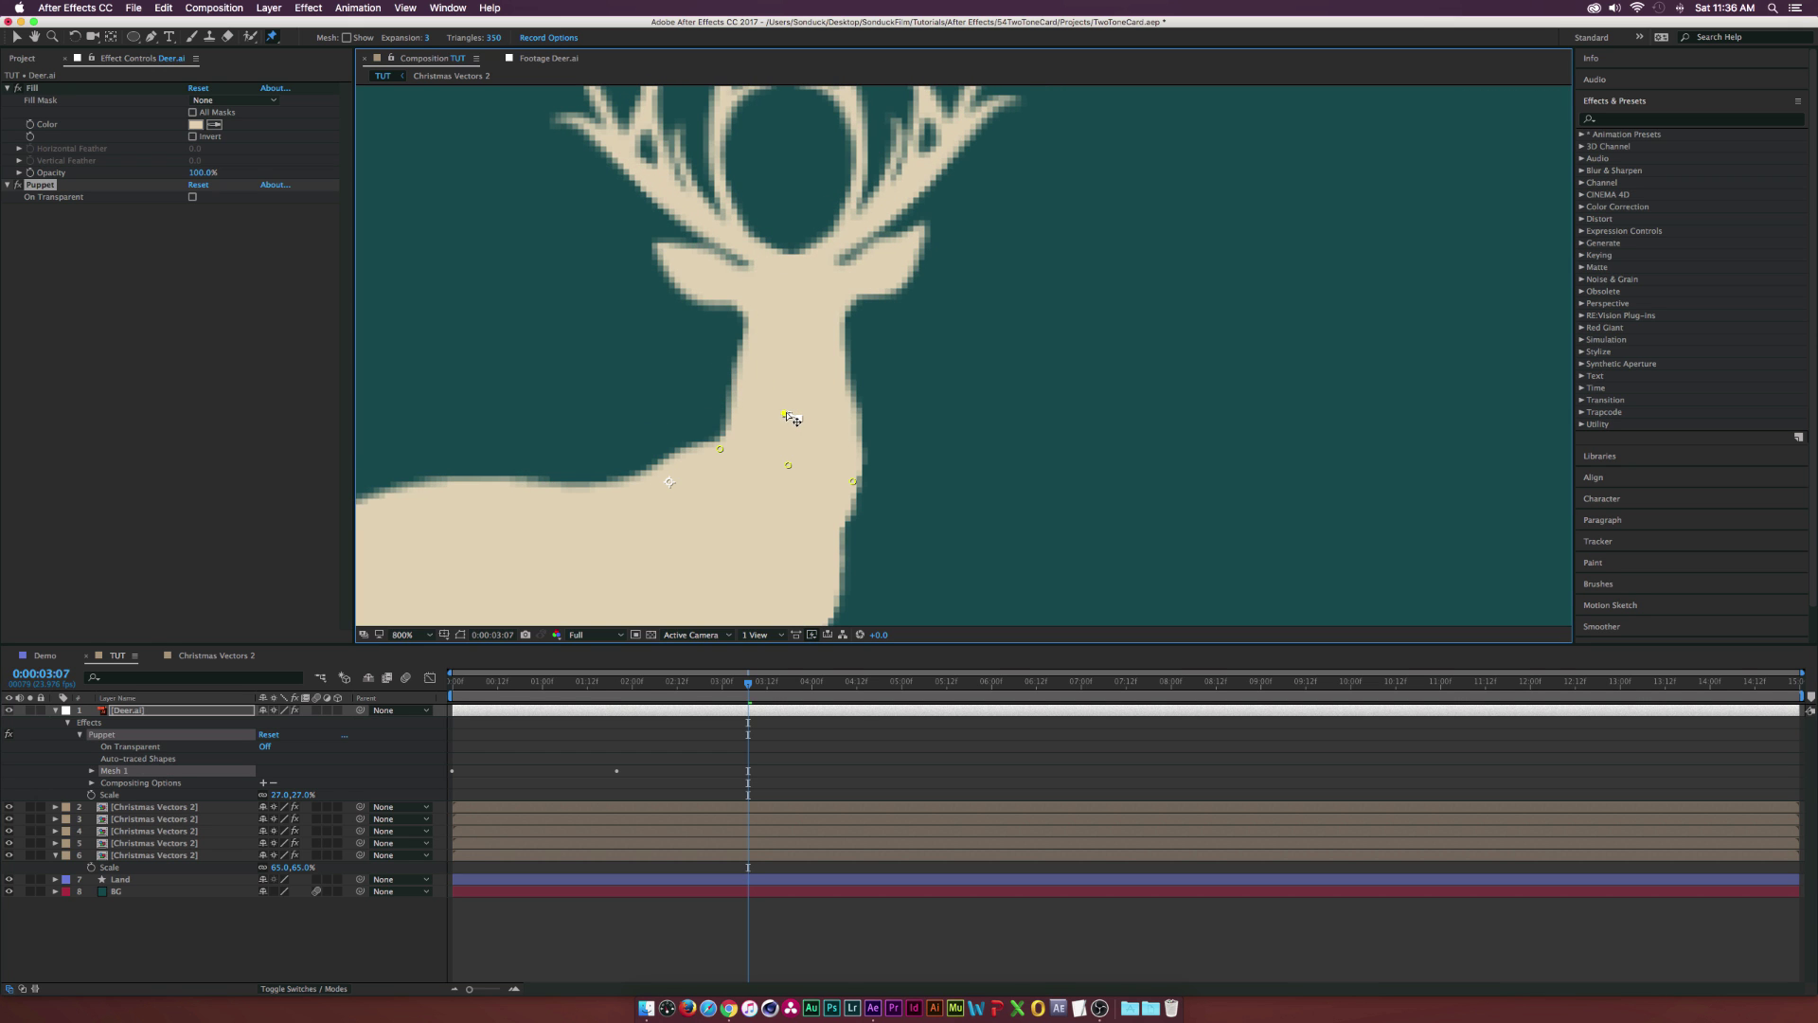
{"action": "left_click_drag", "start_coordinate": [794, 699], "coordinate": [901, 683]}
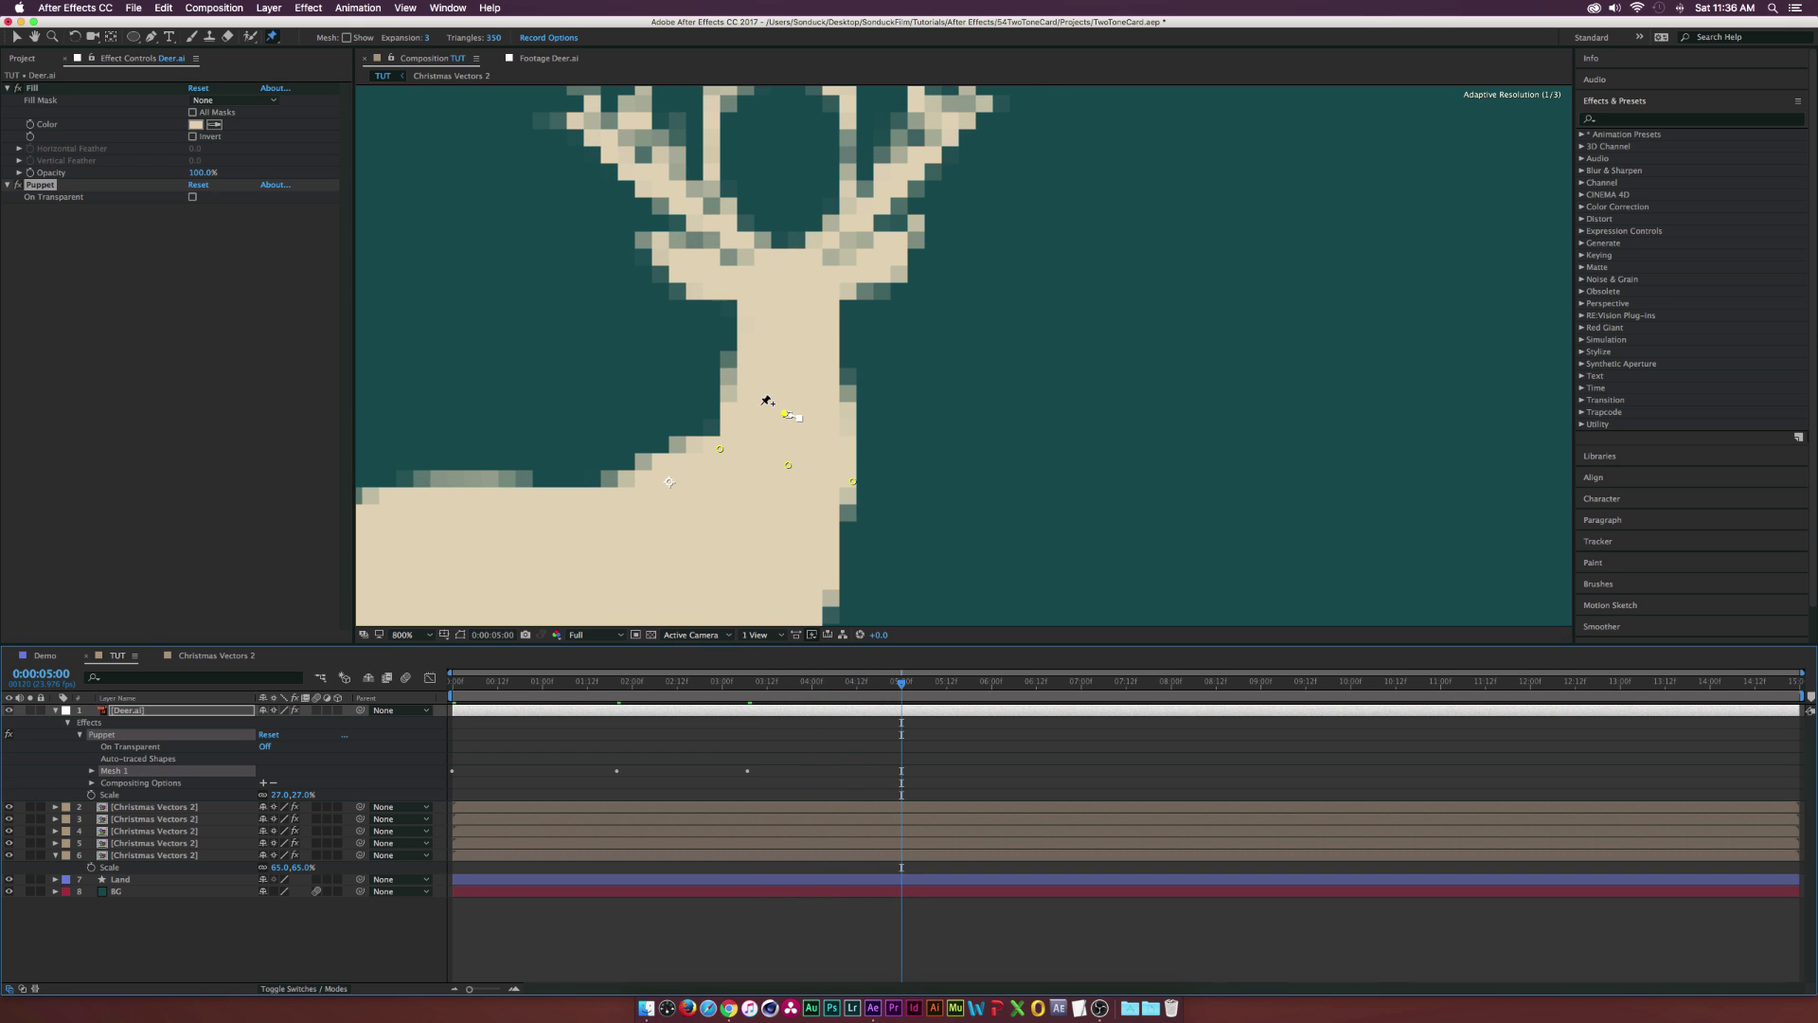
{"action": "left_click_drag", "start_coordinate": [784, 415], "coordinate": [803, 417]}
{"action": "left_click_drag", "start_coordinate": [990, 677], "coordinate": [1085, 682]}
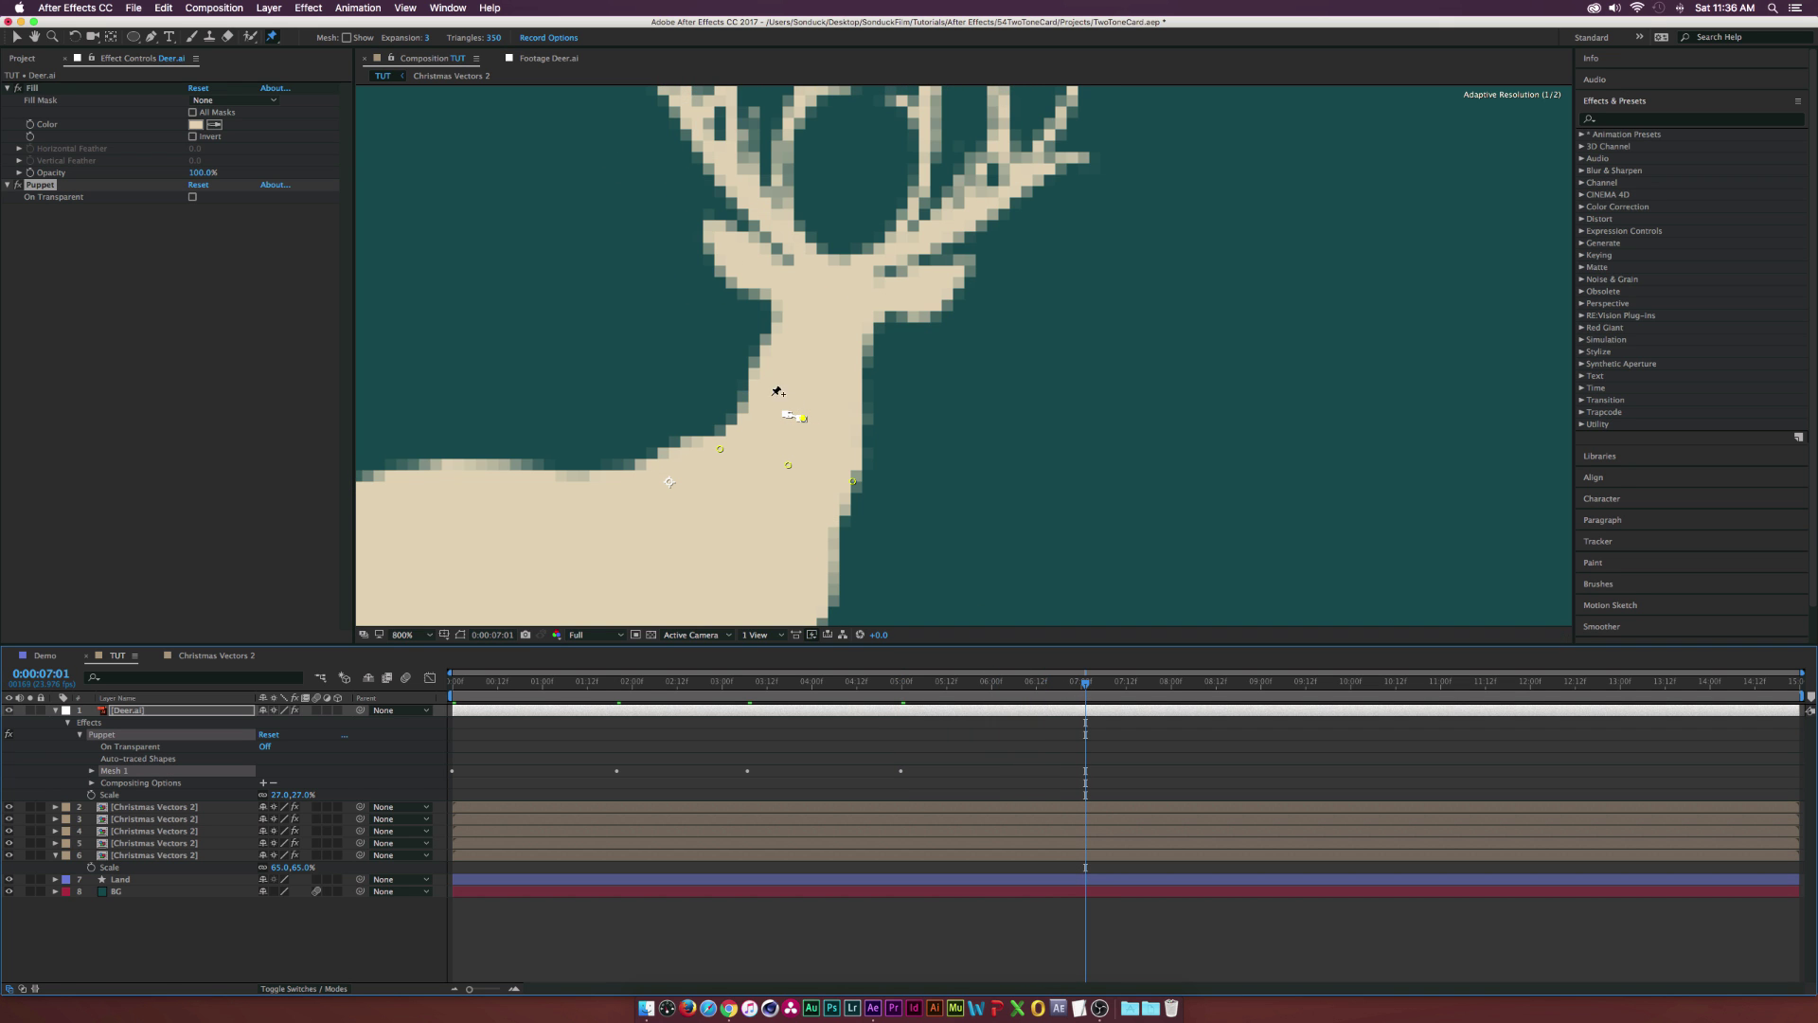
{"action": "scroll", "coordinate": [804, 418], "scroll_direction": "down", "scroll_amount": 4}
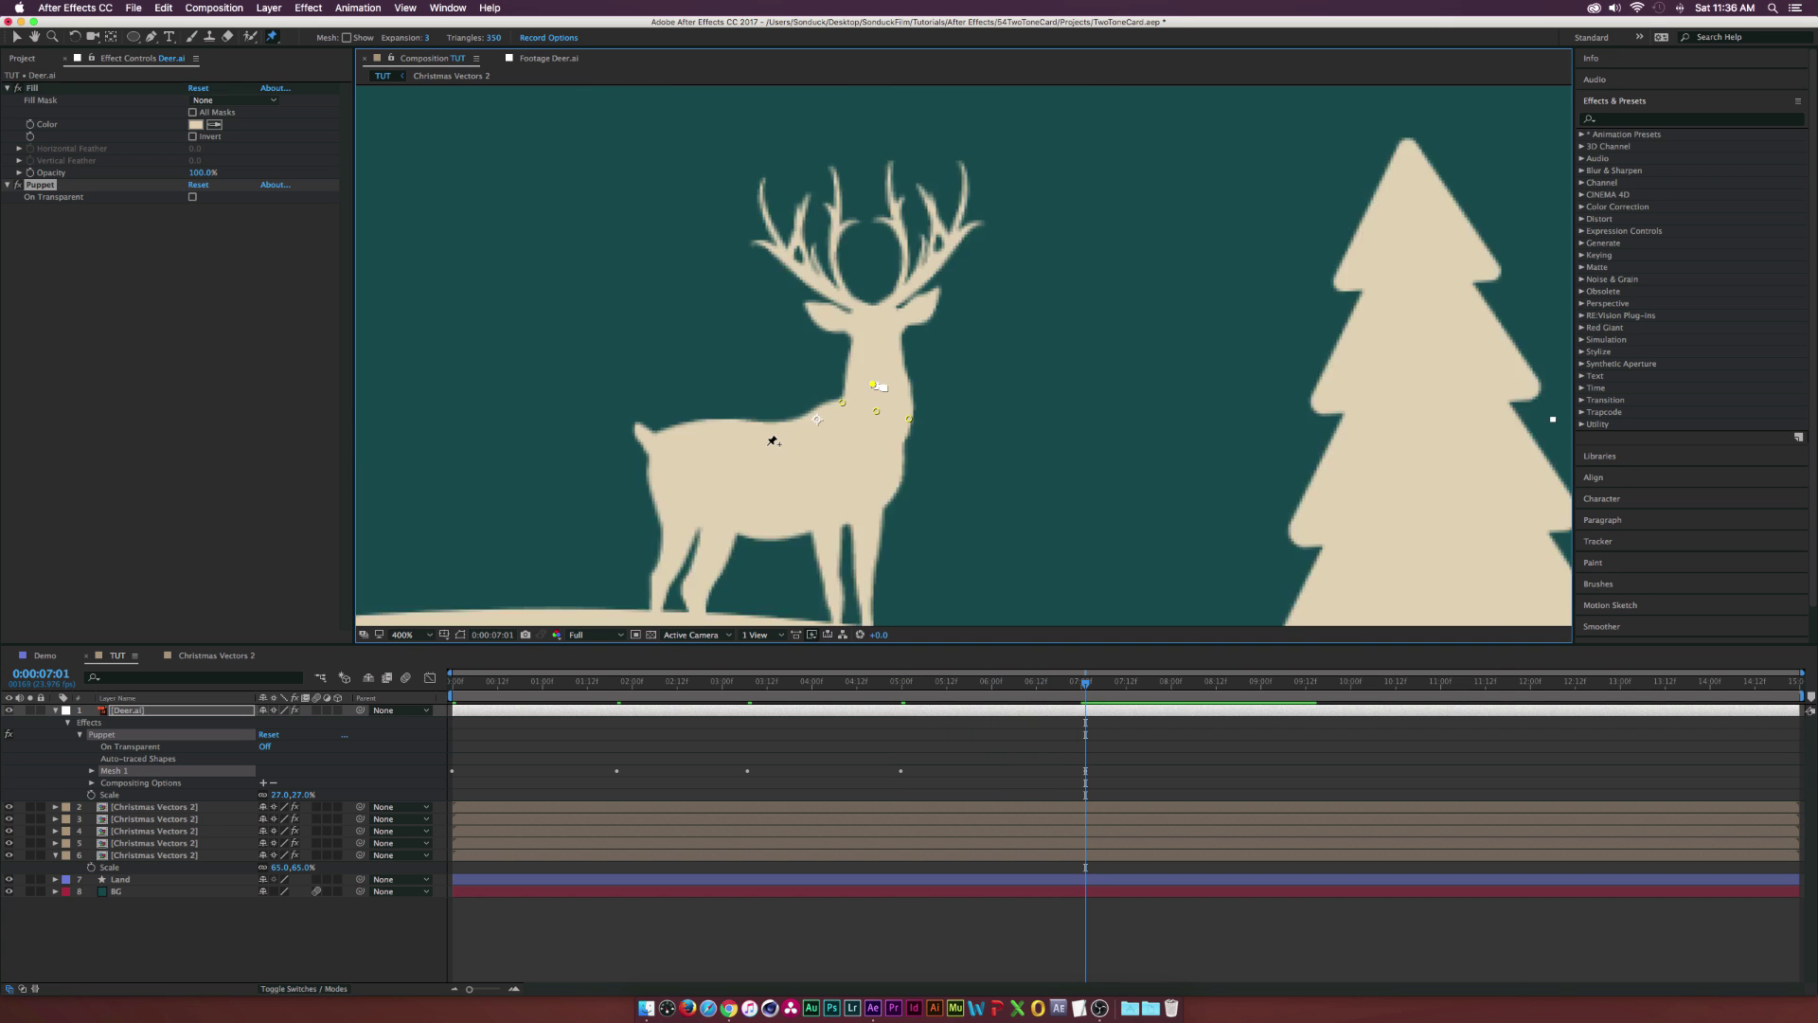
Review the deer's head movement at several points in time, both close up and within the whole scene
{"action": "left_click_drag", "start_coordinate": [991, 677], "coordinate": [633, 703]}
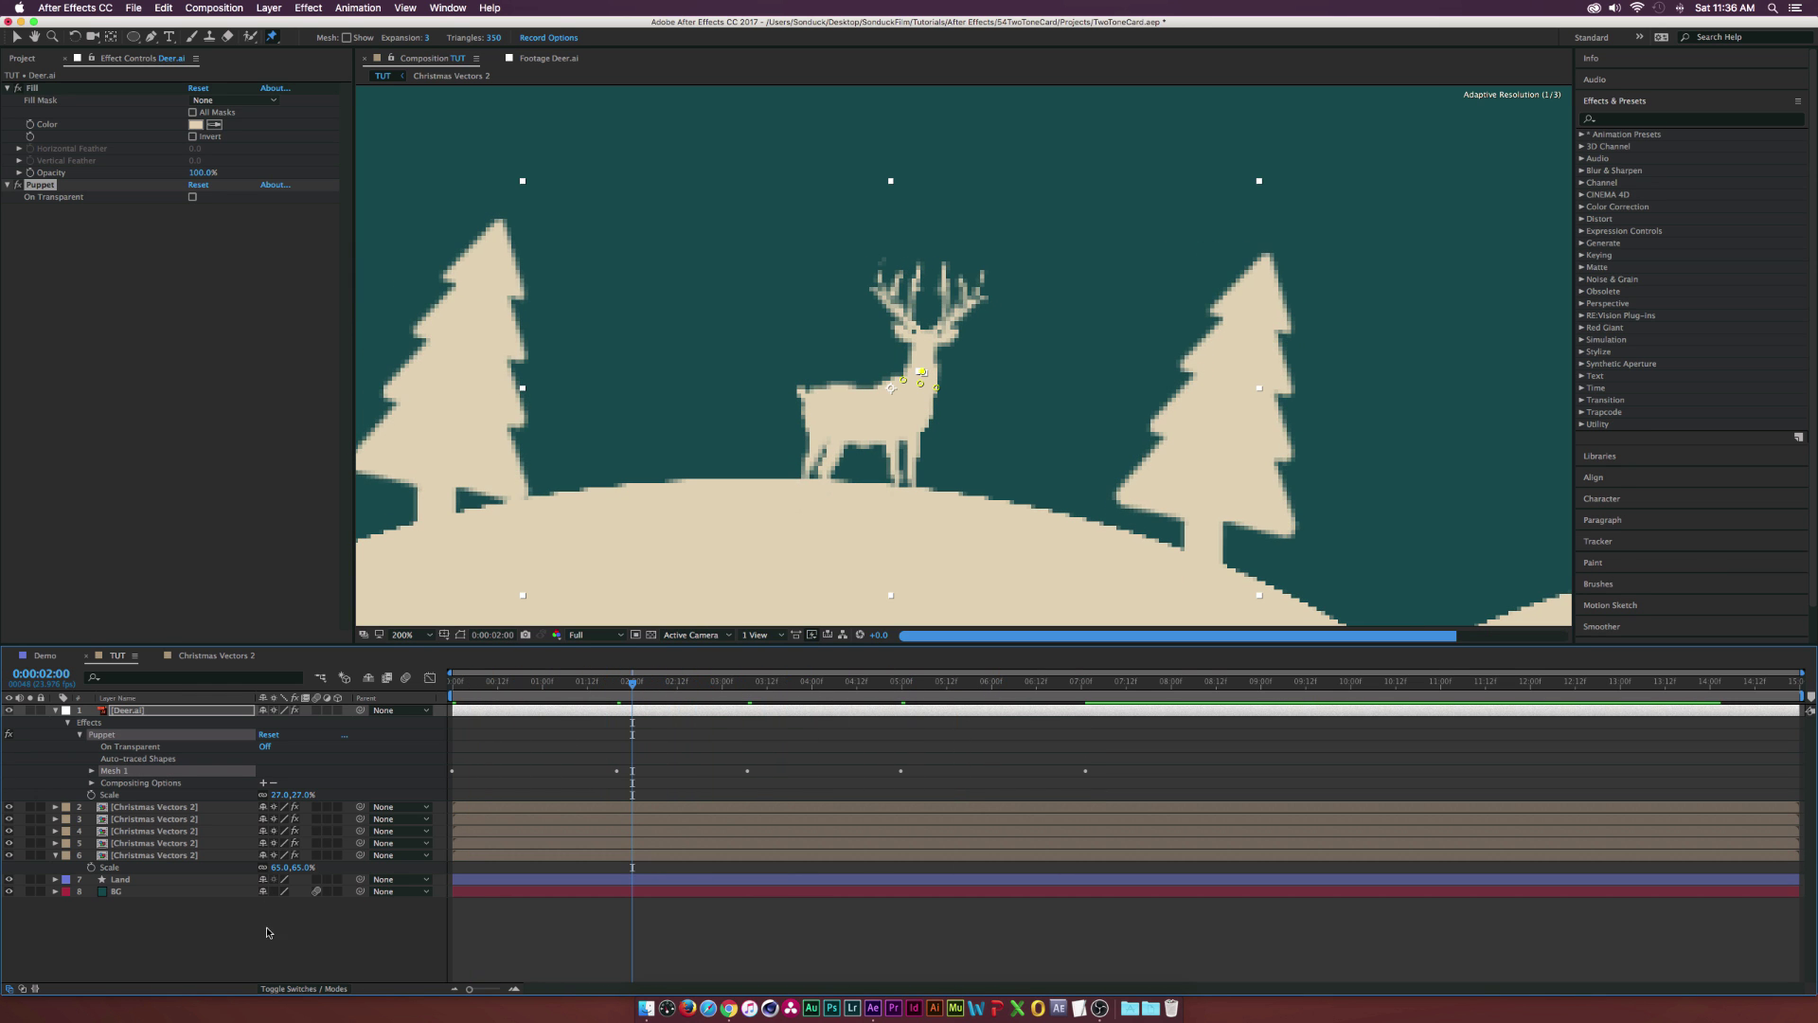
{"action": "key", "text": "comma"}
{"action": "key", "text": "comma"}
{"action": "key", "text": "comma"}
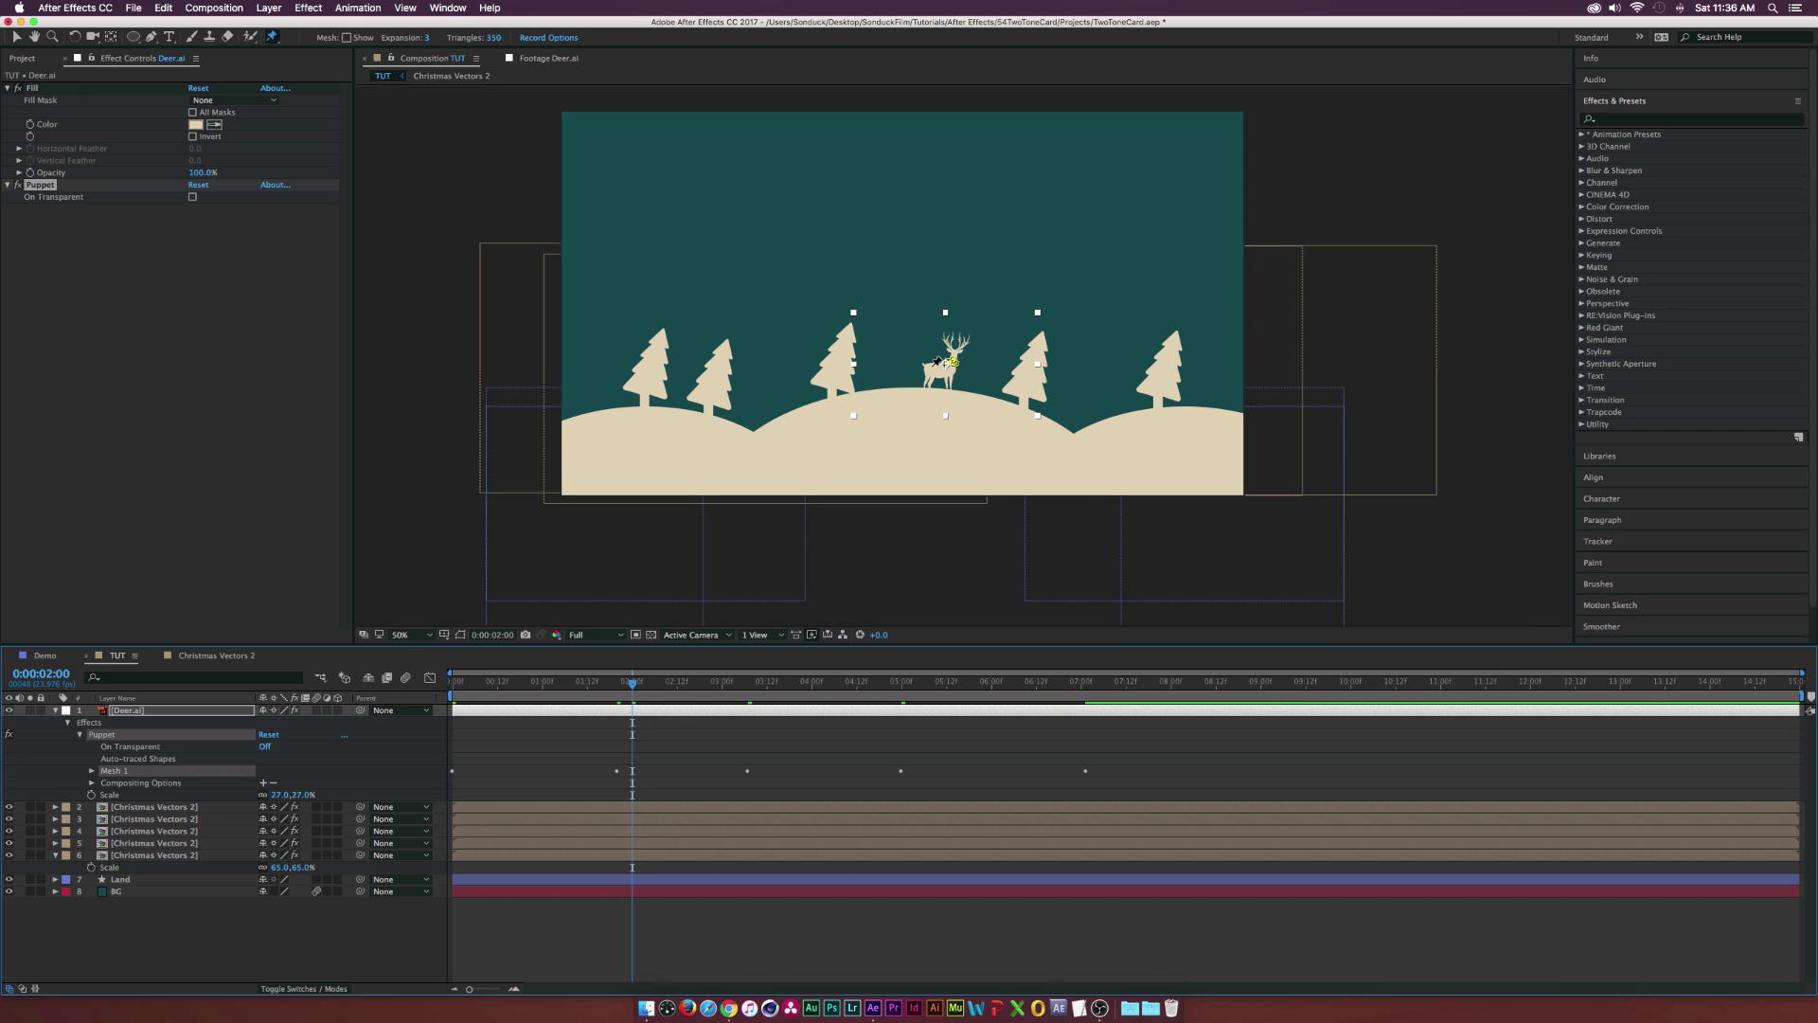
{"action": "key", "text": "period"}
{"action": "key", "text": "period"}
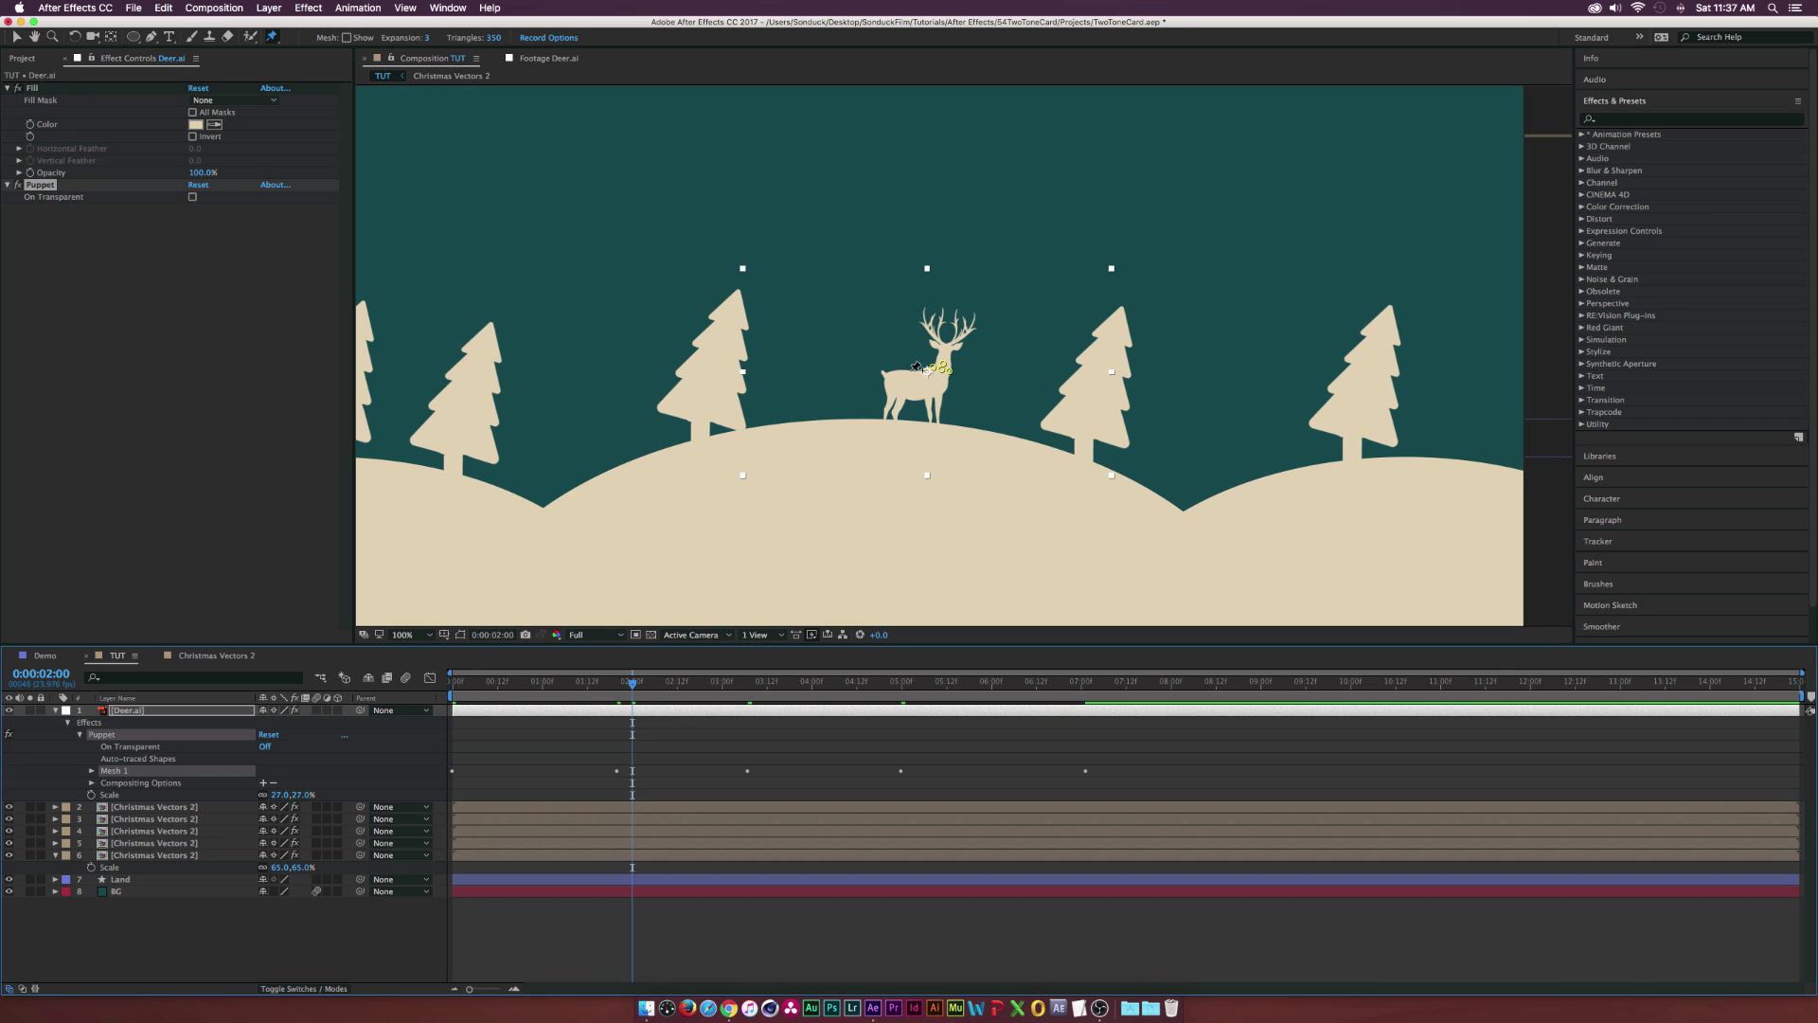
{"action": "mouse_move", "coordinate": [535, 699]}
{"action": "left_mouse_down"}
{"action": "mouse_move", "coordinate": [549, 703]}
{"action": "mouse_move", "coordinate": [523, 702]}
{"action": "left_mouse_up"}
{"action": "key", "text": "F2"}
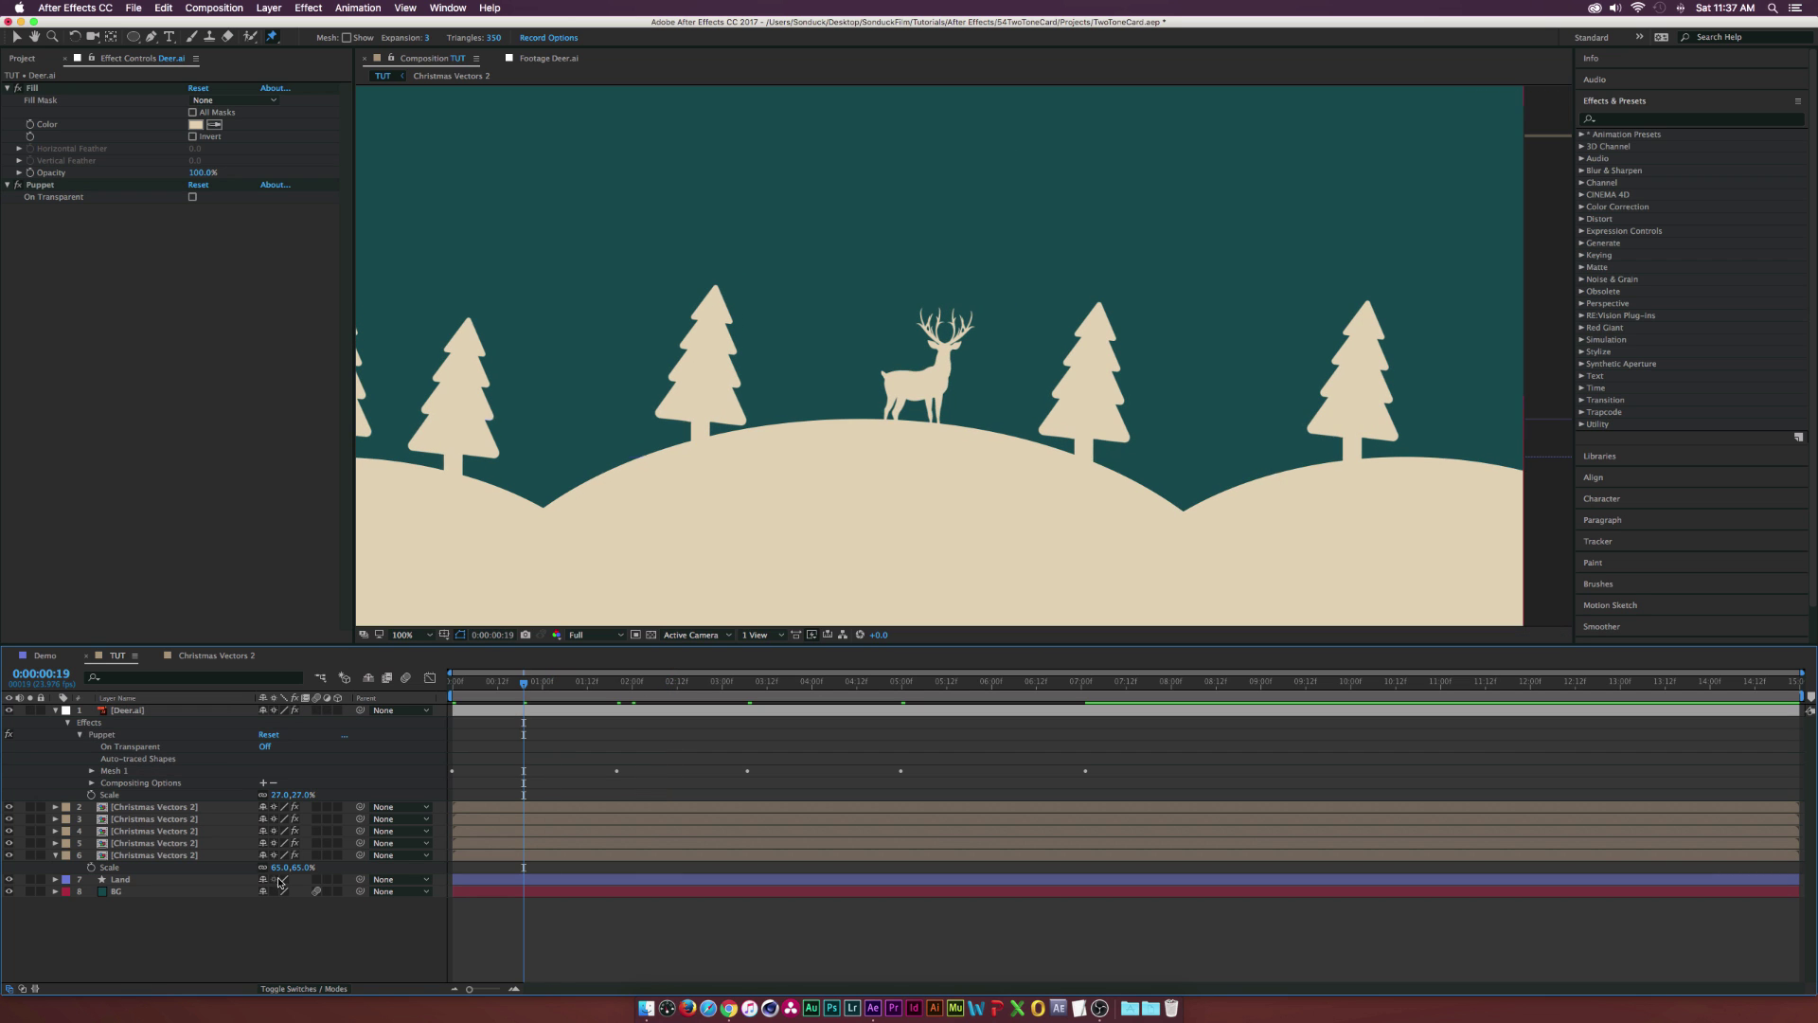
Collapse the expanded layer properties and fit the whole TUT composition in the viewer
{"action": "key", "text": "u"}
{"action": "key", "text": "u"}
{"action": "left_click", "coordinate": [408, 634]}
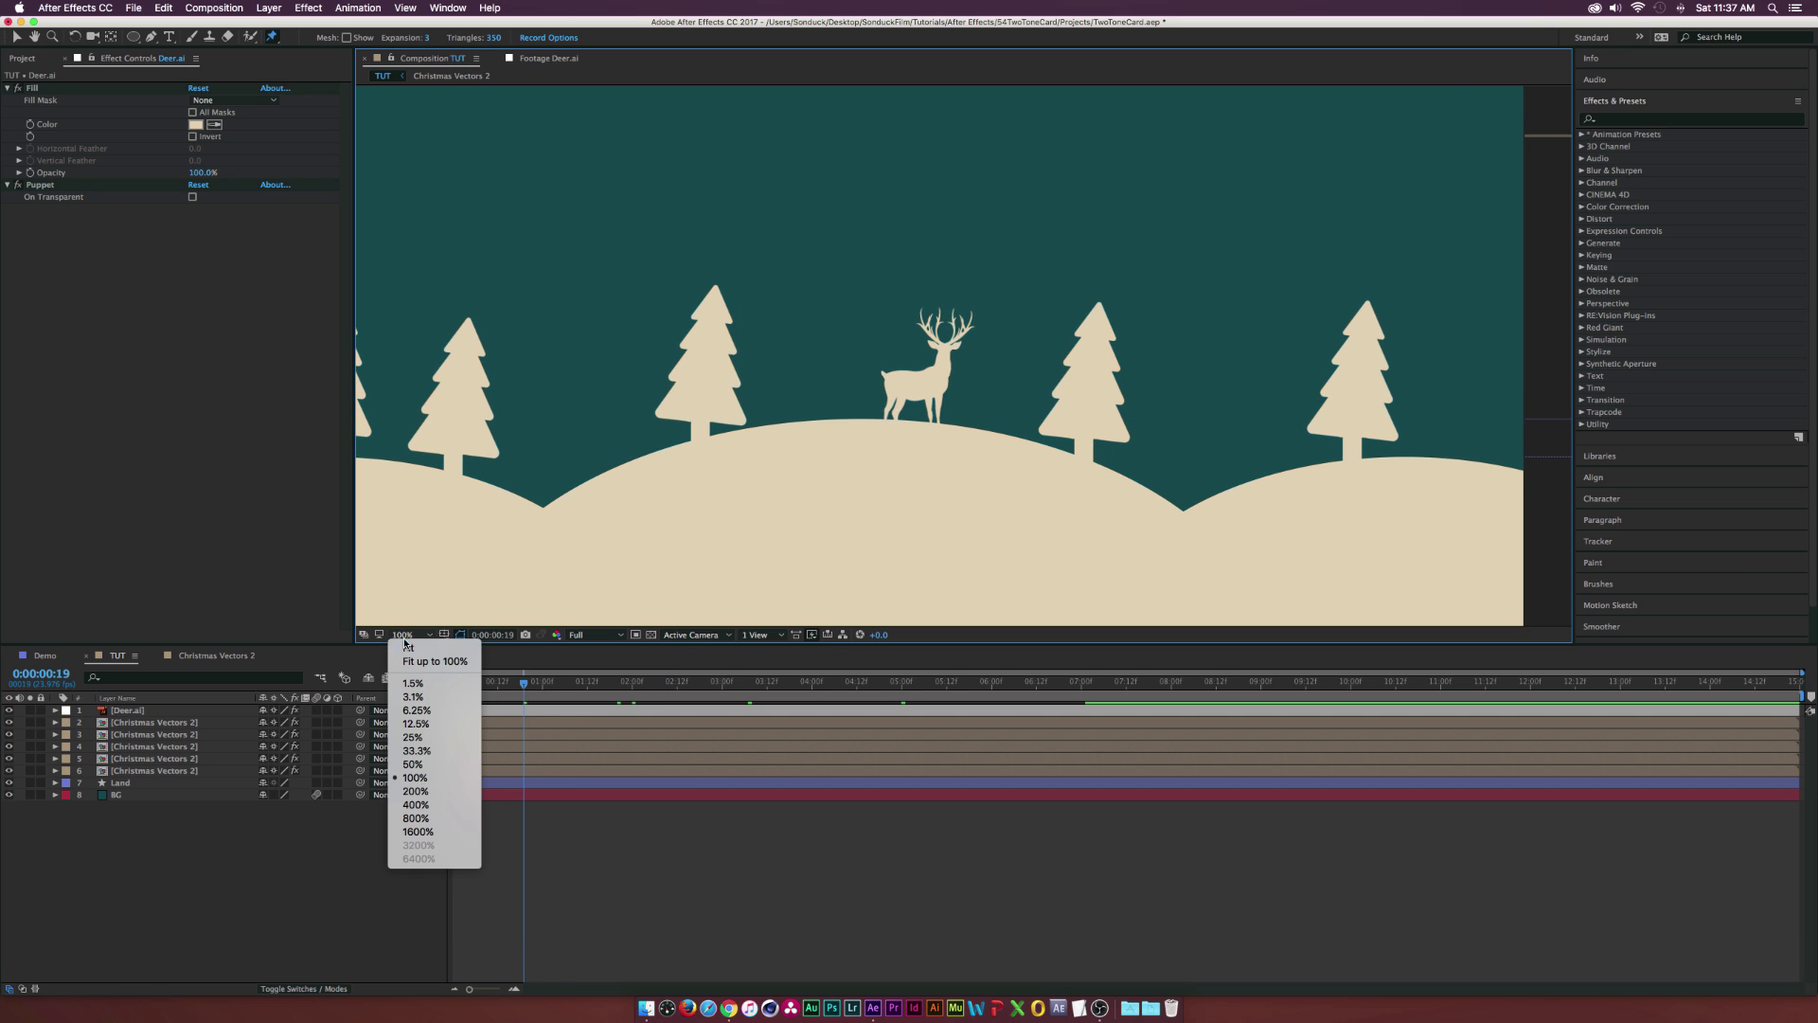
{"action": "left_click", "coordinate": [407, 646]}
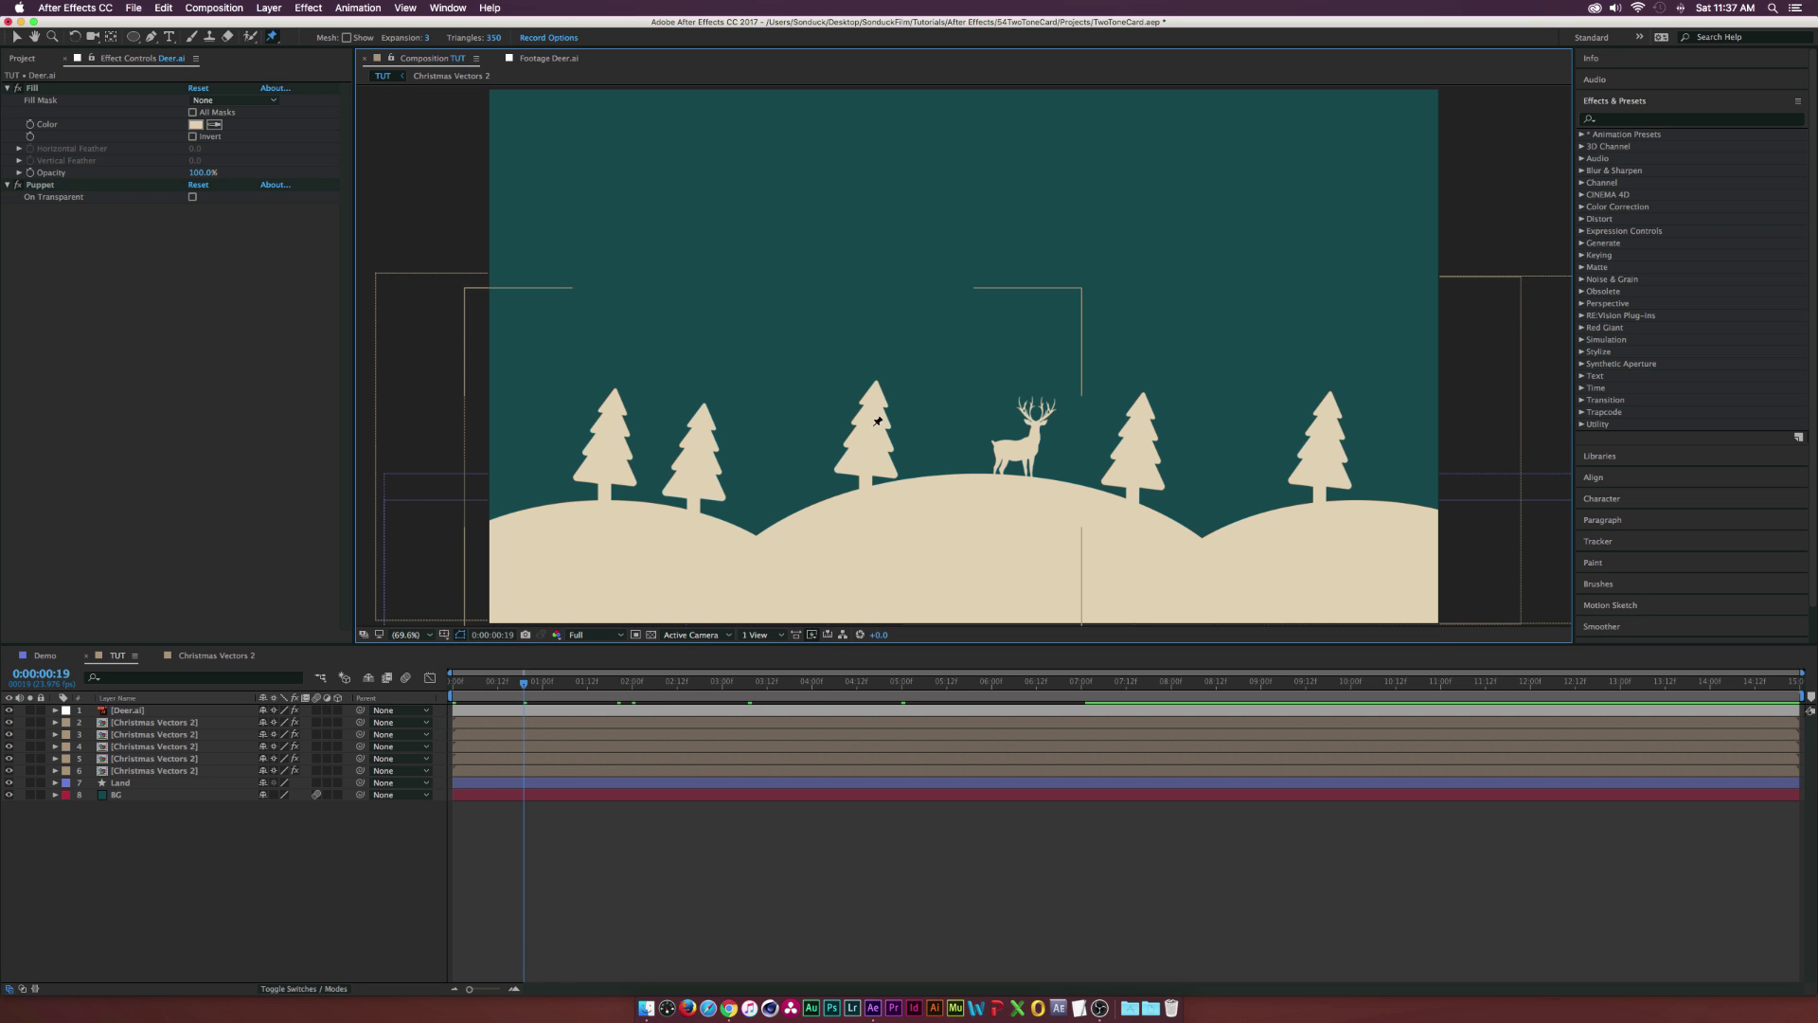
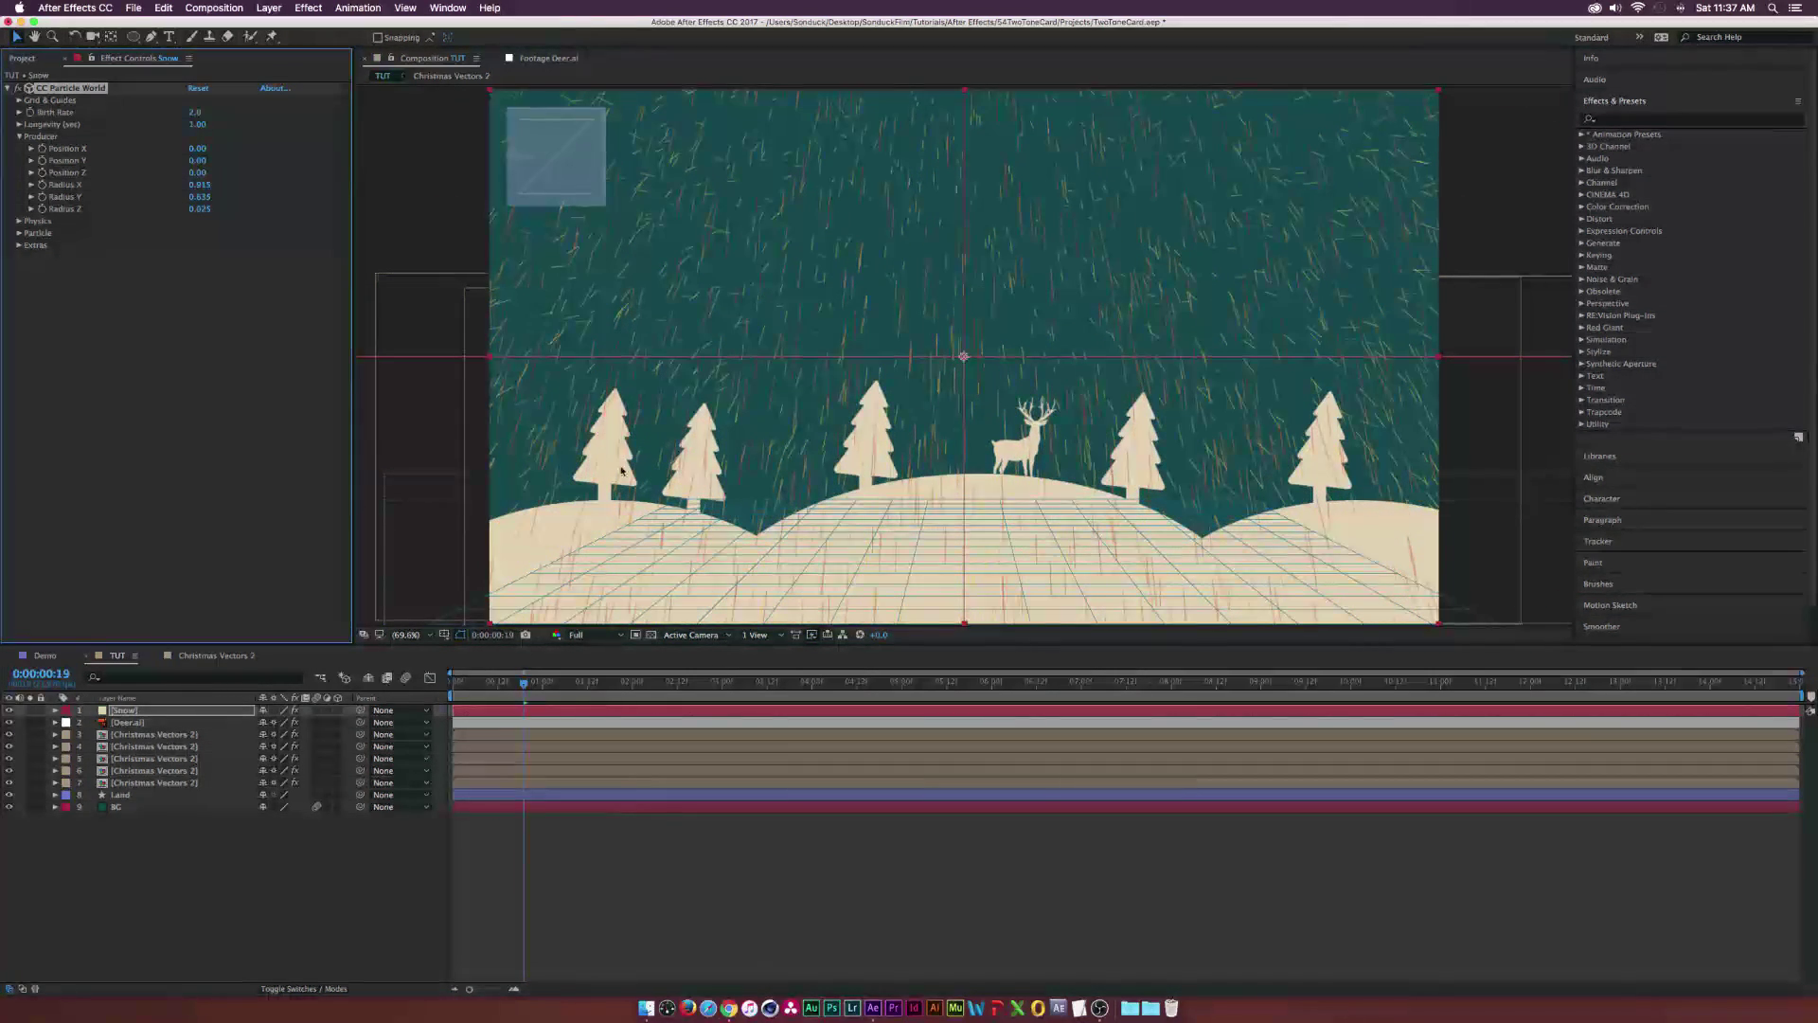
Set the Snow layer's CC Particle World particle type to Faded Sphere
{"action": "left_click", "coordinate": [19, 233]}
{"action": "left_click", "coordinate": [239, 248]}
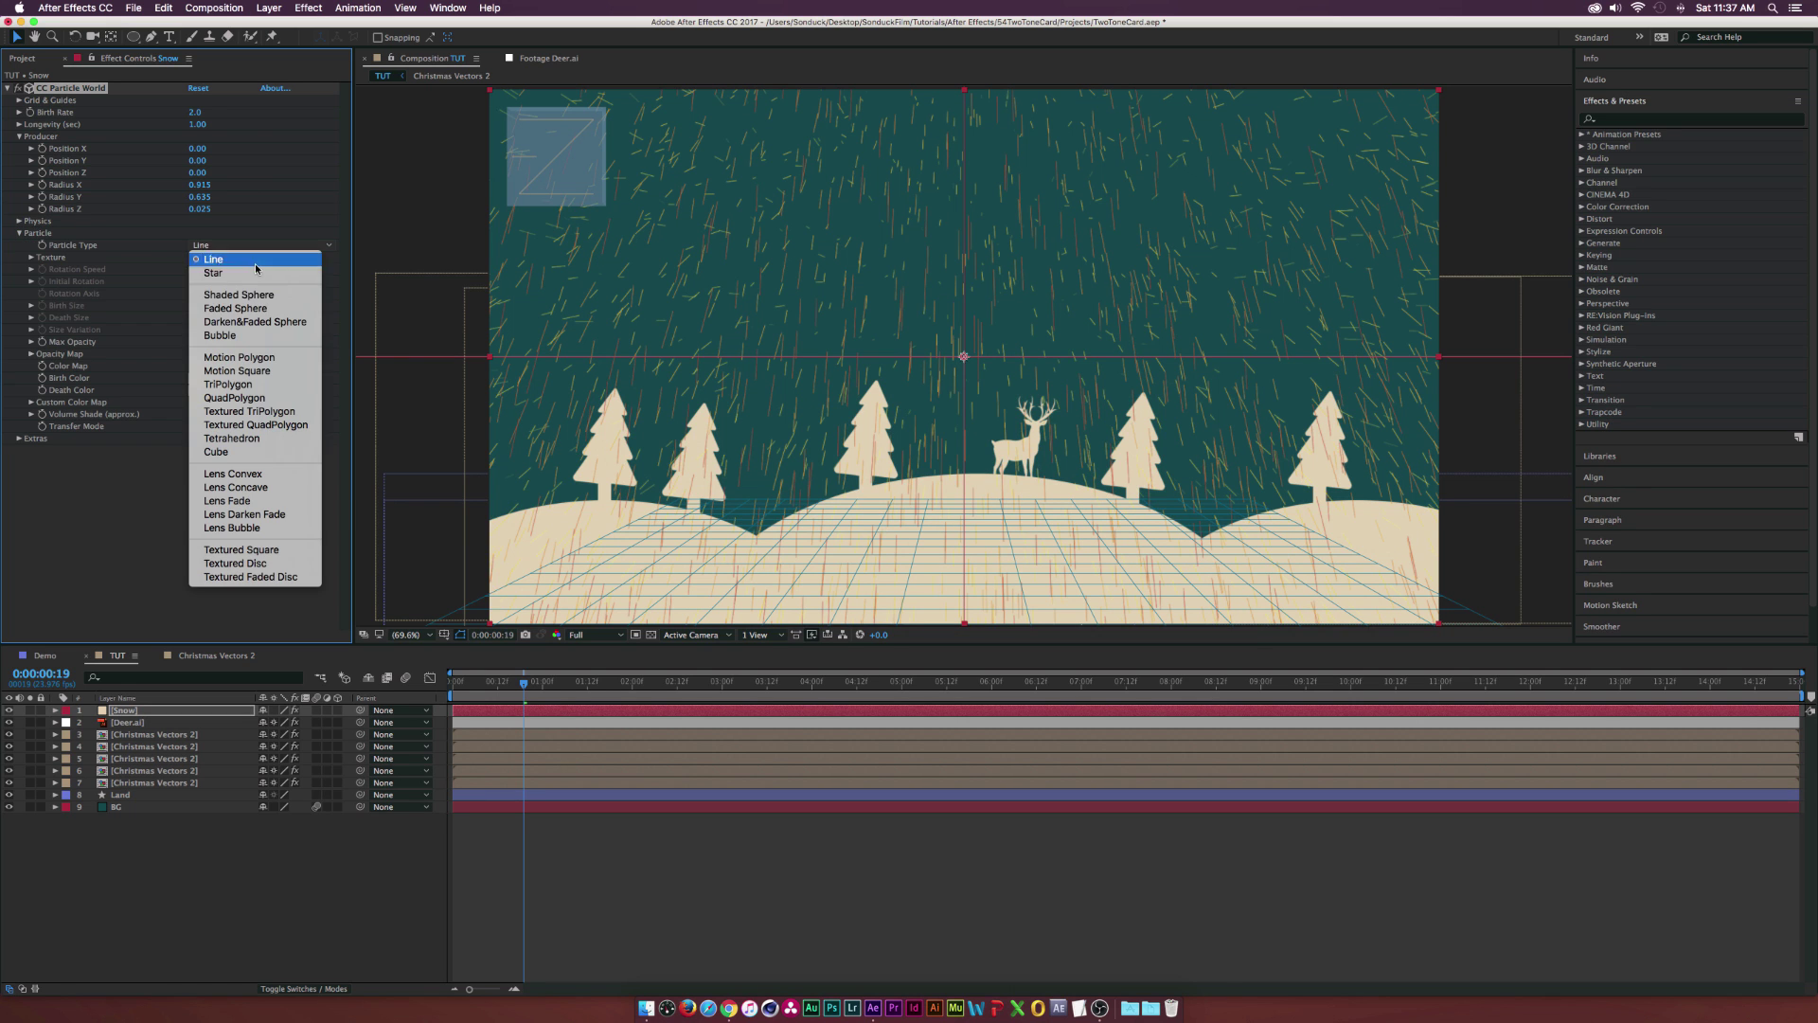
{"action": "left_click", "coordinate": [239, 309]}
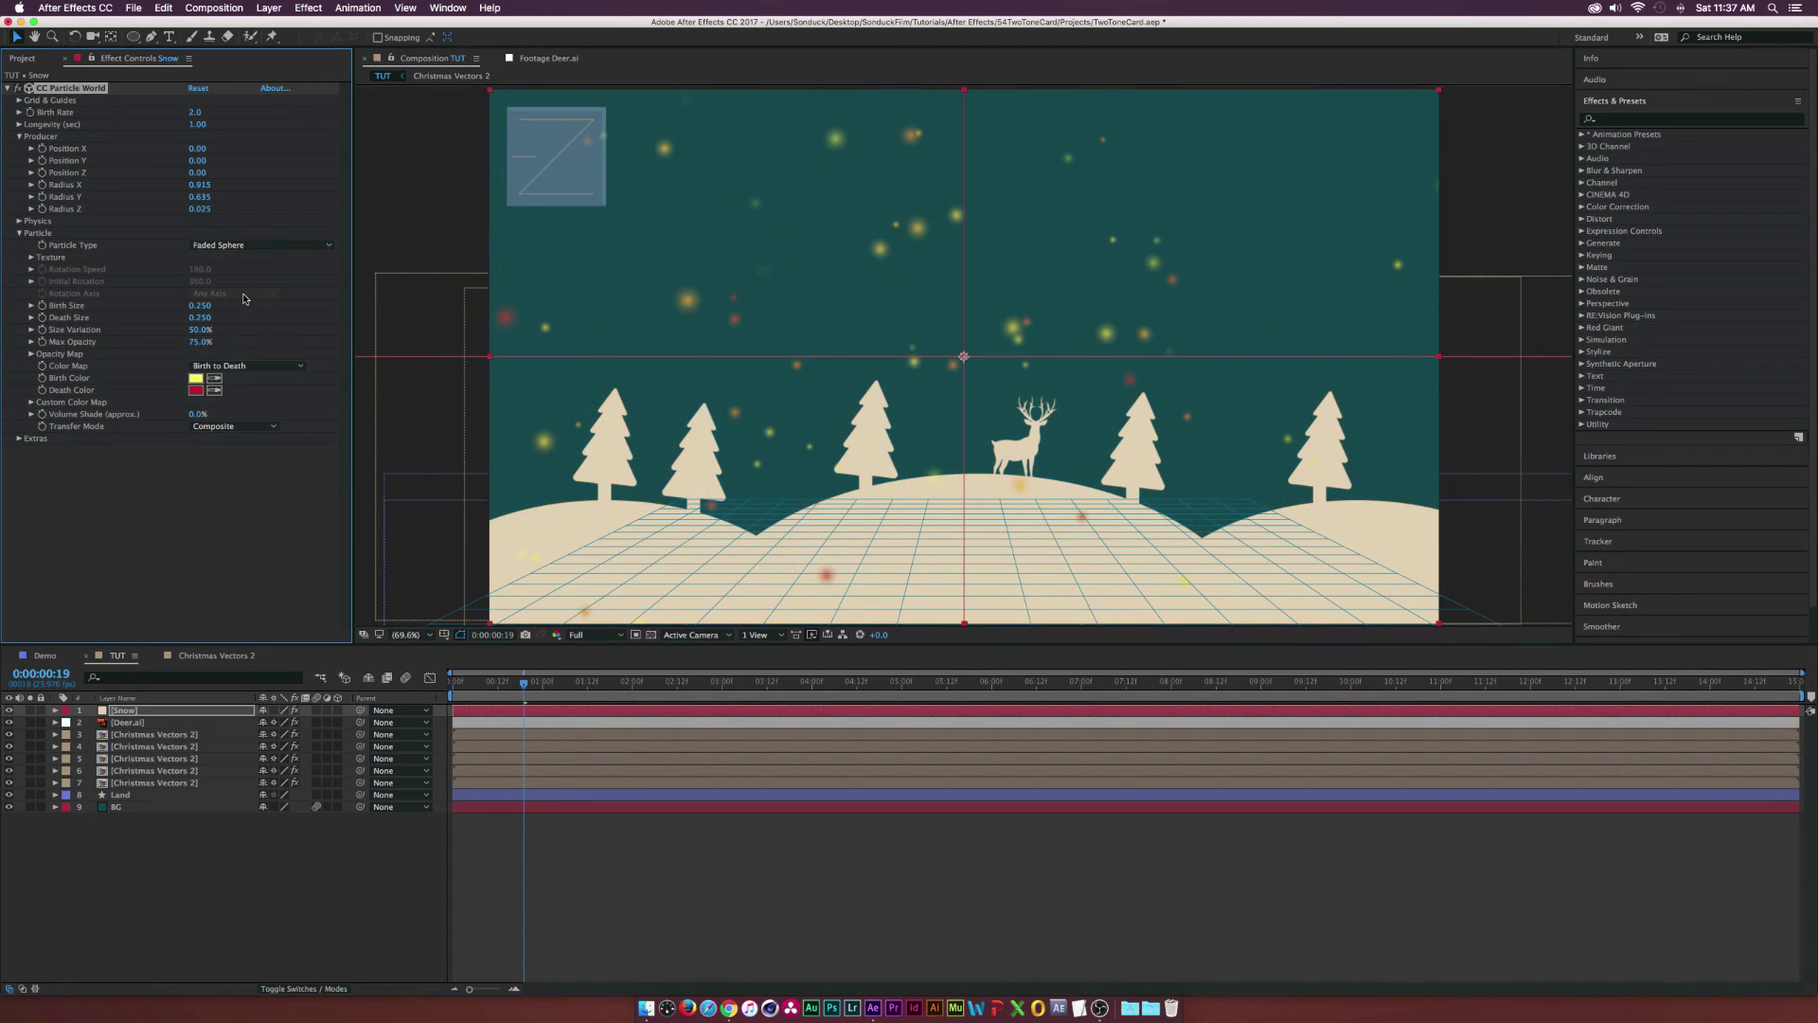
Set the snow particles' birth and death colours to the cream sampled from a tree
{"action": "left_click", "coordinate": [195, 382]}
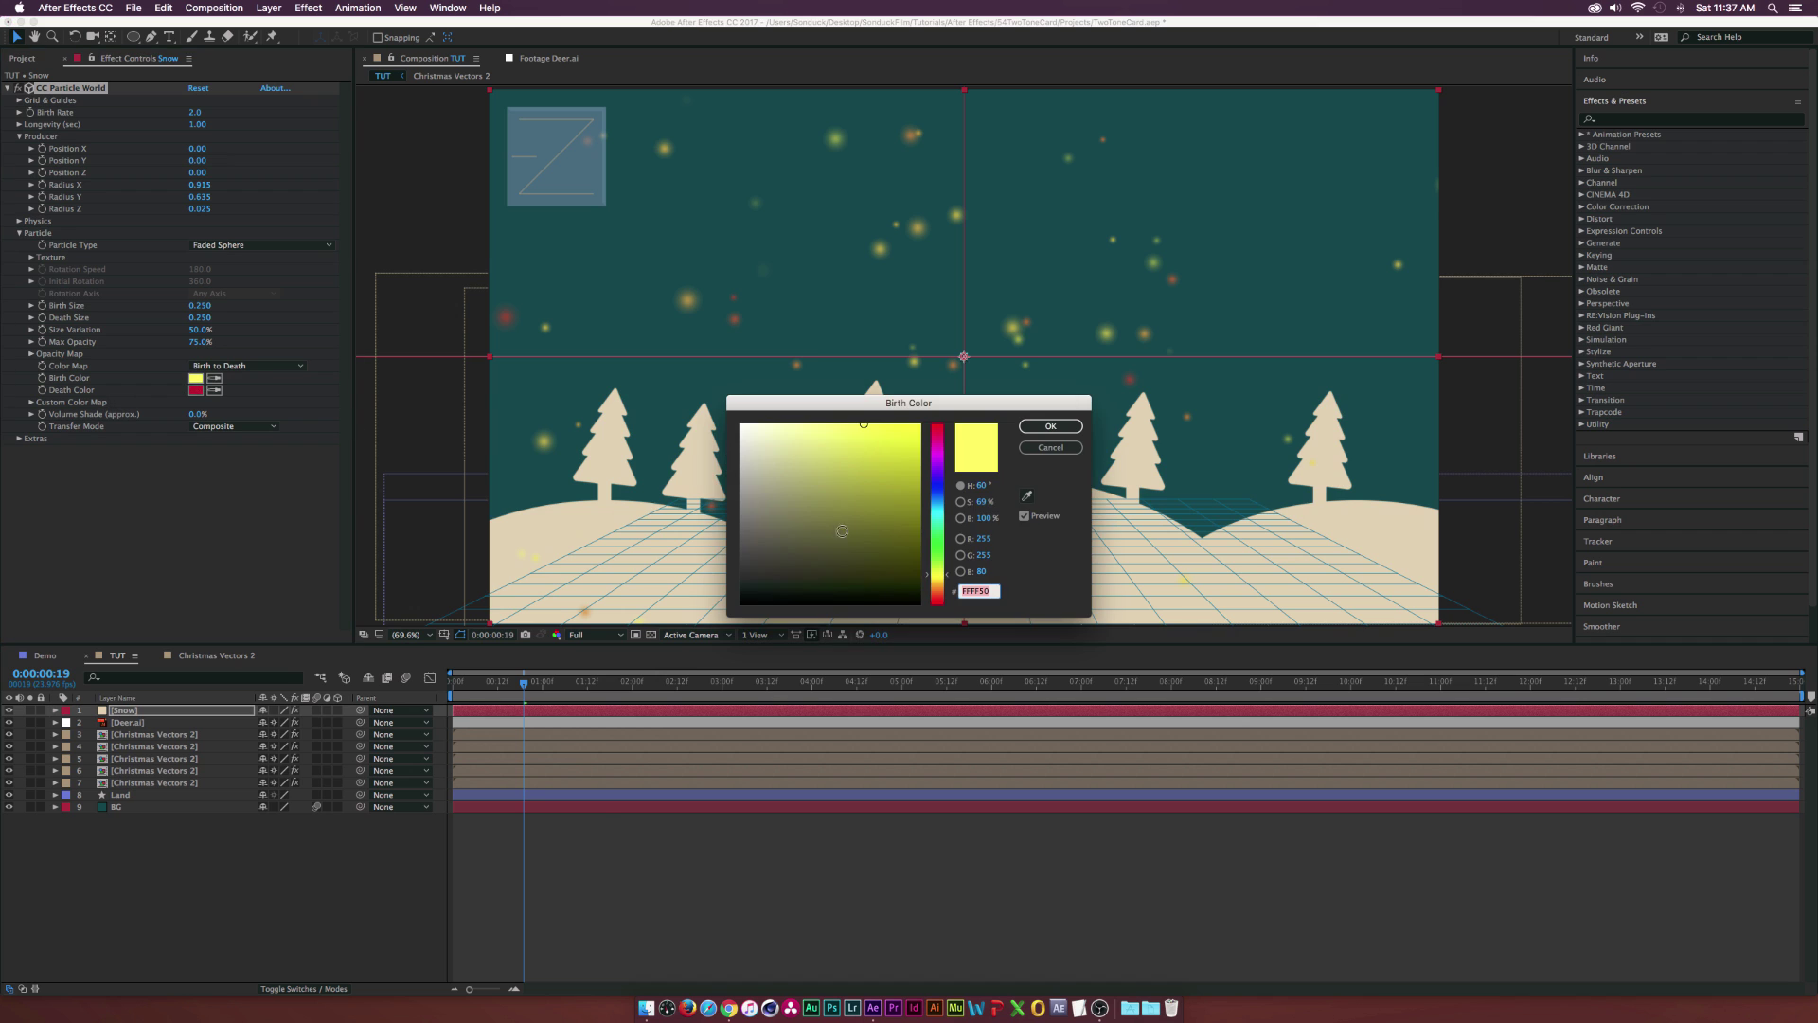
{"action": "left_click", "coordinate": [1025, 495]}
{"action": "left_click", "coordinate": [1131, 445]}
{"action": "left_click", "coordinate": [1051, 426]}
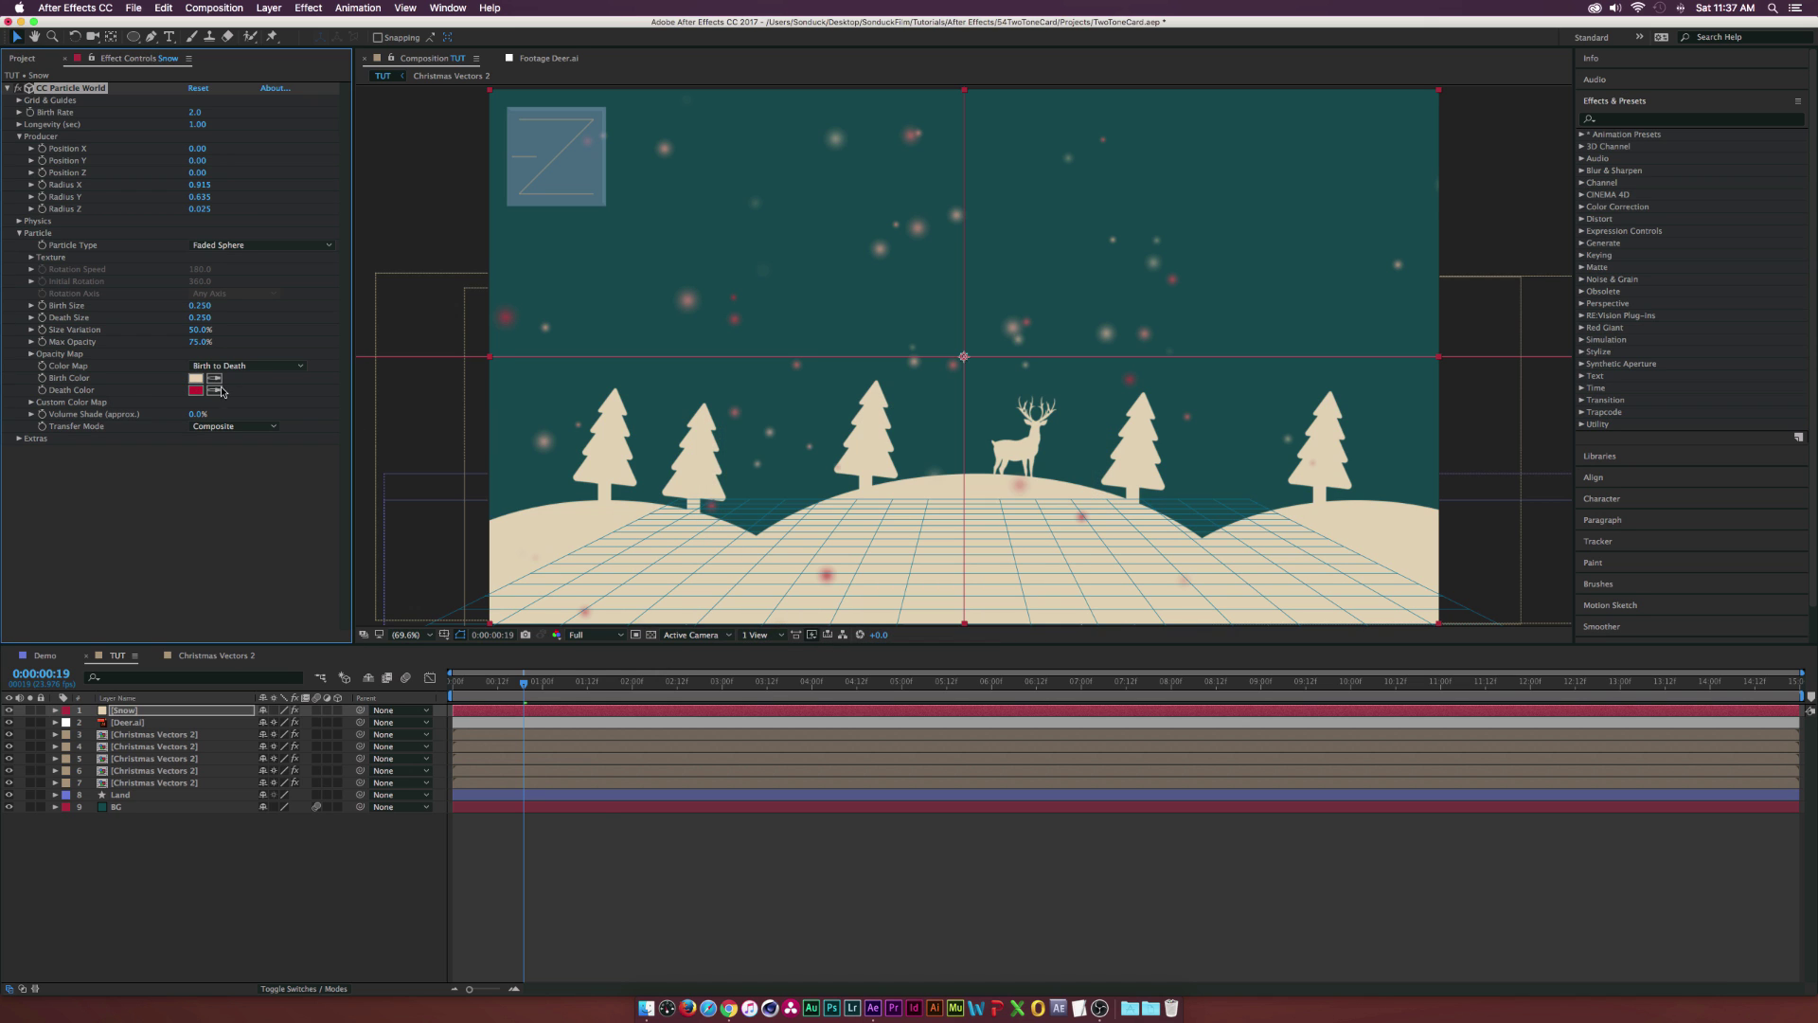
{"action": "left_click", "coordinate": [195, 390]}
{"action": "left_click", "coordinate": [1026, 495]}
{"action": "left_click", "coordinate": [1131, 445]}
{"action": "left_click", "coordinate": [1051, 426]}
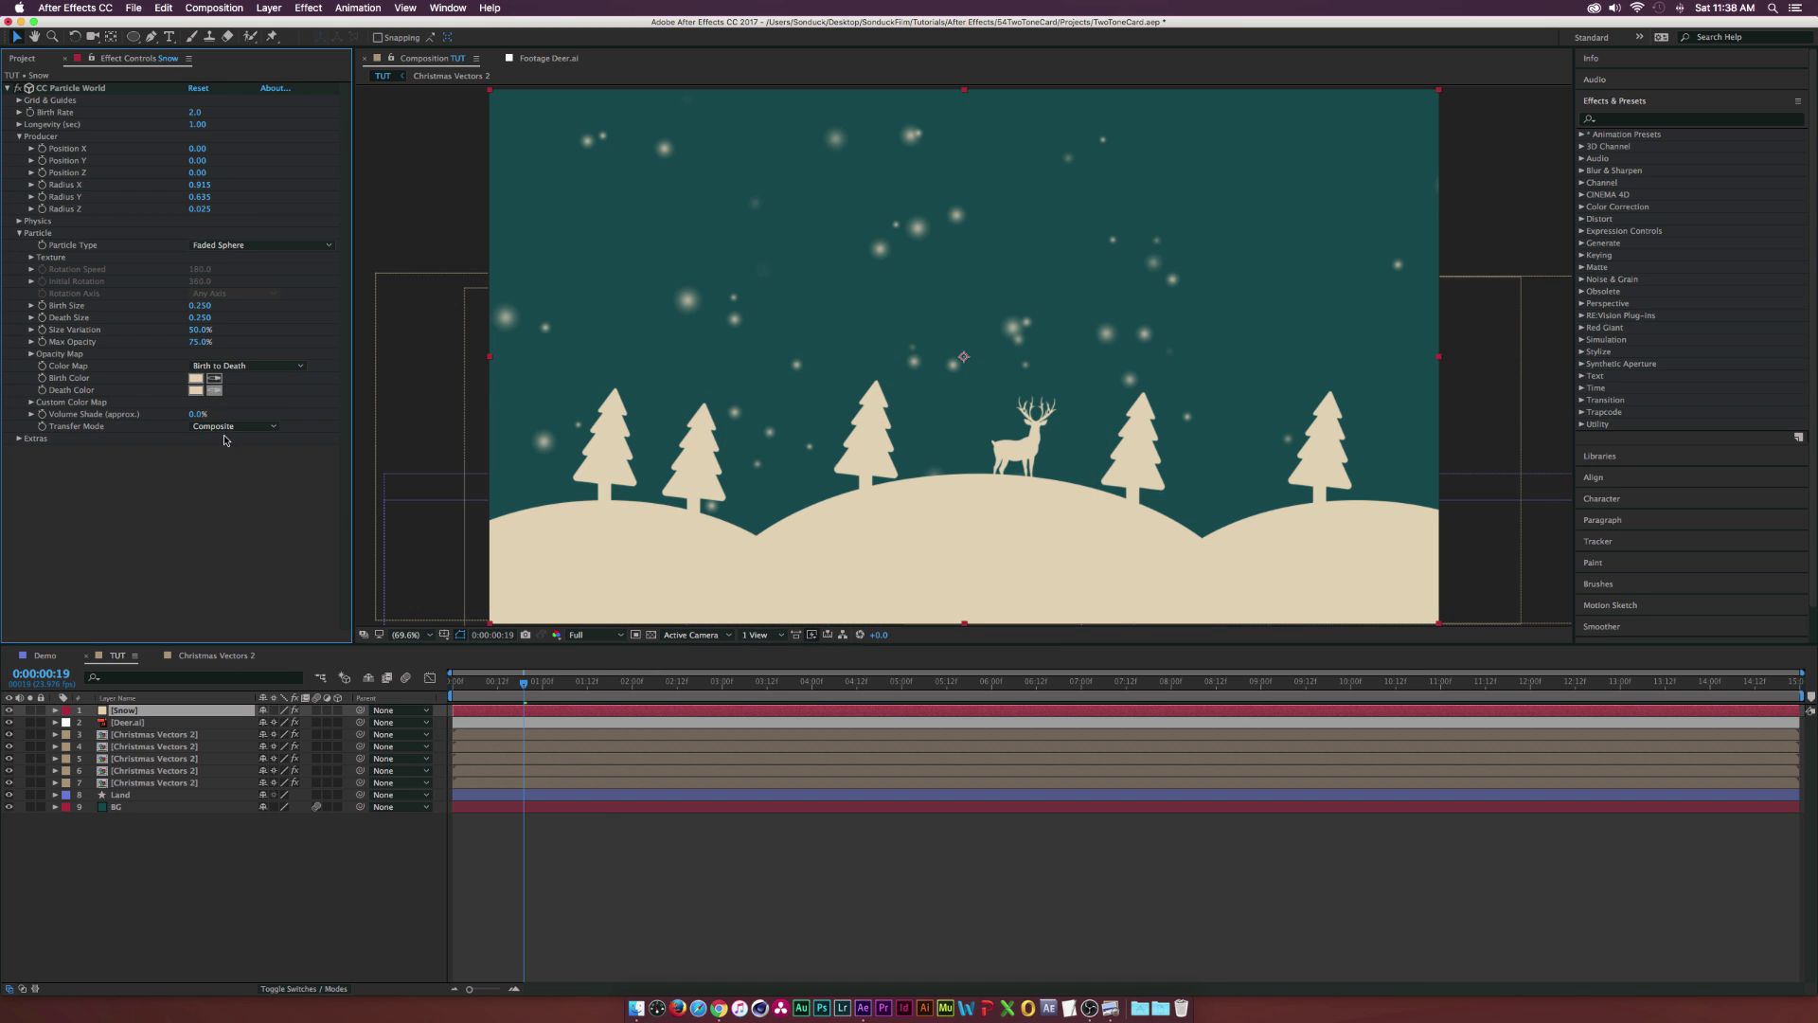
Set the snow particles' birth size and death size to 0.050 and their max opacity to 100%
{"action": "left_click", "coordinate": [197, 304]}
{"action": "key", "text": "Tab"}
{"action": "key", "text": "Return"}
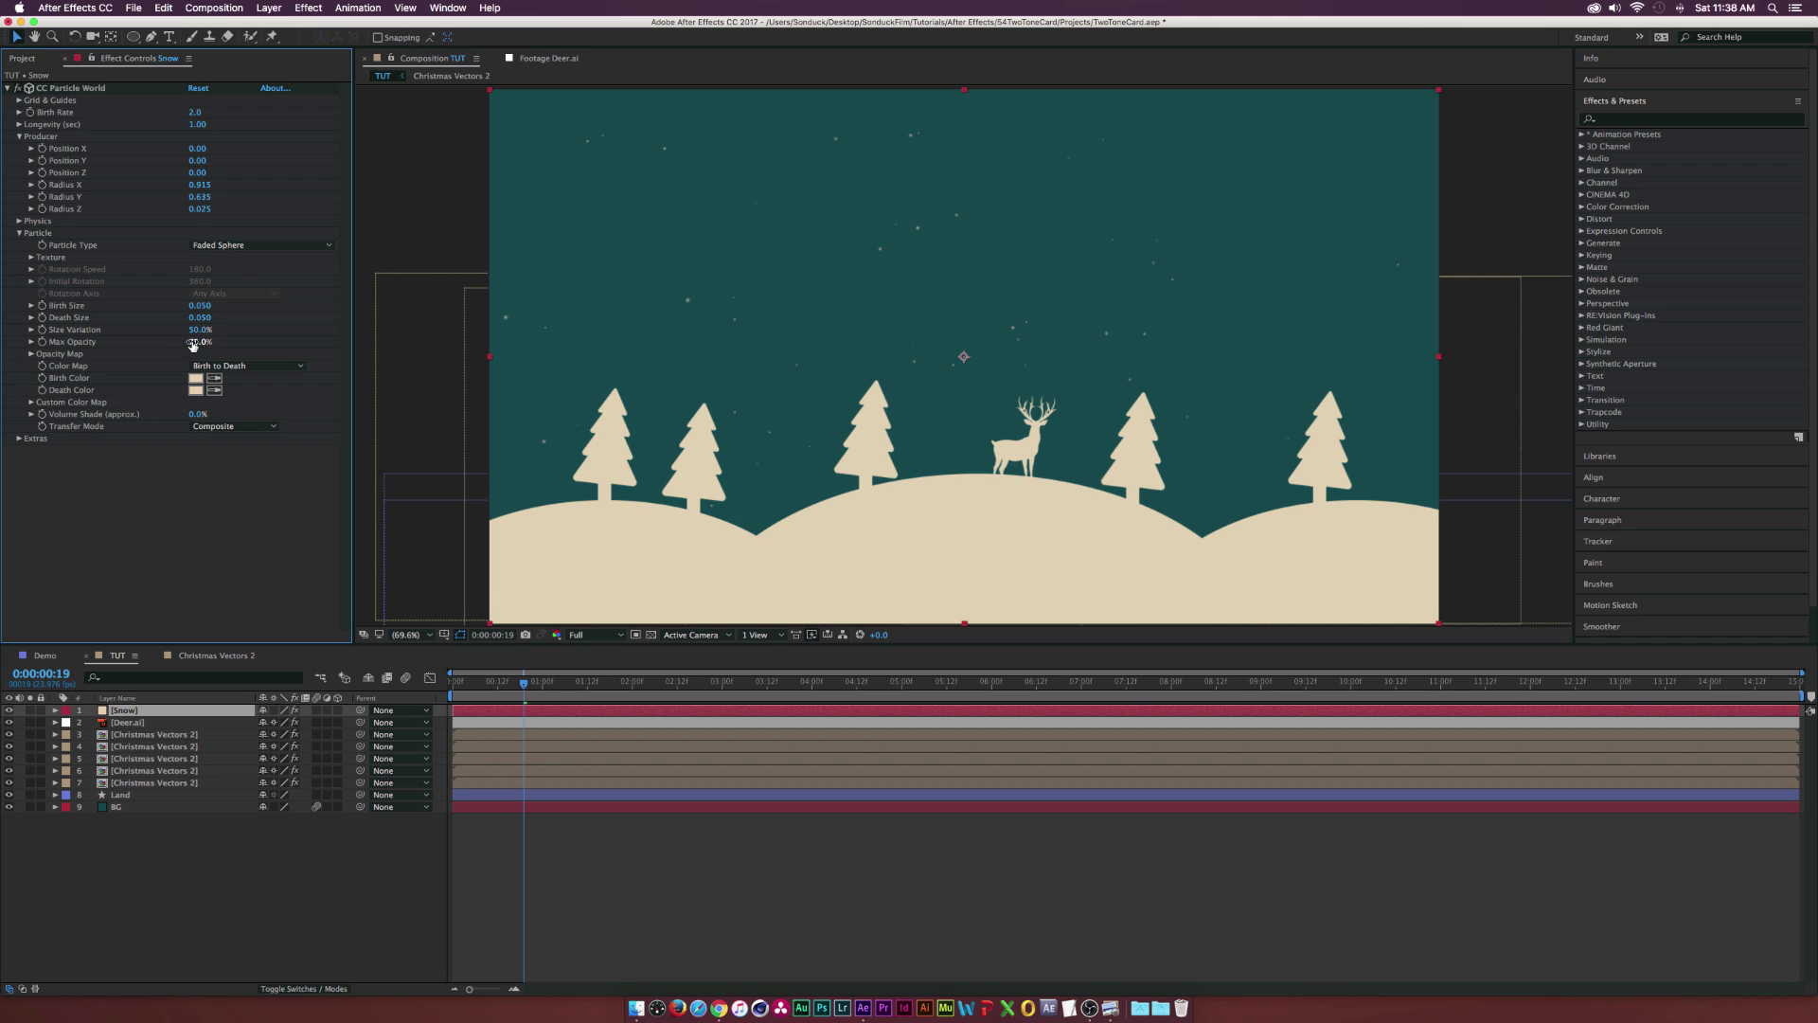
{"action": "left_click_drag", "start_coordinate": [199, 341], "coordinate": [288, 355]}
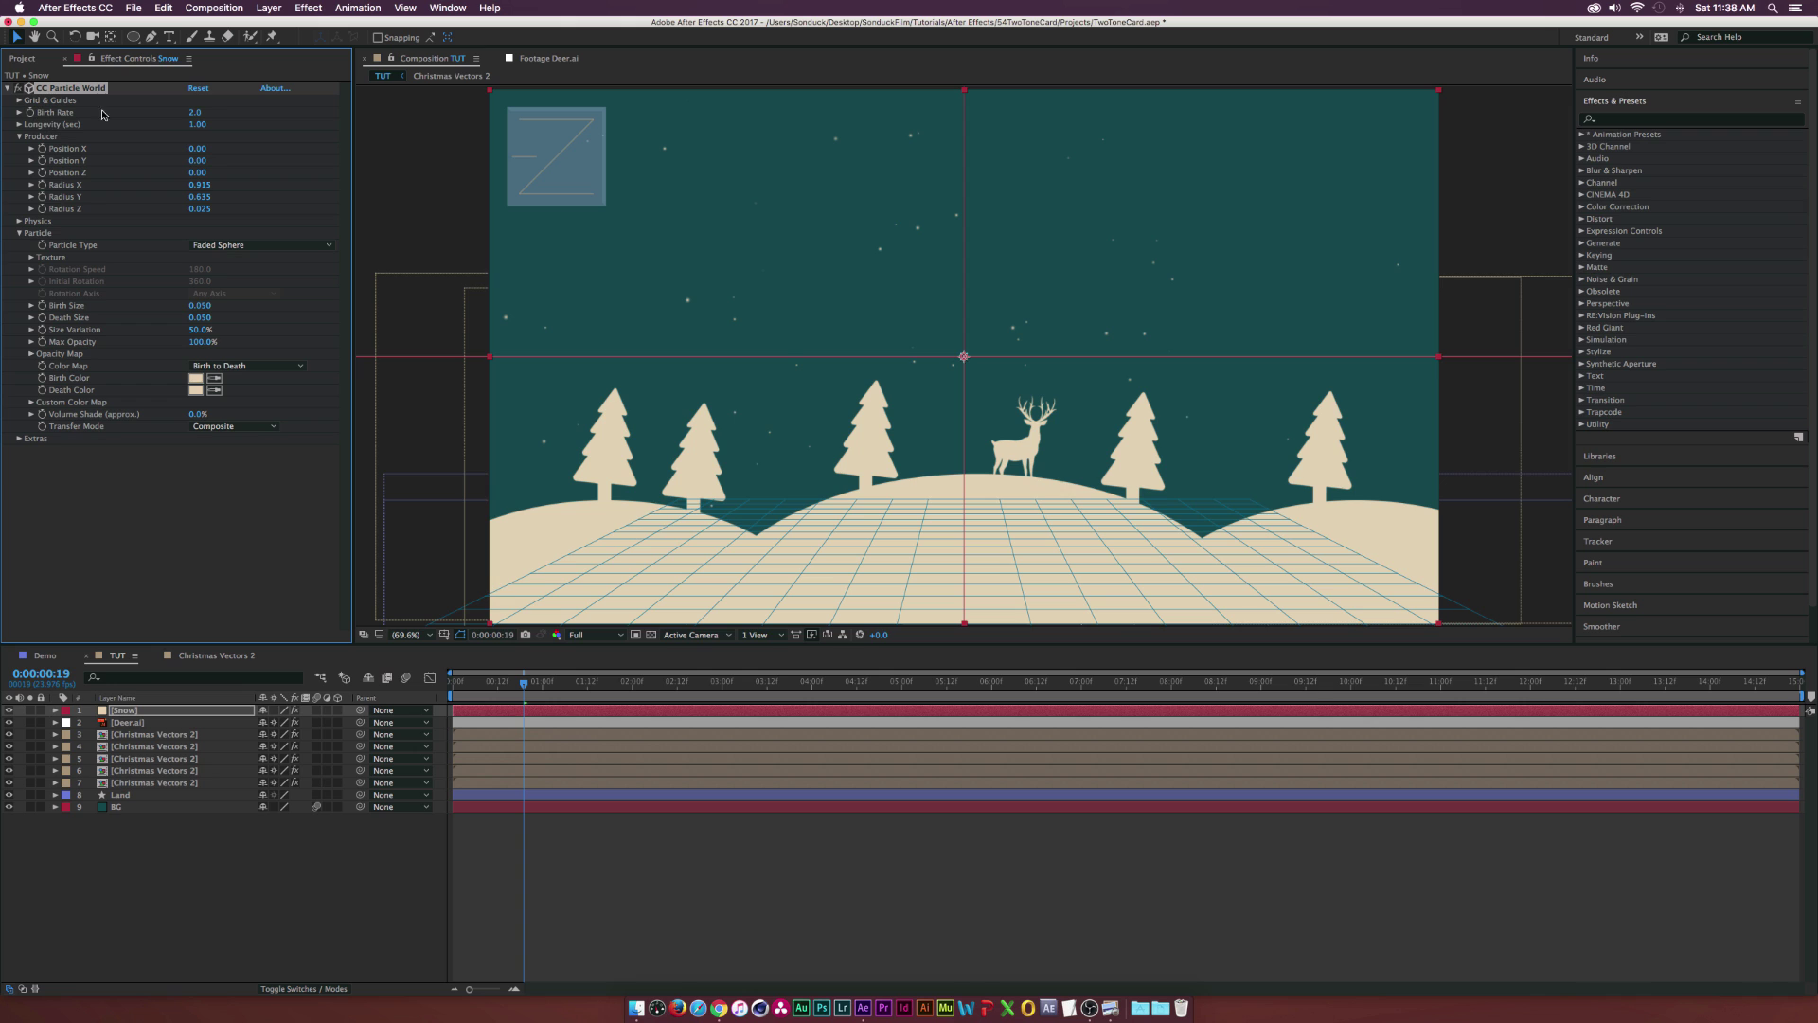
Set the snow's birth rate to 6 and its longevity to 6 seconds
{"action": "left_click", "coordinate": [196, 112]}
{"action": "type", "text": "6"}
{"action": "key", "text": "Return"}
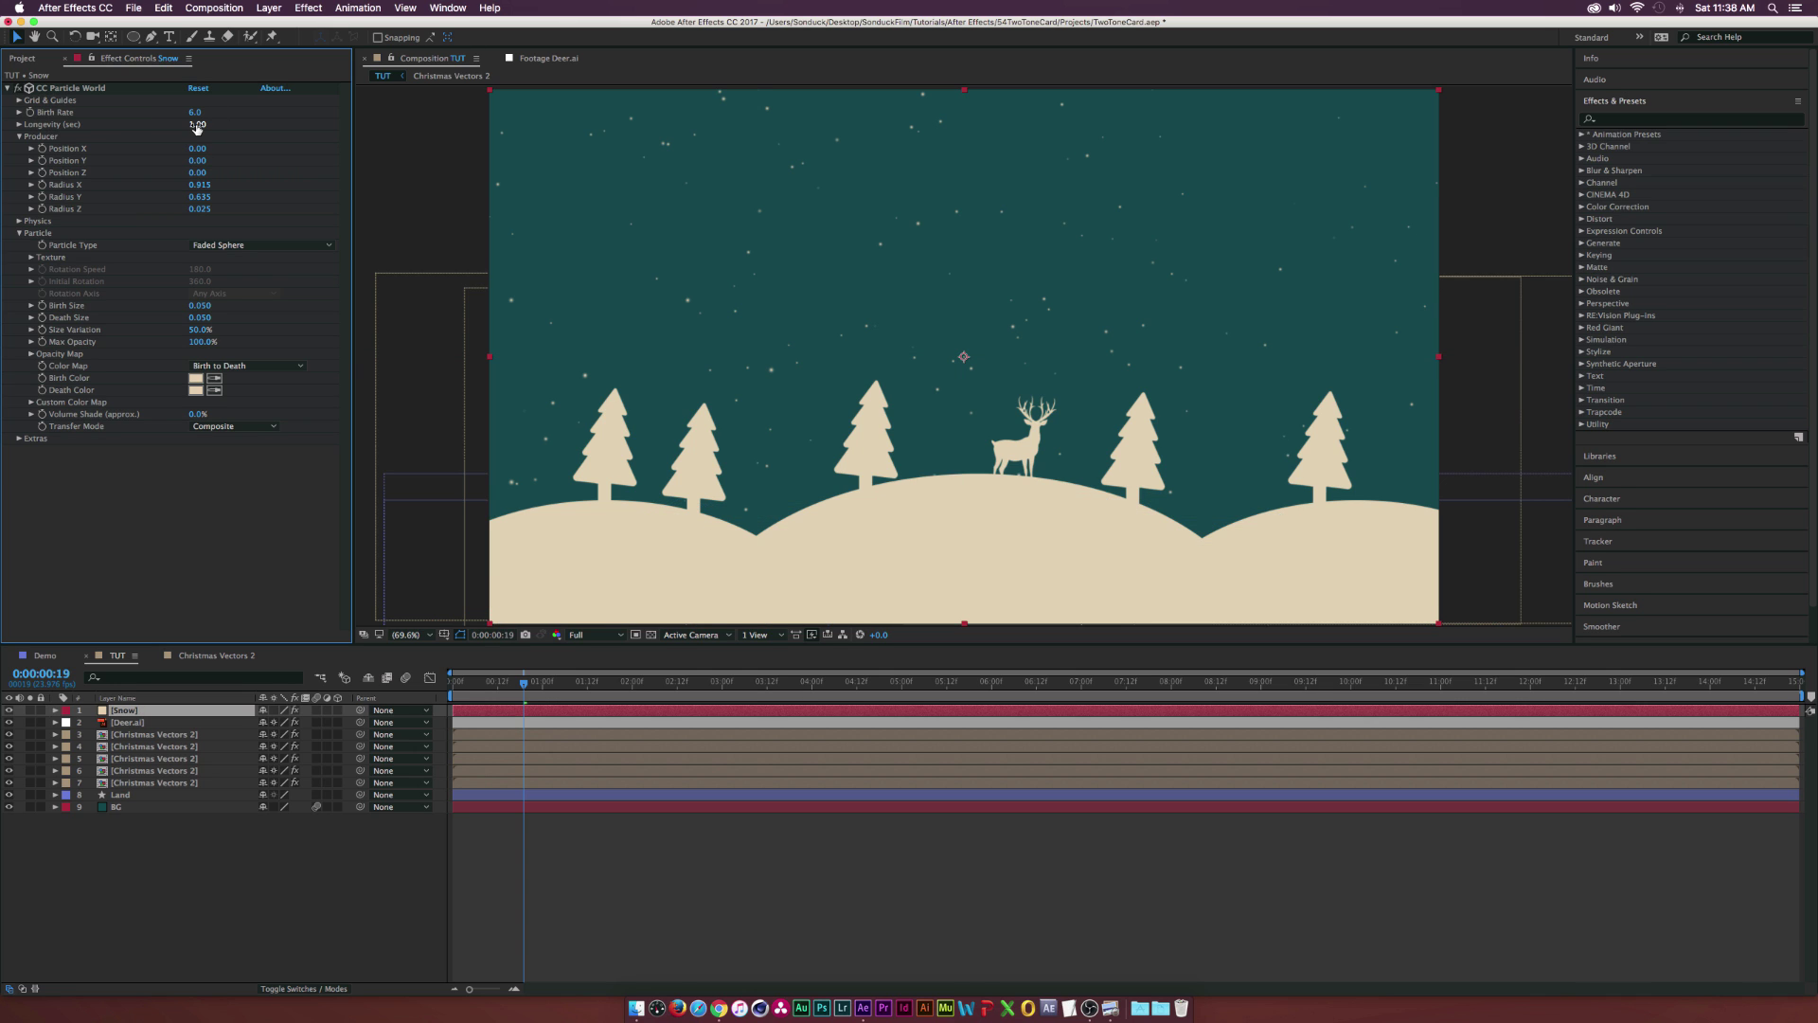
{"action": "left_click", "coordinate": [197, 125]}
{"action": "type", "text": "6"}
{"action": "key", "text": "Return"}
Set the snow's physics animation to Twirl with a velocity of 0.2
{"action": "left_click", "coordinate": [18, 221]}
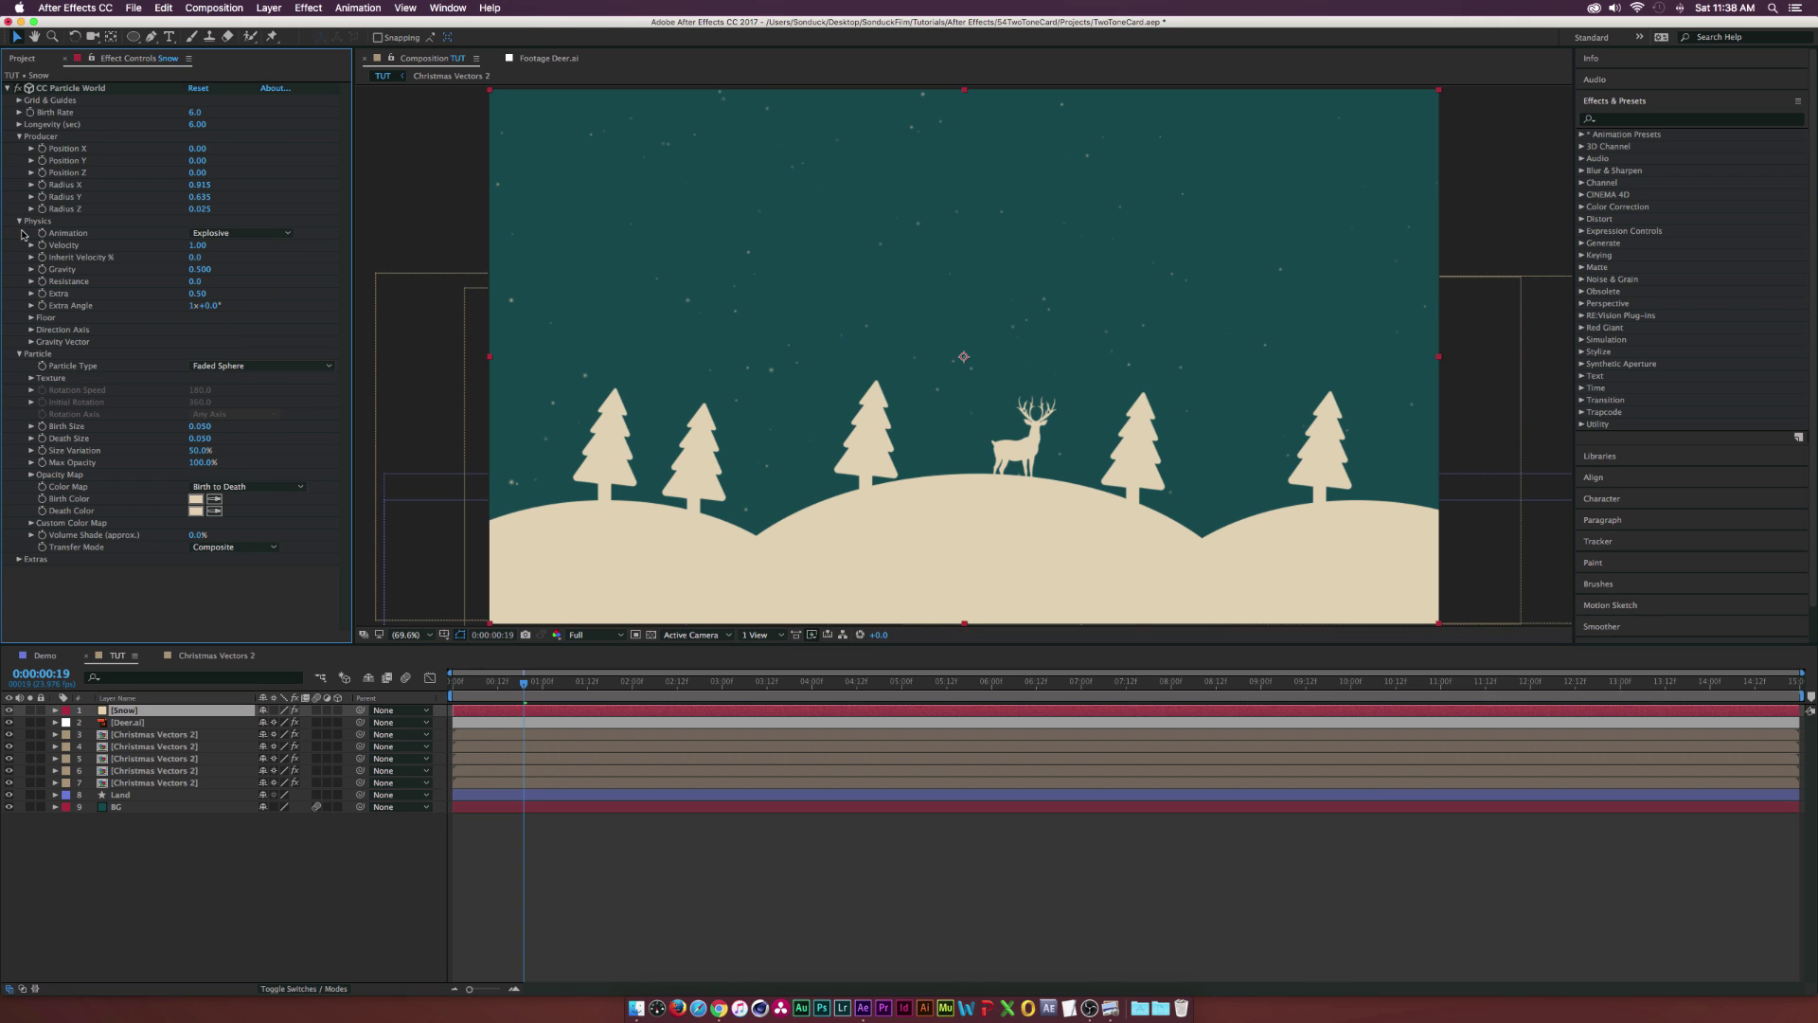
{"action": "left_click", "coordinate": [226, 235]}
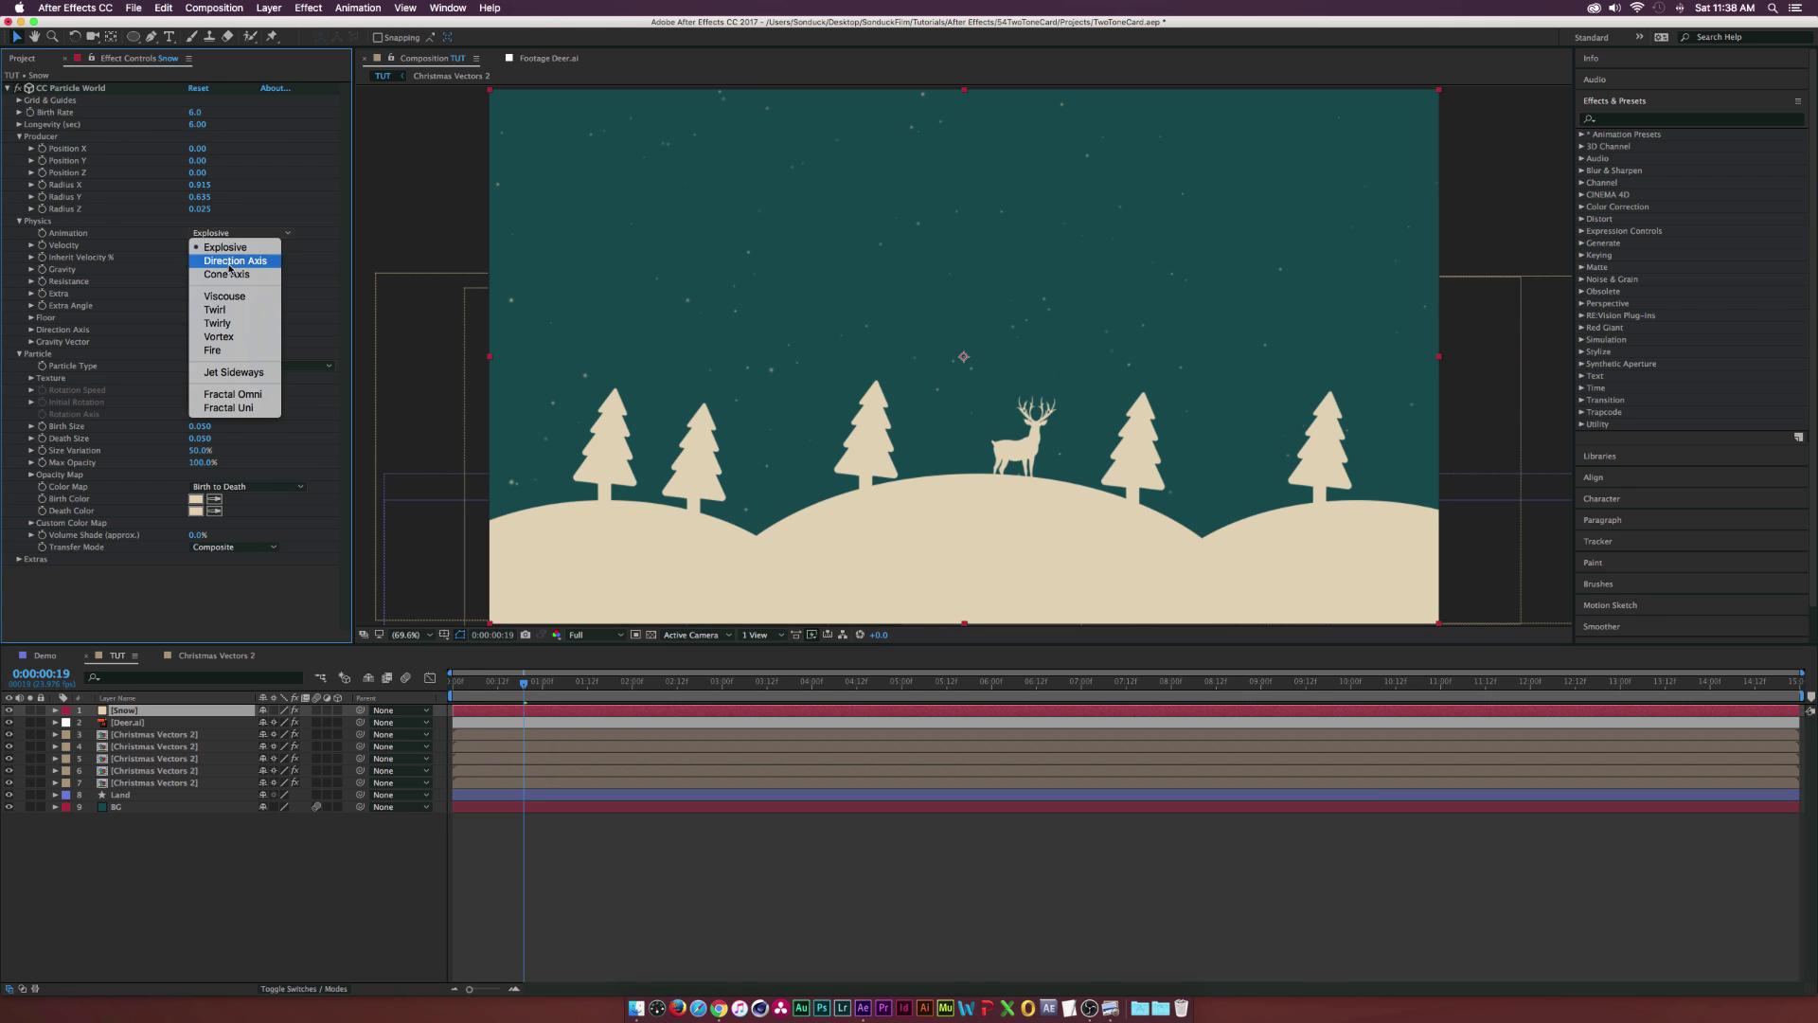
{"action": "left_click", "coordinate": [224, 314]}
{"action": "left_click", "coordinate": [194, 245]}
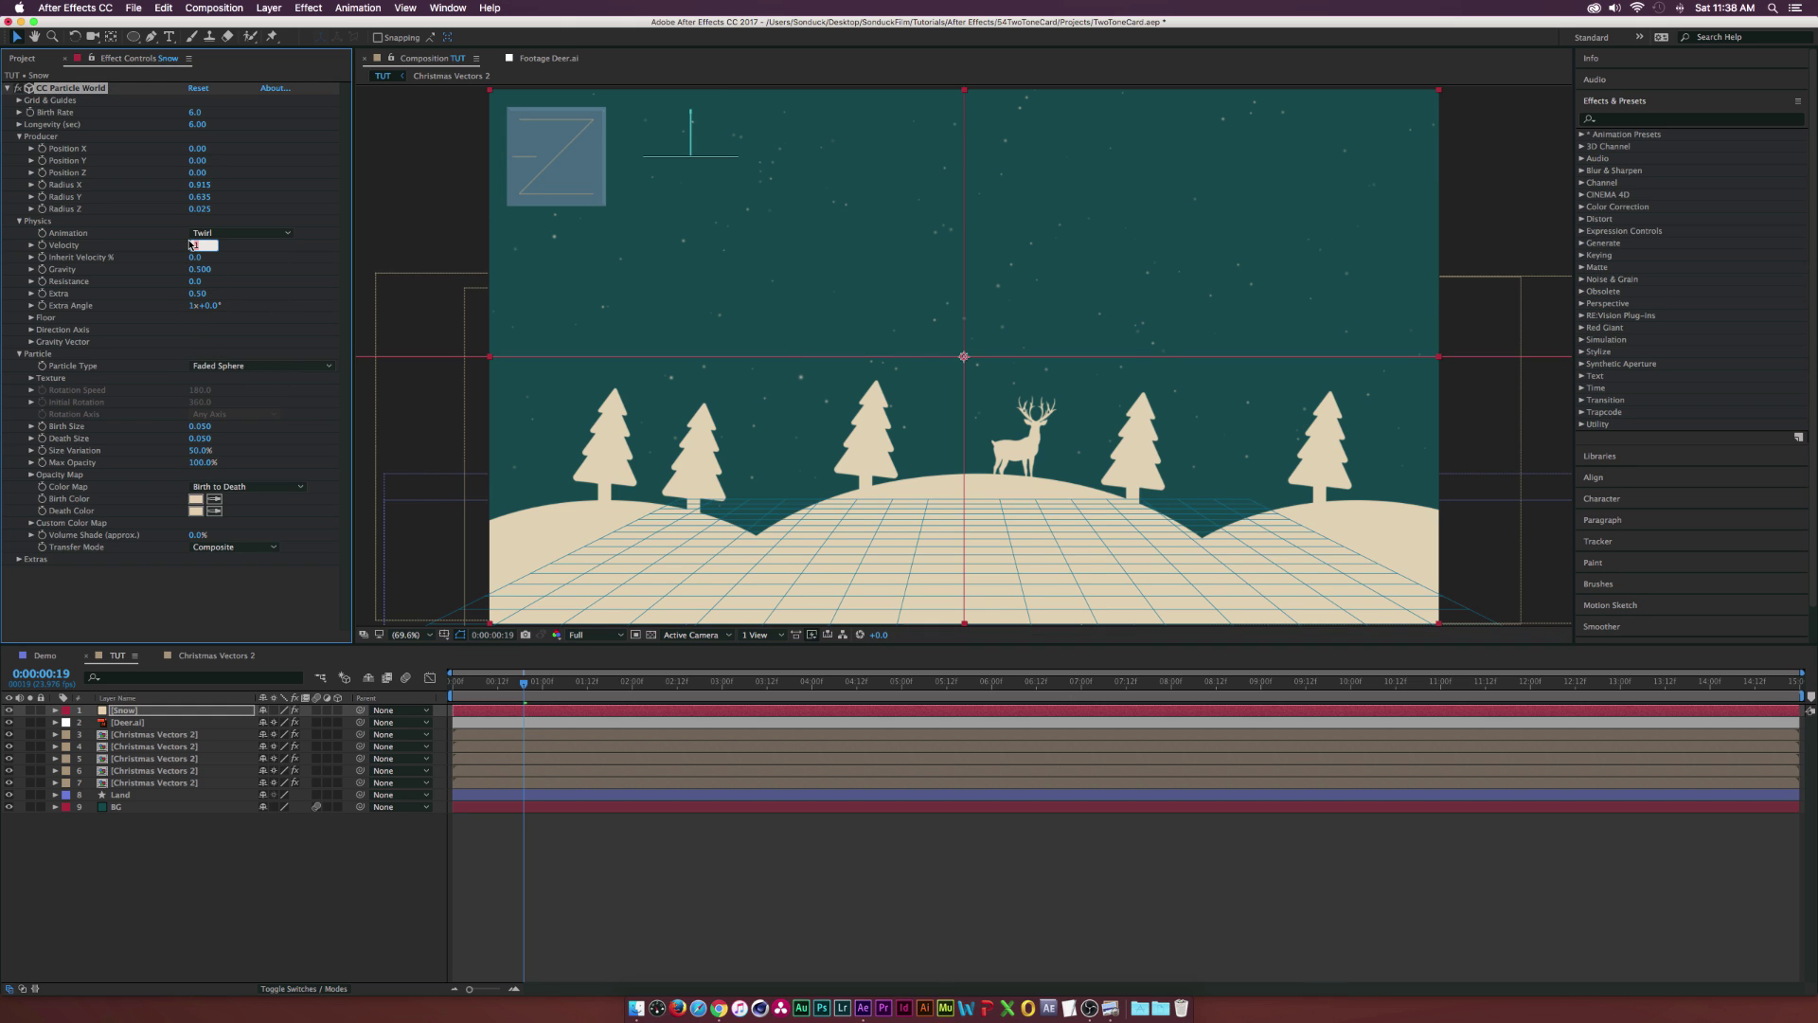
{"action": "type", "text": ".2"}
{"action": "key", "text": "Return"}
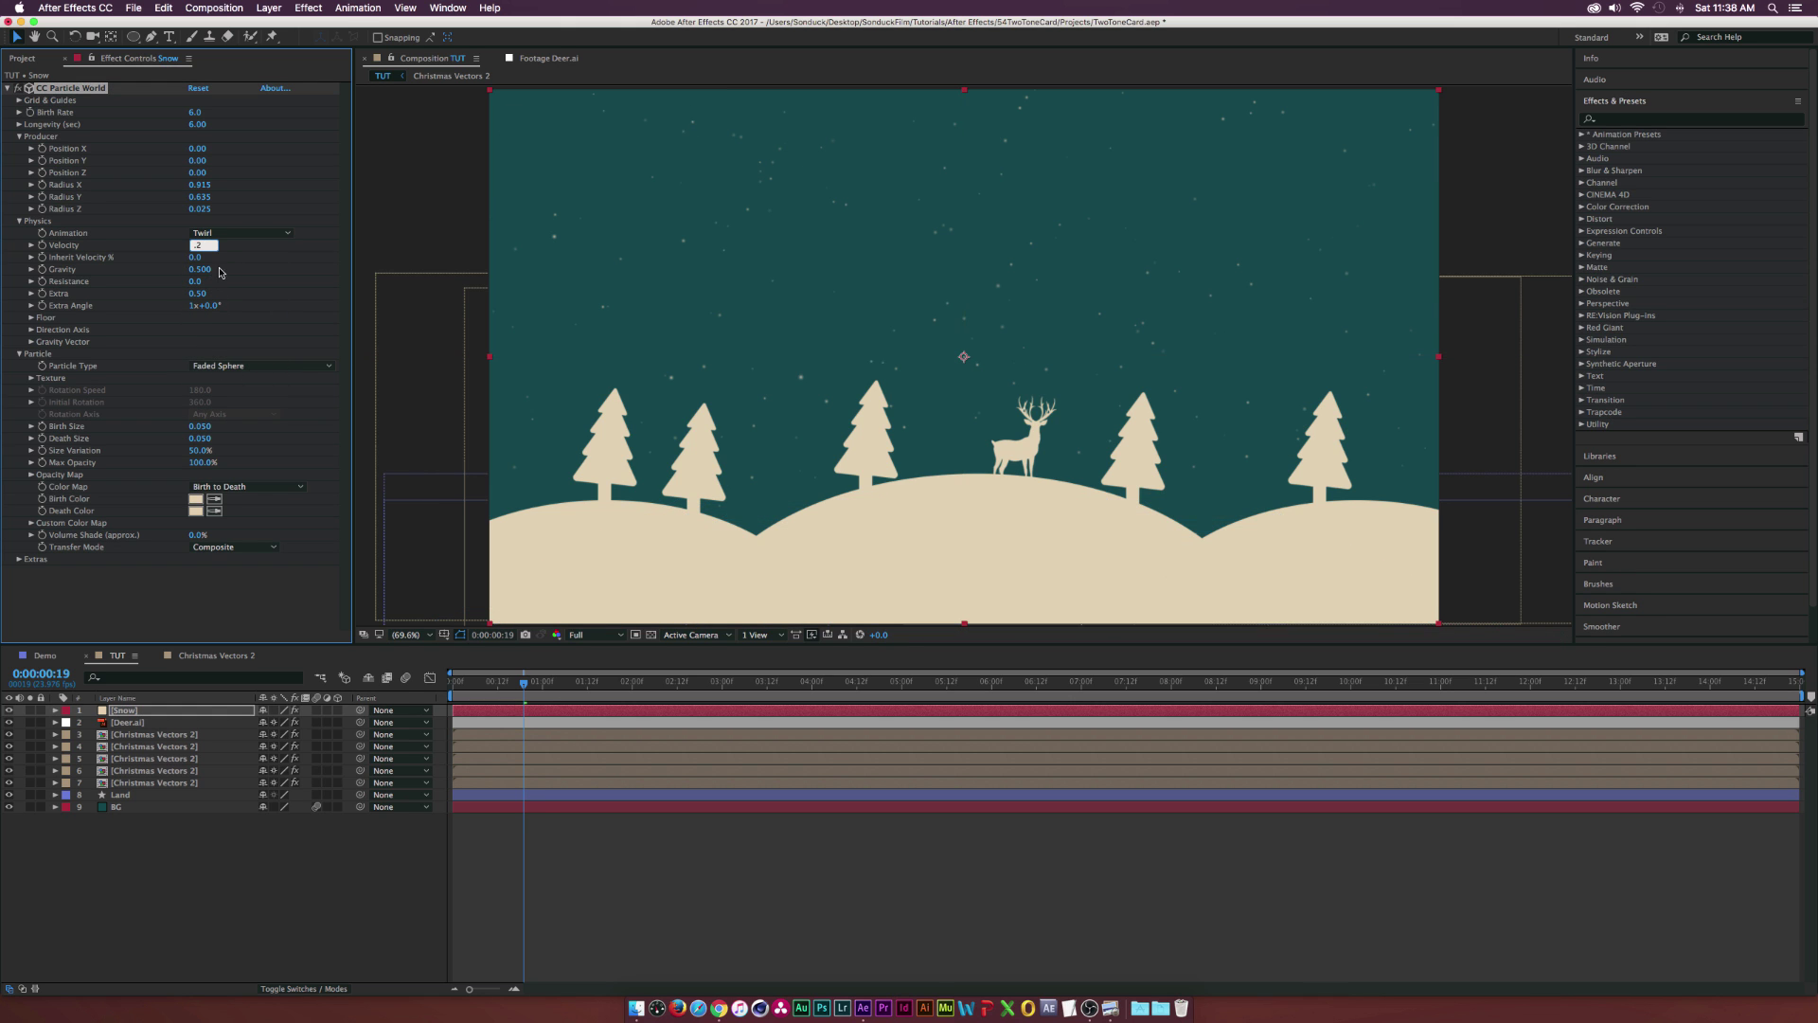
Set the snow's gravity to 0.04 and its resistance to 0.5
{"action": "left_click", "coordinate": [194, 269]}
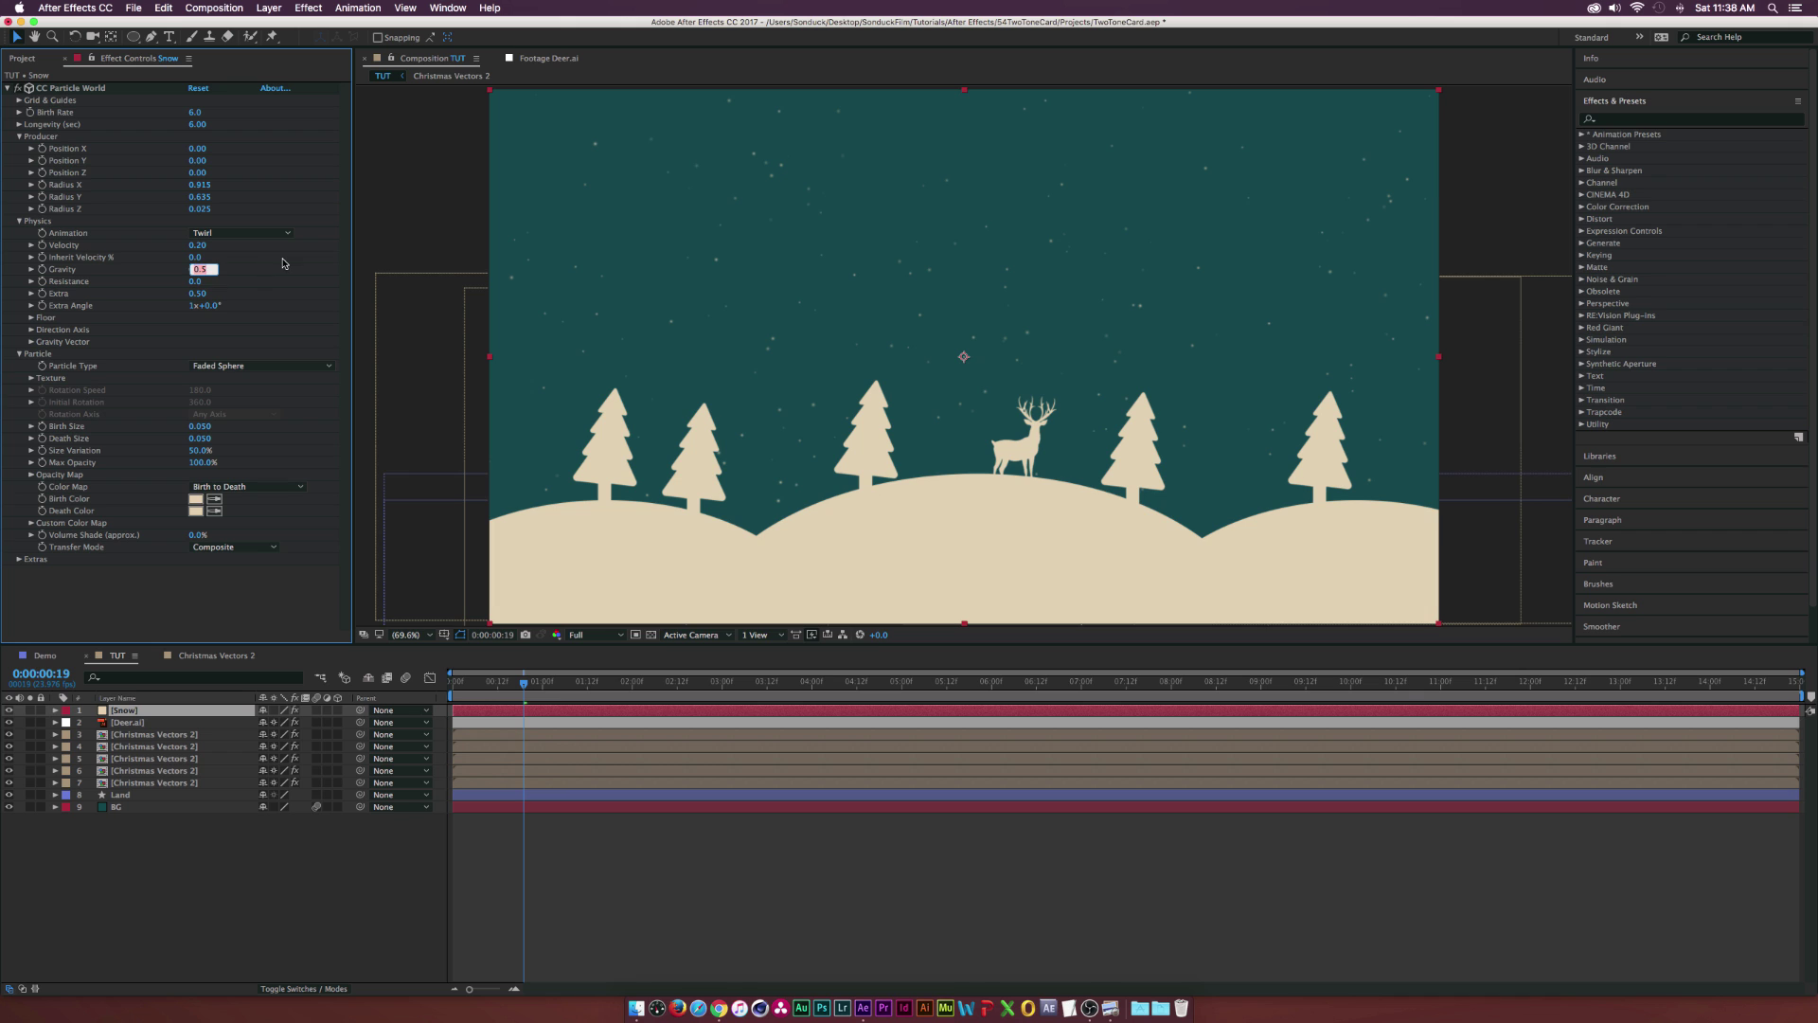
{"action": "type", "text": ".04"}
{"action": "key", "text": "Return"}
{"action": "left_click", "coordinate": [330, 252]}
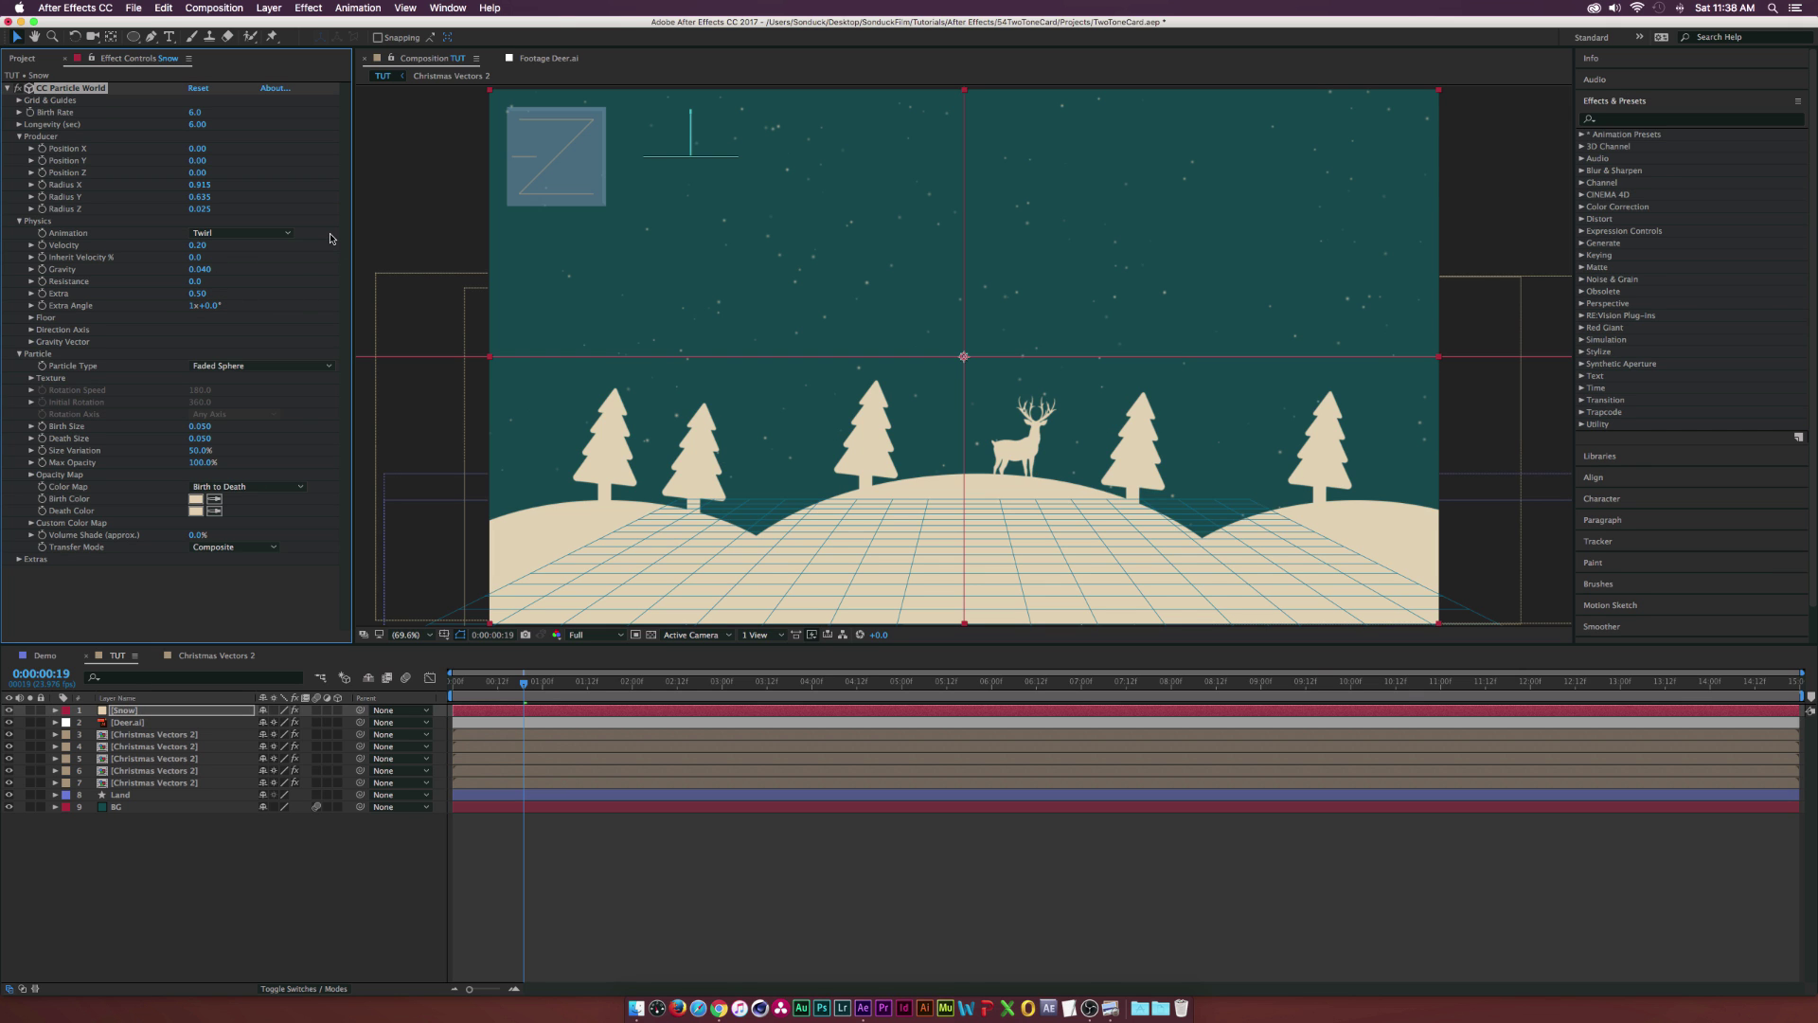
{"action": "left_click", "coordinate": [196, 281]}
{"action": "key", "text": "Return"}
Preview the falling particles with the Snow layer soloed, ending at 0:00:01:15 with all layers shown again
{"action": "key", "text": "space"}
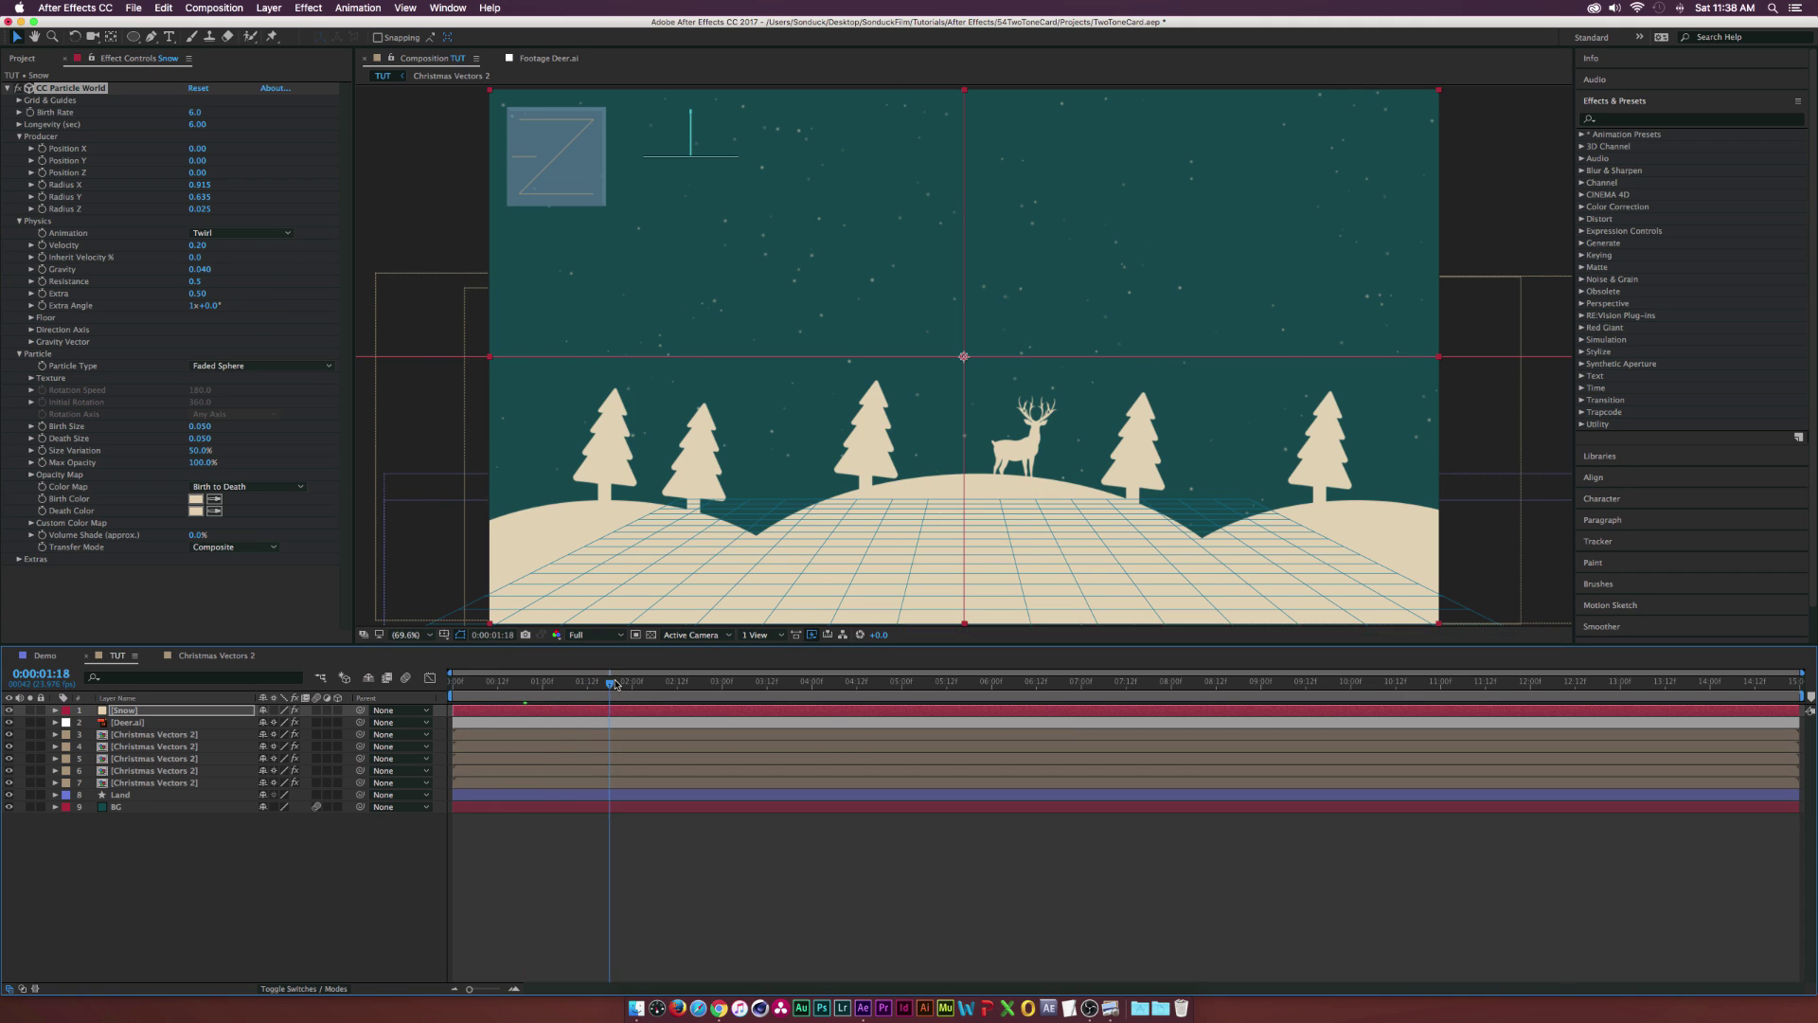
{"action": "left_click", "coordinate": [30, 710]}
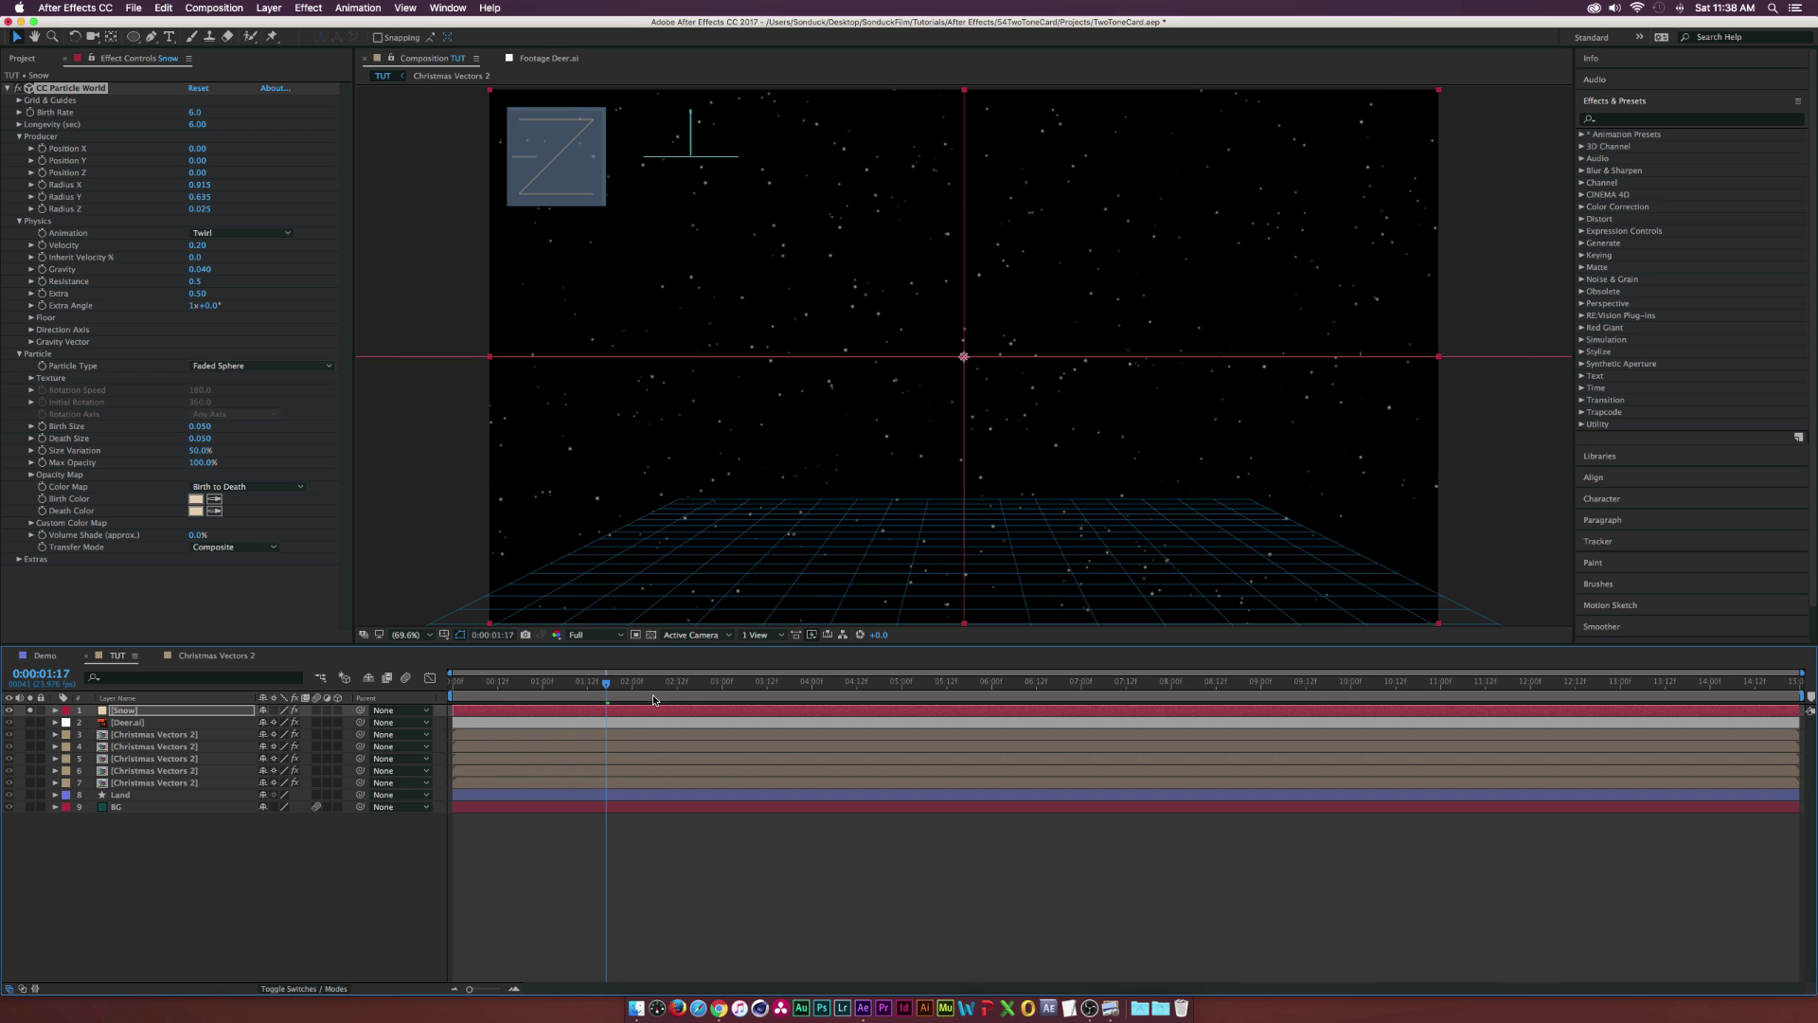
{"action": "left_click", "coordinate": [628, 685]}
{"action": "mouse_move", "coordinate": [629, 686]}
{"action": "left_mouse_down"}
{"action": "mouse_move", "coordinate": [947, 685]}
{"action": "mouse_move", "coordinate": [599, 686]}
{"action": "left_mouse_up"}
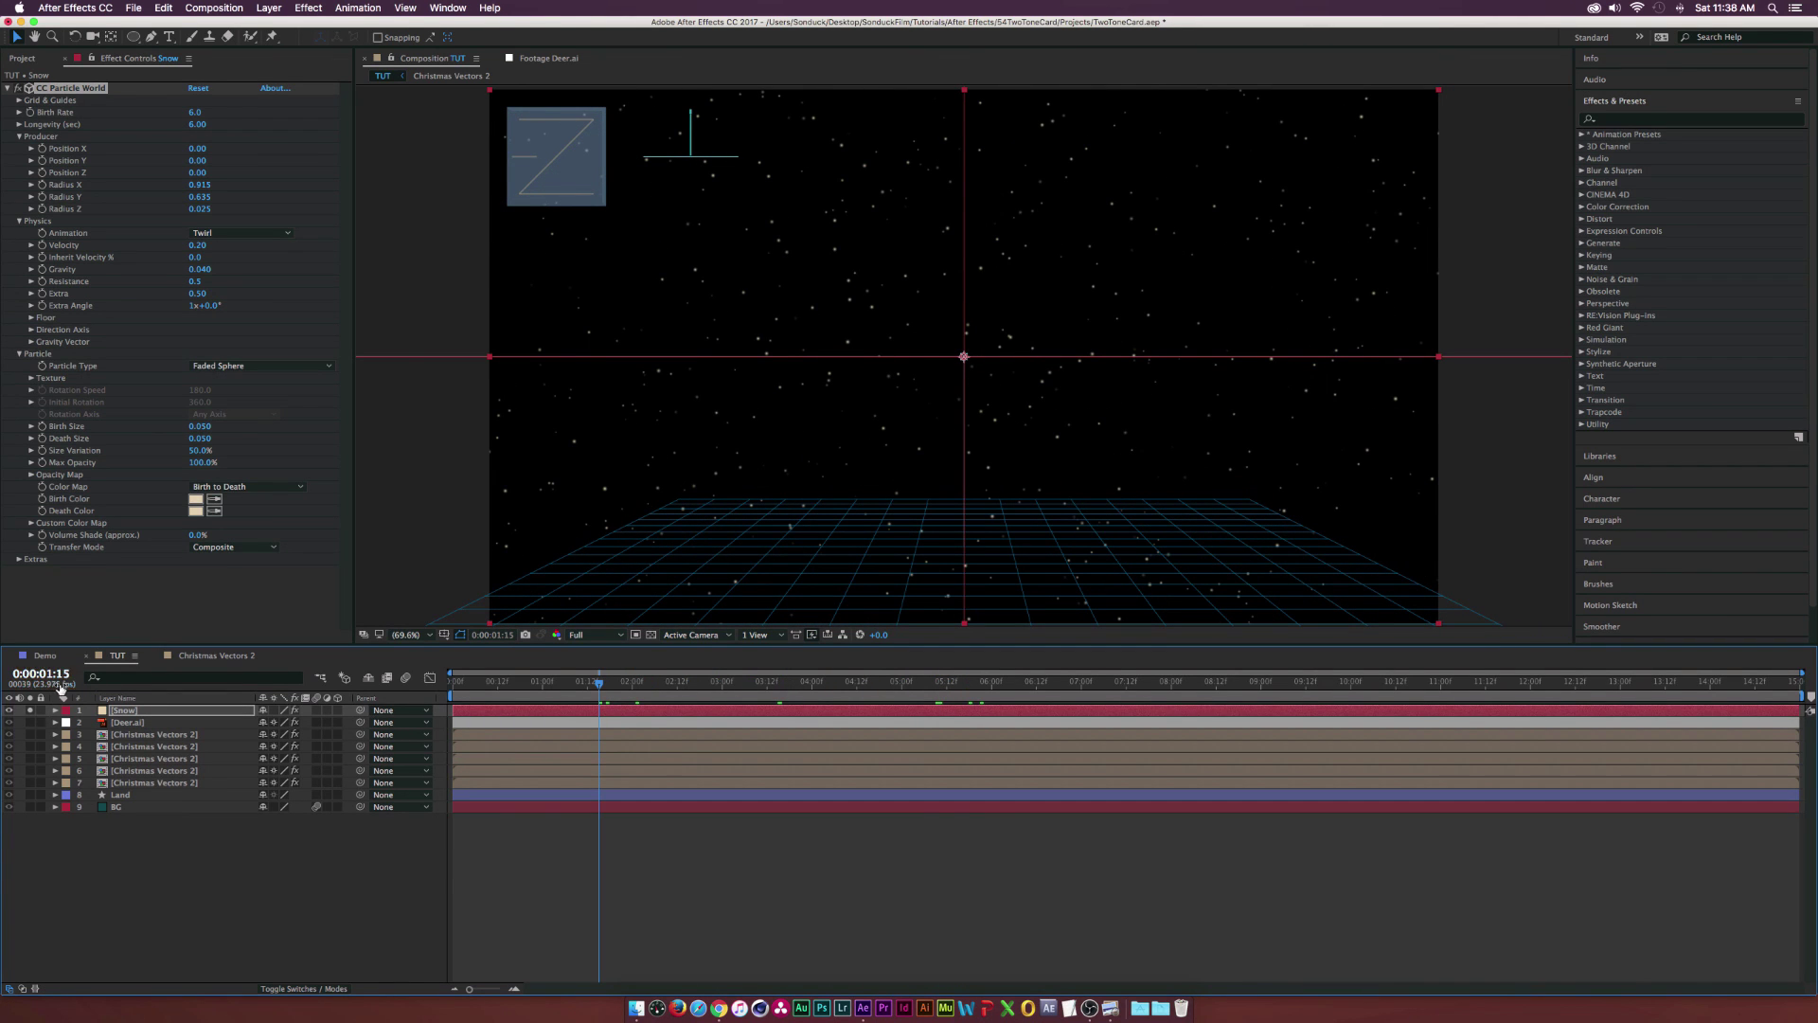
{"action": "left_click", "coordinate": [29, 710]}
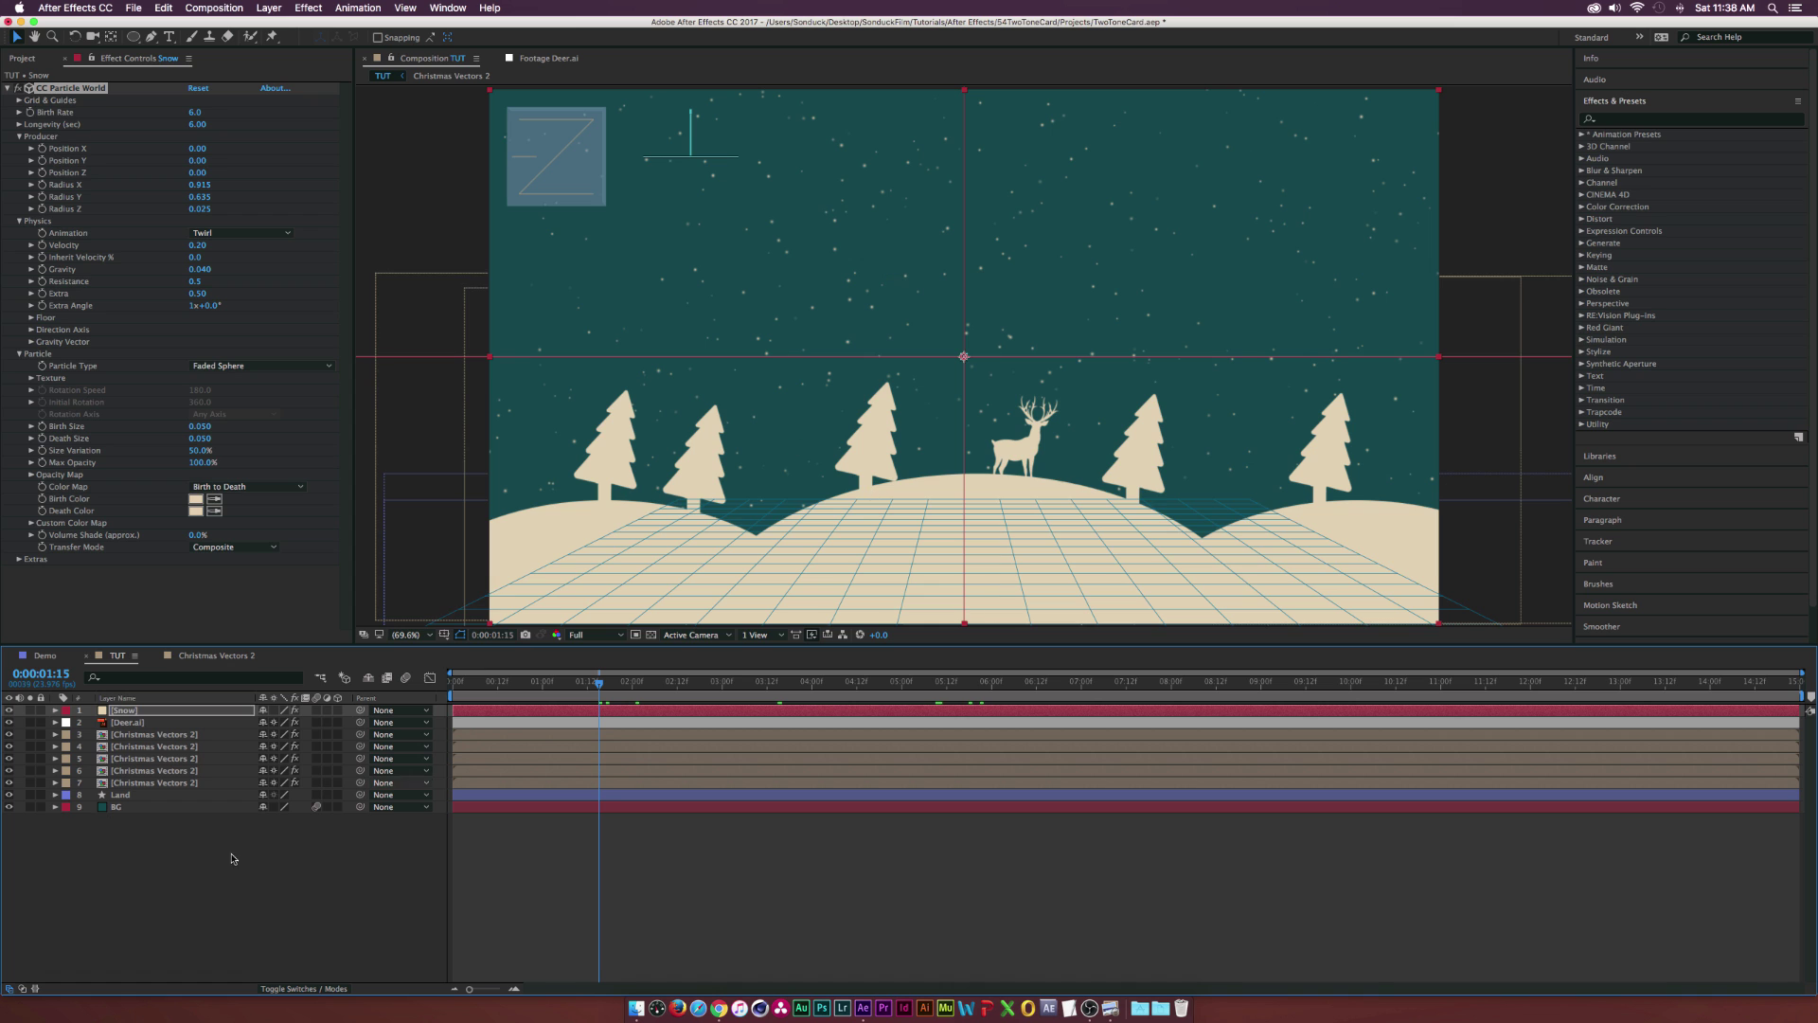
Inspect the Snowflake.png footage and add it to TUT as the top layer
{"action": "left_click", "coordinate": [22, 58]}
{"action": "double_click", "coordinate": [55, 281]}
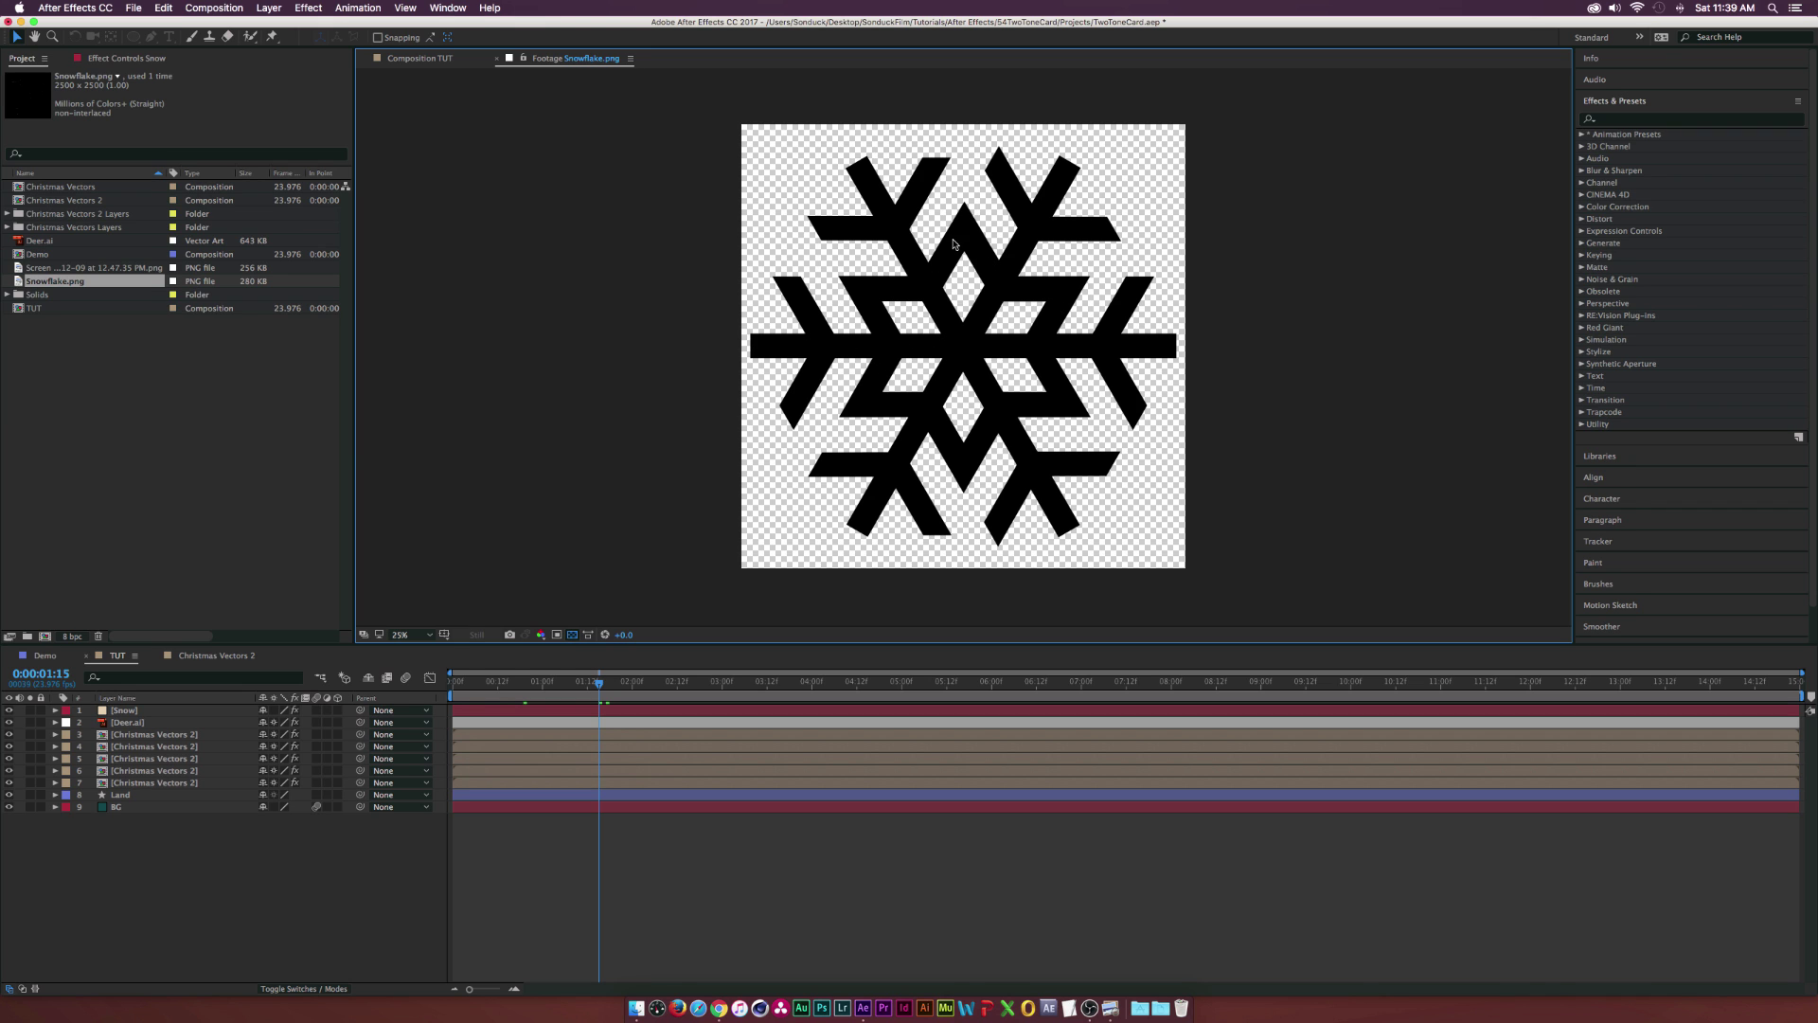
{"action": "left_click", "coordinate": [439, 59]}
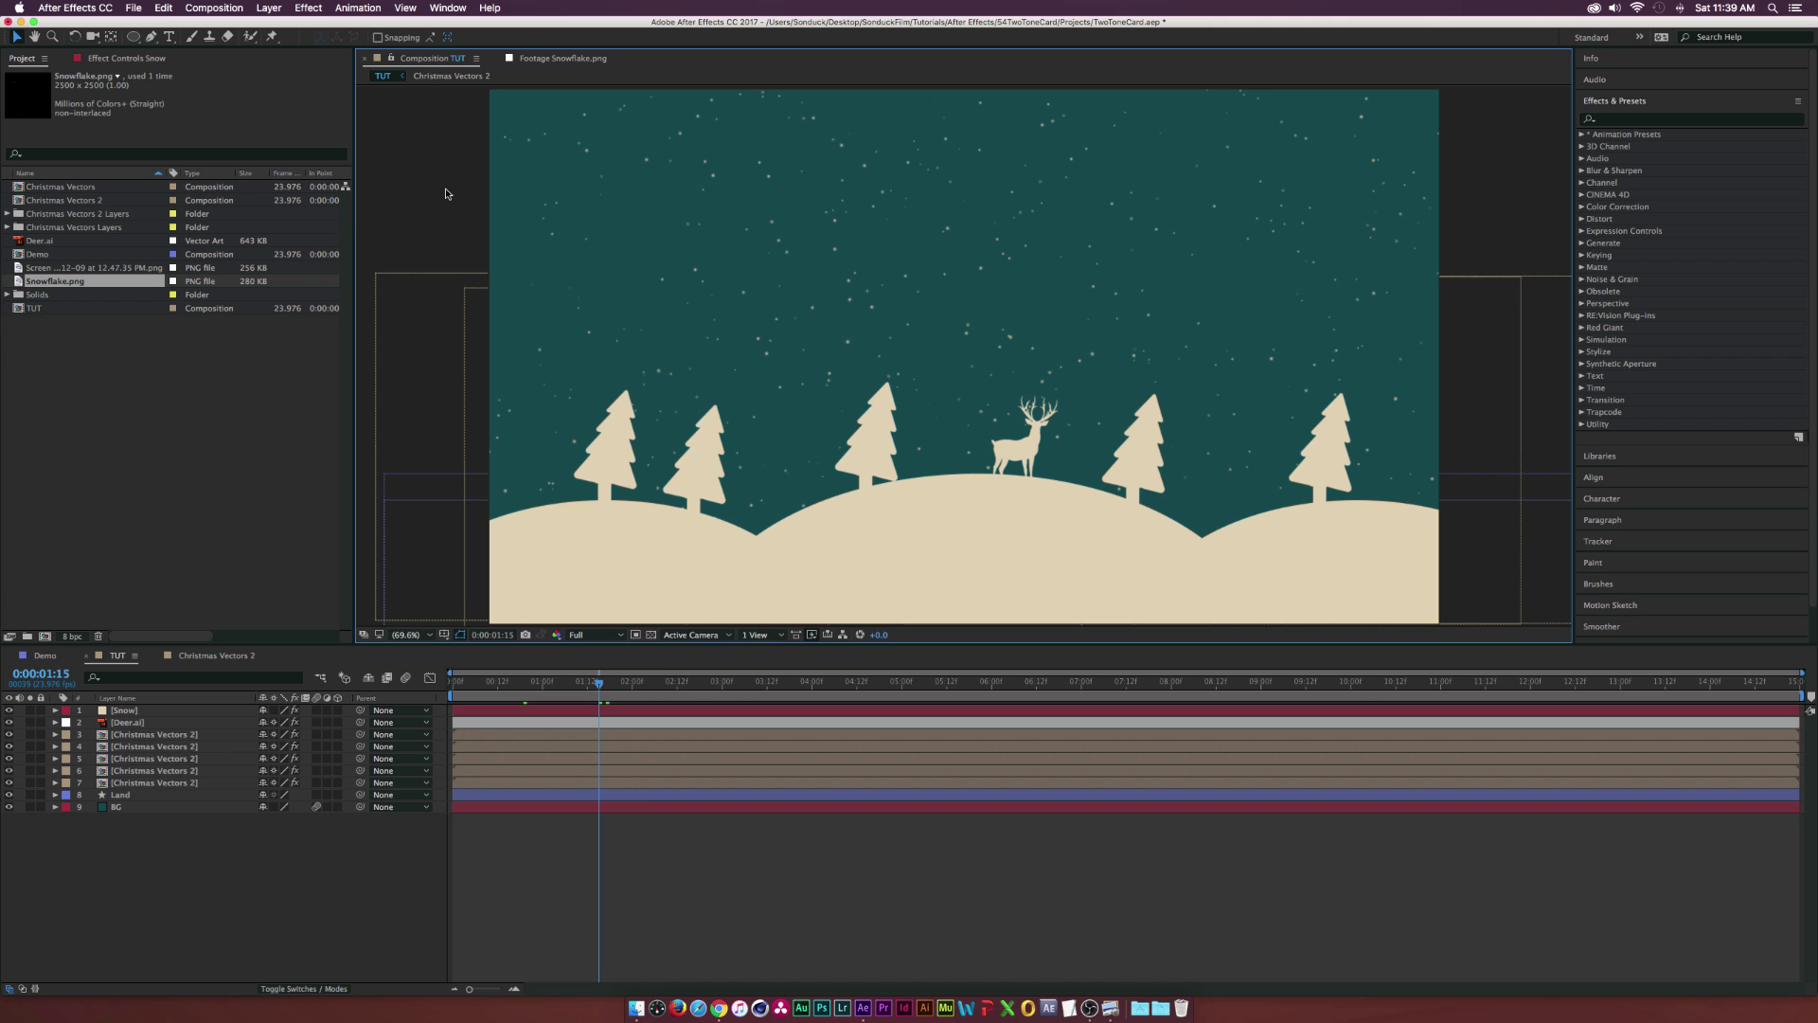
{"action": "left_click_drag", "start_coordinate": [79, 281], "coordinate": [171, 712]}
{"action": "key", "text": "s"}
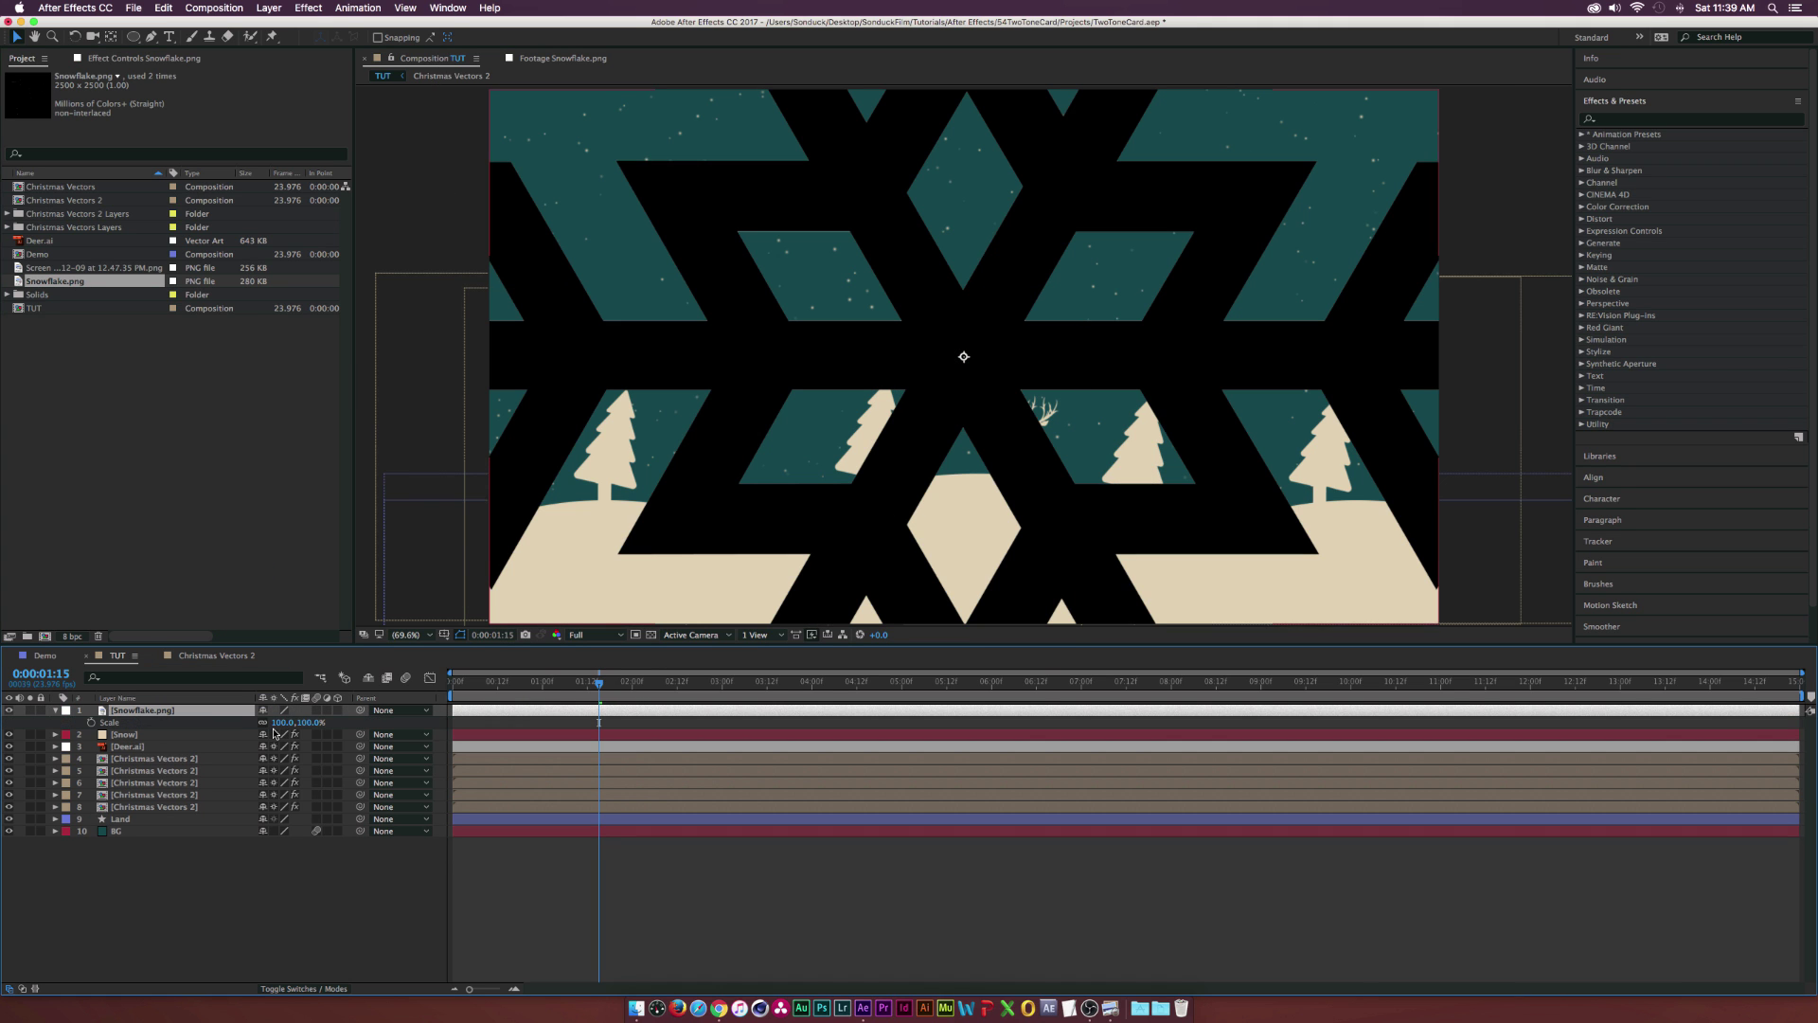
{"action": "key", "text": "s"}
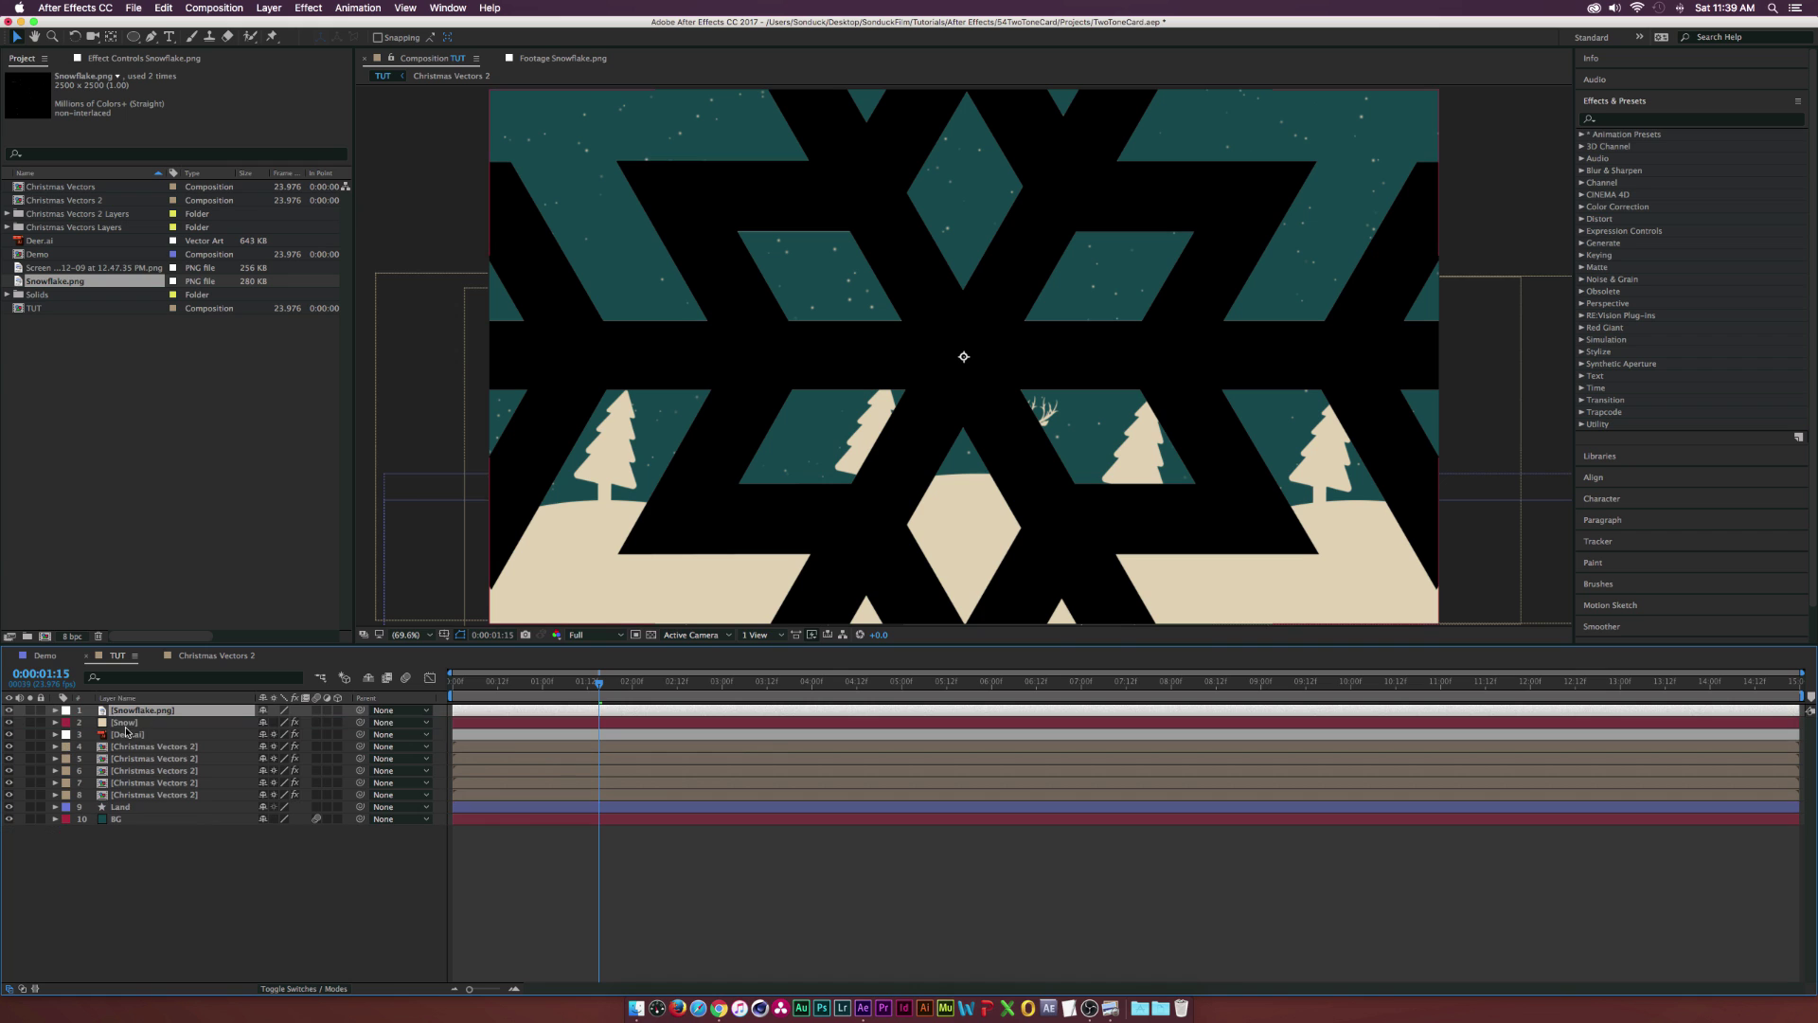
Duplicate the Snow layer, hide the Snowflake.png layer and show the duplicate's effect settings
{"action": "left_click", "coordinate": [123, 722]}
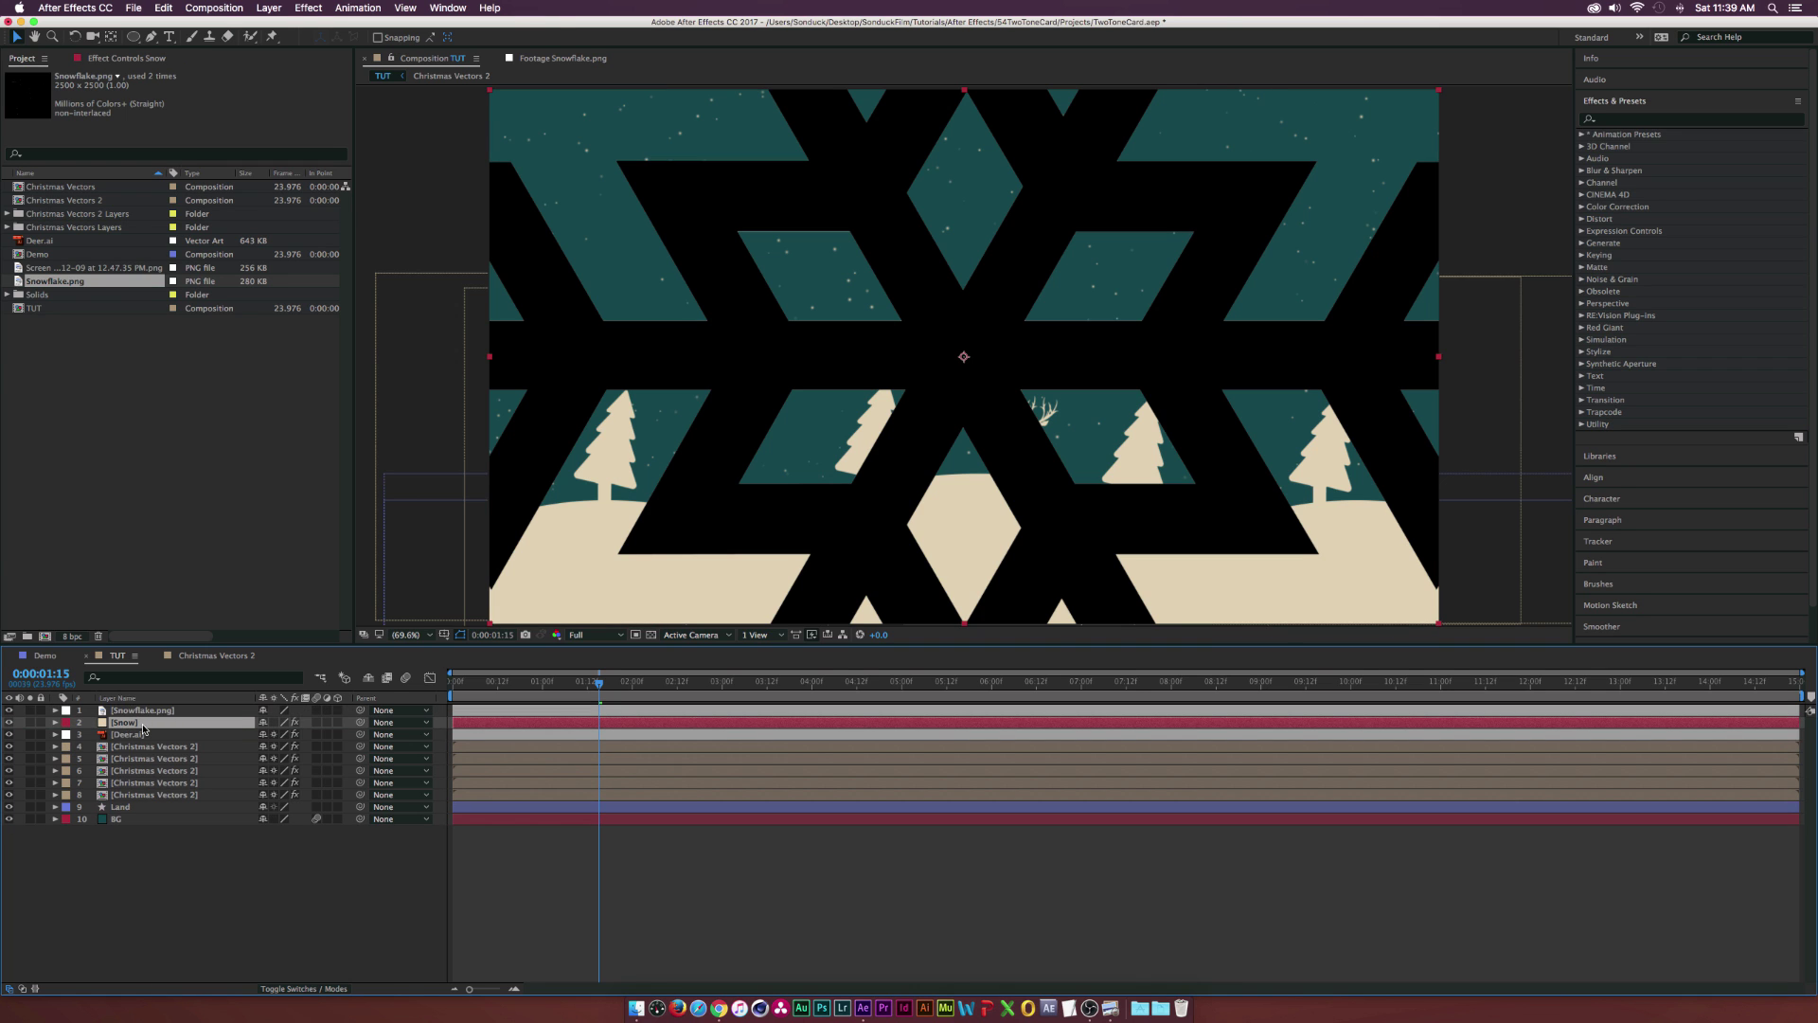
{"action": "key", "text": "super+d"}
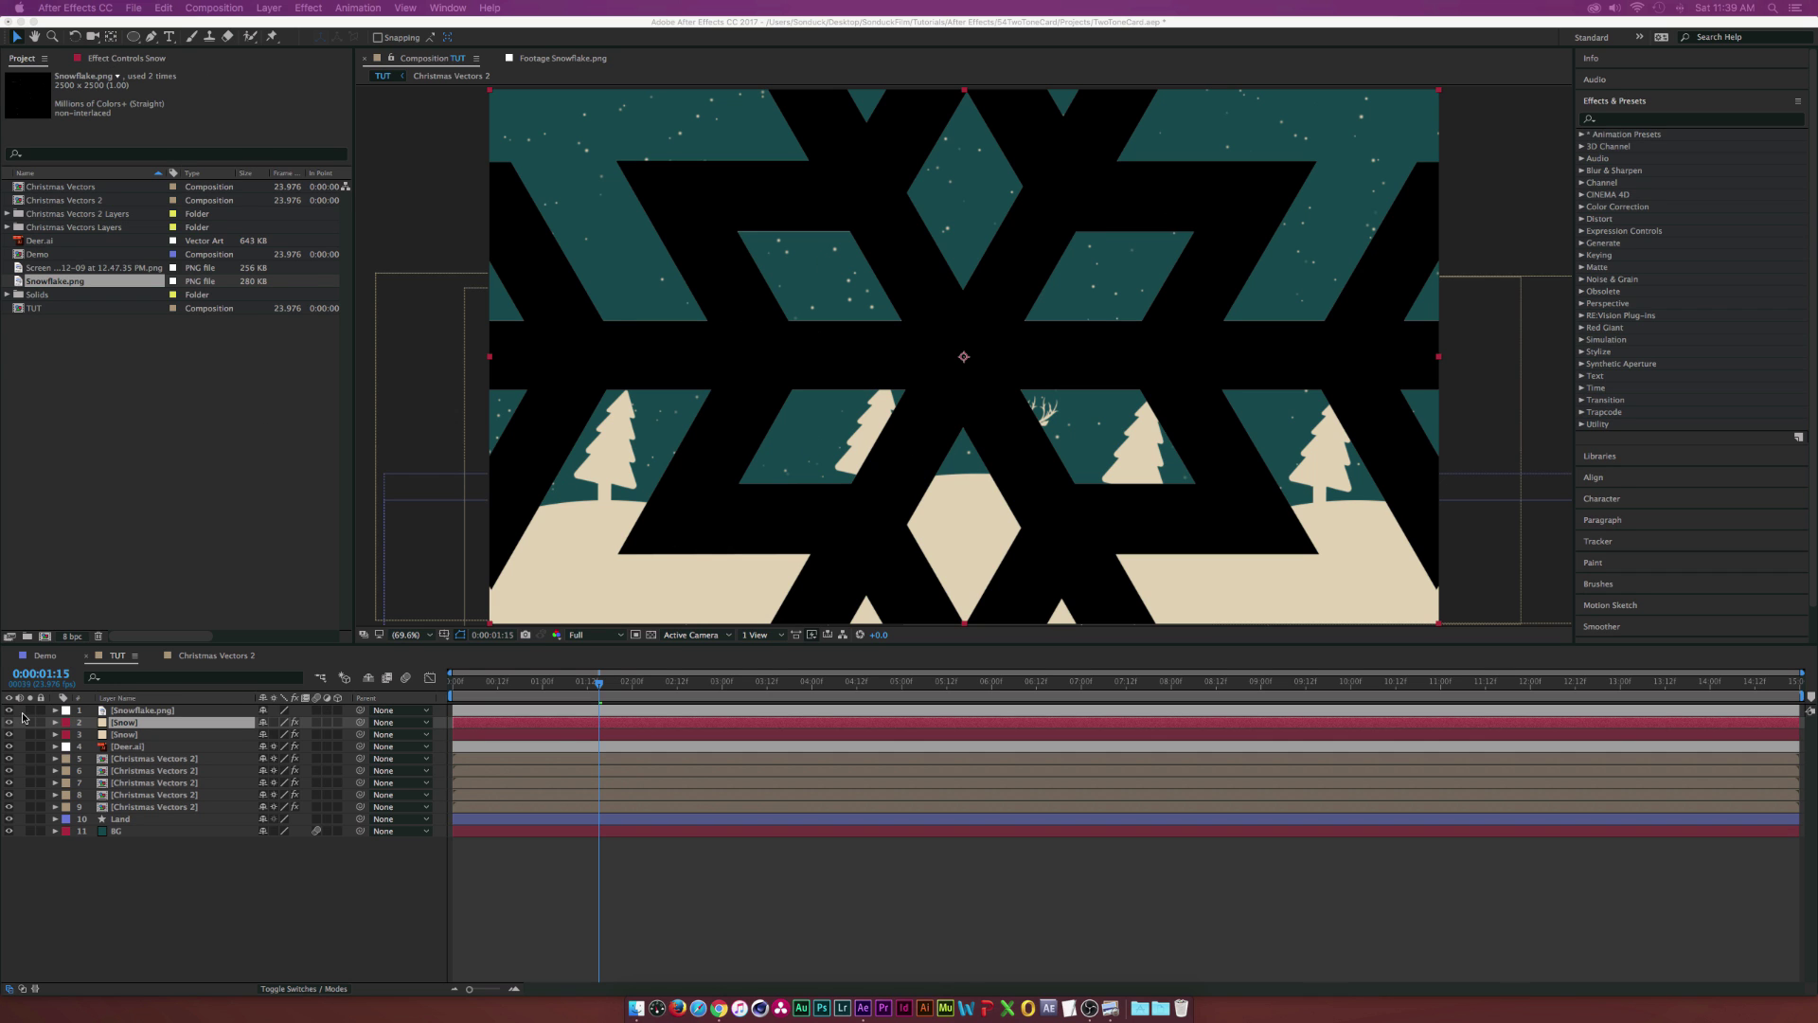
{"action": "left_click", "coordinate": [98, 724]}
{"action": "left_click", "coordinate": [8, 710]}
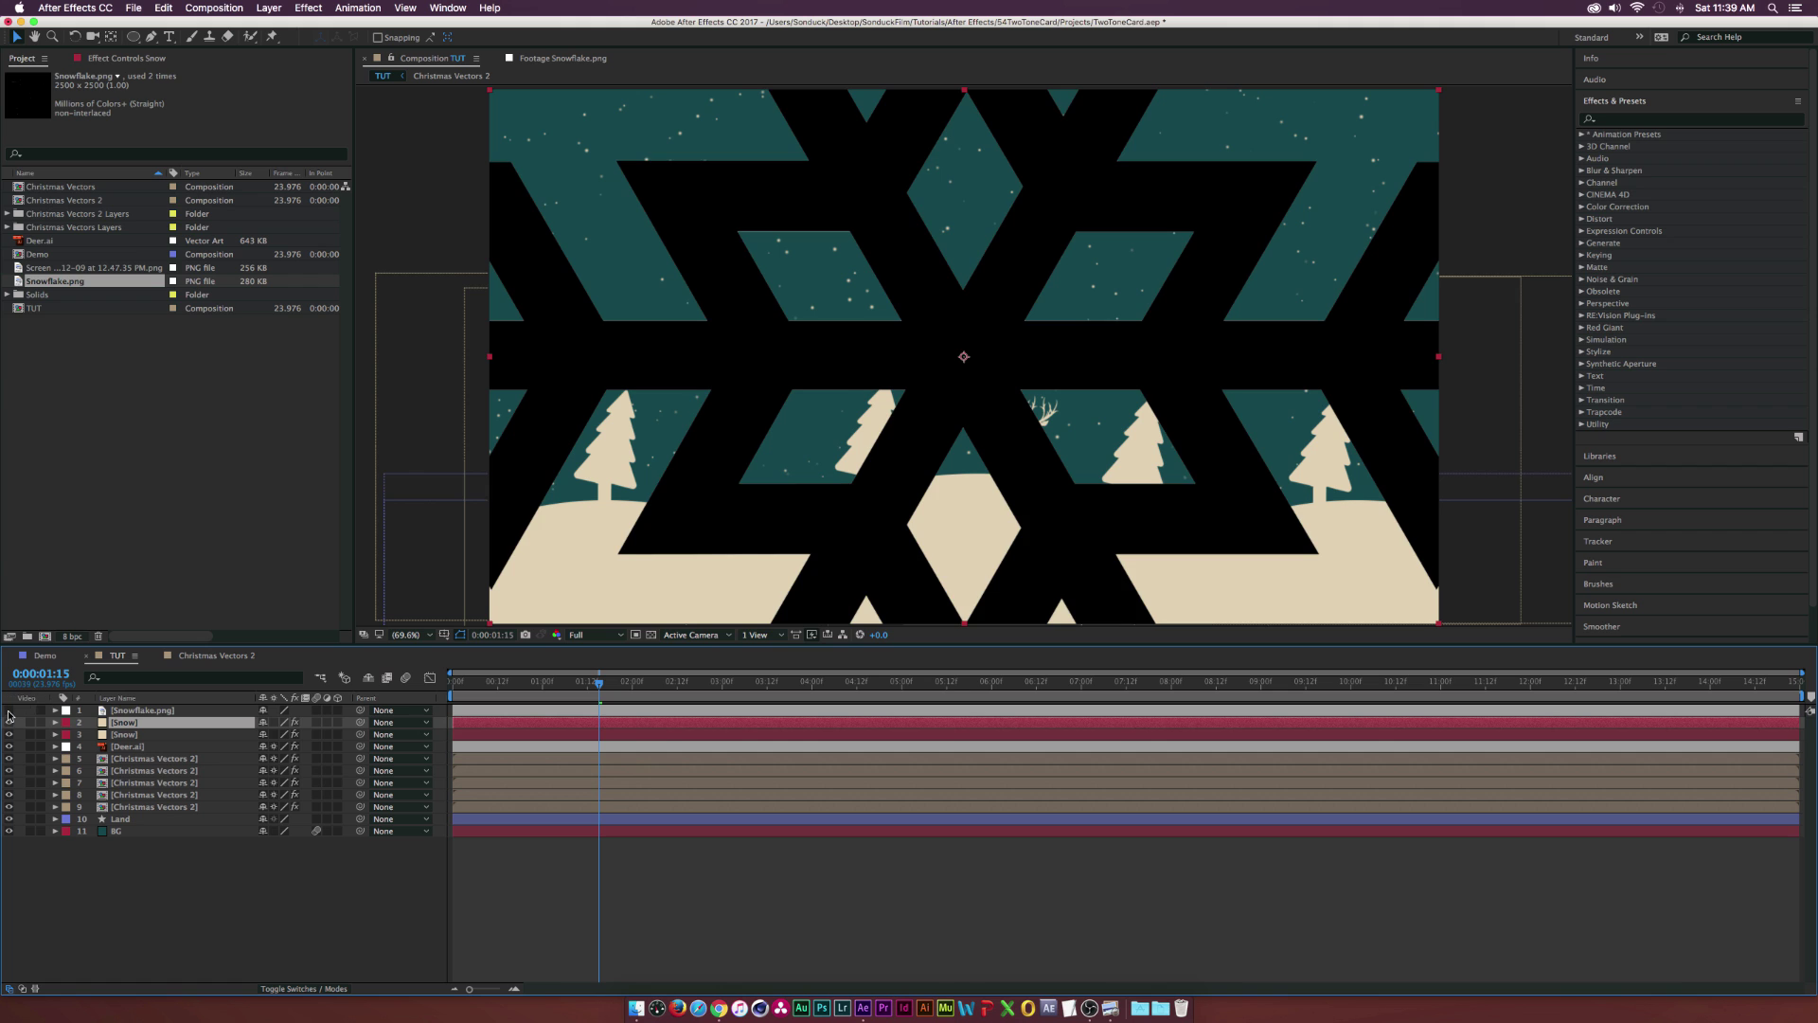
{"action": "left_click", "coordinate": [142, 59]}
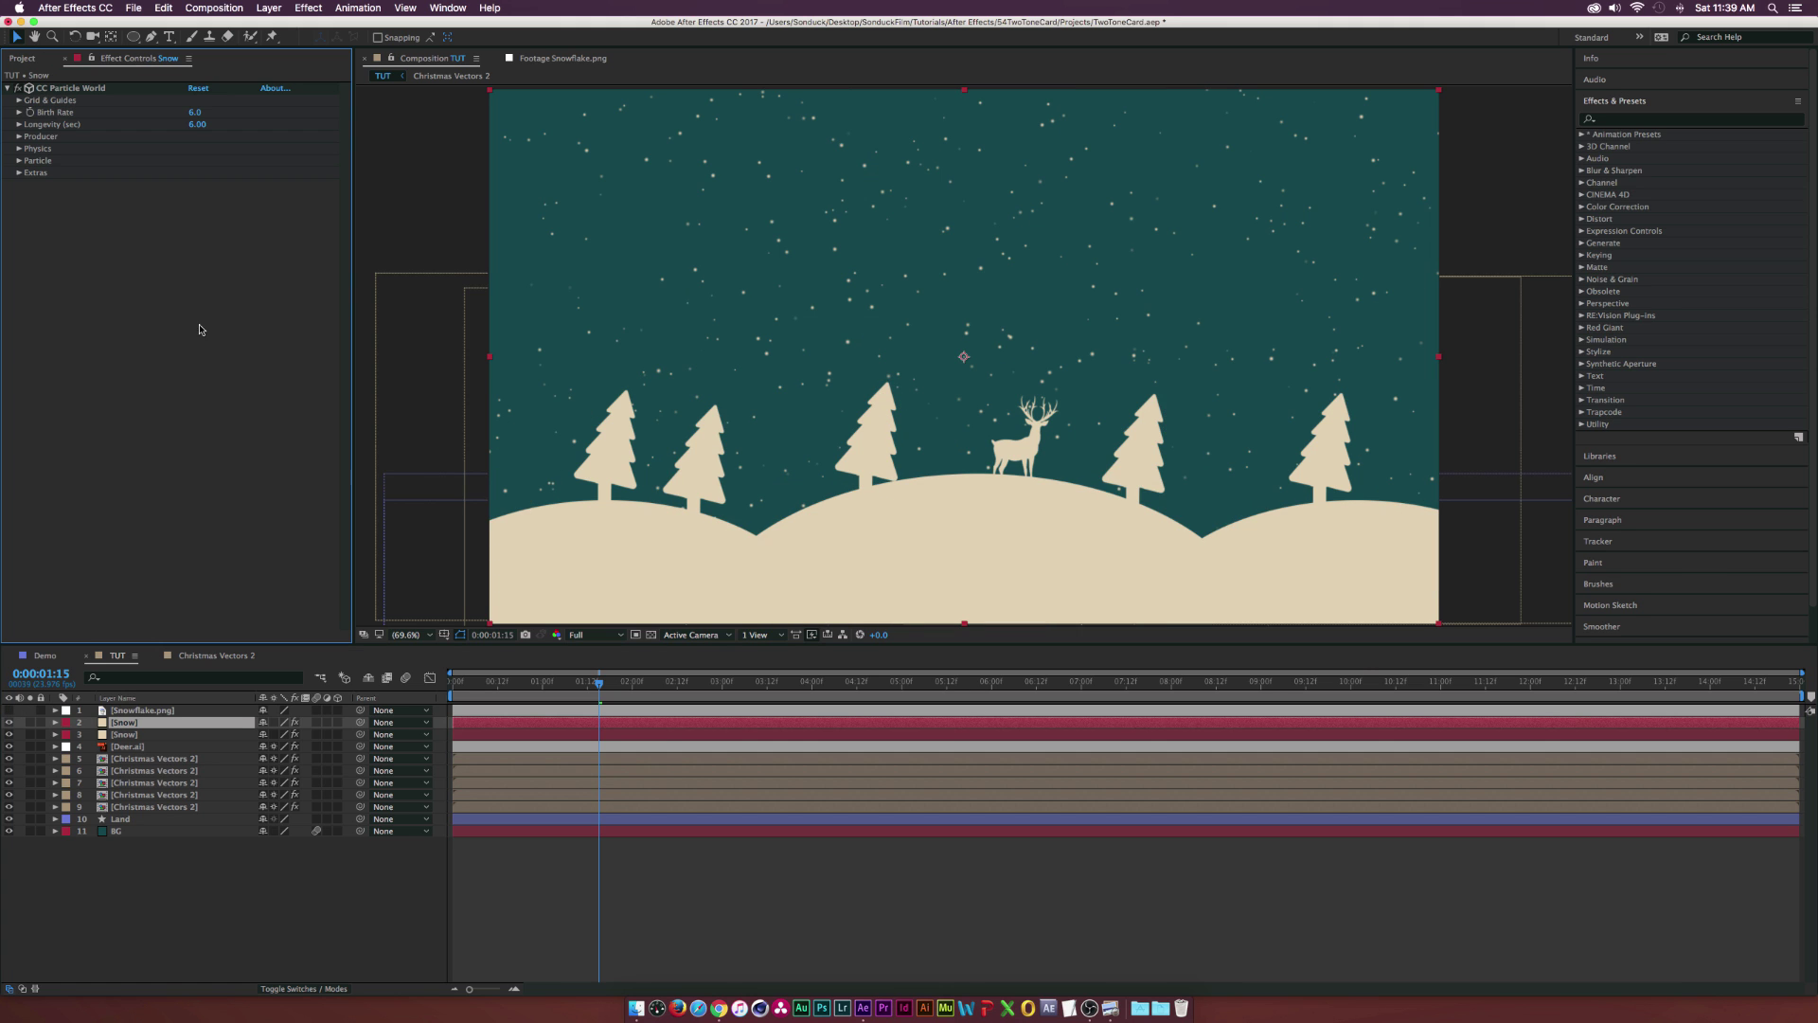
Rename the upper copy of the Snow layer to Snowflake
{"action": "left_click", "coordinate": [152, 722]}
{"action": "key", "text": "Return"}
{"action": "key", "text": "Right"}
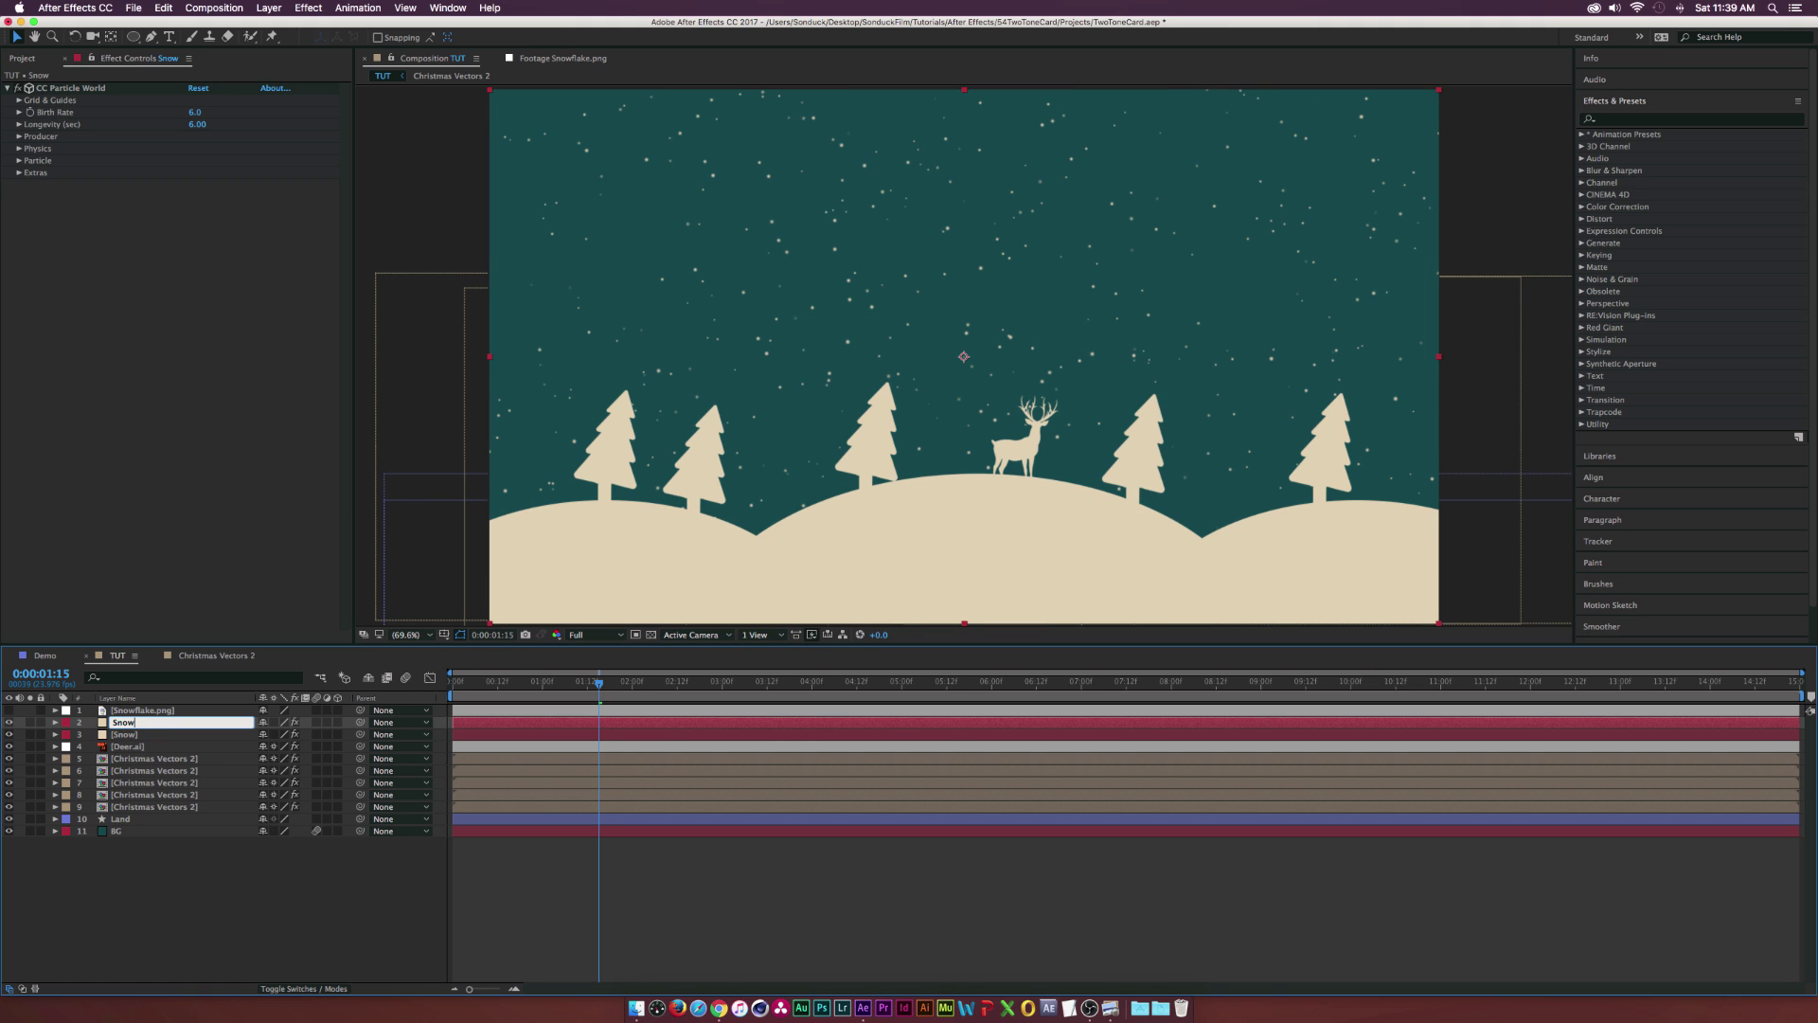
{"action": "key", "text": "Return"}
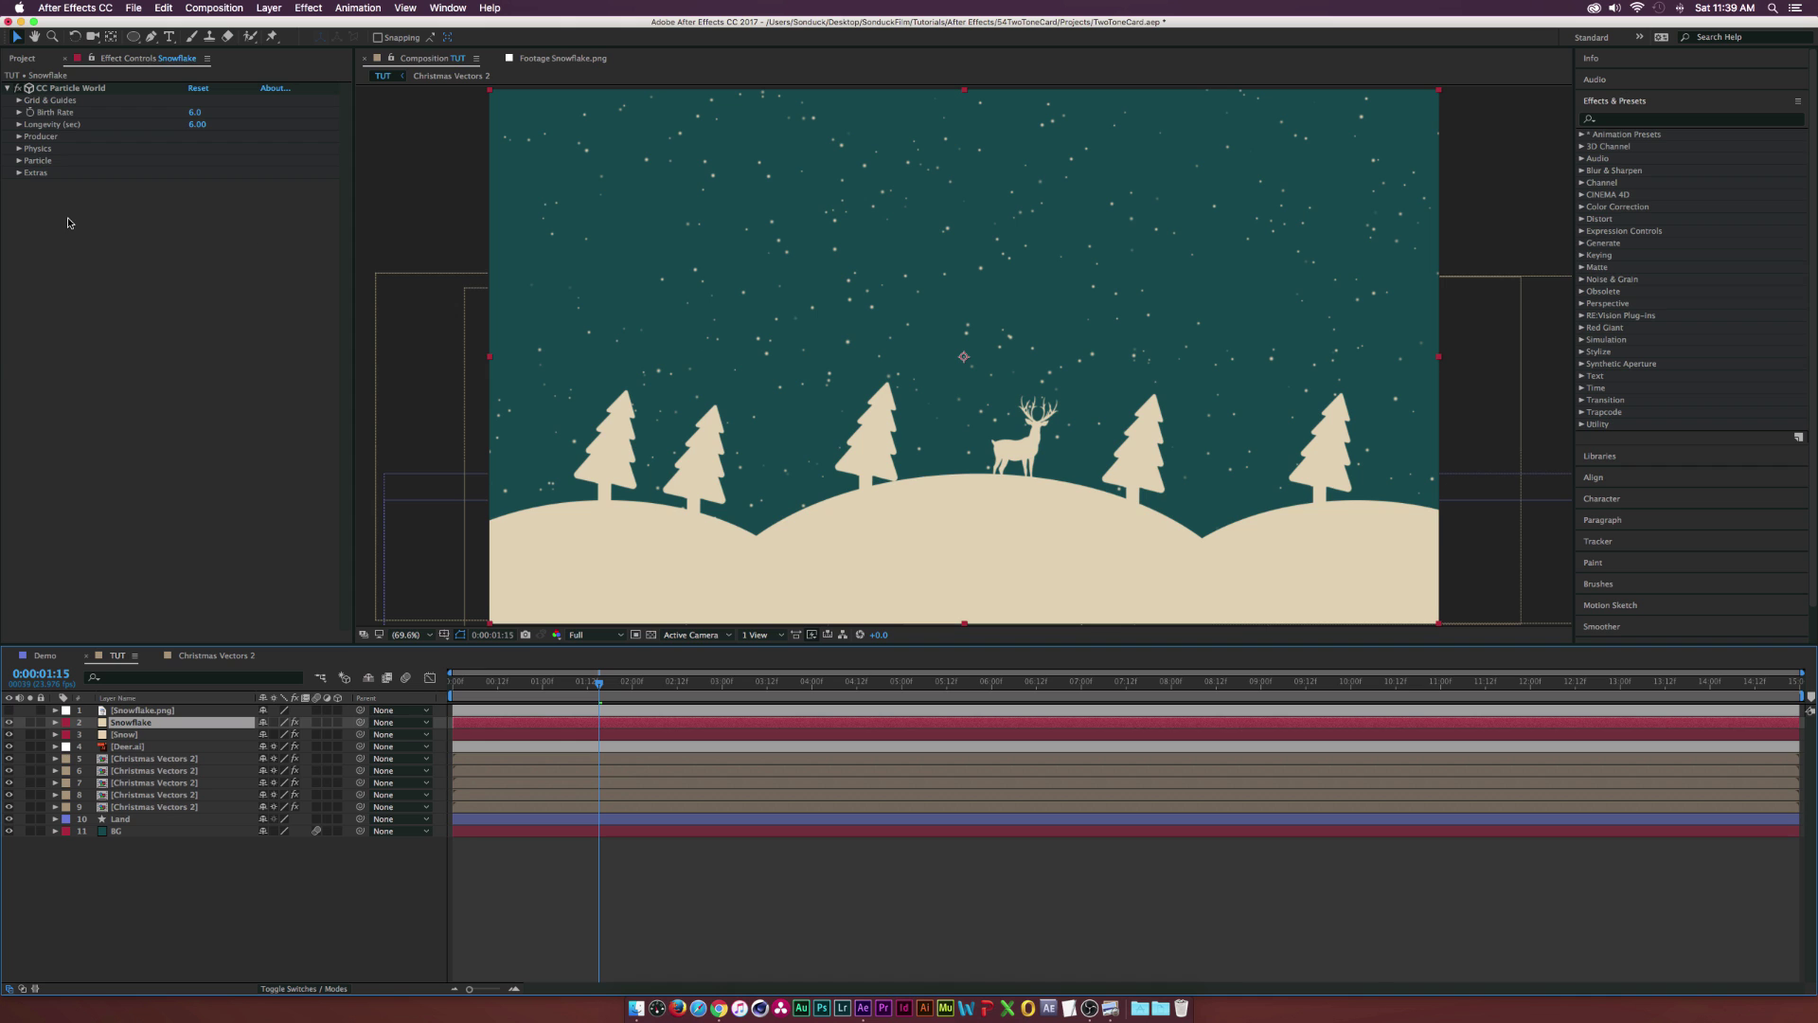
Set the Snowflake layer's particle type to Textured QuadPolygon with Snowflake.png as the texture layer
{"action": "left_click", "coordinate": [19, 160]}
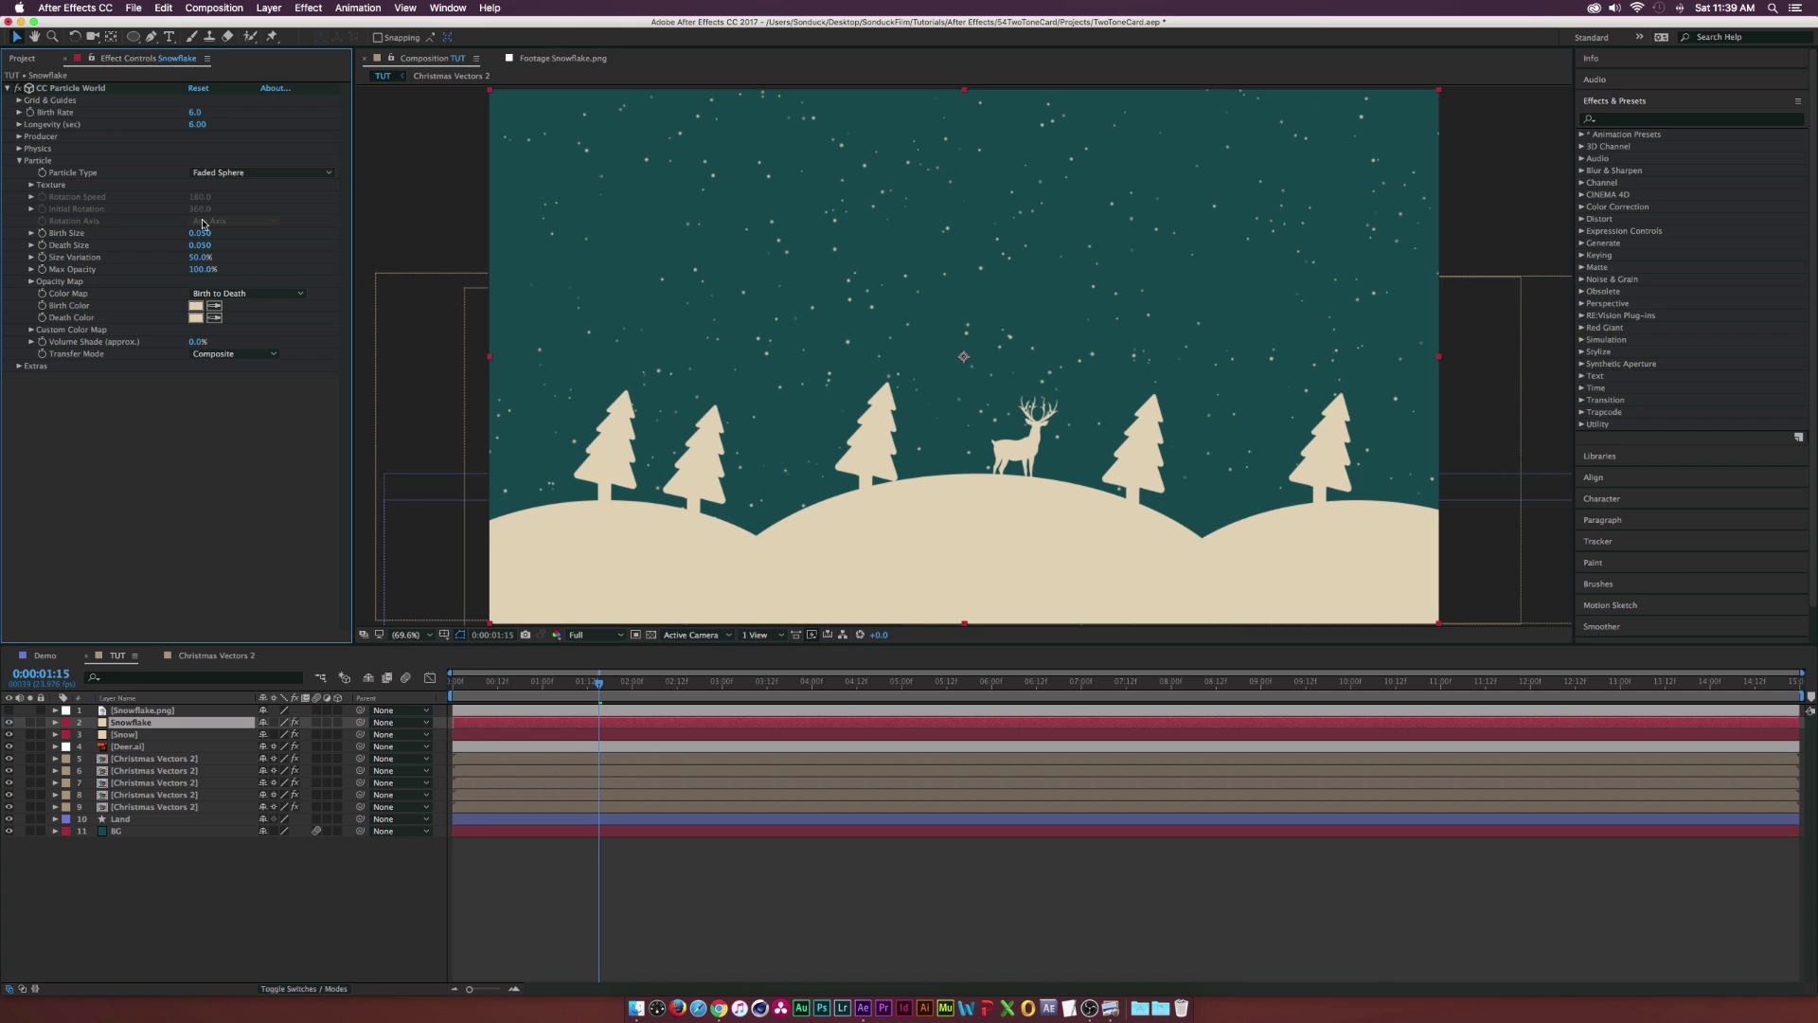
{"action": "left_click", "coordinate": [216, 173]}
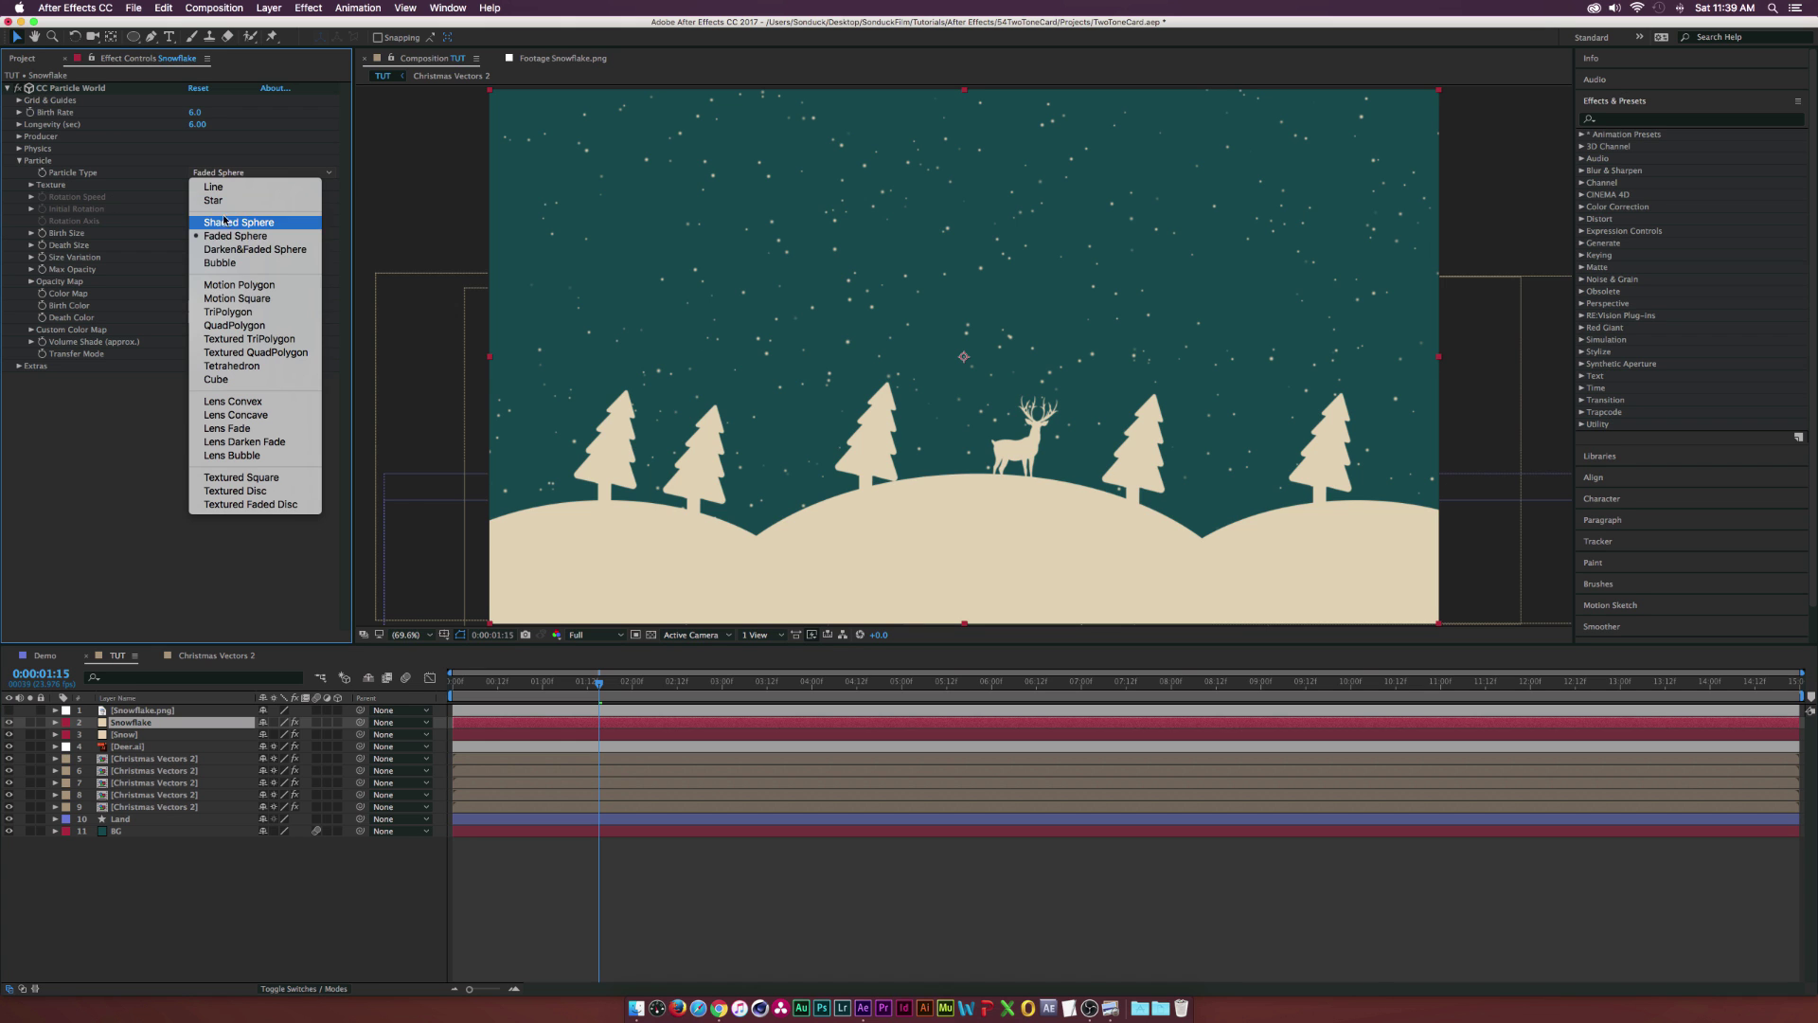
{"action": "left_click", "coordinate": [243, 356]}
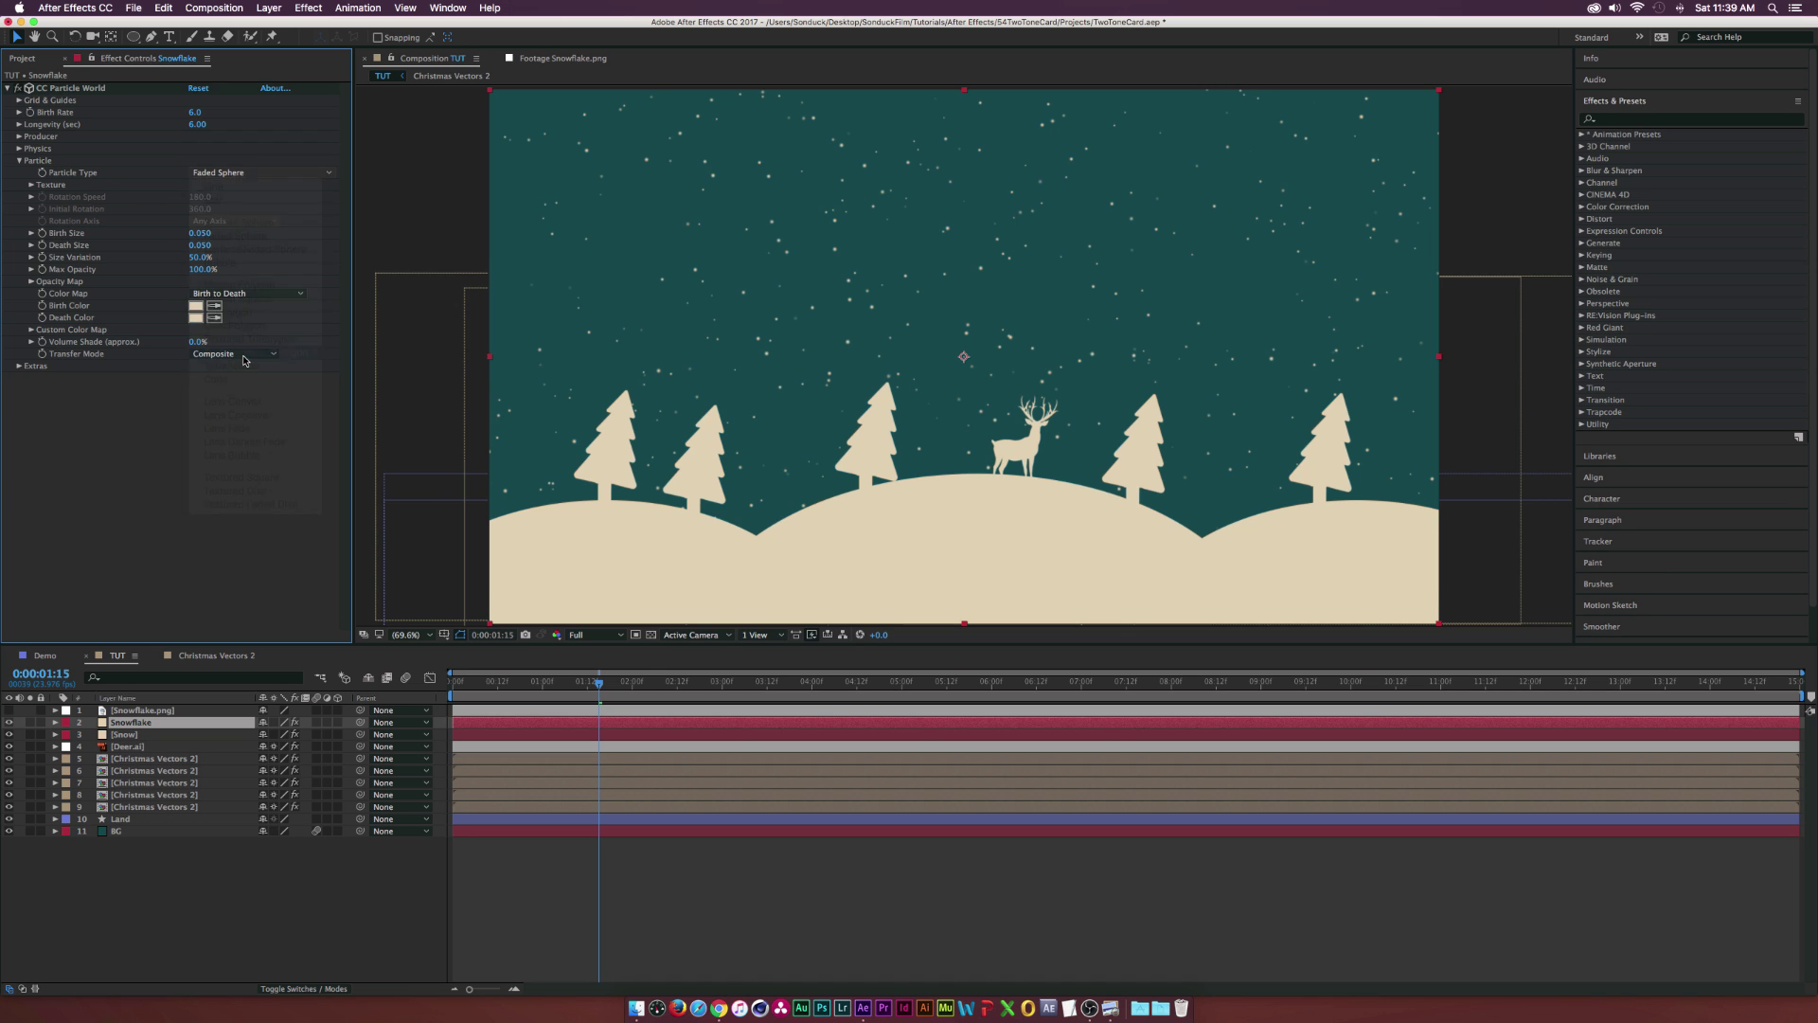
{"action": "left_click", "coordinate": [30, 186]}
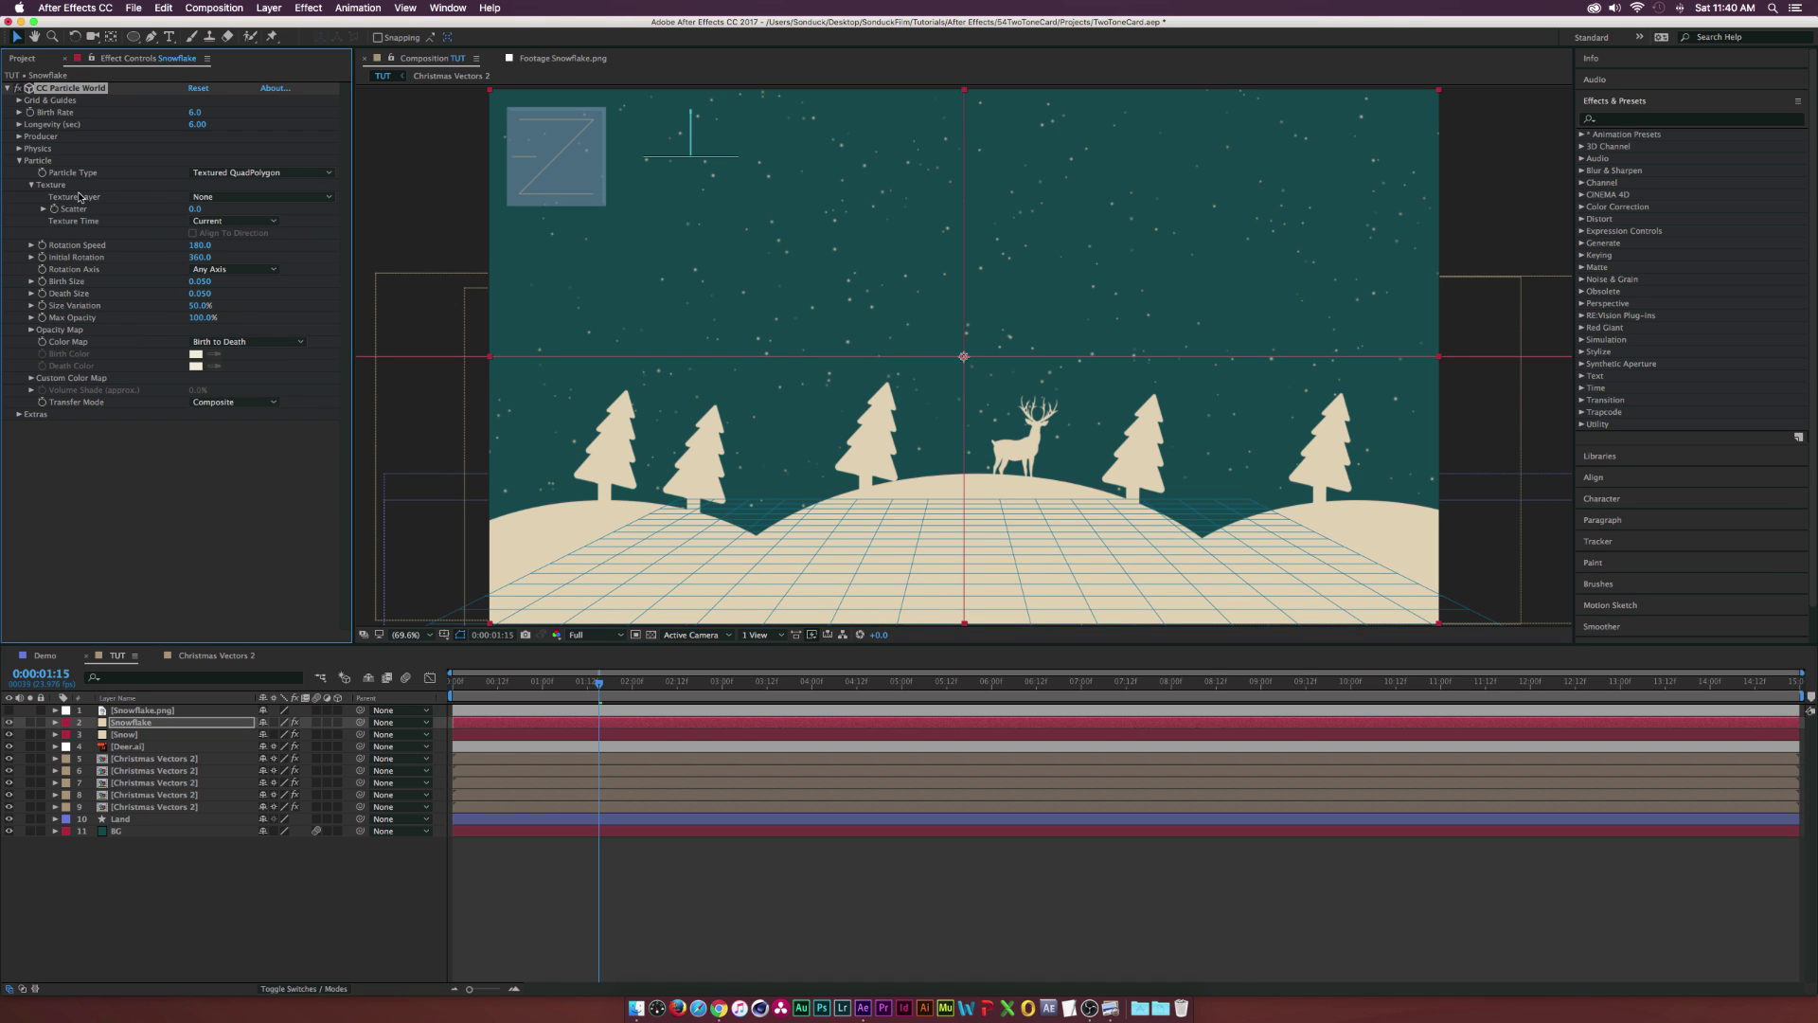
{"action": "left_click", "coordinate": [204, 197]}
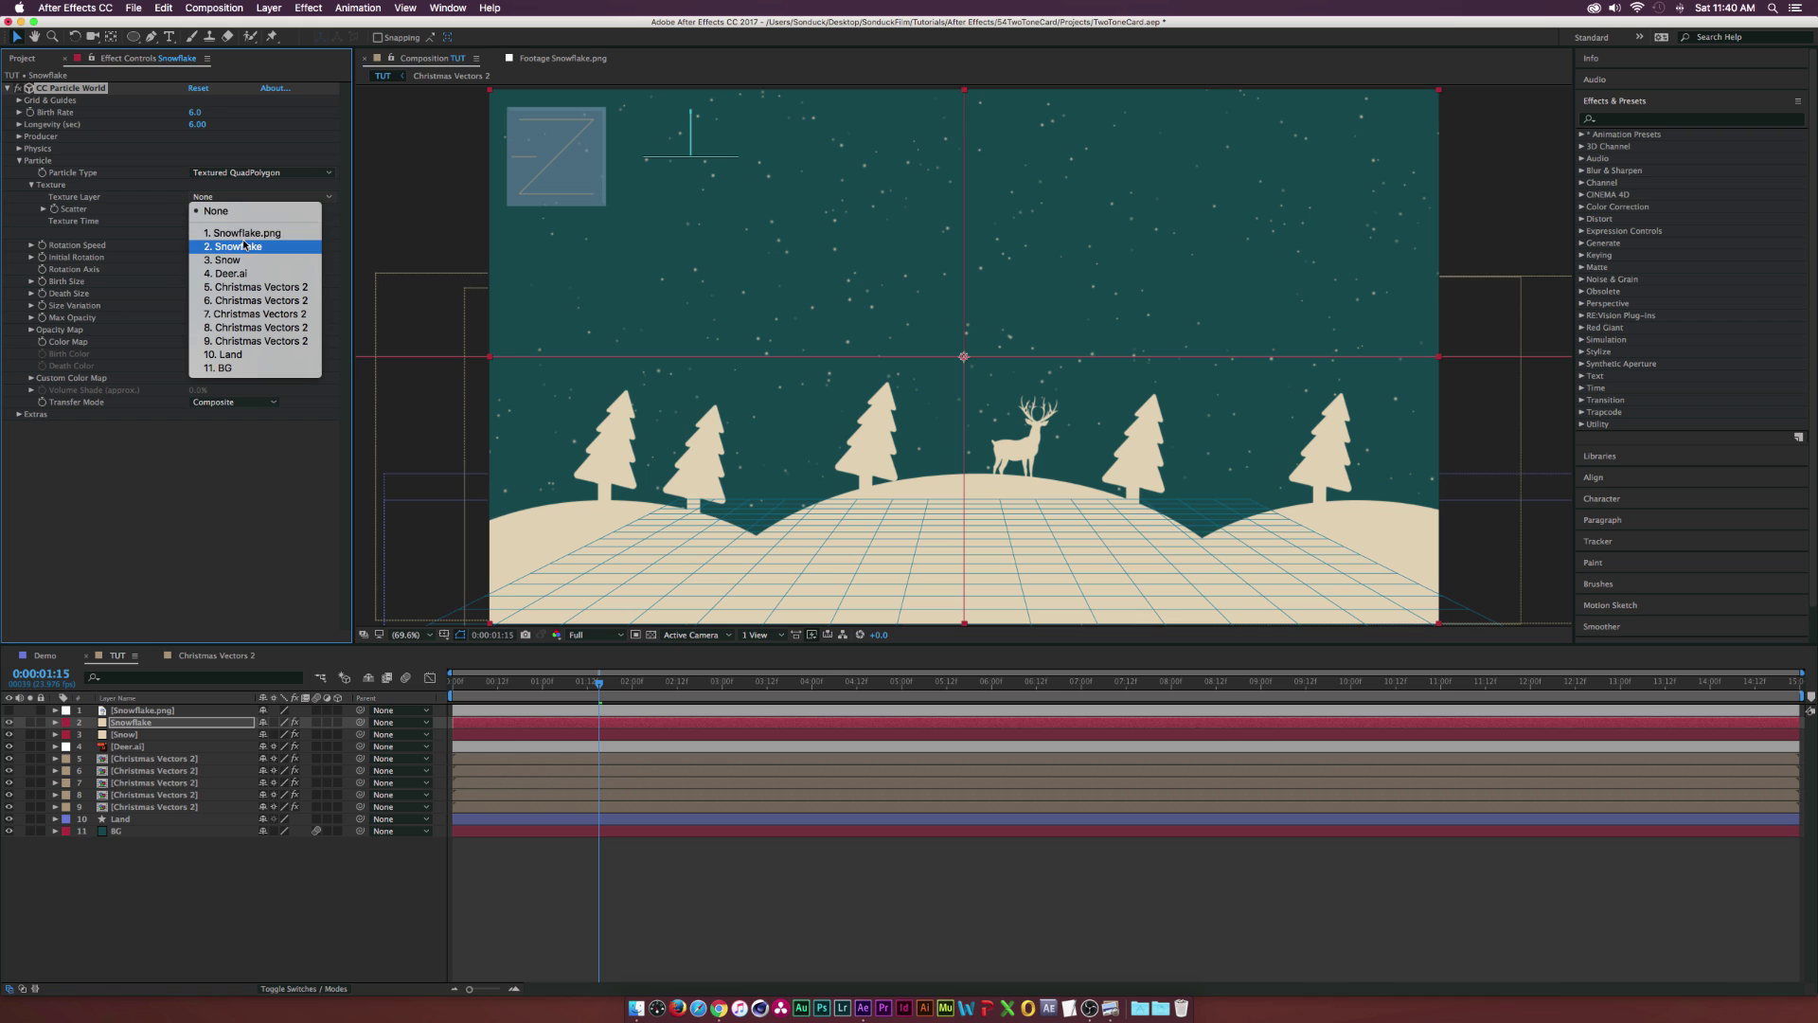
{"action": "left_click", "coordinate": [243, 234]}
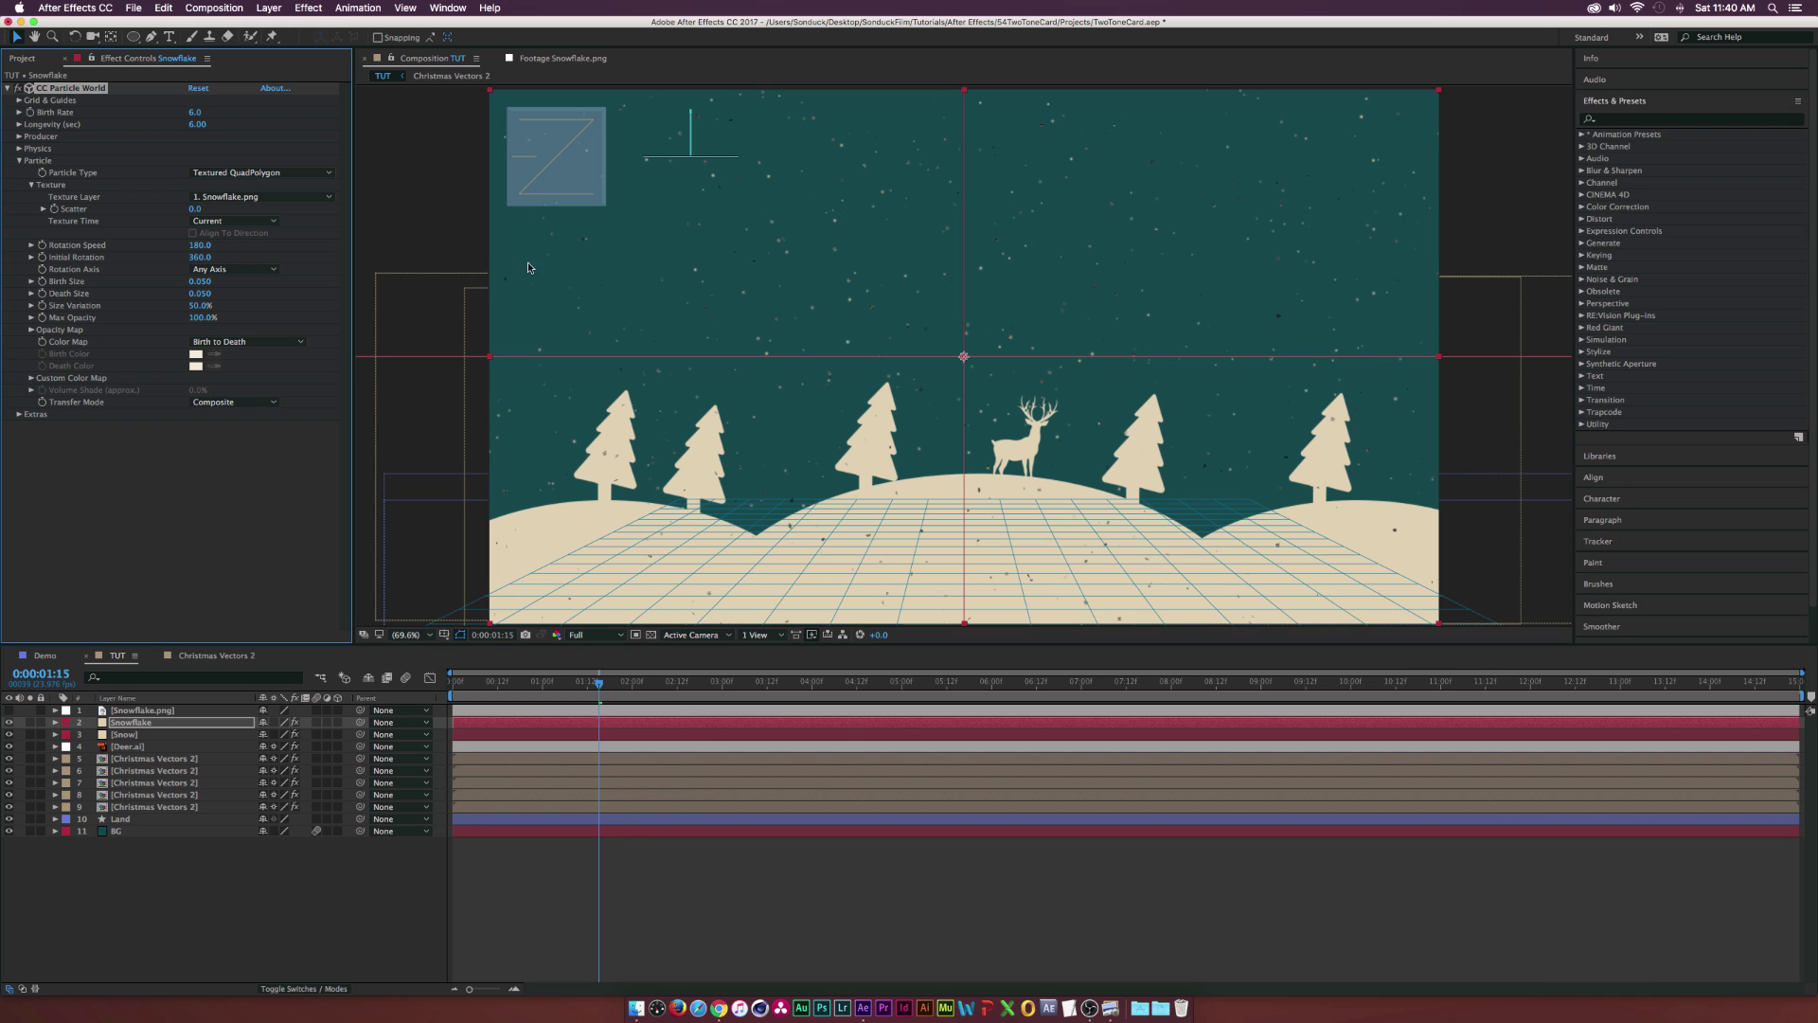
Set the snowflake particles' birth size and death size to 0.6 and their size variation to 0%
{"action": "left_click", "coordinate": [200, 282]}
{"action": "type", "text": ".6"}
{"action": "key", "text": "Tab"}
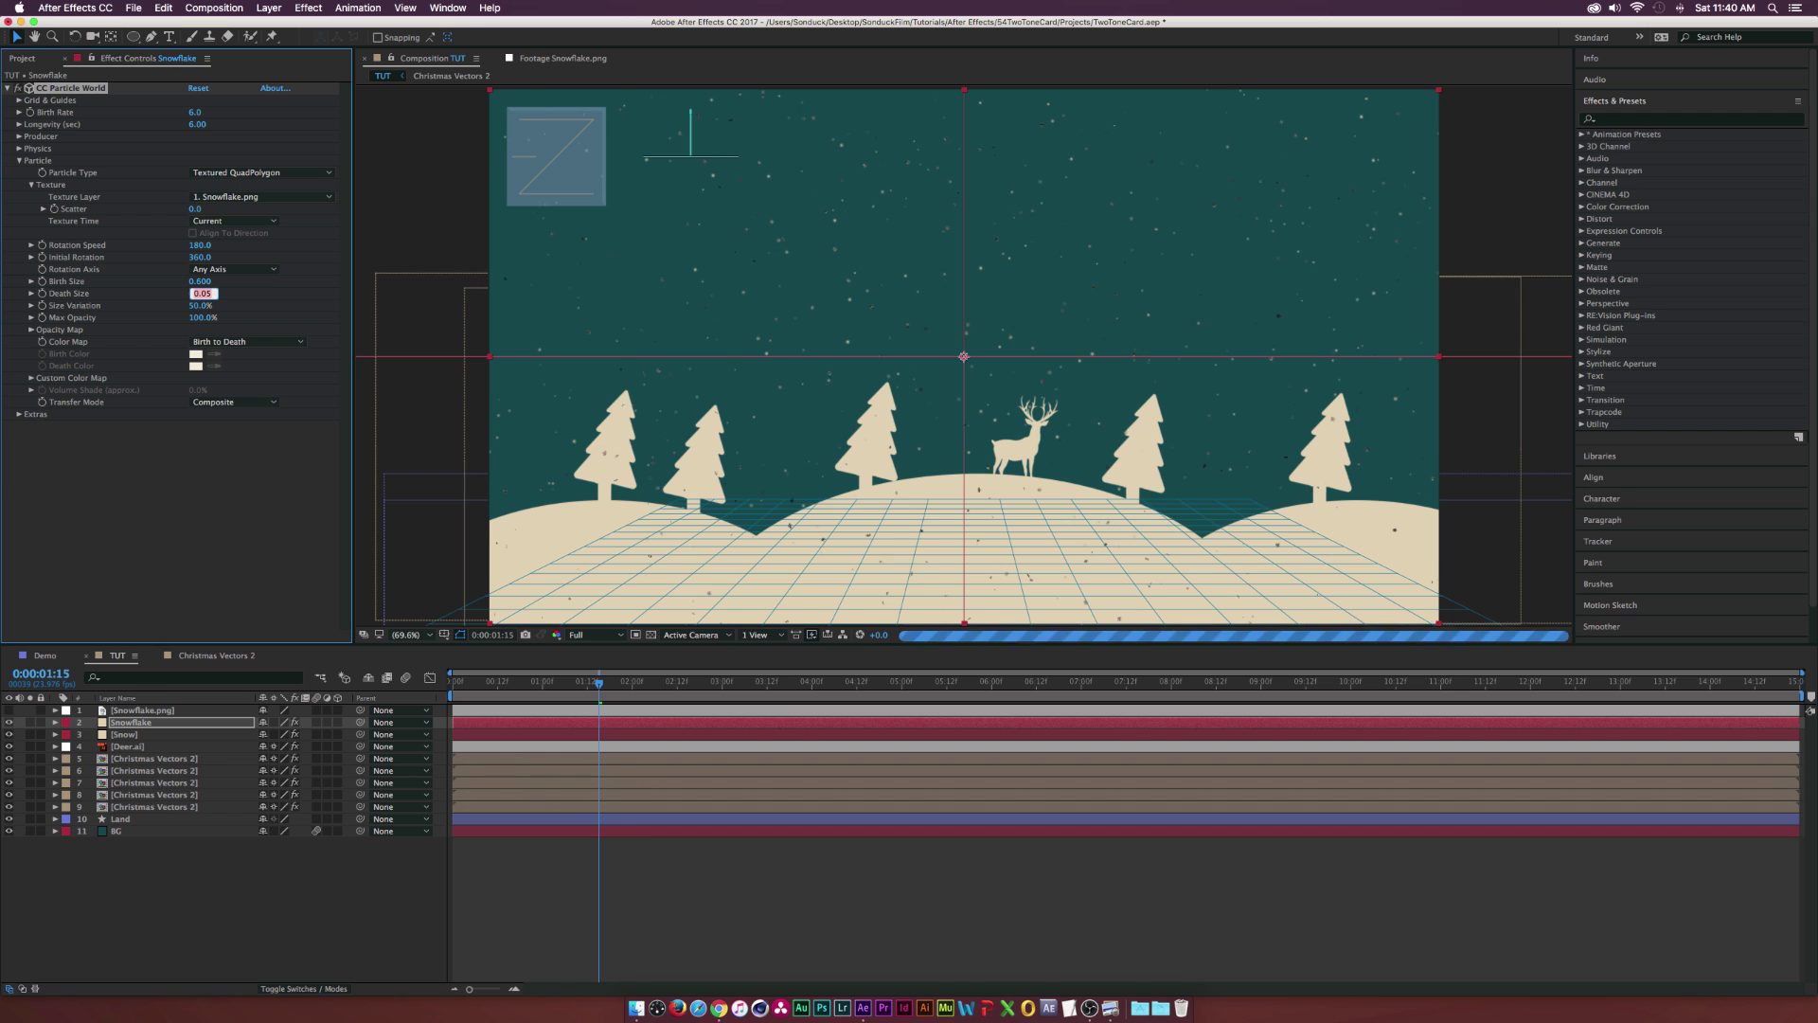
{"action": "type", "text": ".6"}
{"action": "key", "text": "Return"}
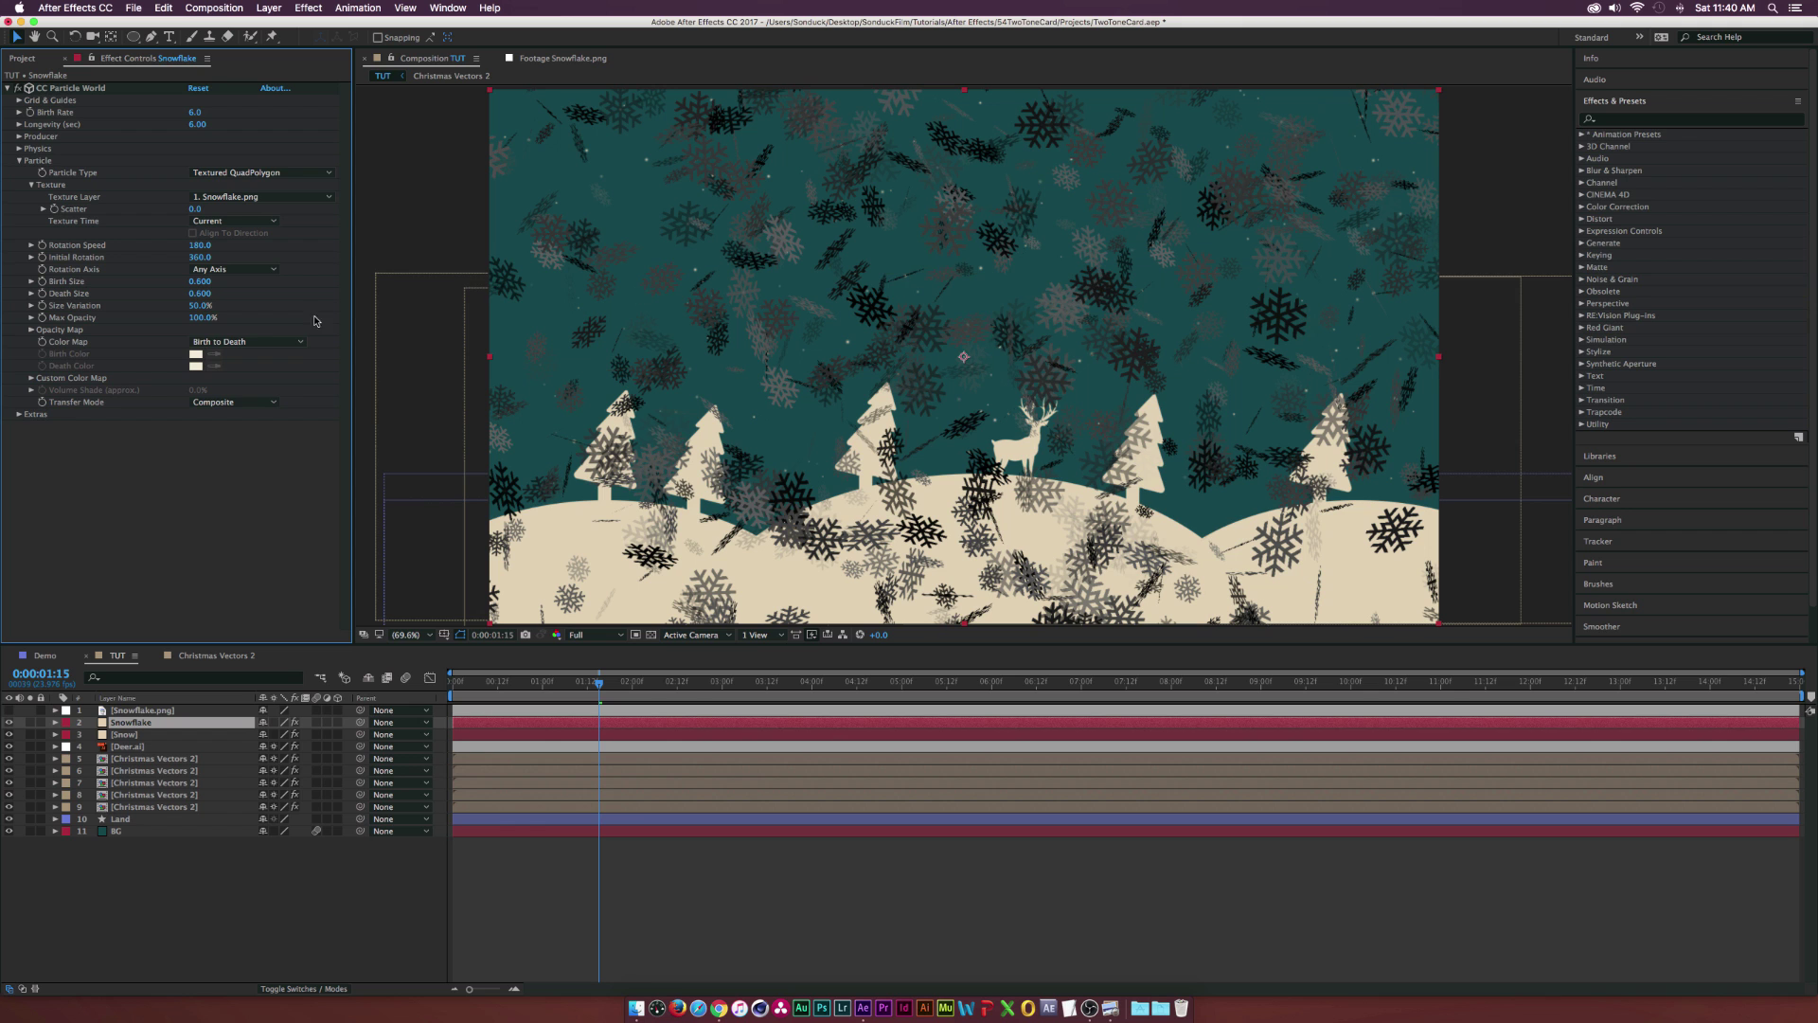
{"action": "left_click_drag", "start_coordinate": [200, 304], "coordinate": [115, 305]}
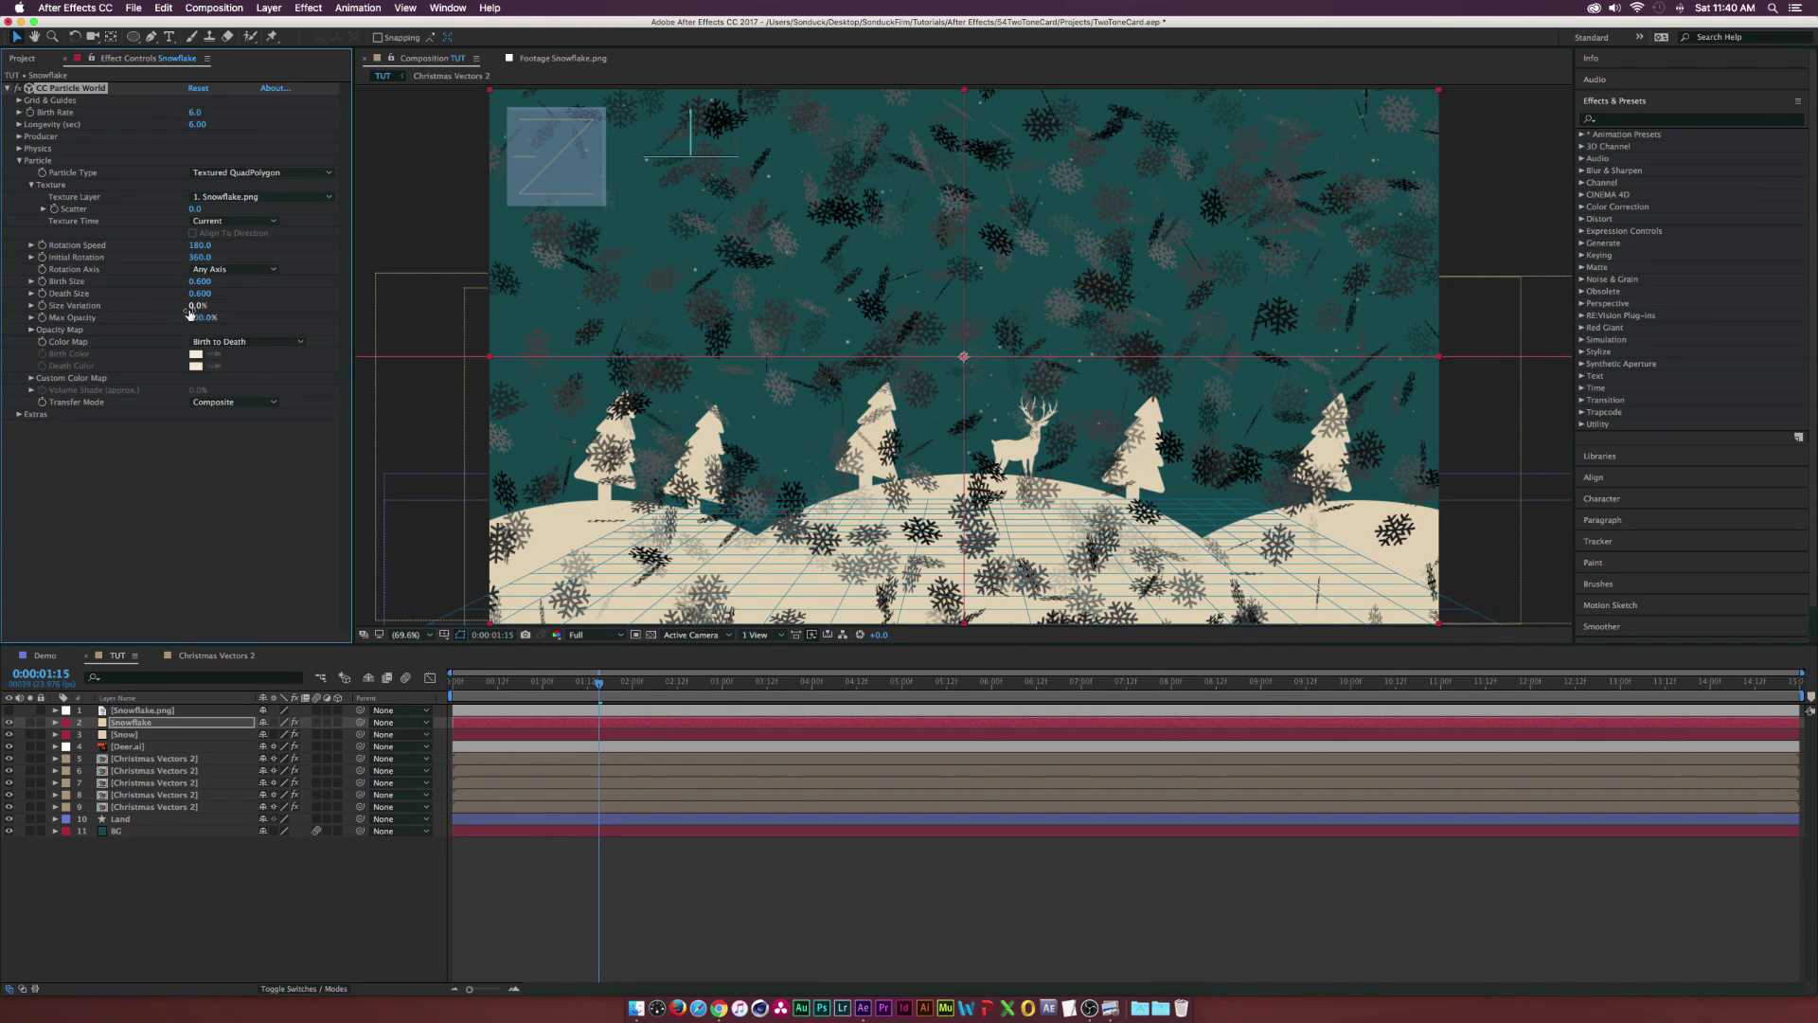
Set the snowflake particles' initial rotation and rotation speed to 0 so the flakes face the camera
{"action": "type", "text": "180"}
{"action": "key", "text": "Return"}
{"action": "left_click", "coordinate": [201, 257]}
{"action": "type", "text": "0"}
{"action": "key", "text": "Return"}
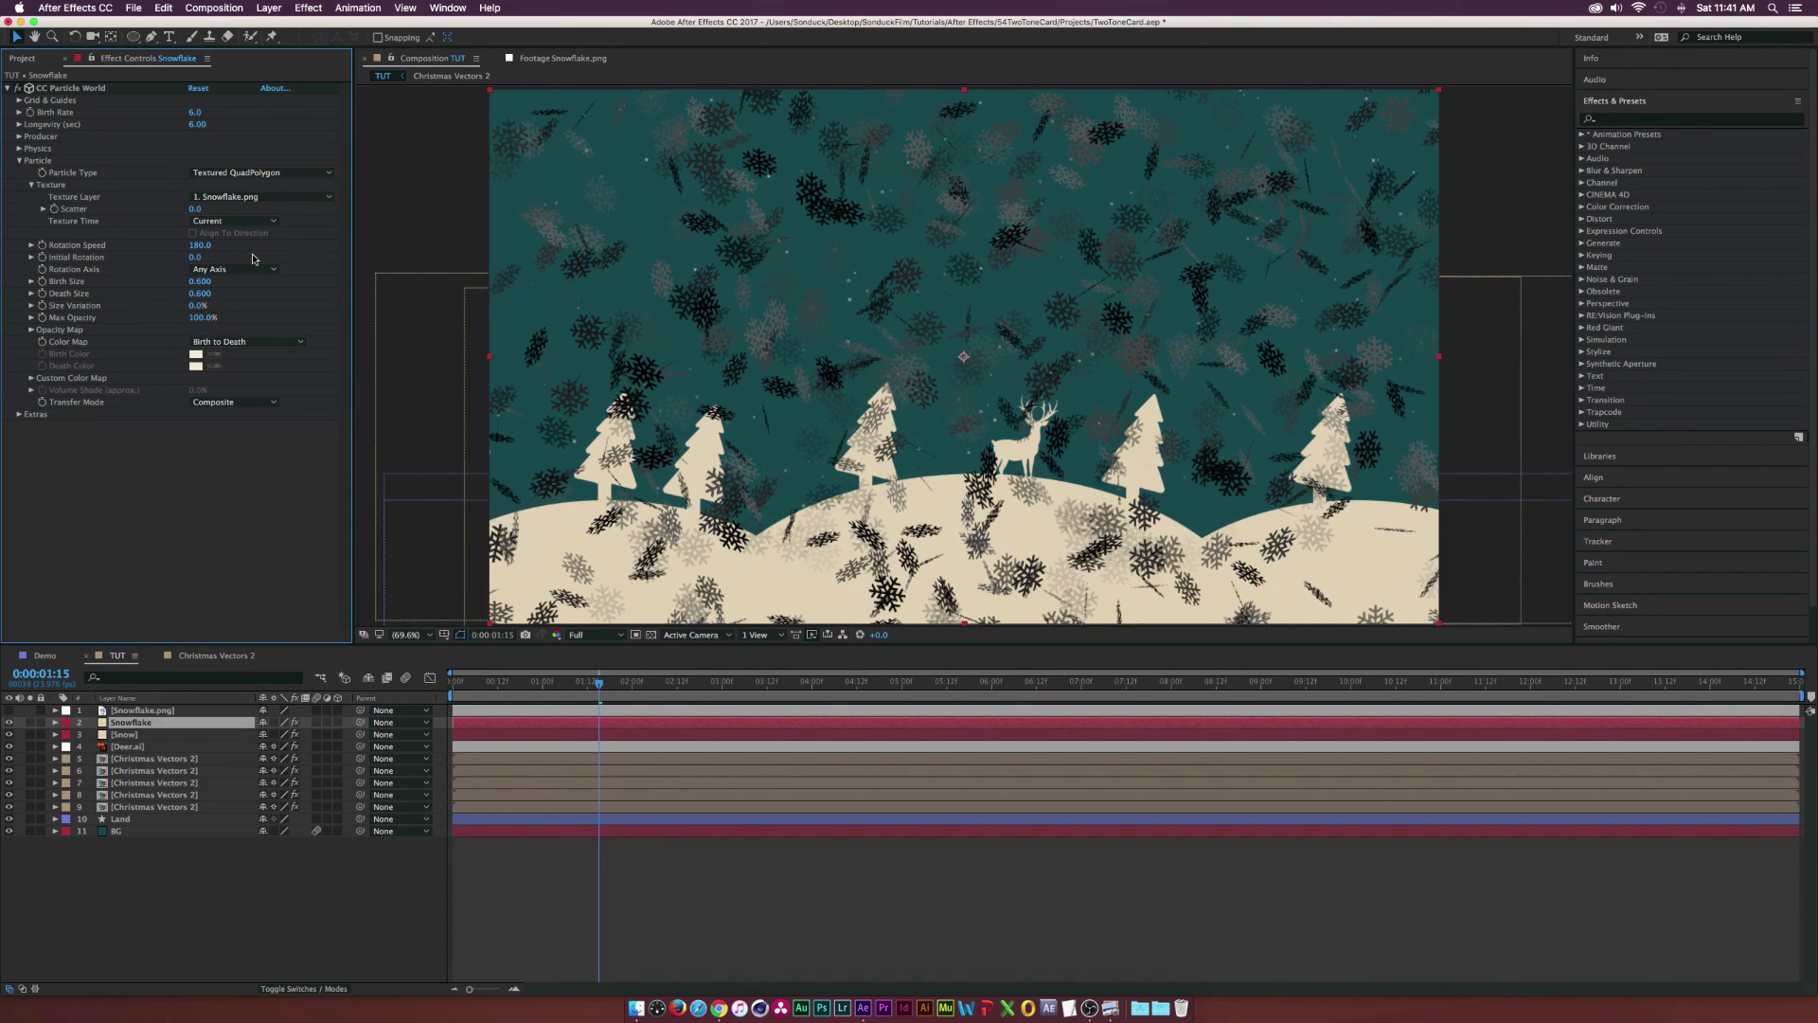
{"action": "left_click", "coordinate": [199, 245]}
{"action": "type", "text": "0"}
{"action": "key", "text": "Return"}
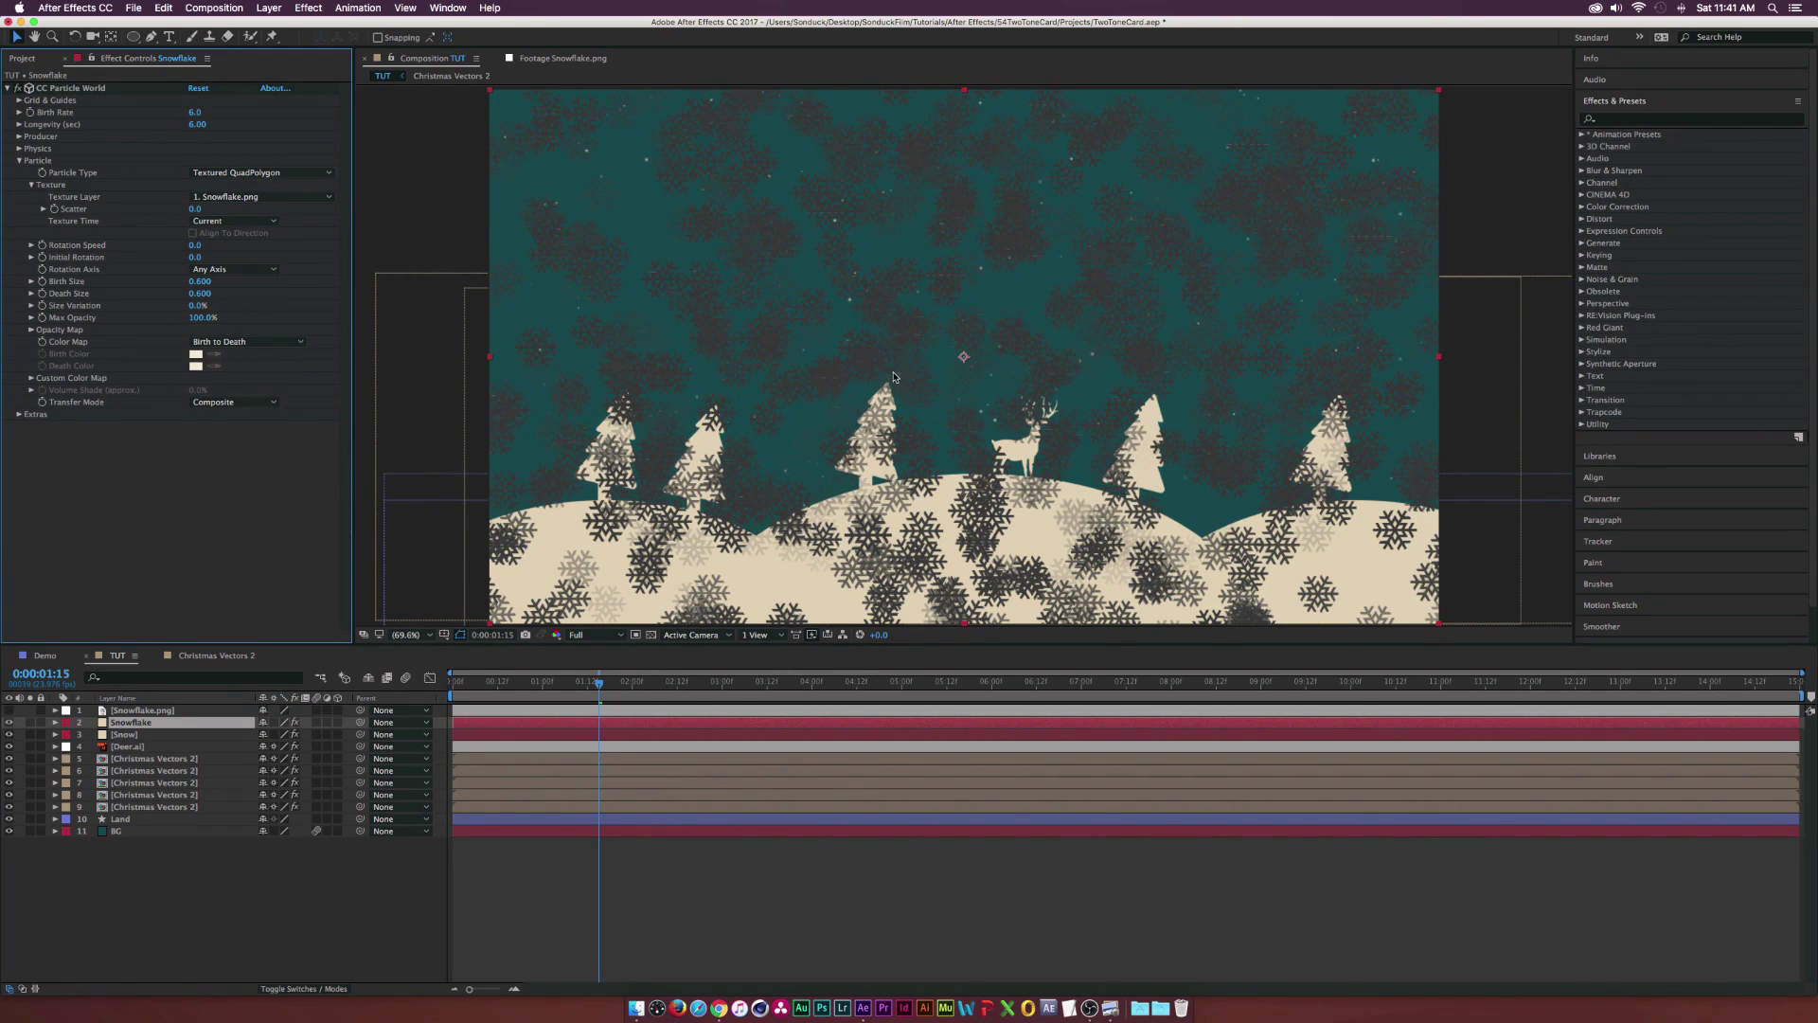
Widen the Snowflake producer to about 8.6 in Radius X and 3.2 in Radius Y, and set the physics resistance to 2
{"action": "left_click", "coordinate": [19, 136]}
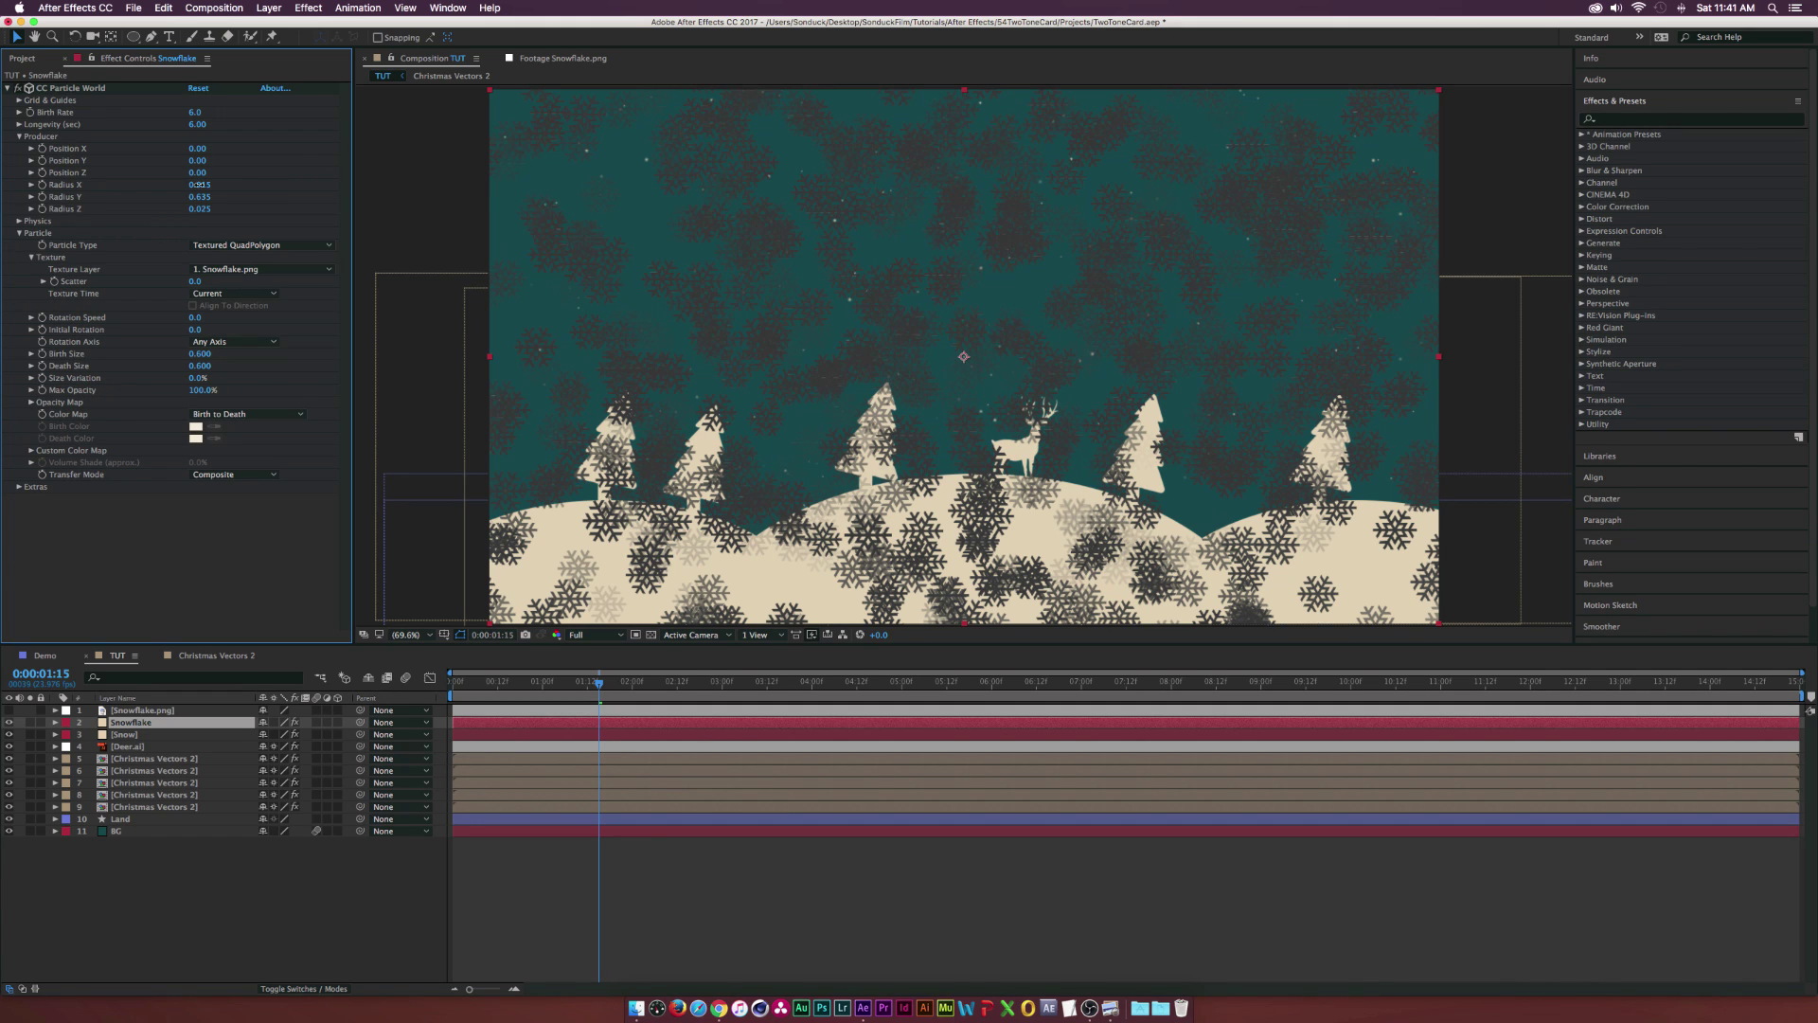
{"action": "mouse_move", "coordinate": [199, 184]}
{"action": "left_mouse_down"}
{"action": "mouse_move", "coordinate": [266, 186]}
{"action": "mouse_move", "coordinate": [216, 199]}
{"action": "left_mouse_up"}
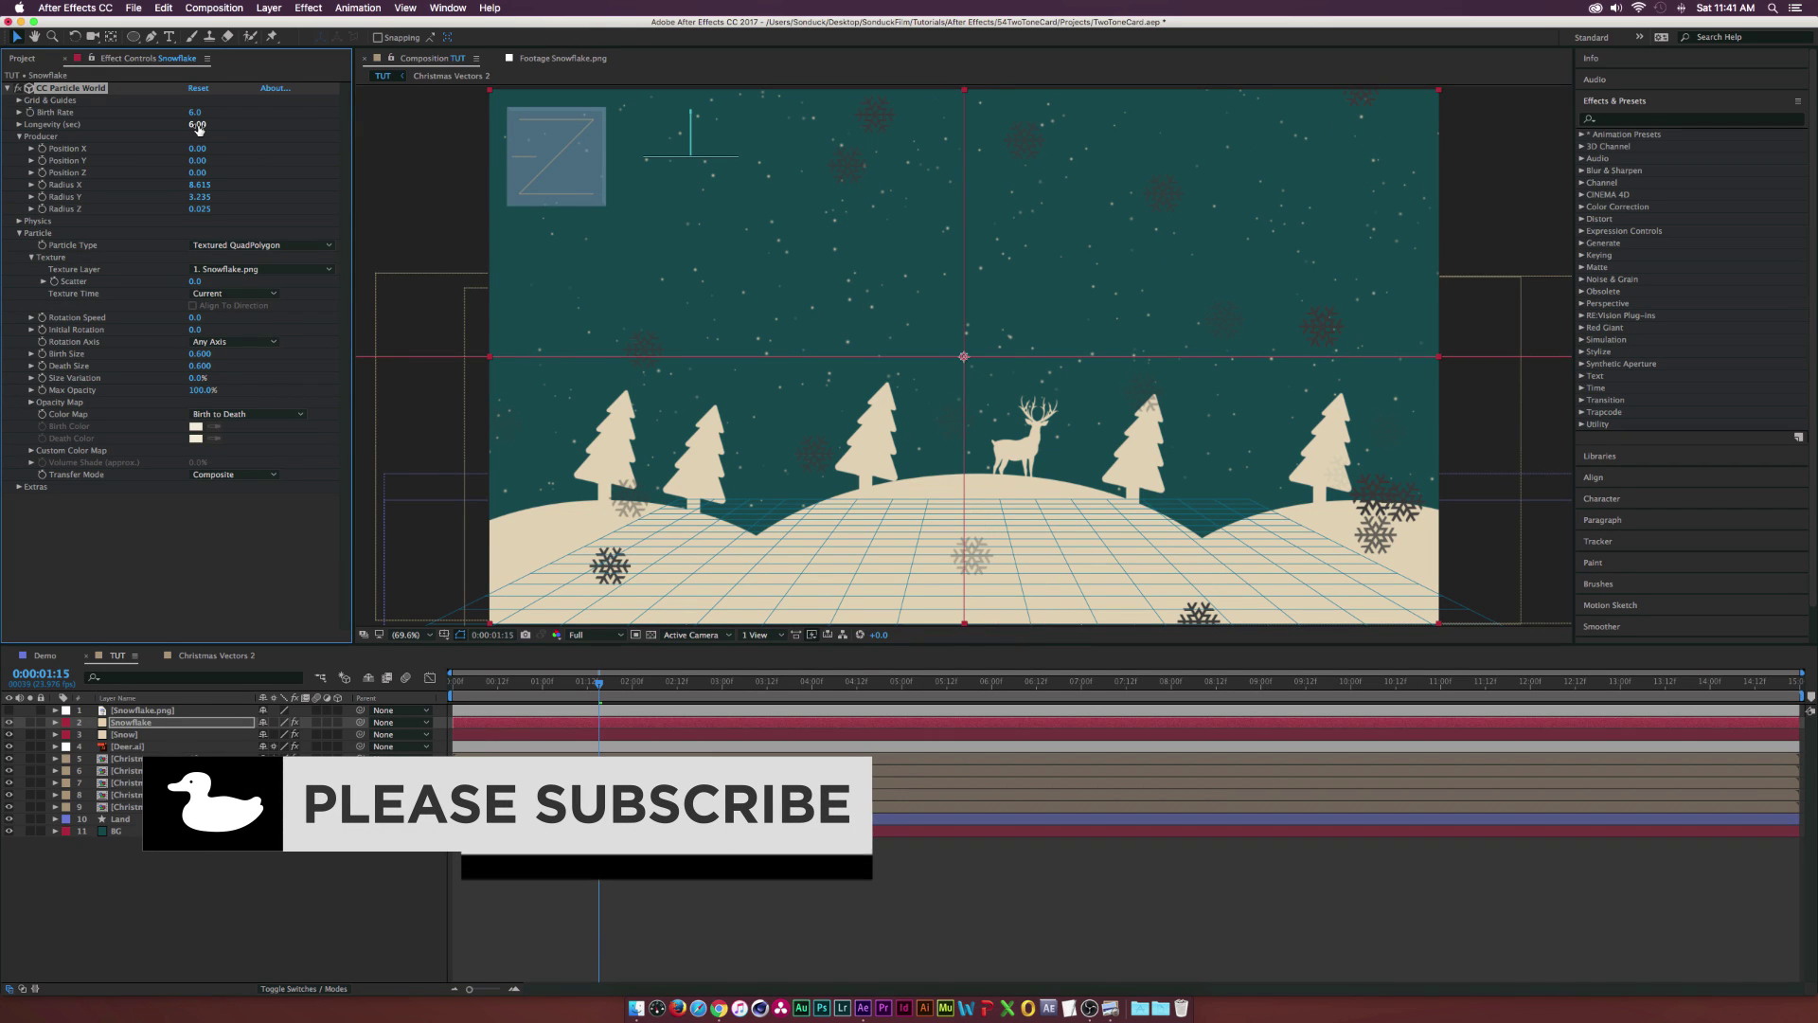
{"action": "left_click", "coordinate": [17, 222]}
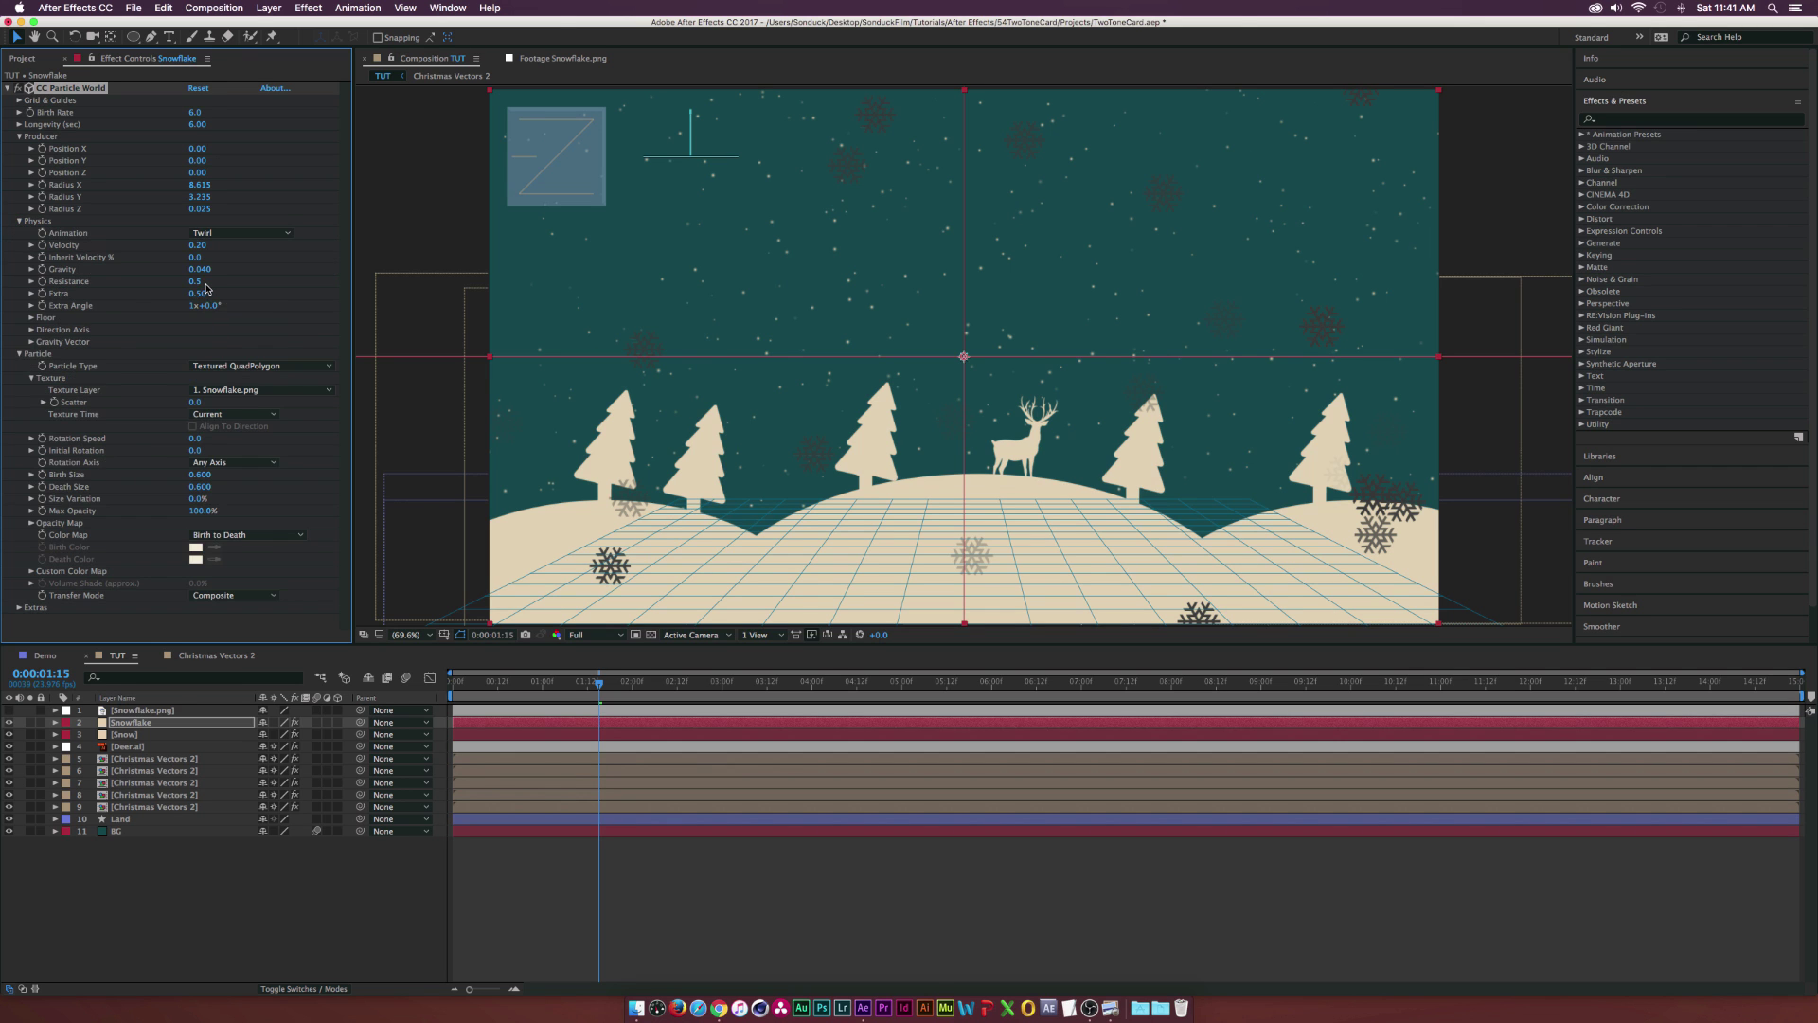
{"action": "left_click", "coordinate": [200, 281]}
{"action": "type", "text": "2"}
{"action": "key", "text": "Return"}
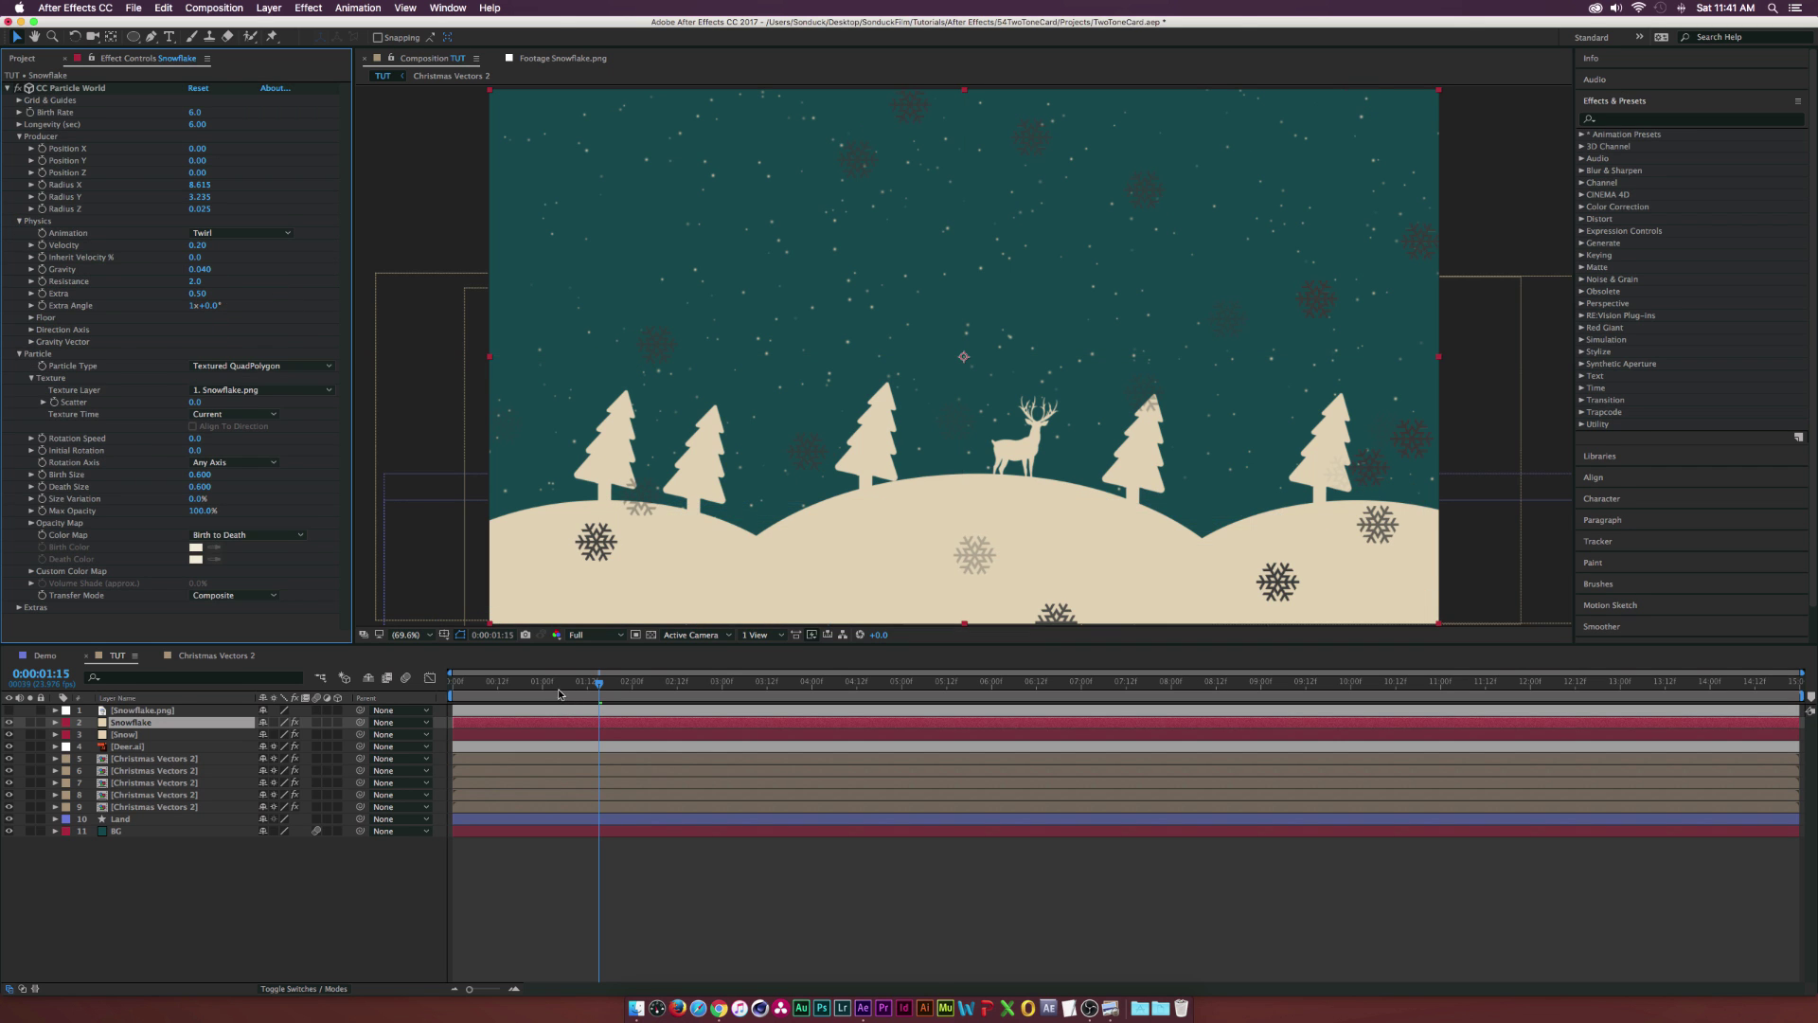
Check the snowflake density around 0:00:03:08 and set the Snowflake layer's birth rate to 3
{"action": "left_click_drag", "start_coordinate": [598, 682], "coordinate": [767, 685]}
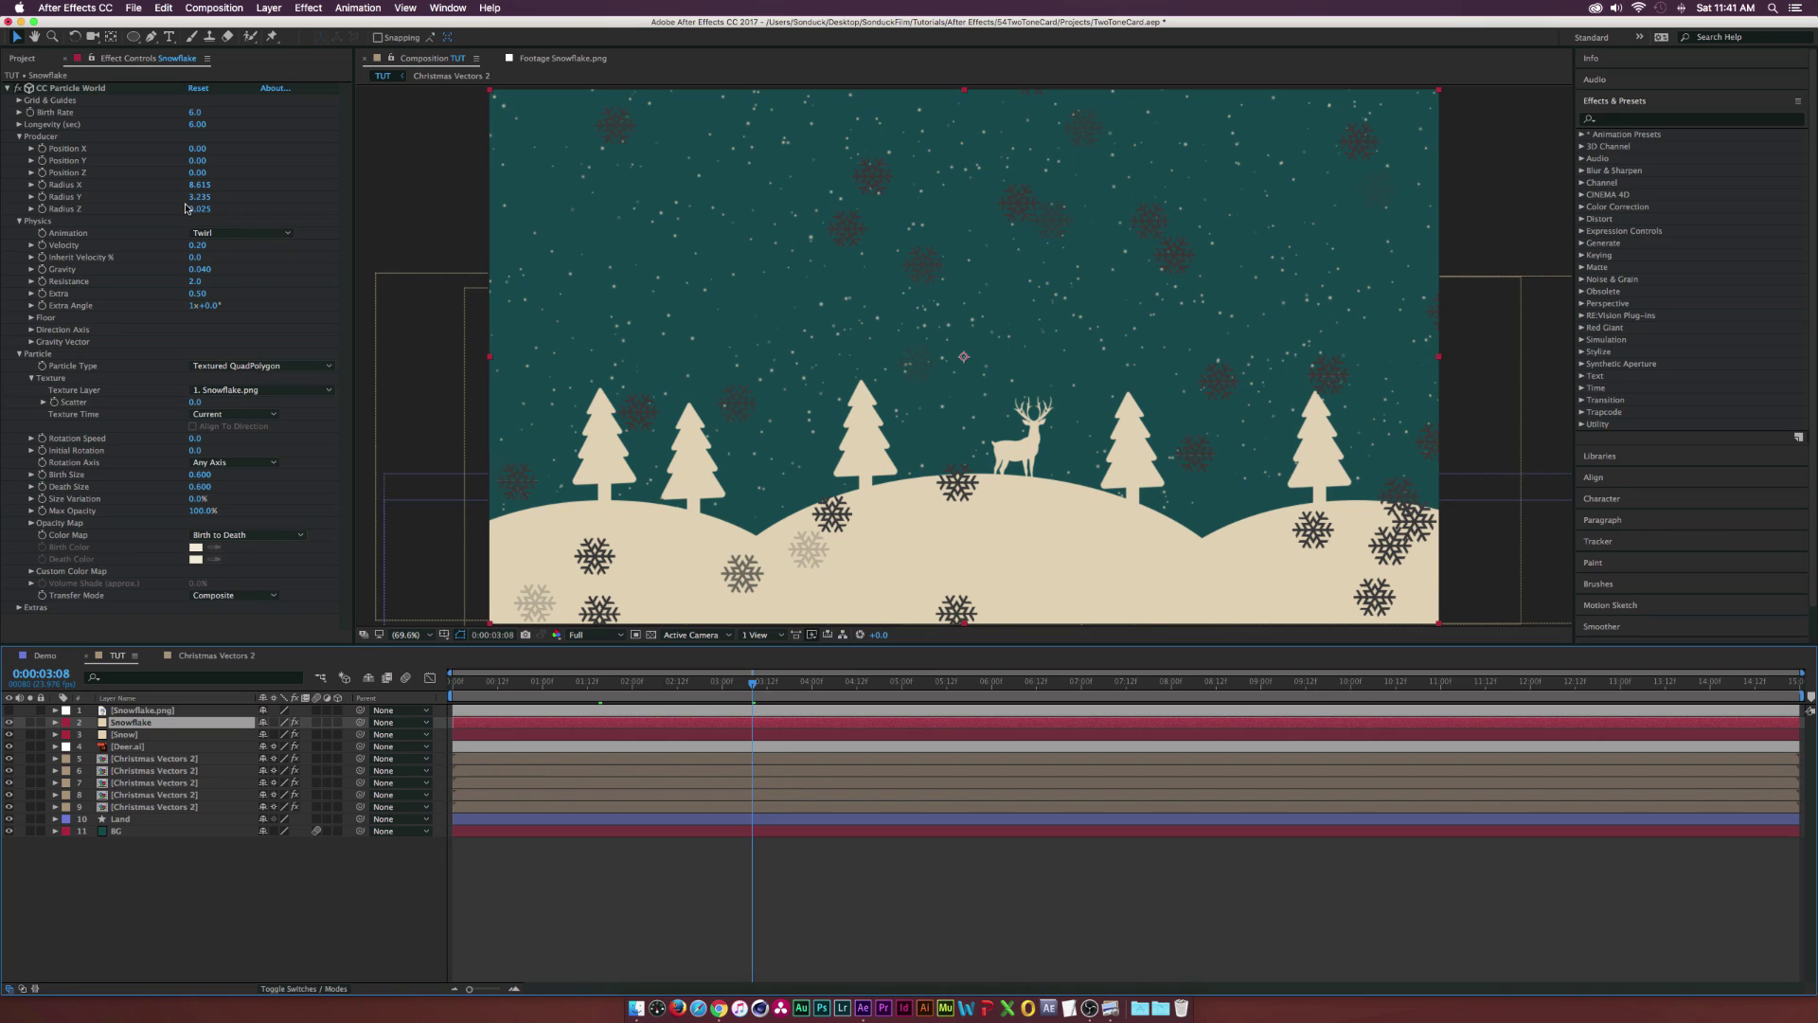
{"action": "left_click", "coordinate": [198, 112]}
{"action": "type", "text": "3"}
{"action": "key", "text": "Return"}
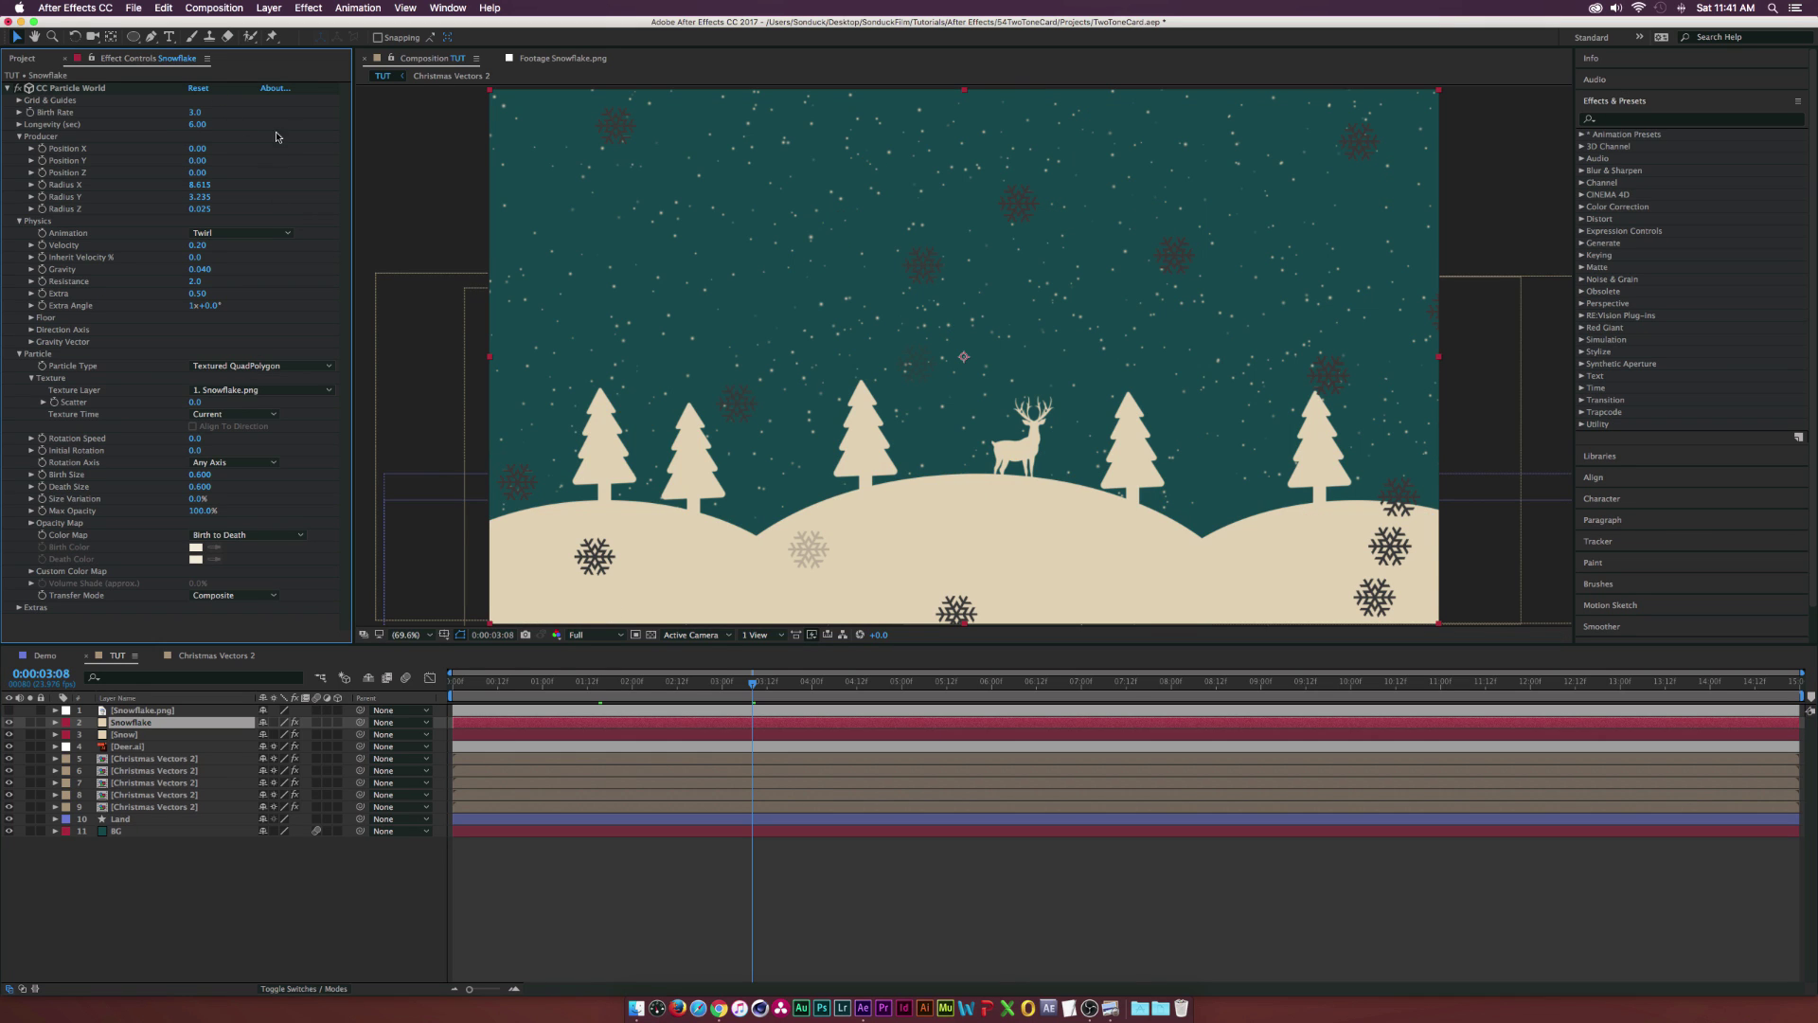
Apply a Fill effect to the Snowflake layer and color it the same cream as the hills
{"action": "left_click", "coordinate": [296, 11]}
{"action": "mouse_move", "coordinate": [378, 182]}
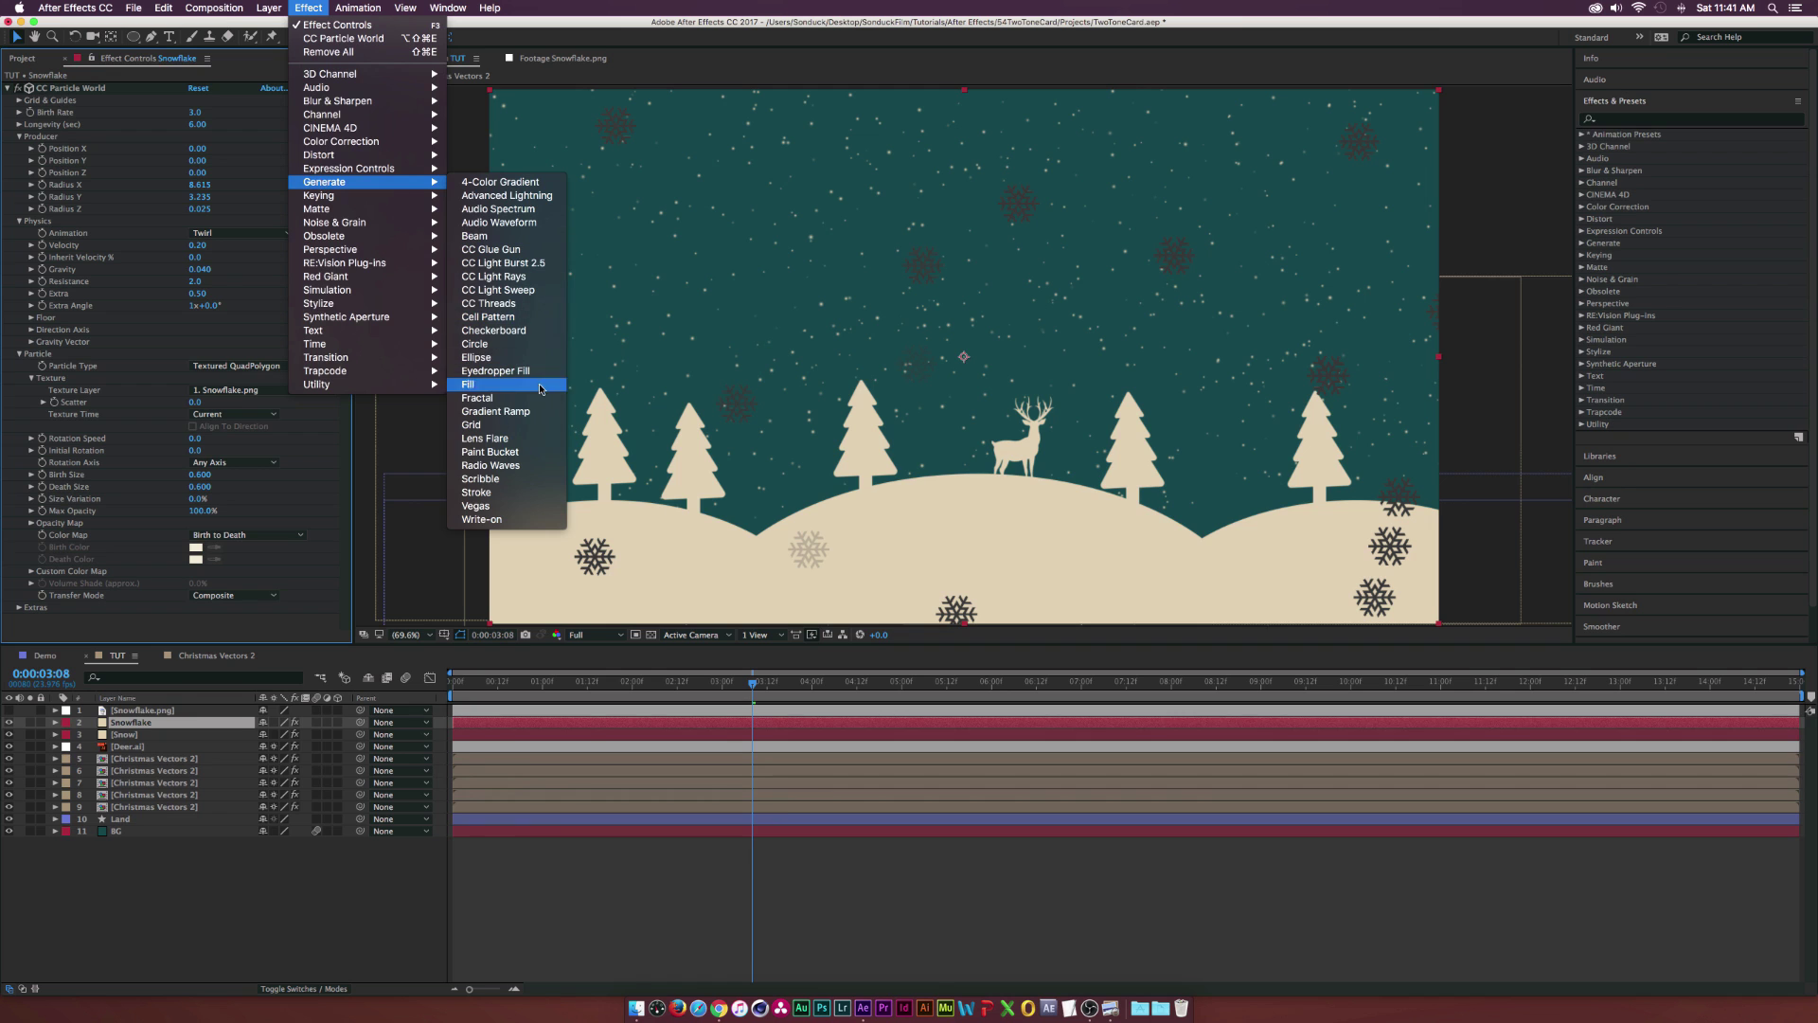
{"action": "left_click", "coordinate": [507, 385]}
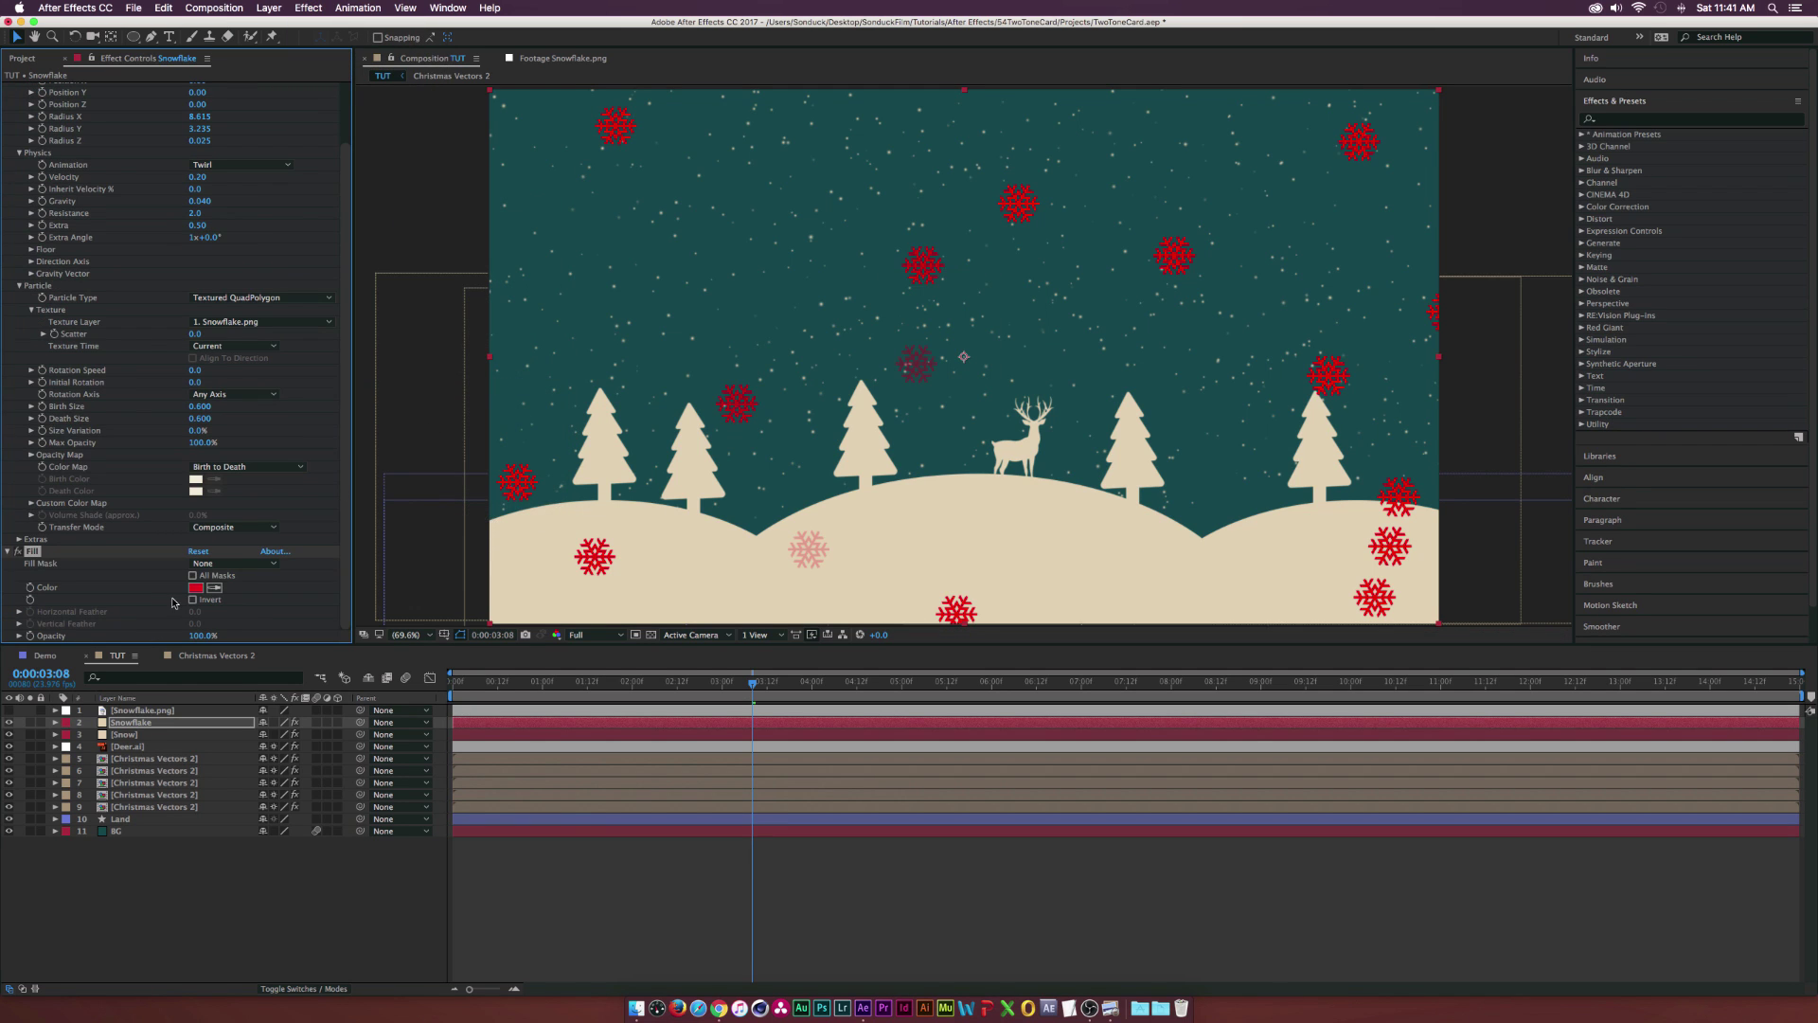
{"action": "left_click", "coordinate": [196, 588]}
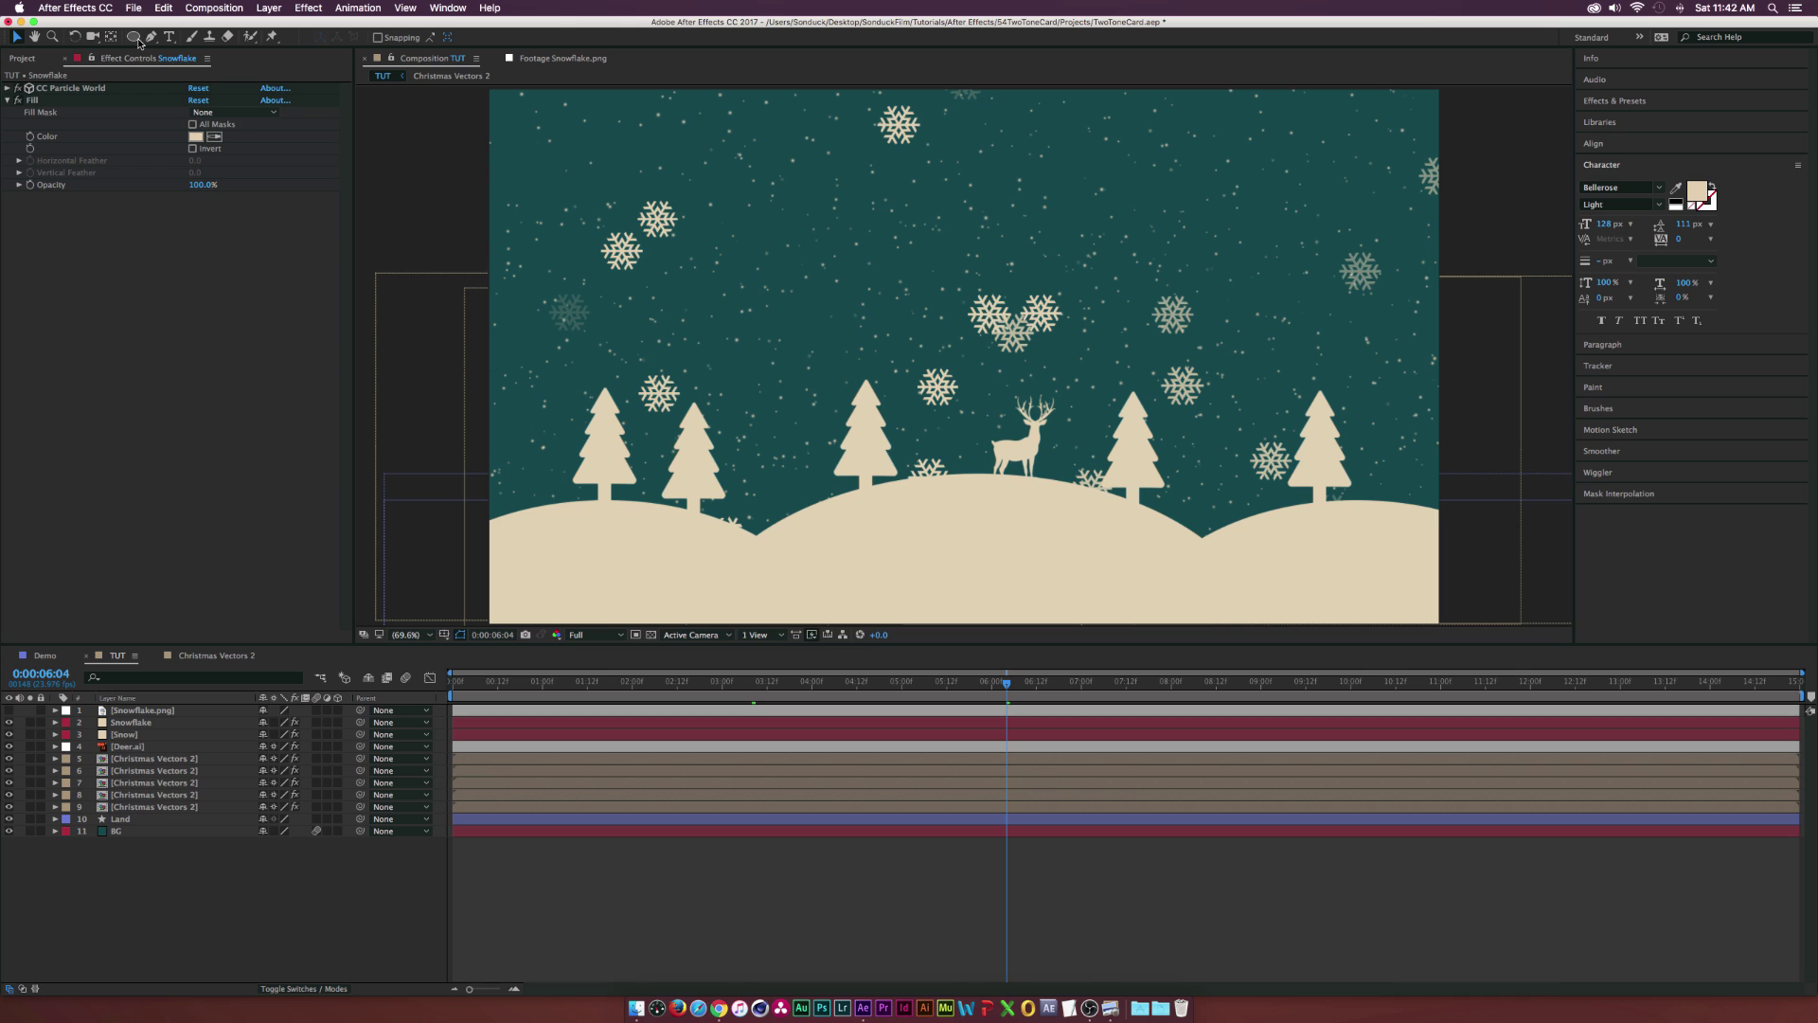
Draw a small cream circle in the sky with the Ellipse tool and add a Repeater to it
{"action": "left_click_drag", "start_coordinate": [134, 36], "coordinate": [190, 68]}
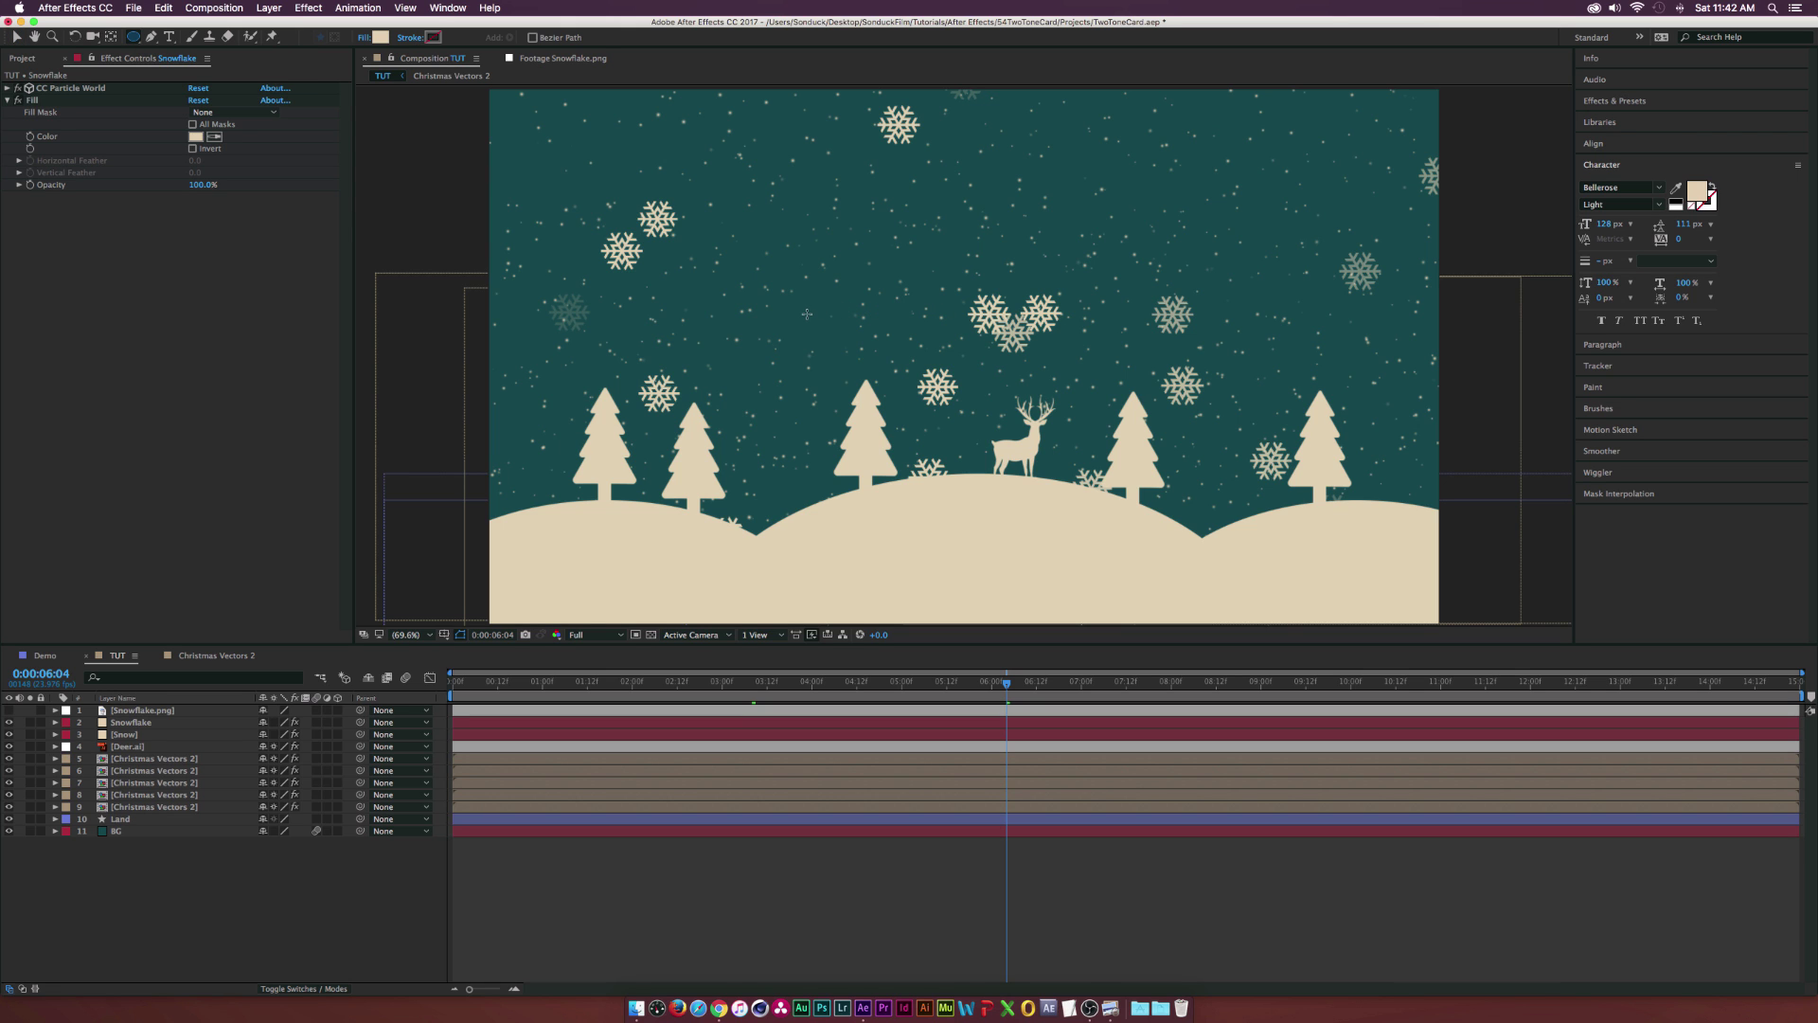
{"action": "left_click_drag", "start_coordinate": [807, 313], "coordinate": [818, 325]}
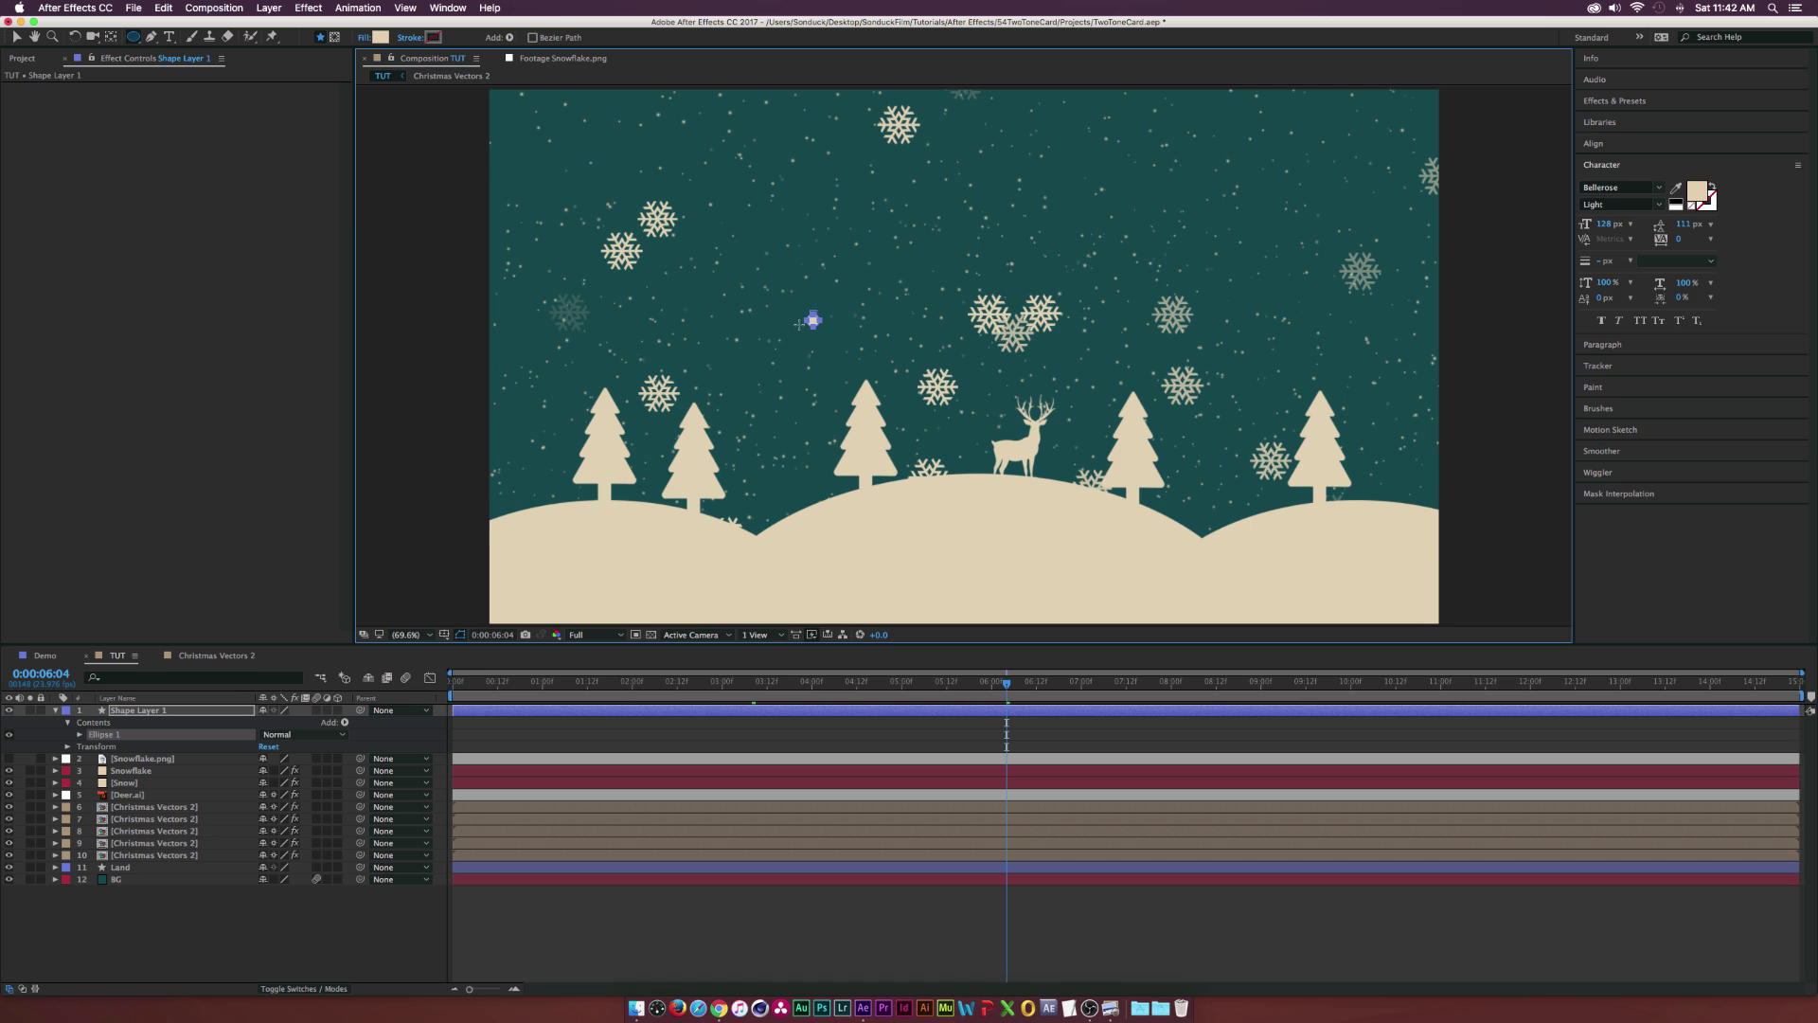
{"action": "key", "text": "slash"}
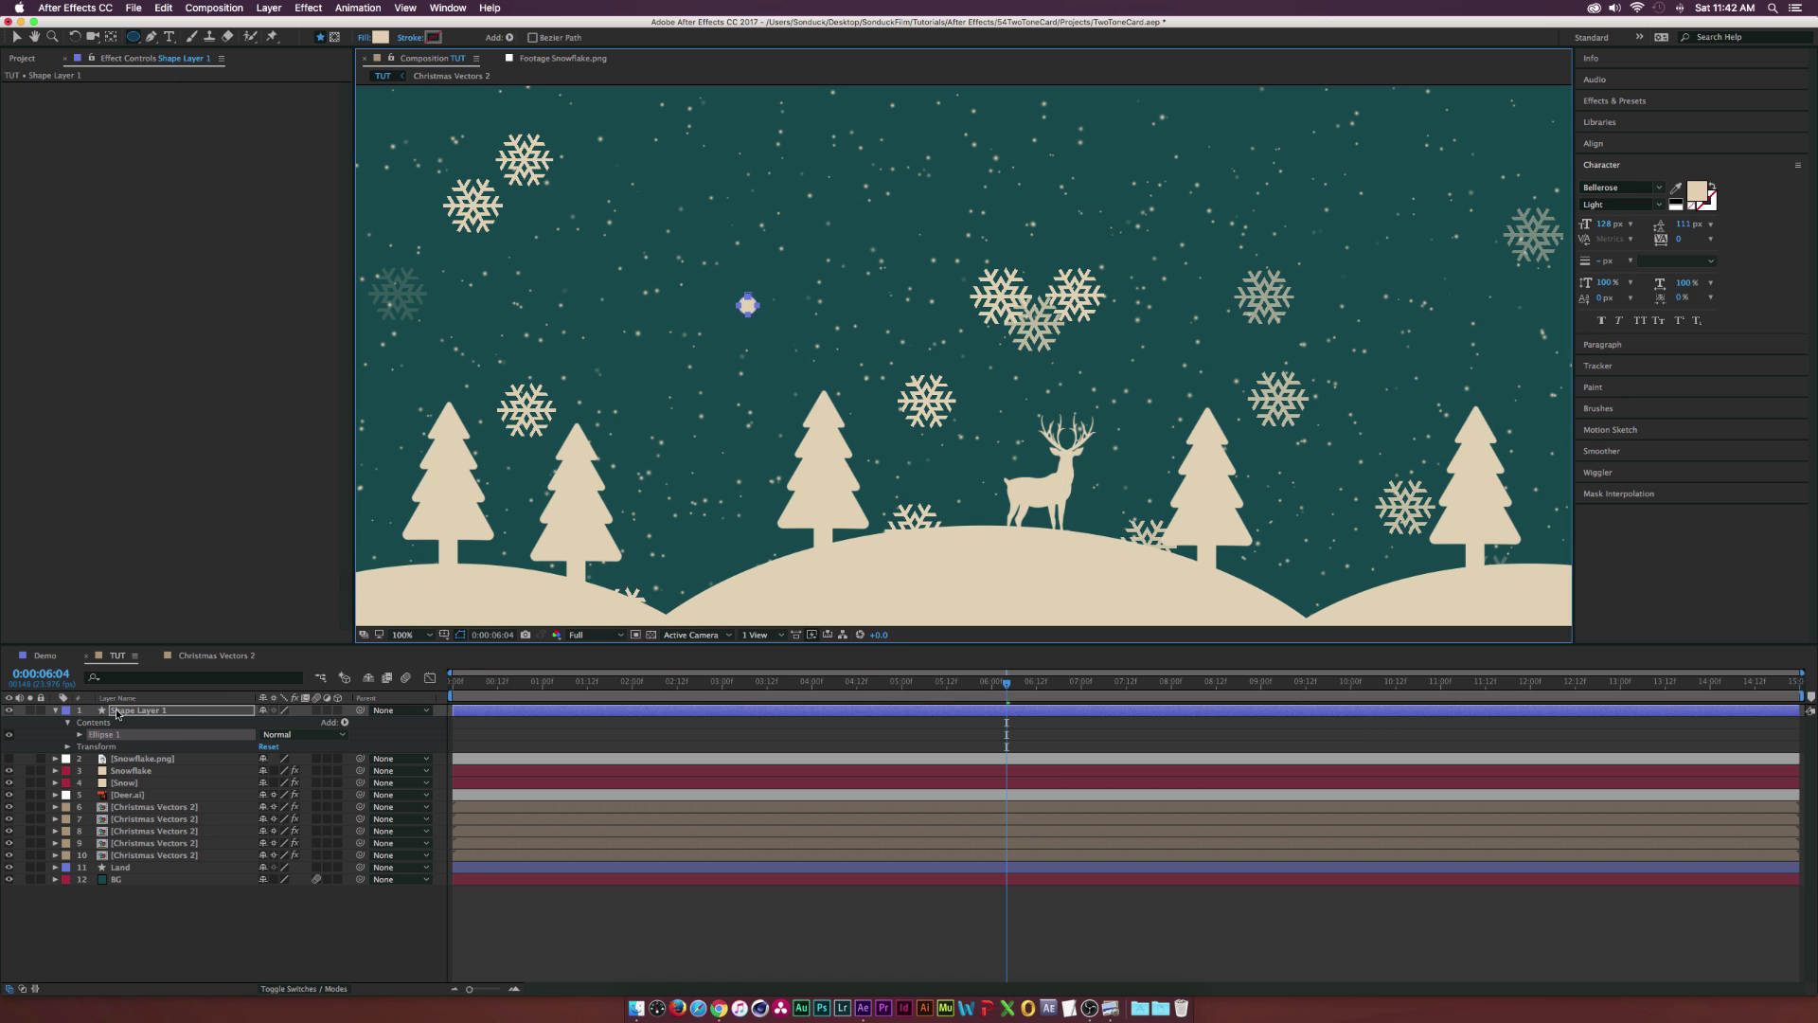
{"action": "left_click", "coordinate": [343, 724]}
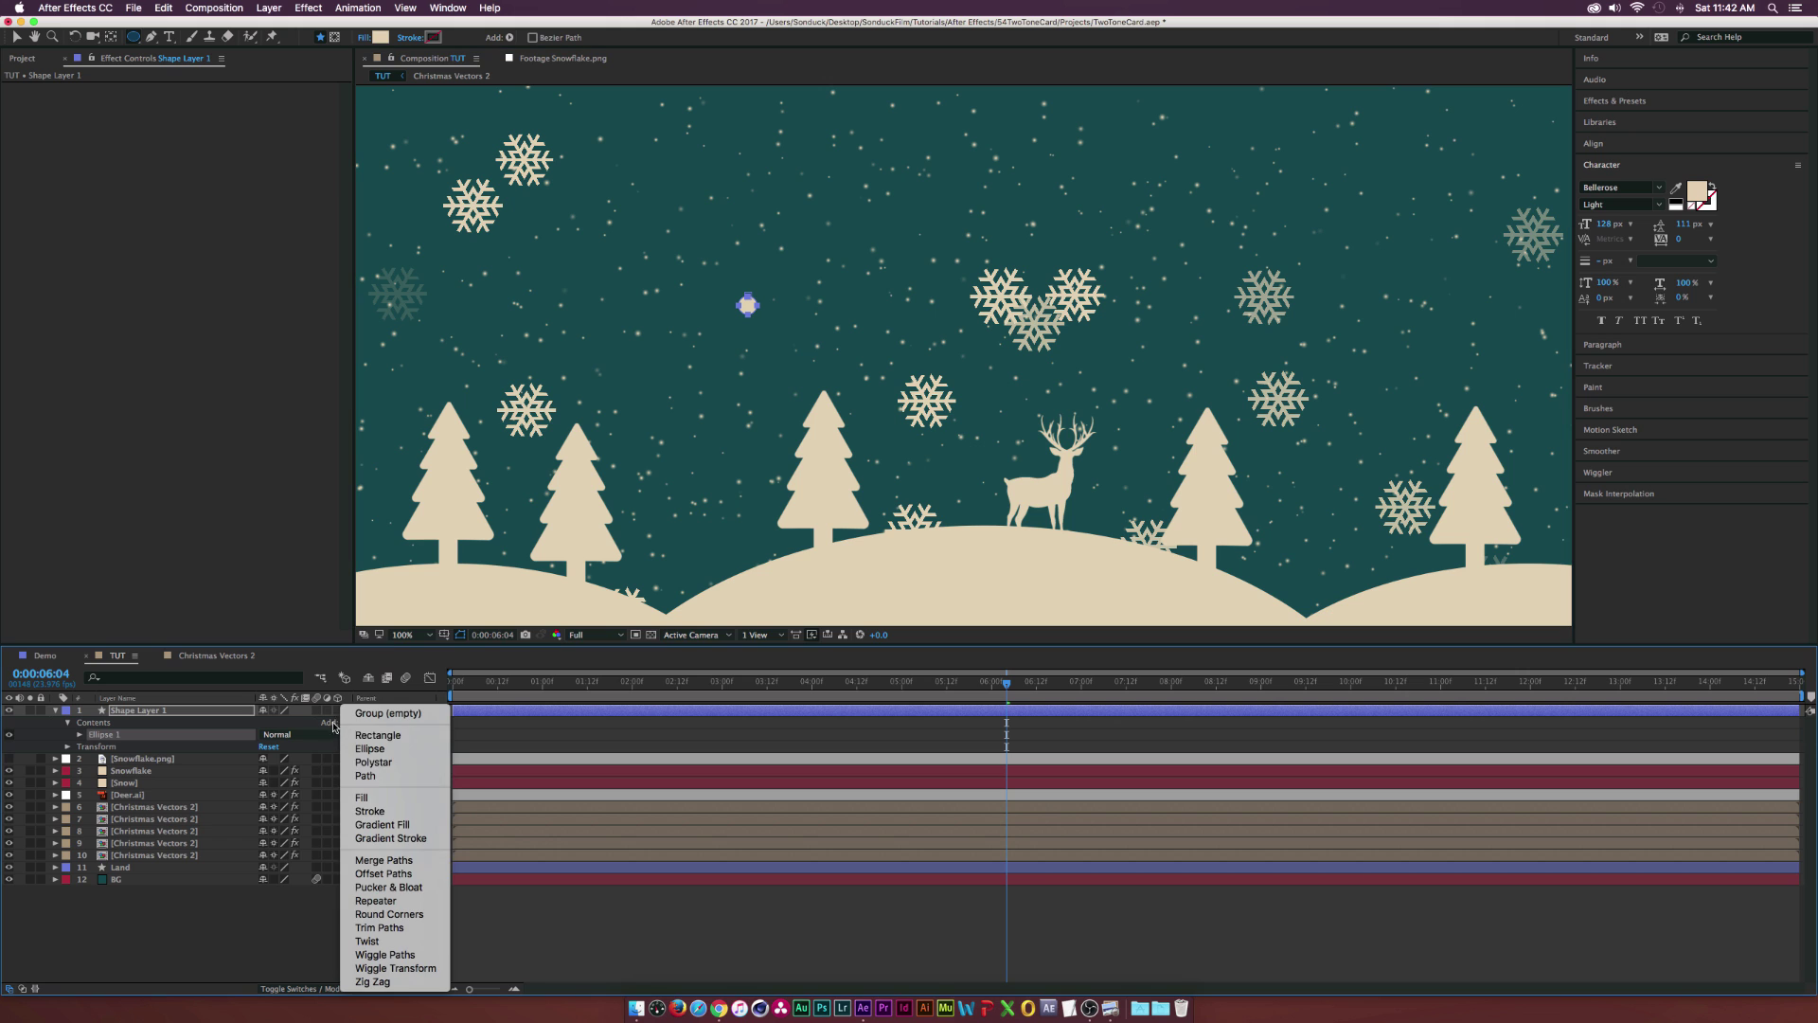
{"action": "left_click", "coordinate": [385, 900]}
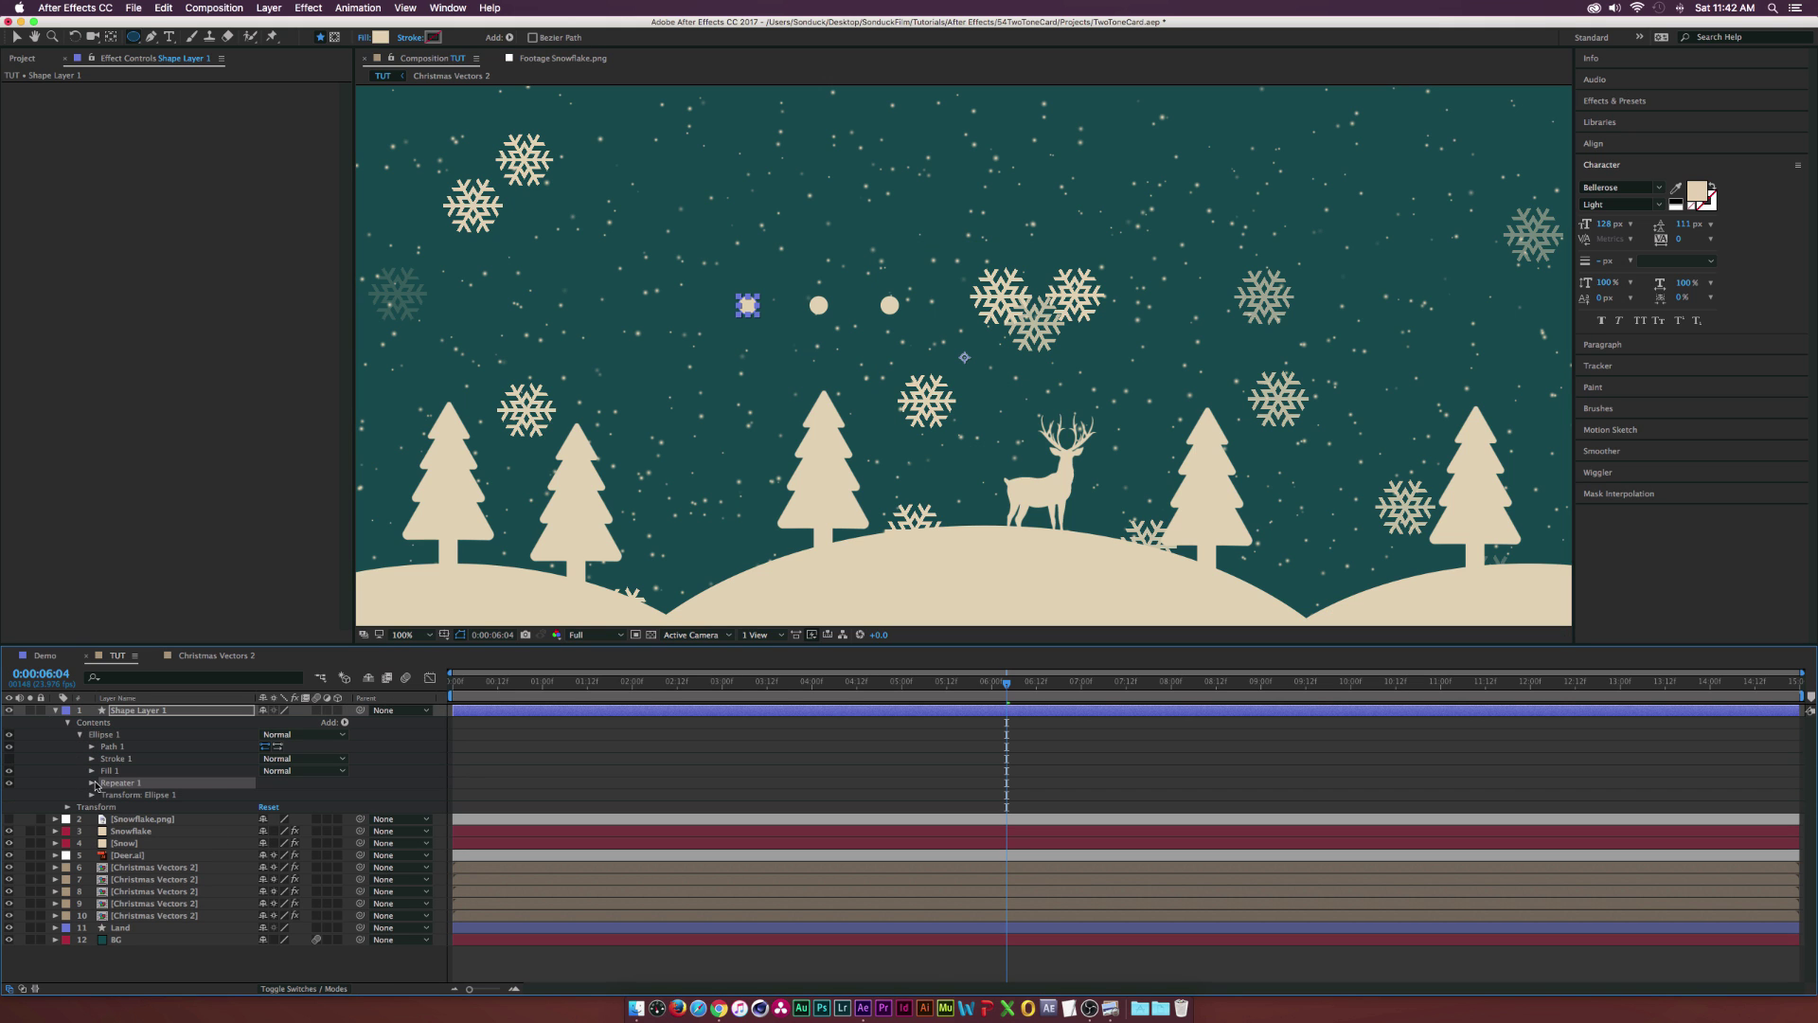
Tighten the spacing between the repeated dots by setting the Repeater's transform position to 57, 0
{"action": "left_click", "coordinate": [95, 783]}
{"action": "left_click", "coordinate": [92, 783]}
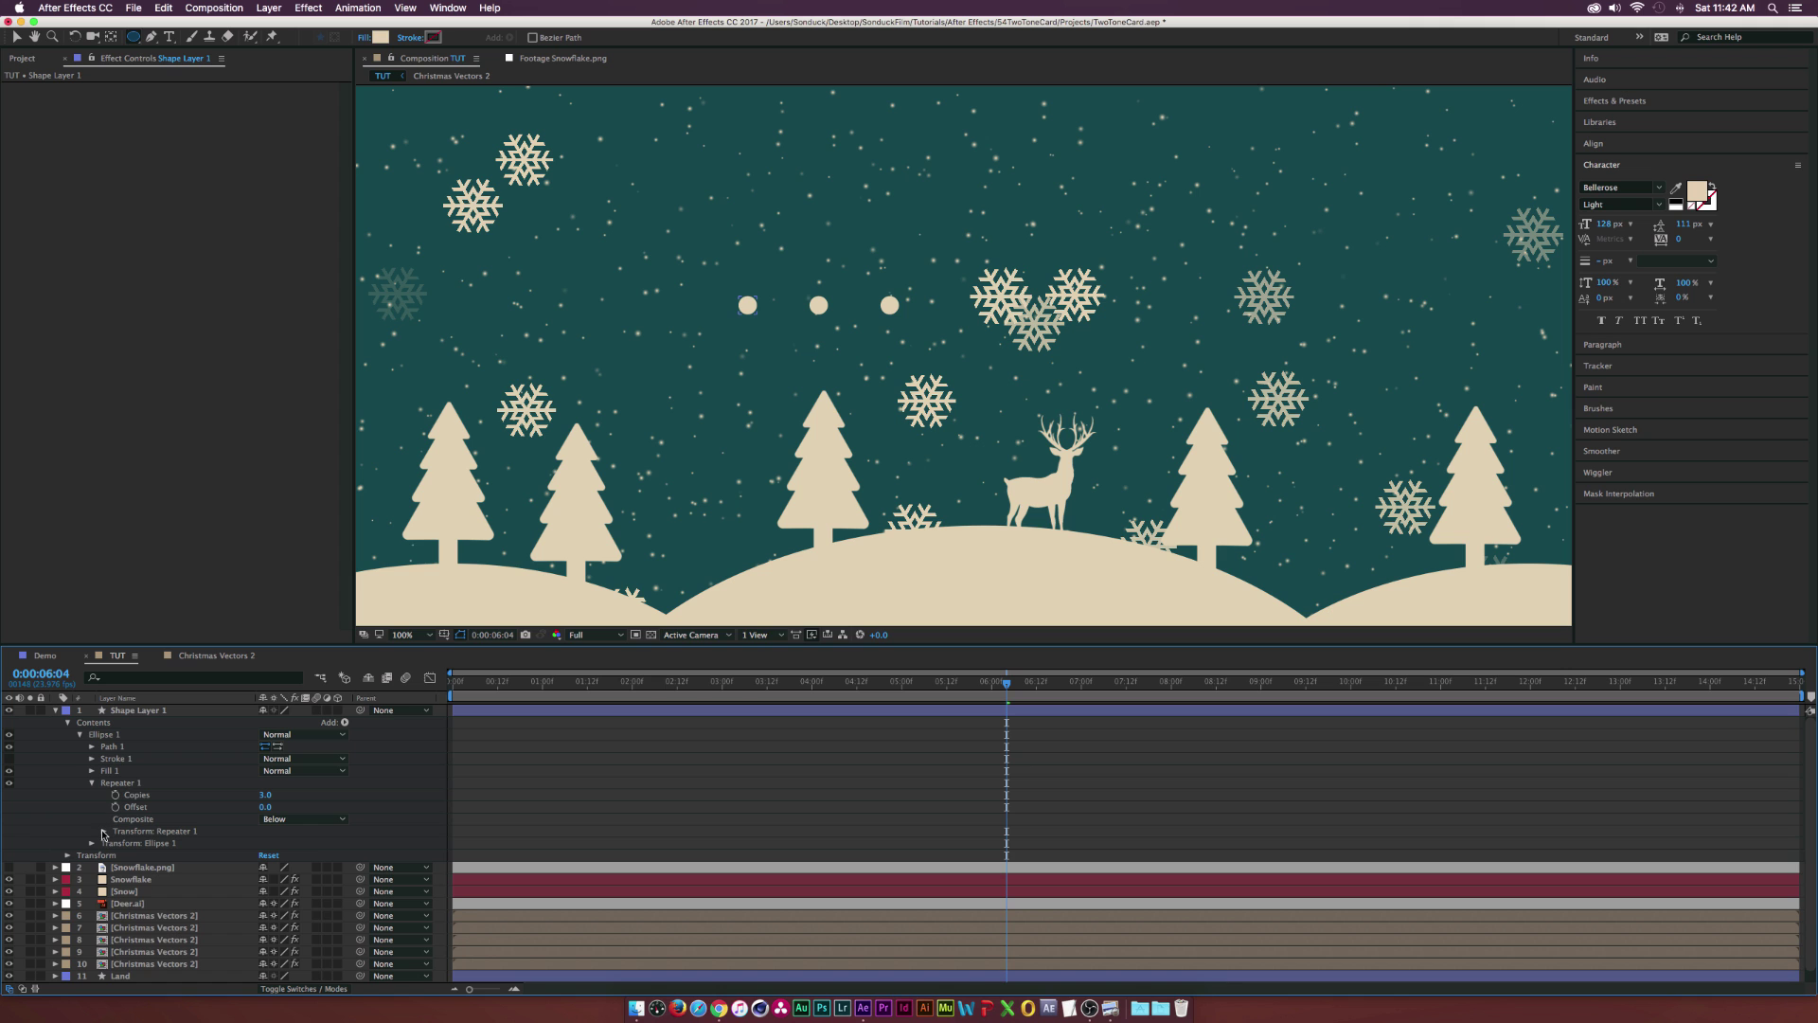
{"action": "left_click", "coordinate": [103, 832]}
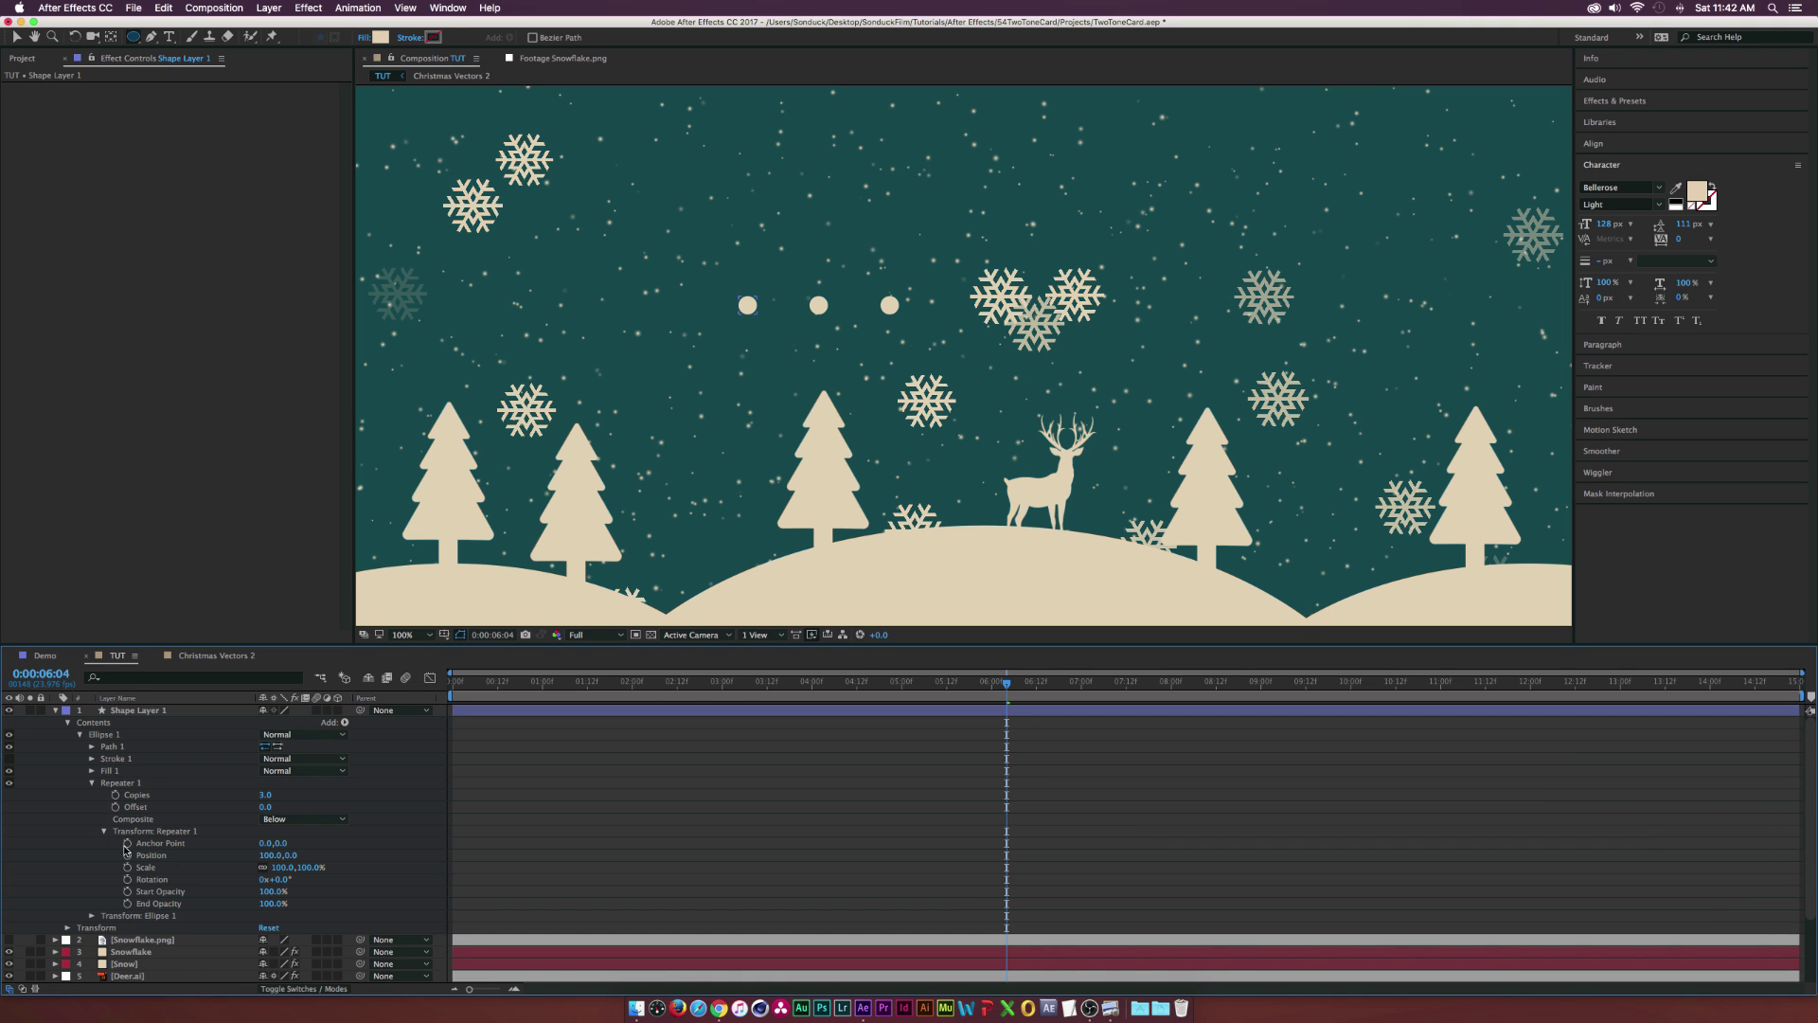
{"action": "left_click", "coordinate": [265, 854]}
{"action": "left_click_drag", "start_coordinate": [265, 854], "coordinate": [312, 840]}
{"action": "left_click", "coordinate": [332, 844]}
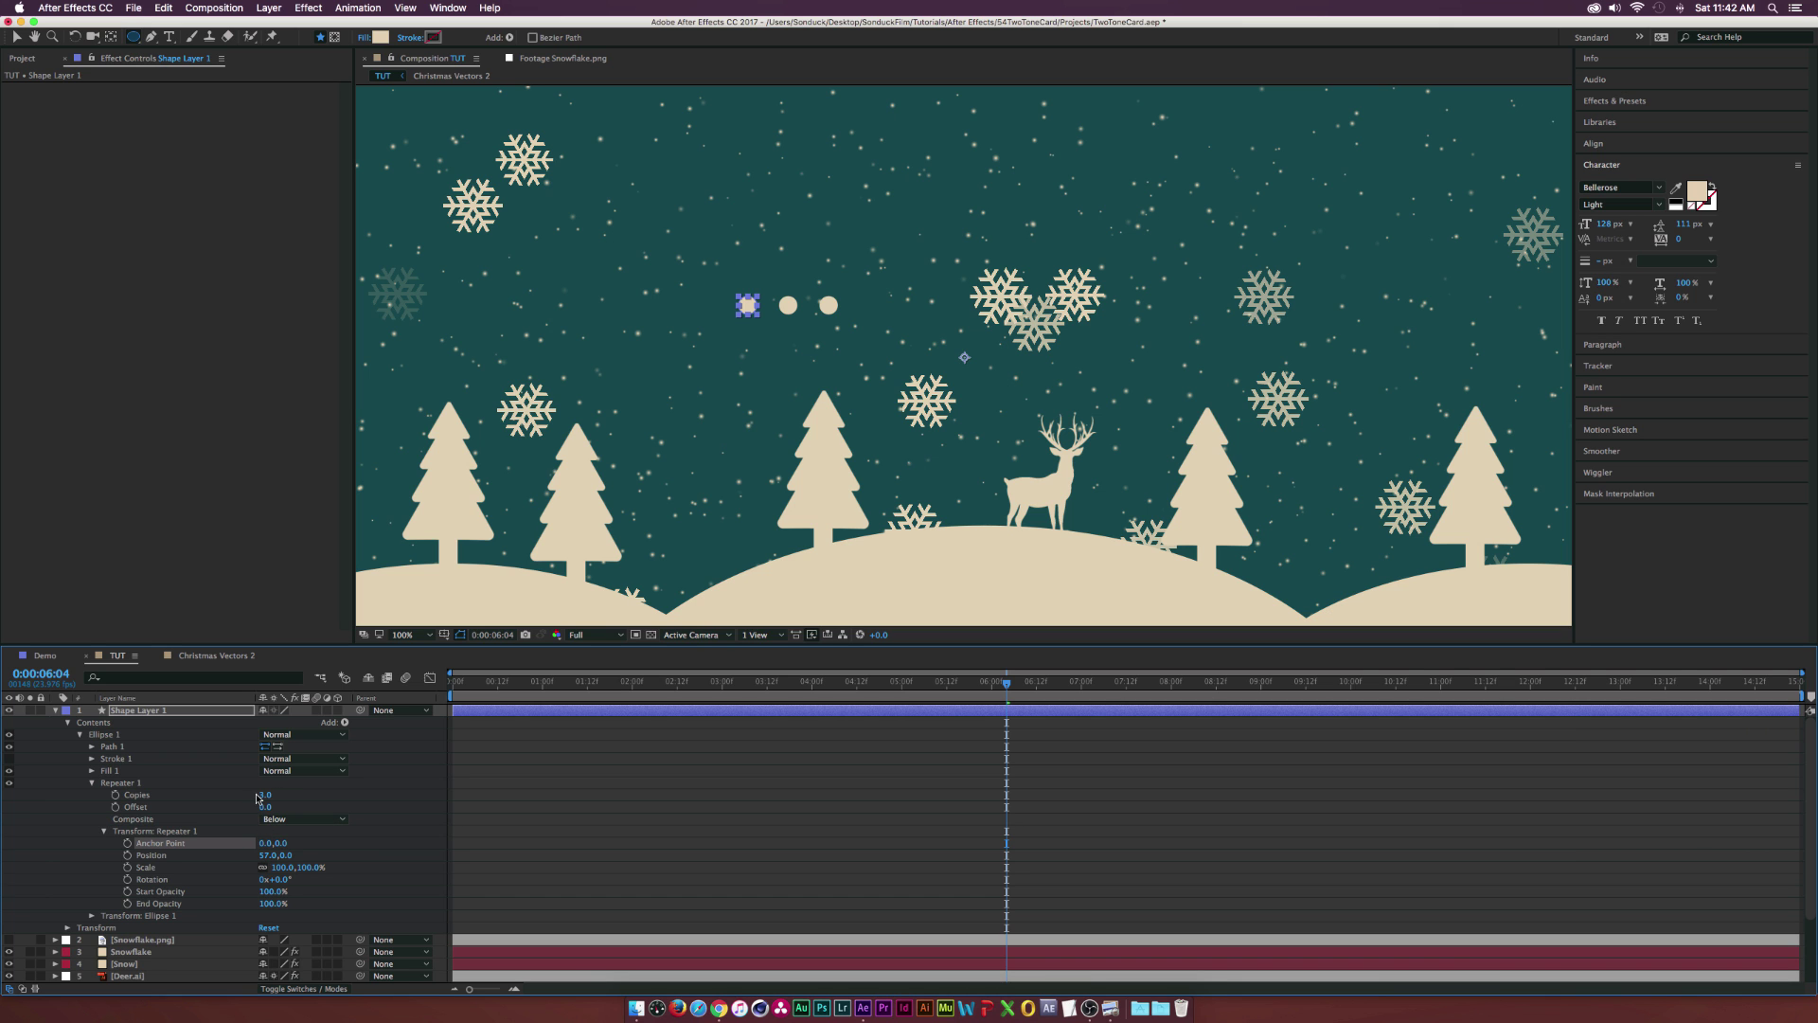
Set the Repeater's number of copies to 15 to make a row of dots
{"action": "left_click_drag", "start_coordinate": [265, 797], "coordinate": [1190, 335]}
{"action": "key", "text": "comma"}
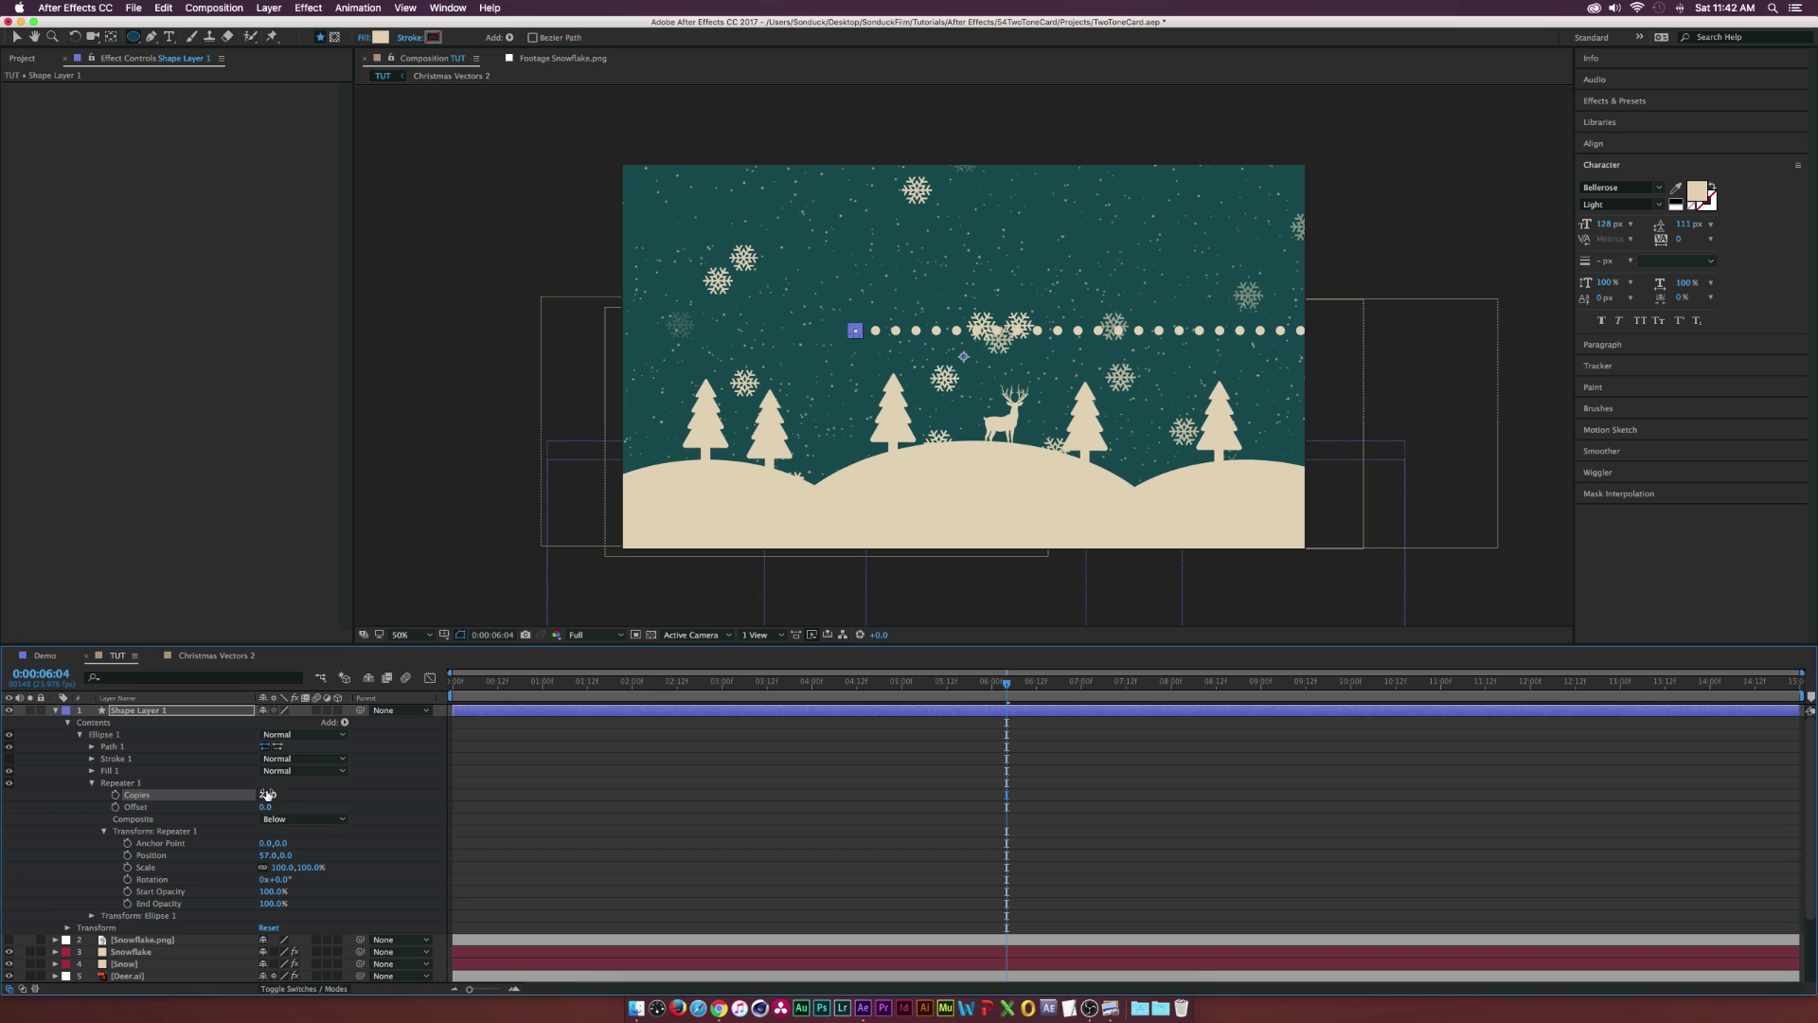
{"action": "left_click_drag", "start_coordinate": [269, 794], "coordinate": [258, 792]}
Animate the Repeater's copies from 0 at 0:00:02:00 to 15 at 0:00:02:19 and check the growing row
{"action": "left_click_drag", "start_coordinate": [466, 689], "coordinate": [622, 686]}
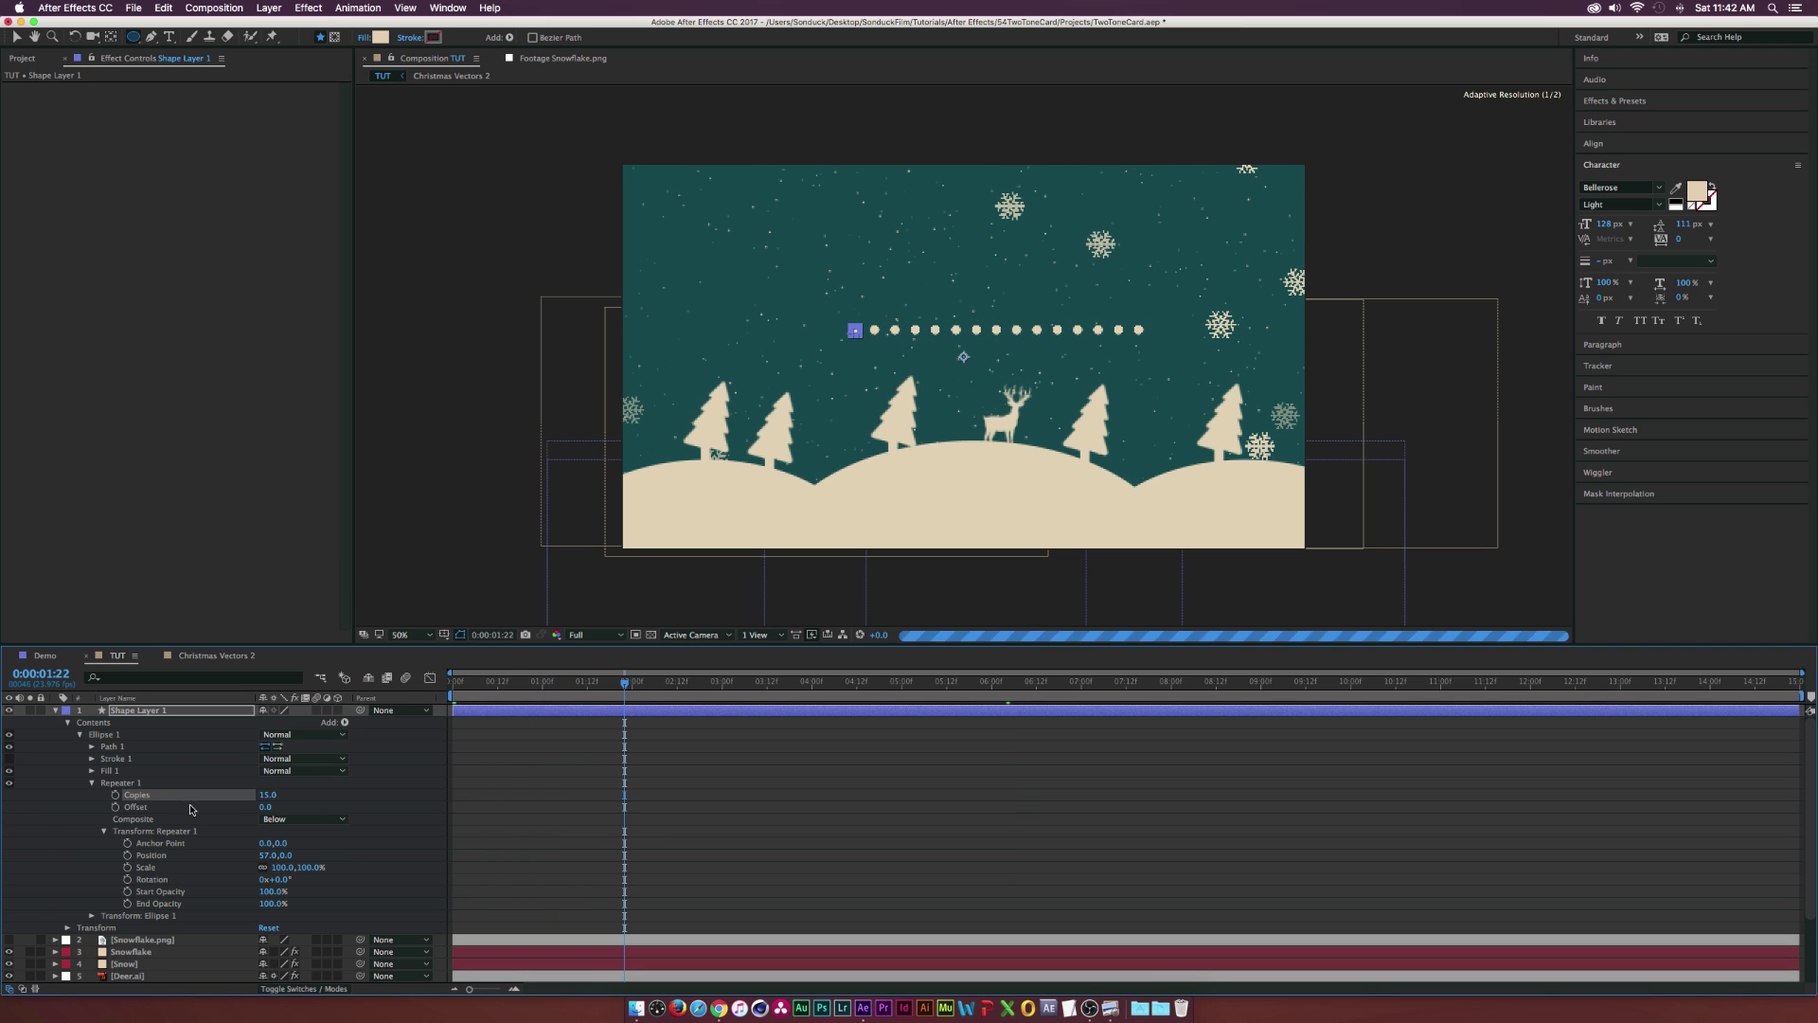
{"action": "left_click", "coordinate": [115, 795]}
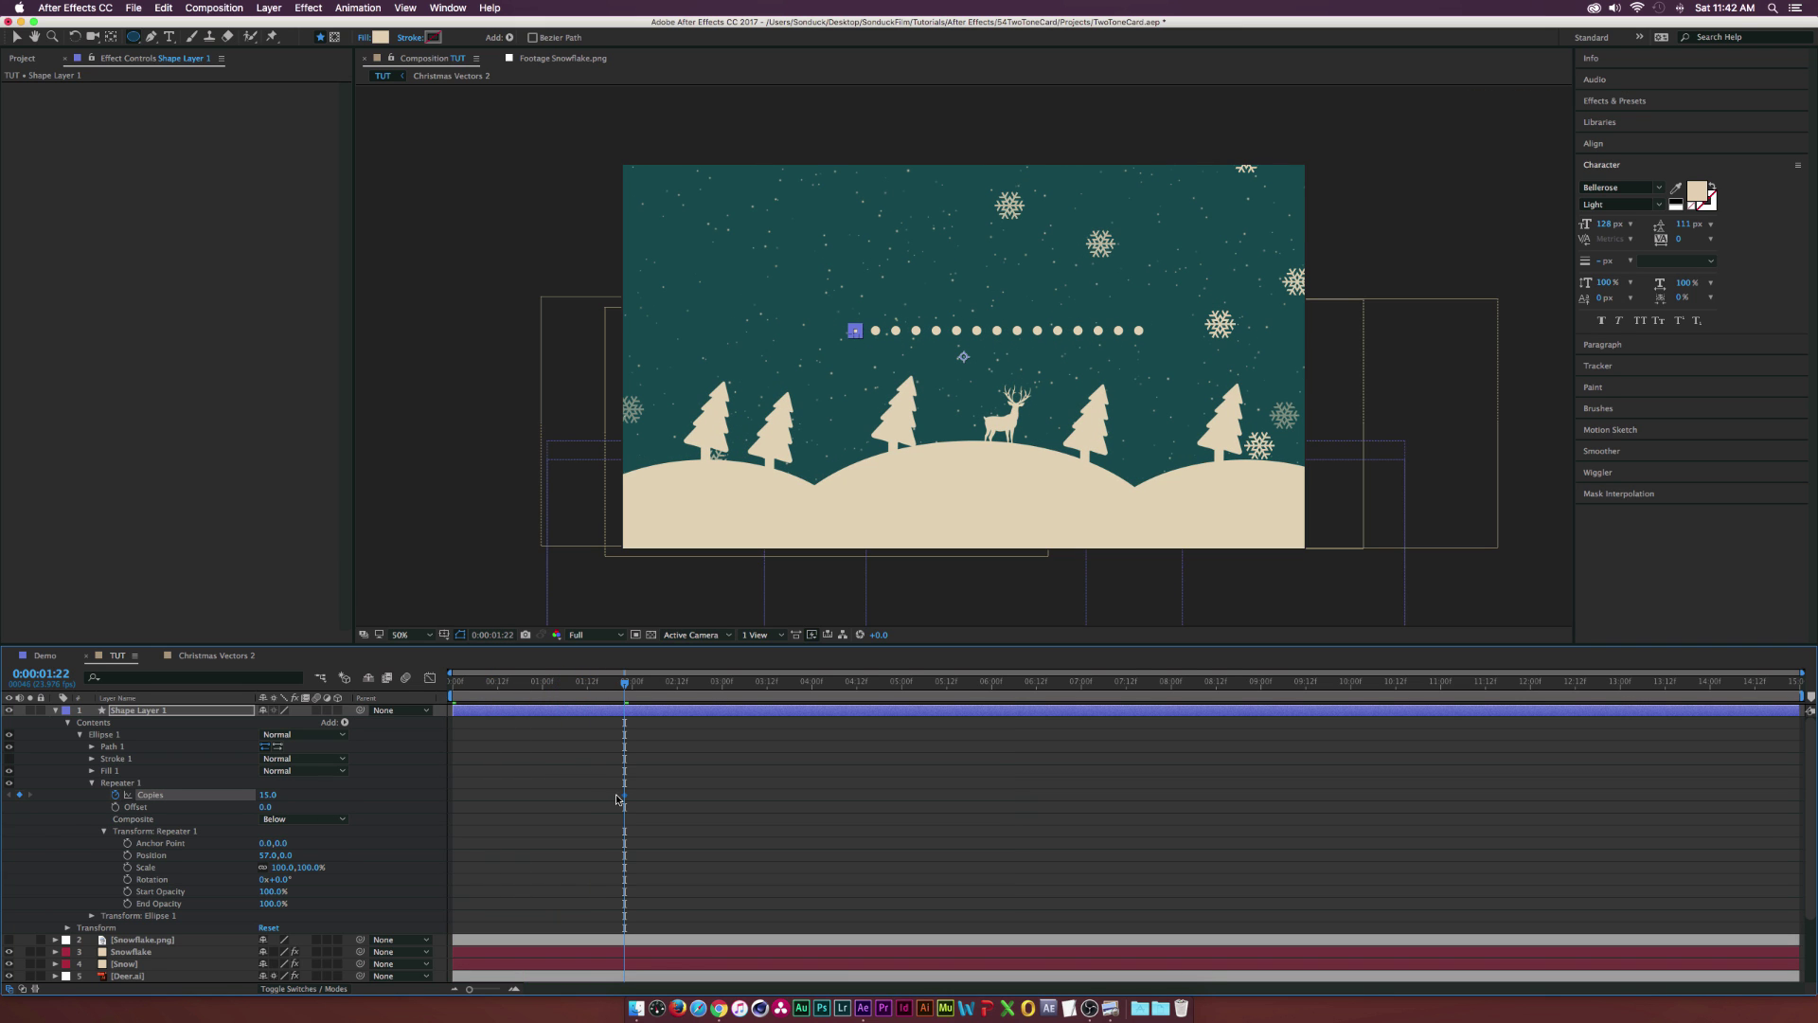
{"action": "left_click_drag", "start_coordinate": [625, 800], "coordinate": [676, 800]}
{"action": "left_click", "coordinate": [269, 795]}
{"action": "type", "text": "0"}
{"action": "key", "text": "Return"}
{"action": "left_click", "coordinate": [357, 798]}
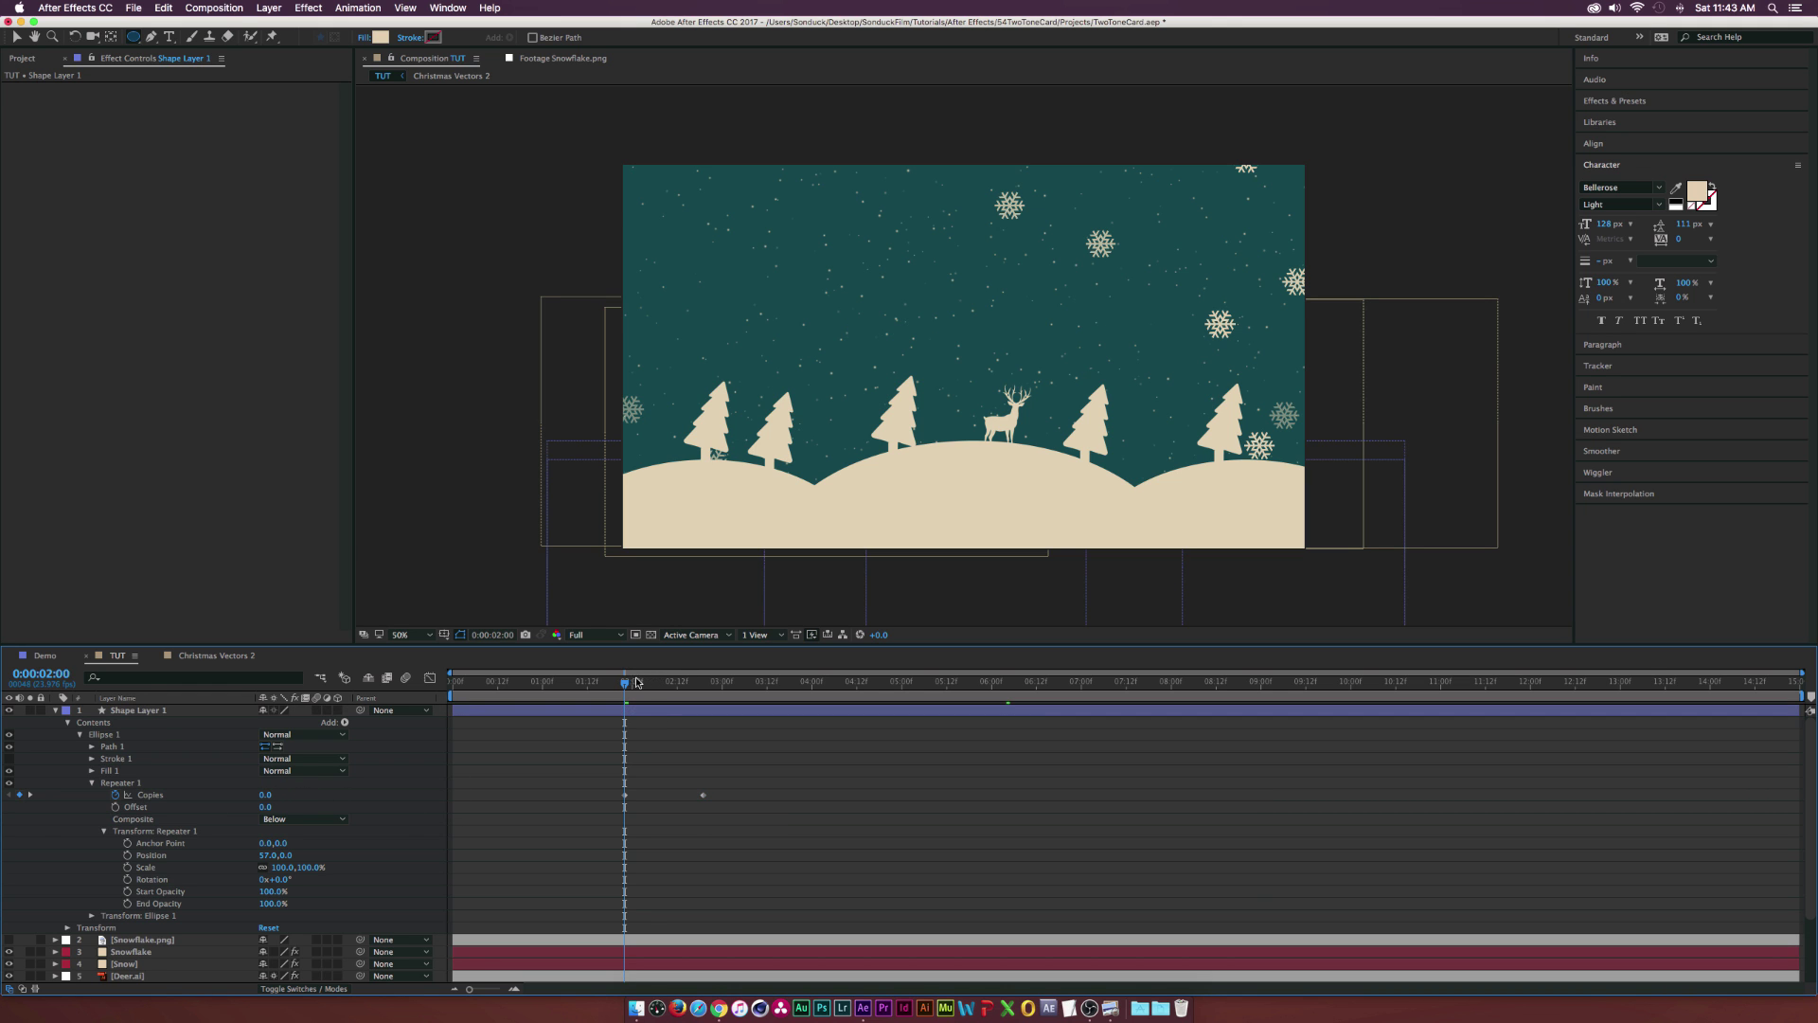
{"action": "left_click_drag", "start_coordinate": [636, 681], "coordinate": [702, 682]}
Select the dotted-line shape layer with the Selection tool and show the Title/Action Safe guides
{"action": "left_click", "coordinate": [173, 710]}
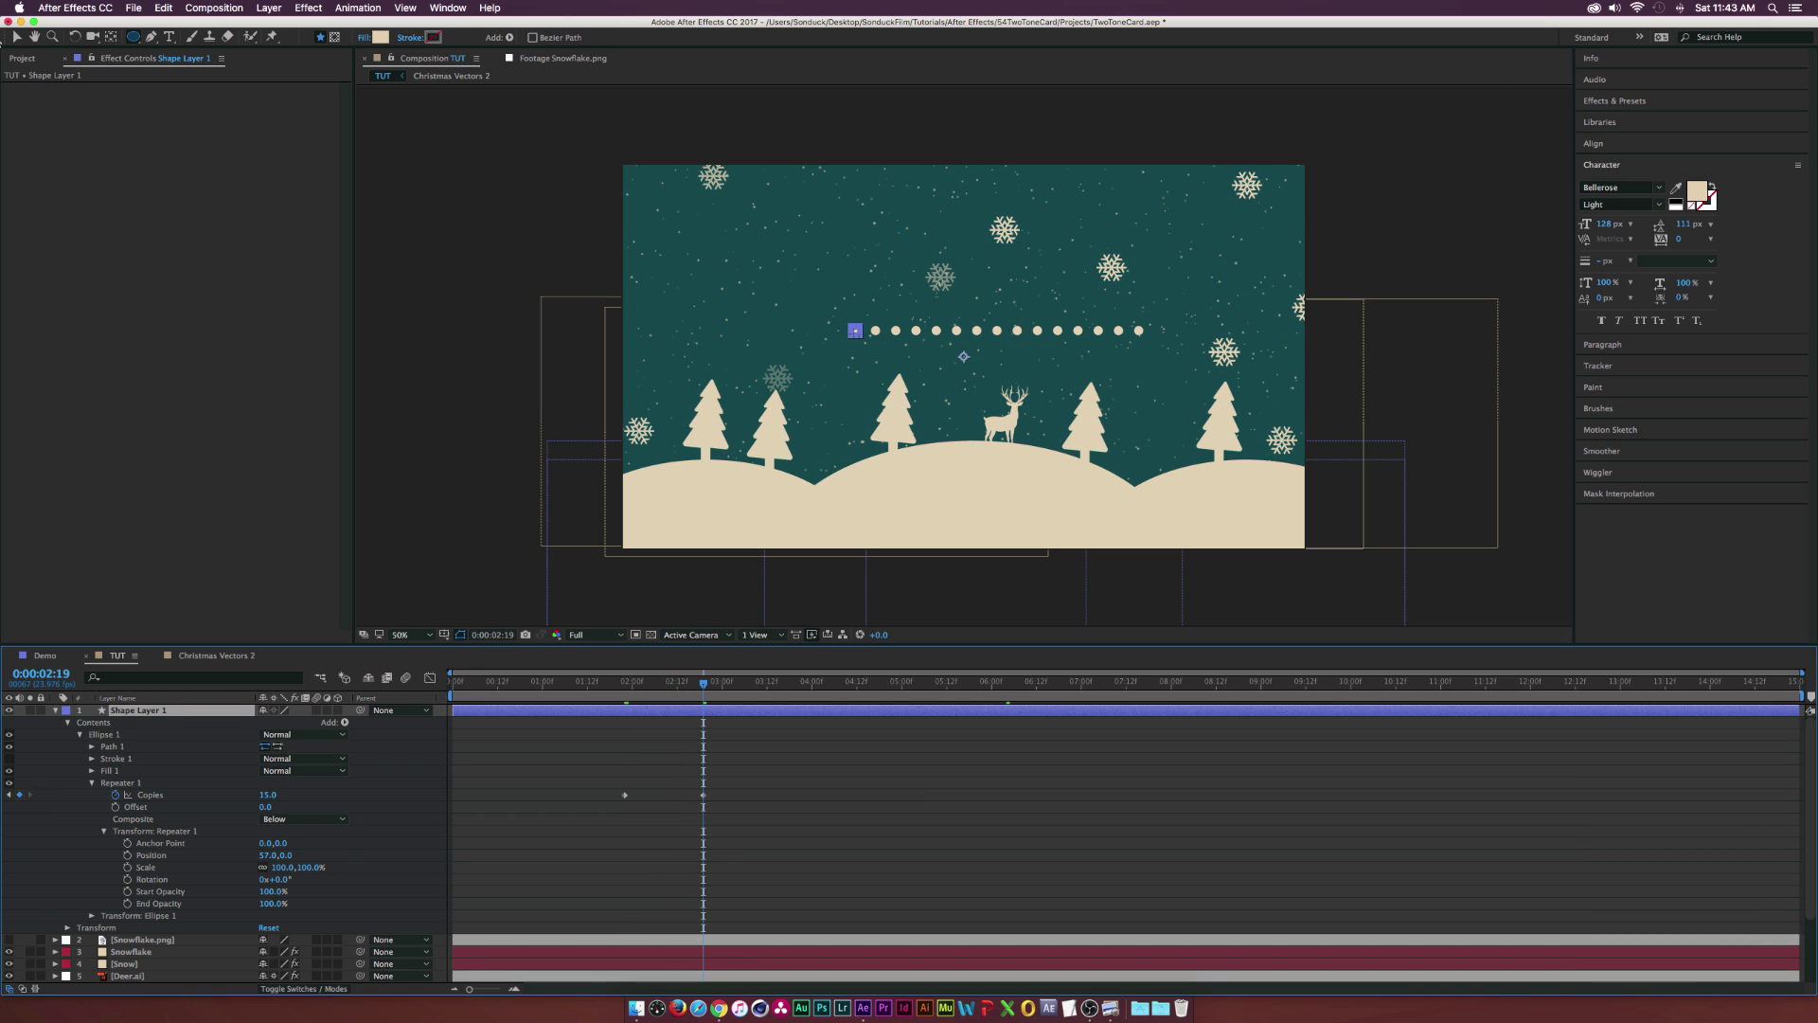
{"action": "left_click", "coordinate": [17, 37]}
{"action": "left_click", "coordinate": [444, 634]}
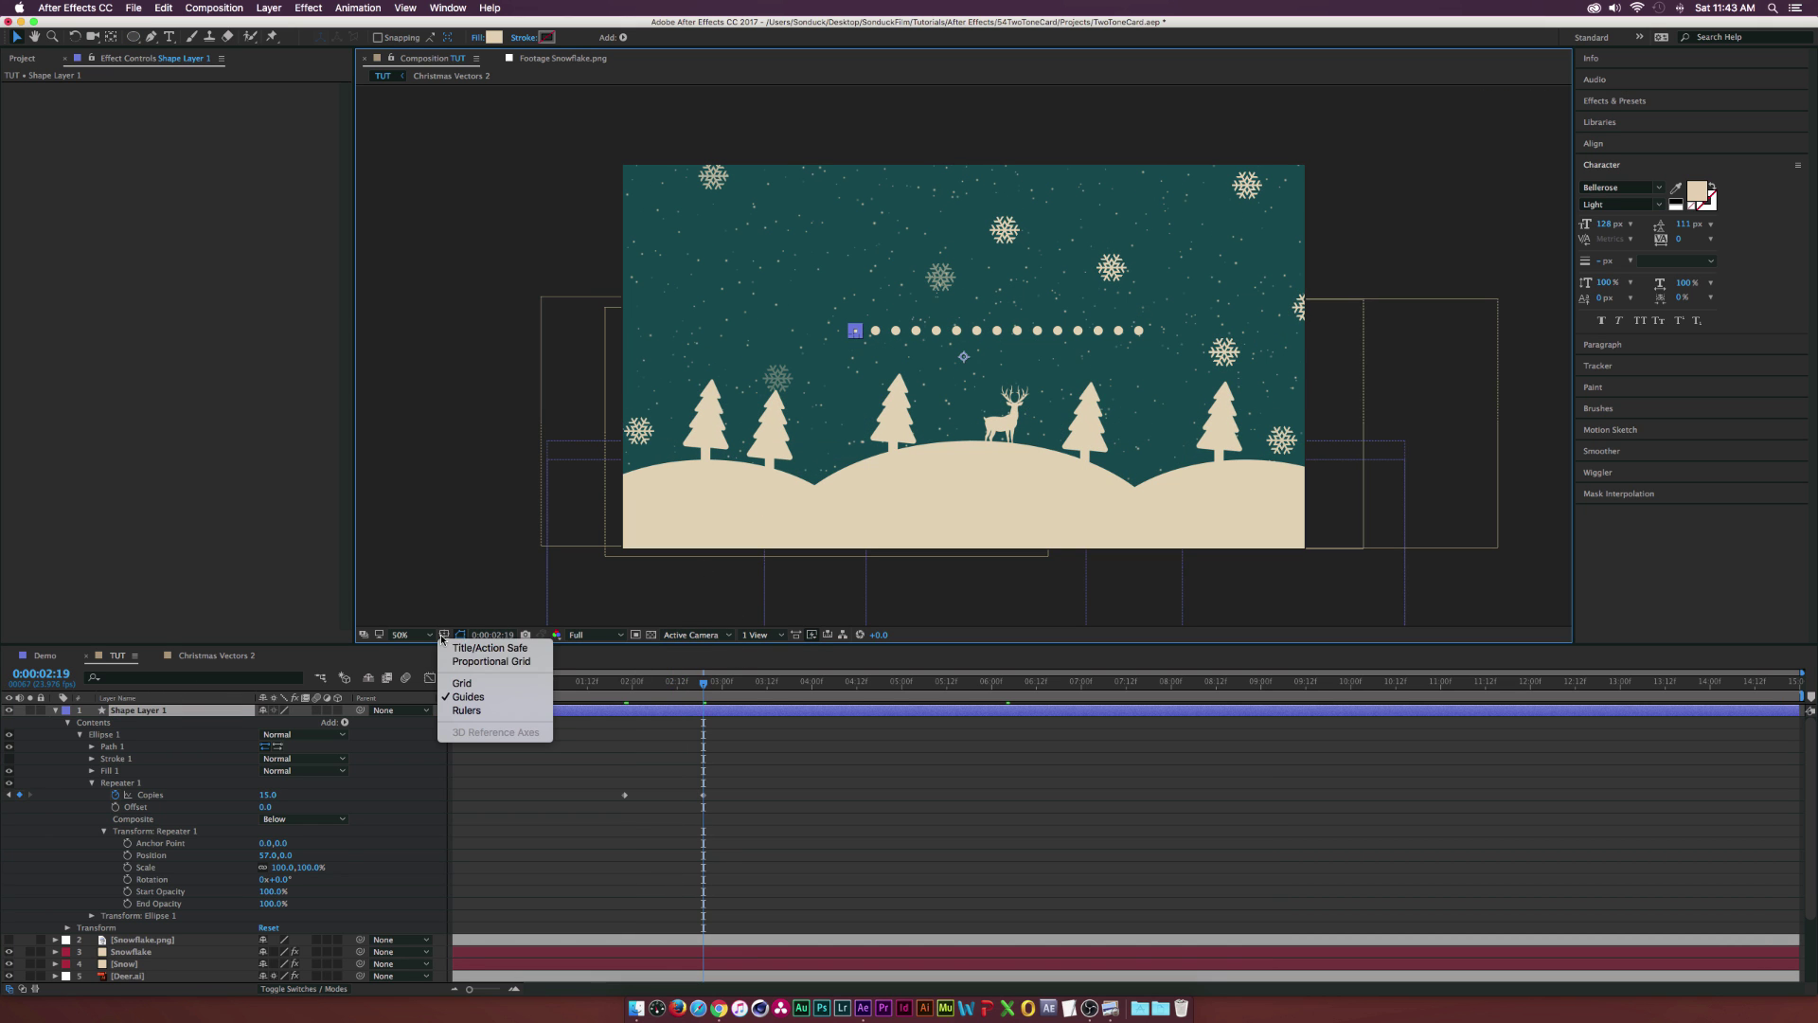
{"action": "left_click", "coordinate": [447, 646]}
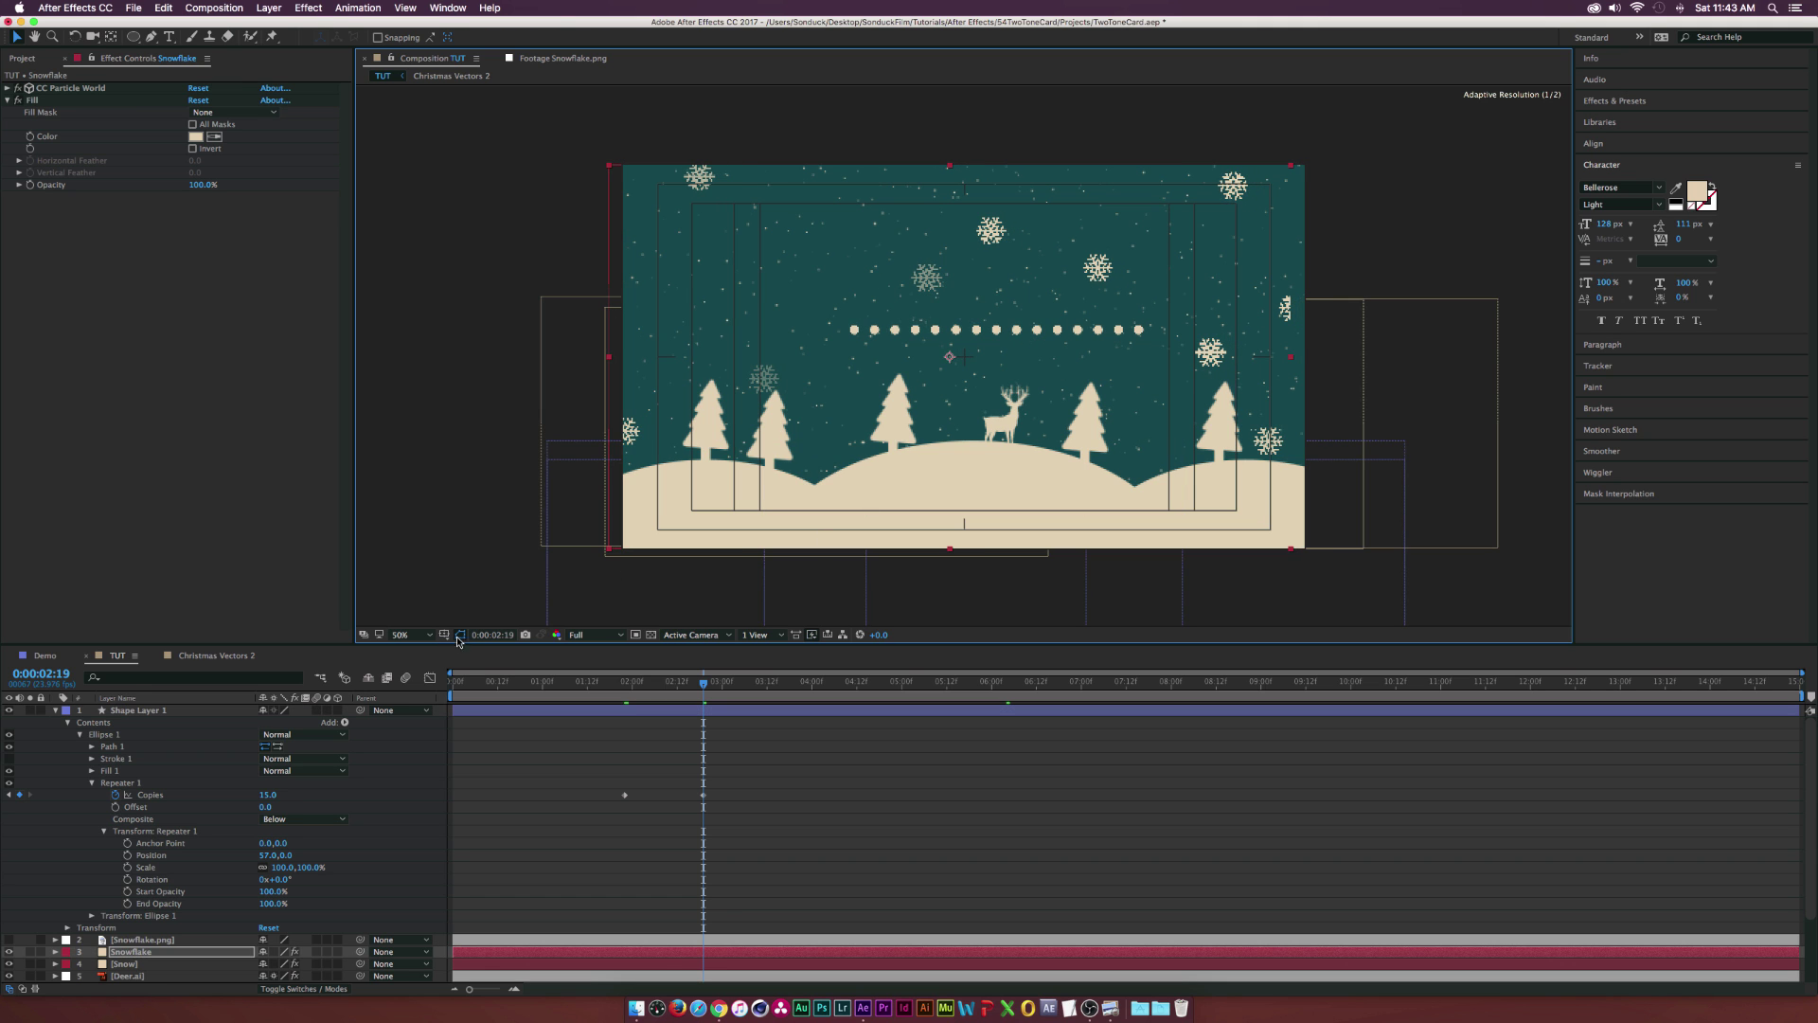
Rename the dotted-line shape layer as Dotted Line
{"action": "left_click", "coordinate": [187, 713]}
{"action": "key", "text": "Return"}
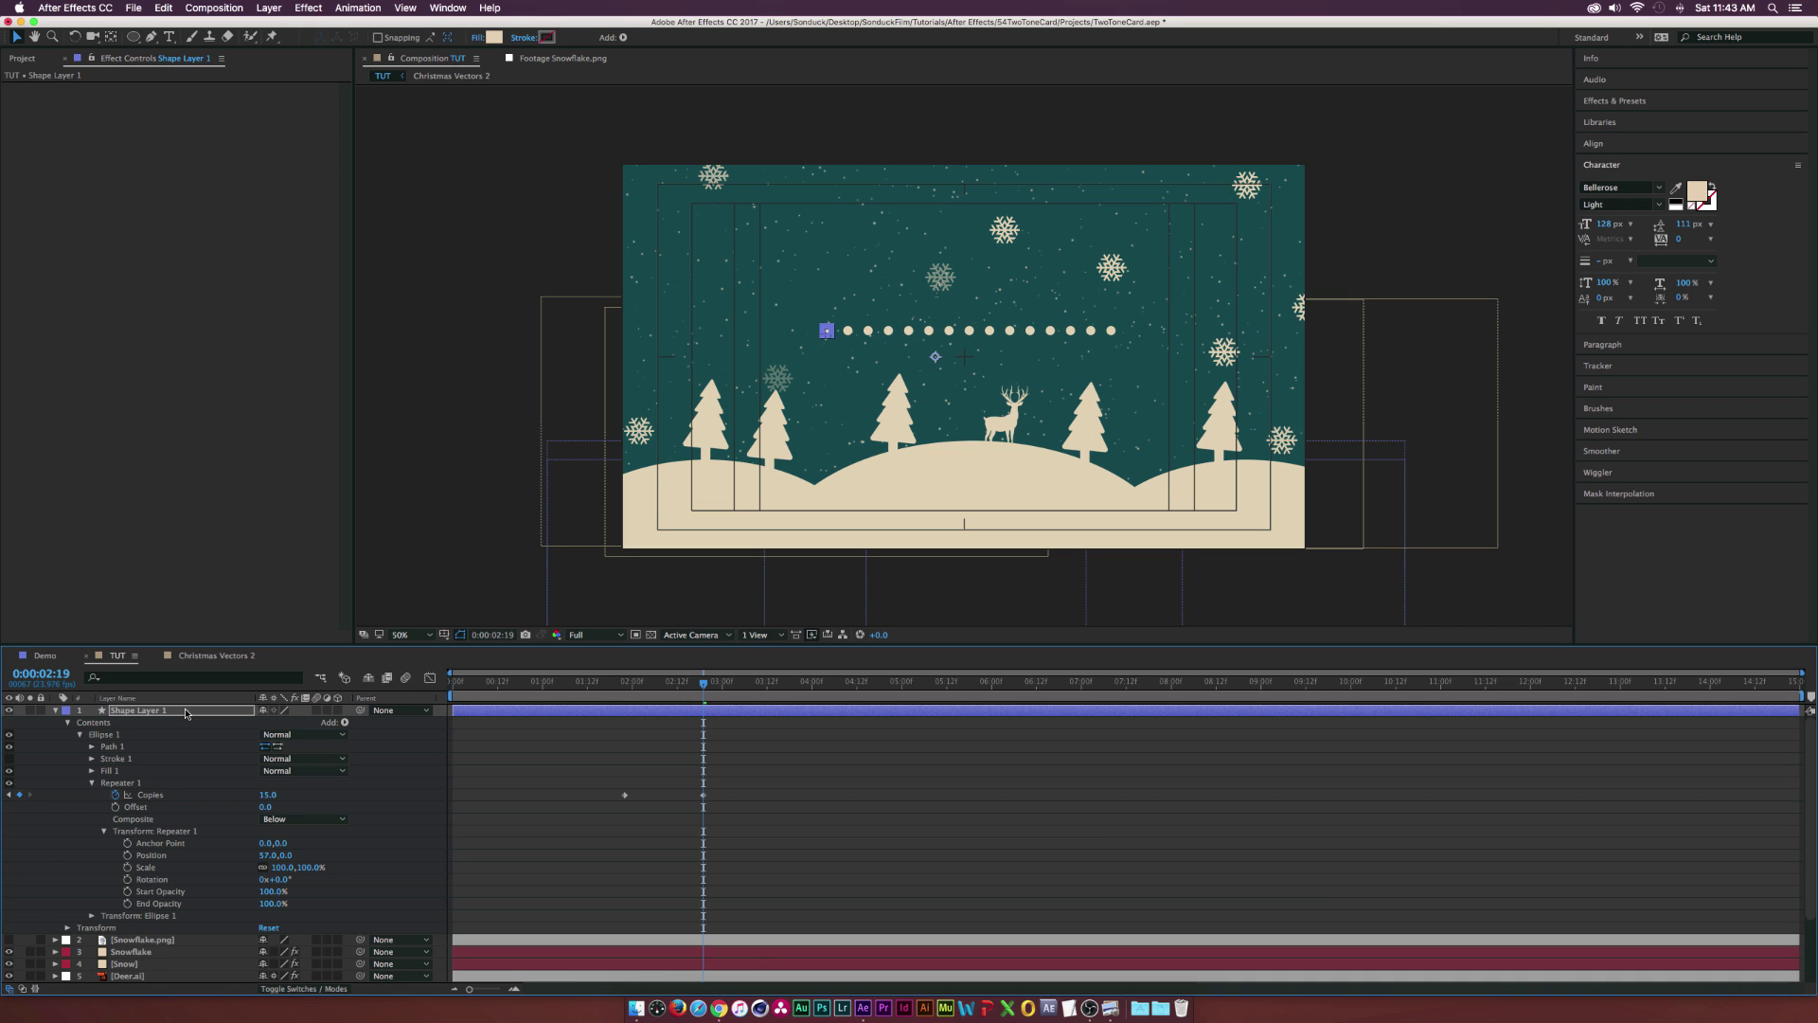
{"action": "key", "text": "Return"}
{"action": "key", "text": "Return"}
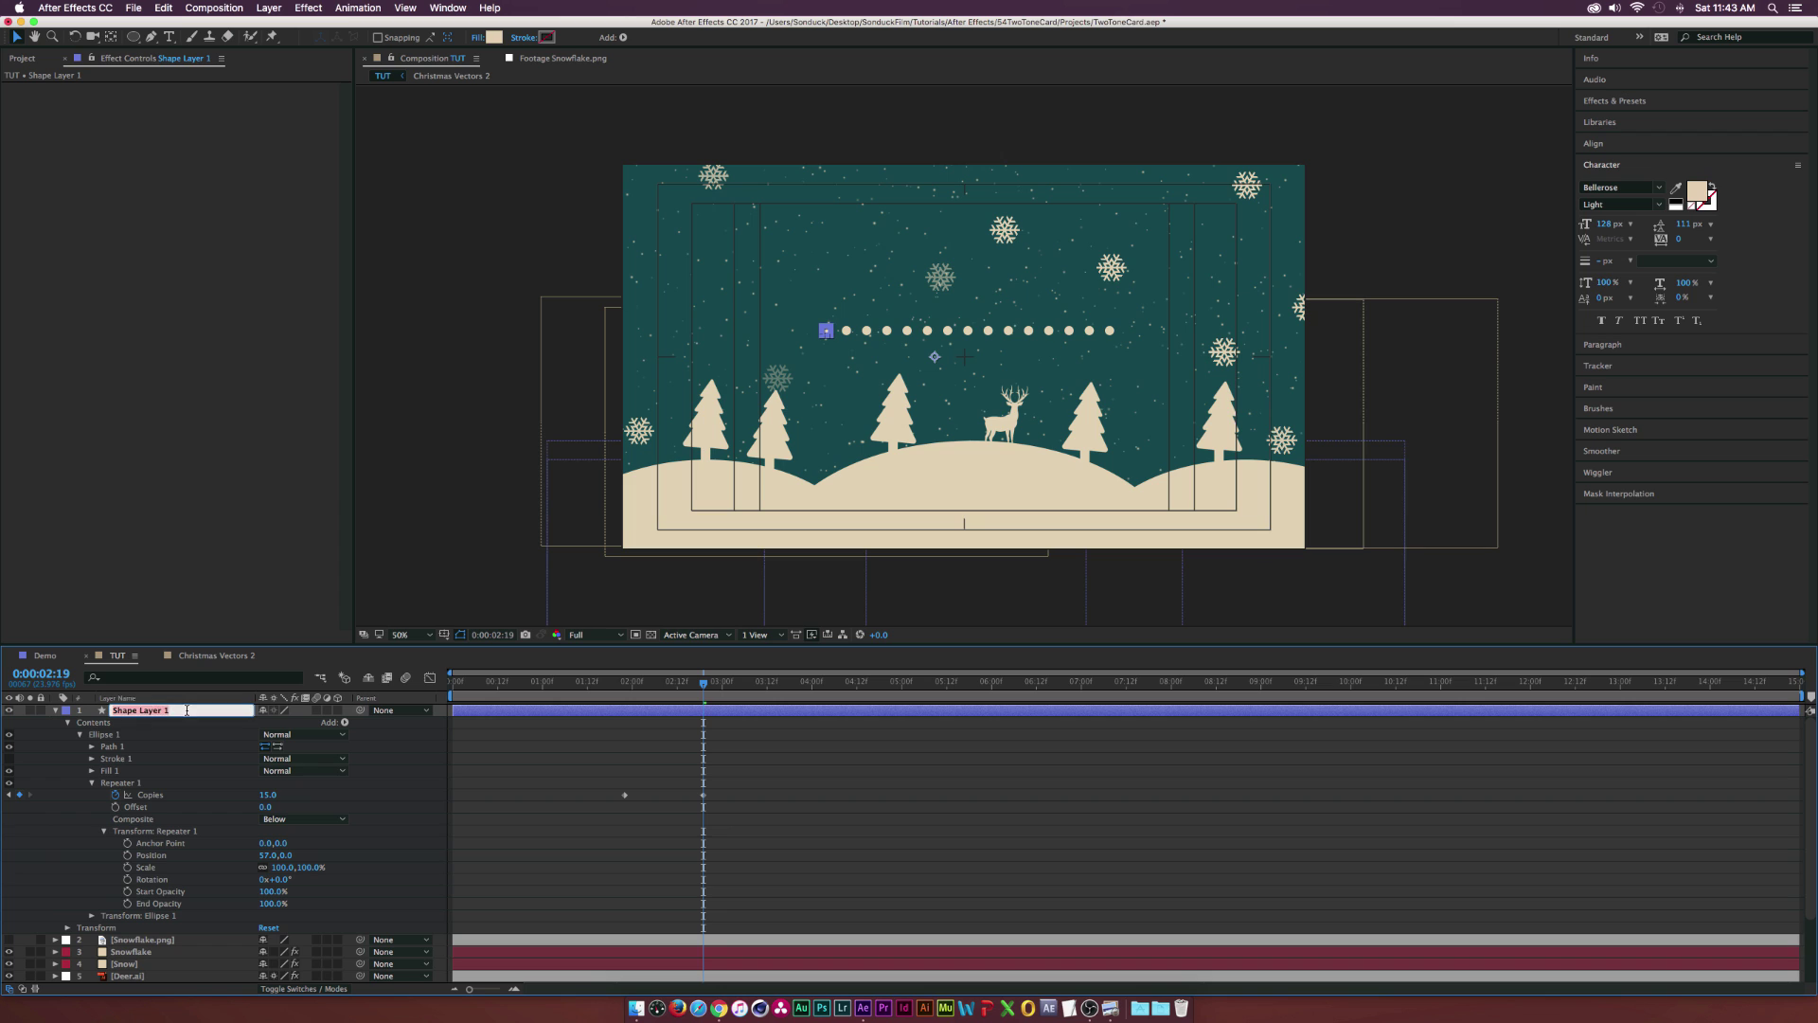
{"action": "type", "text": "Line"}
{"action": "key", "text": "Return"}
Duplicate the Dotted Line layer and set the copy's position to 878, 310, above the original row
{"action": "key", "text": "super+d"}
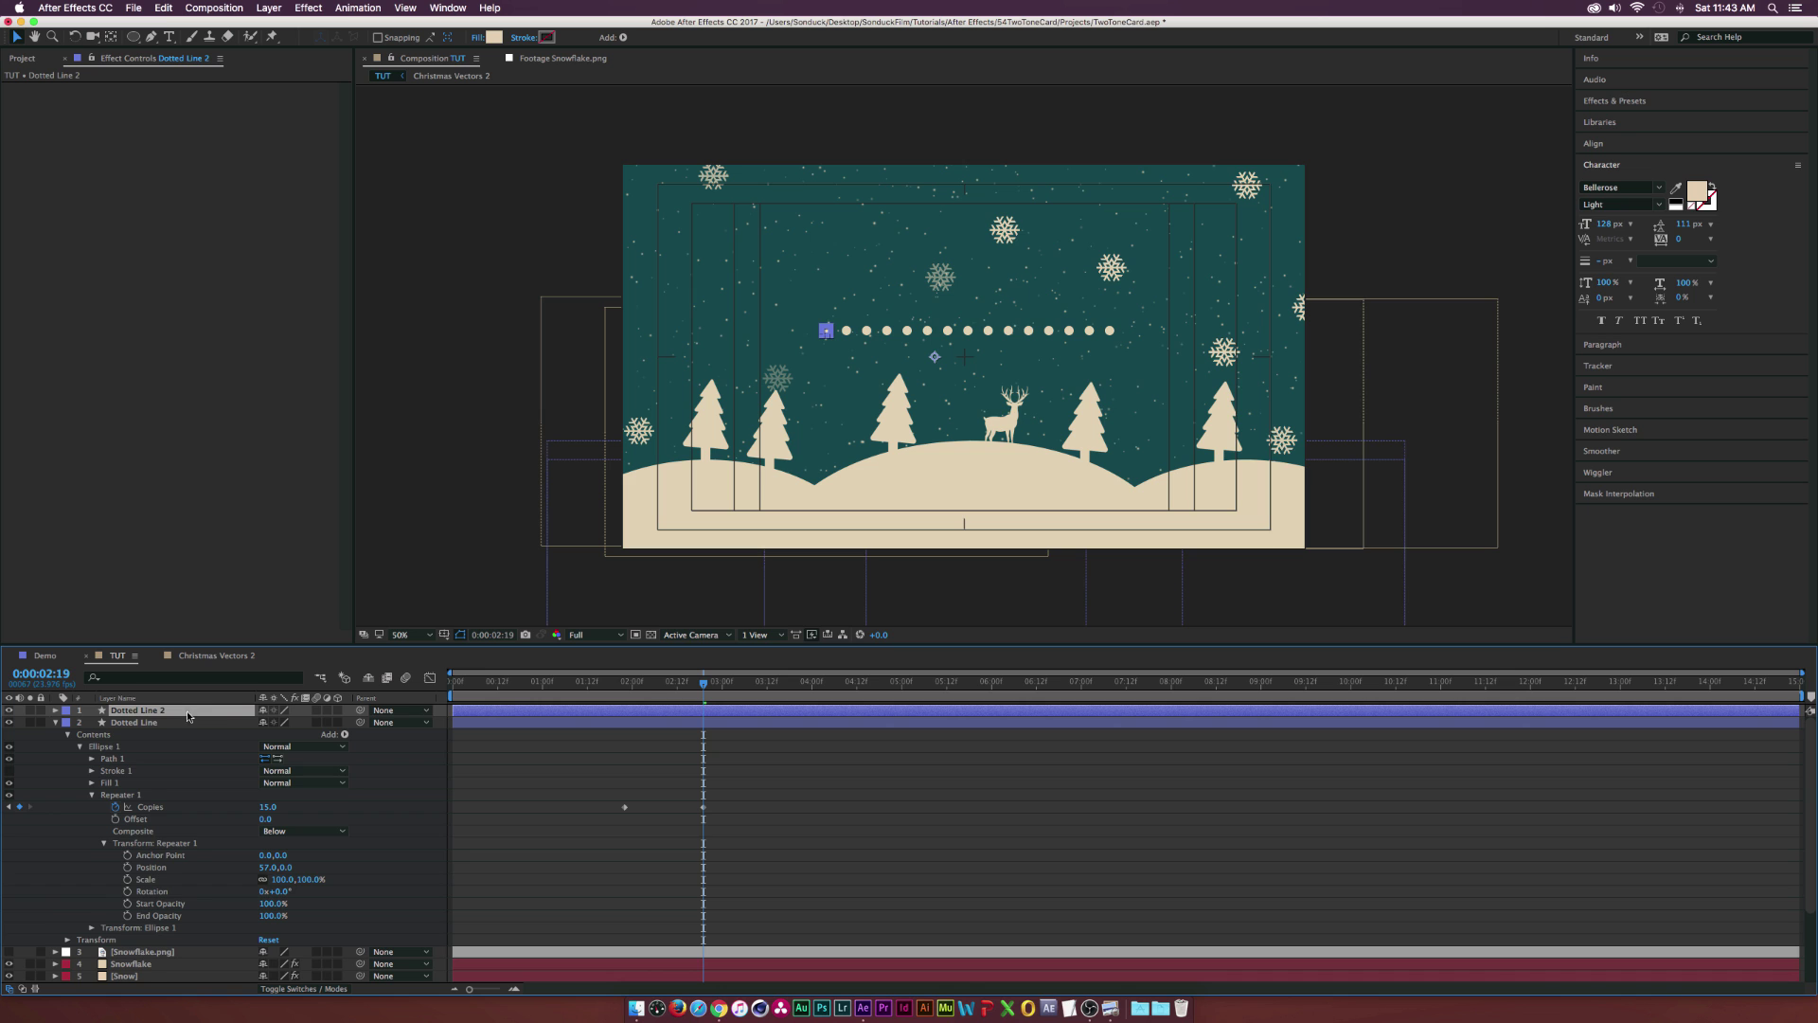
{"action": "key", "text": "p"}
{"action": "left_click_drag", "start_coordinate": [295, 723], "coordinate": [273, 724]}
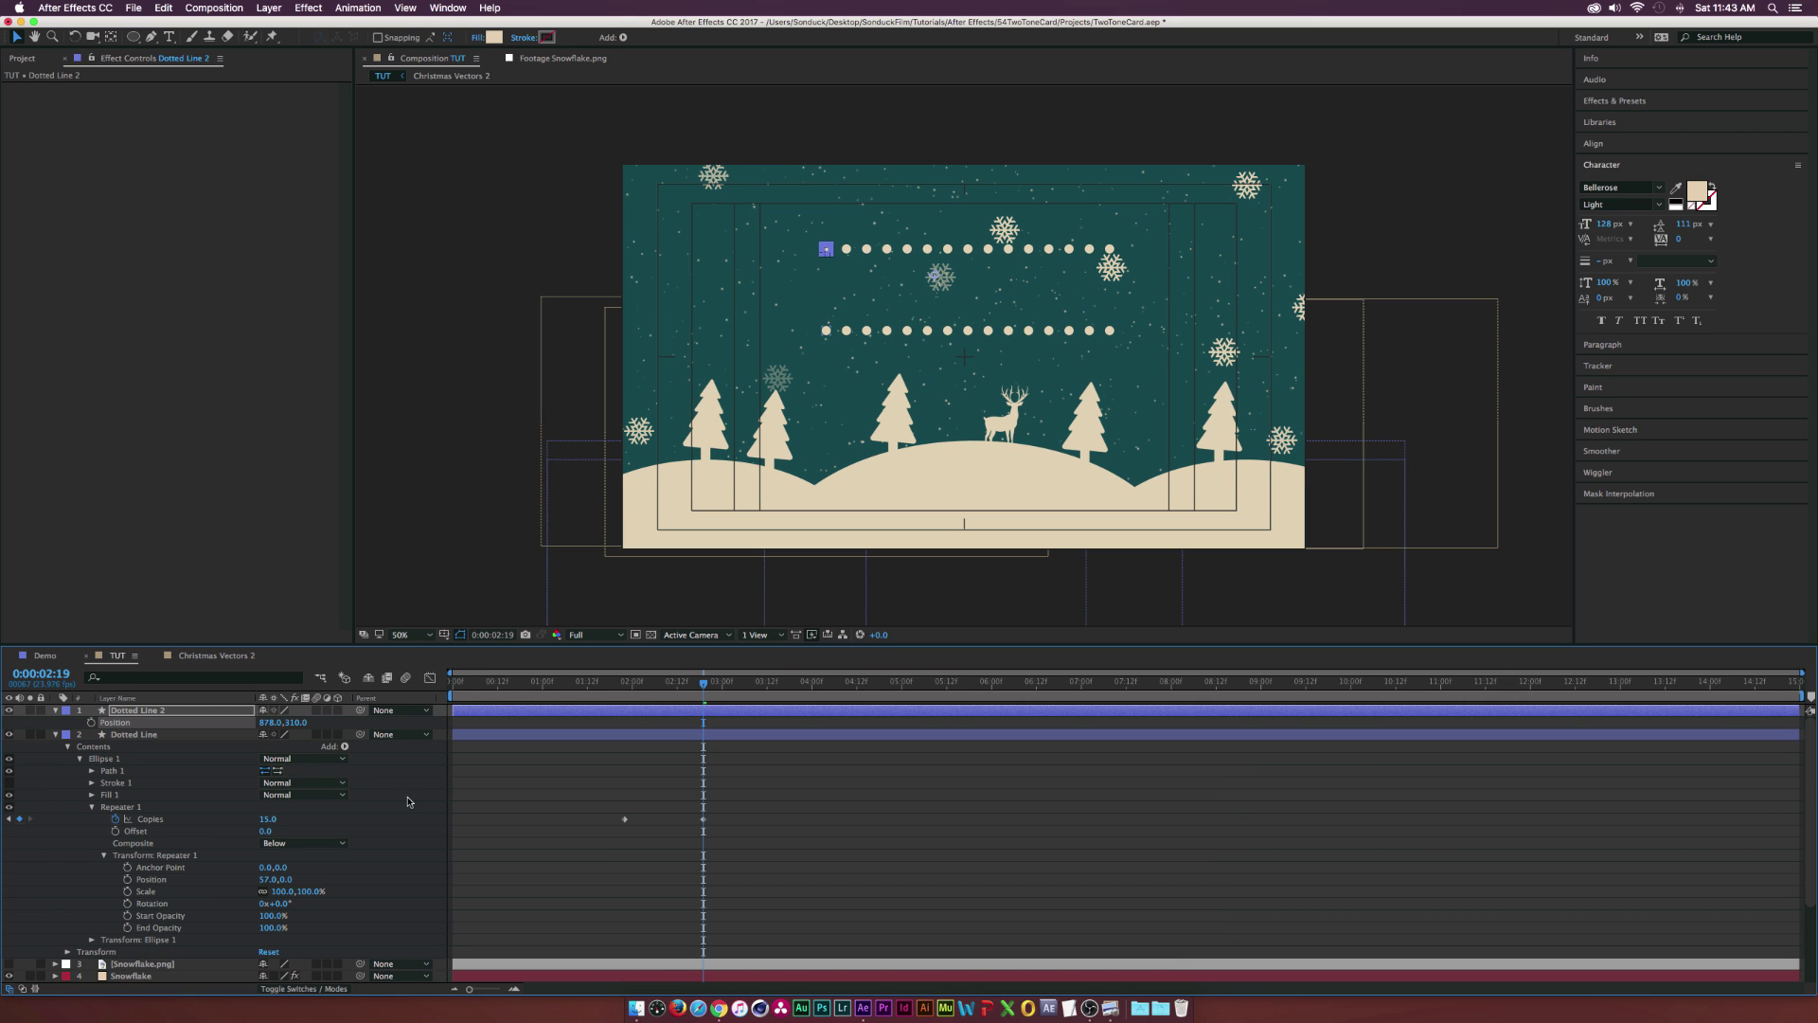
{"action": "key", "text": "F2"}
{"action": "key", "text": "ctrl+grave"}
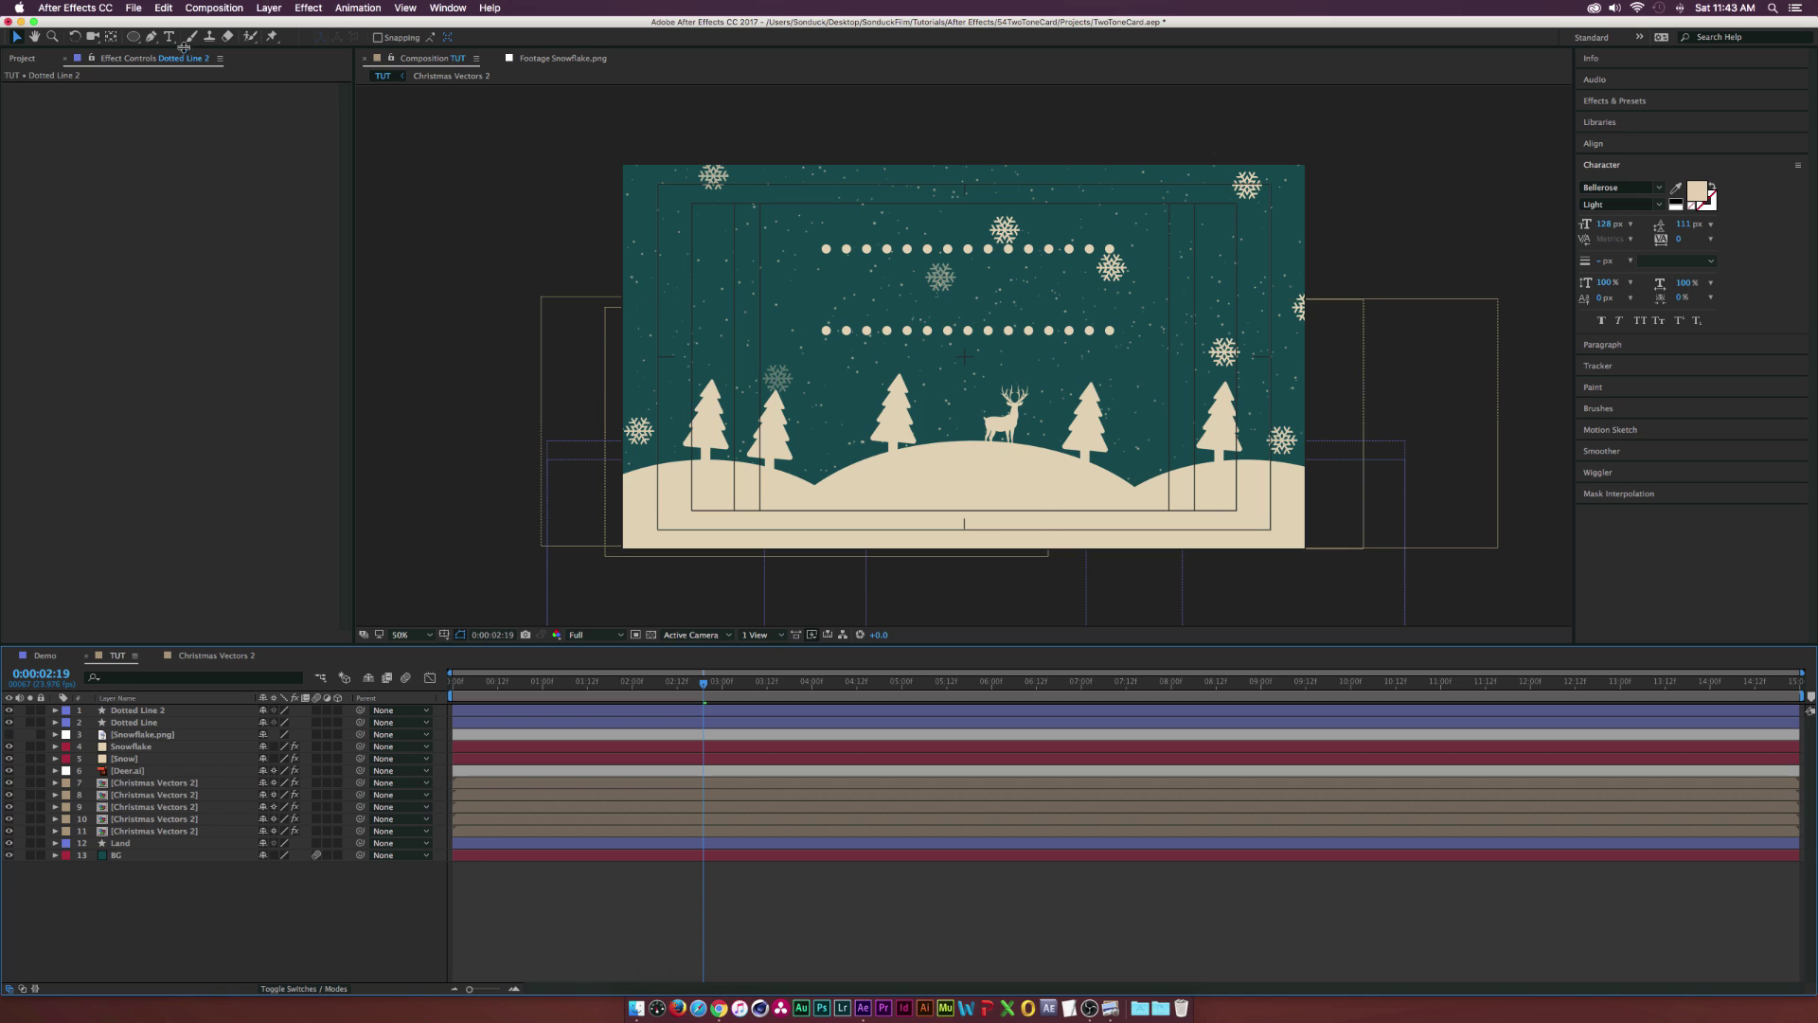
Hide the Snowflake layer and add the text "Happy Holidays" between the two dotted lines
{"action": "key", "text": "ctrl+t"}
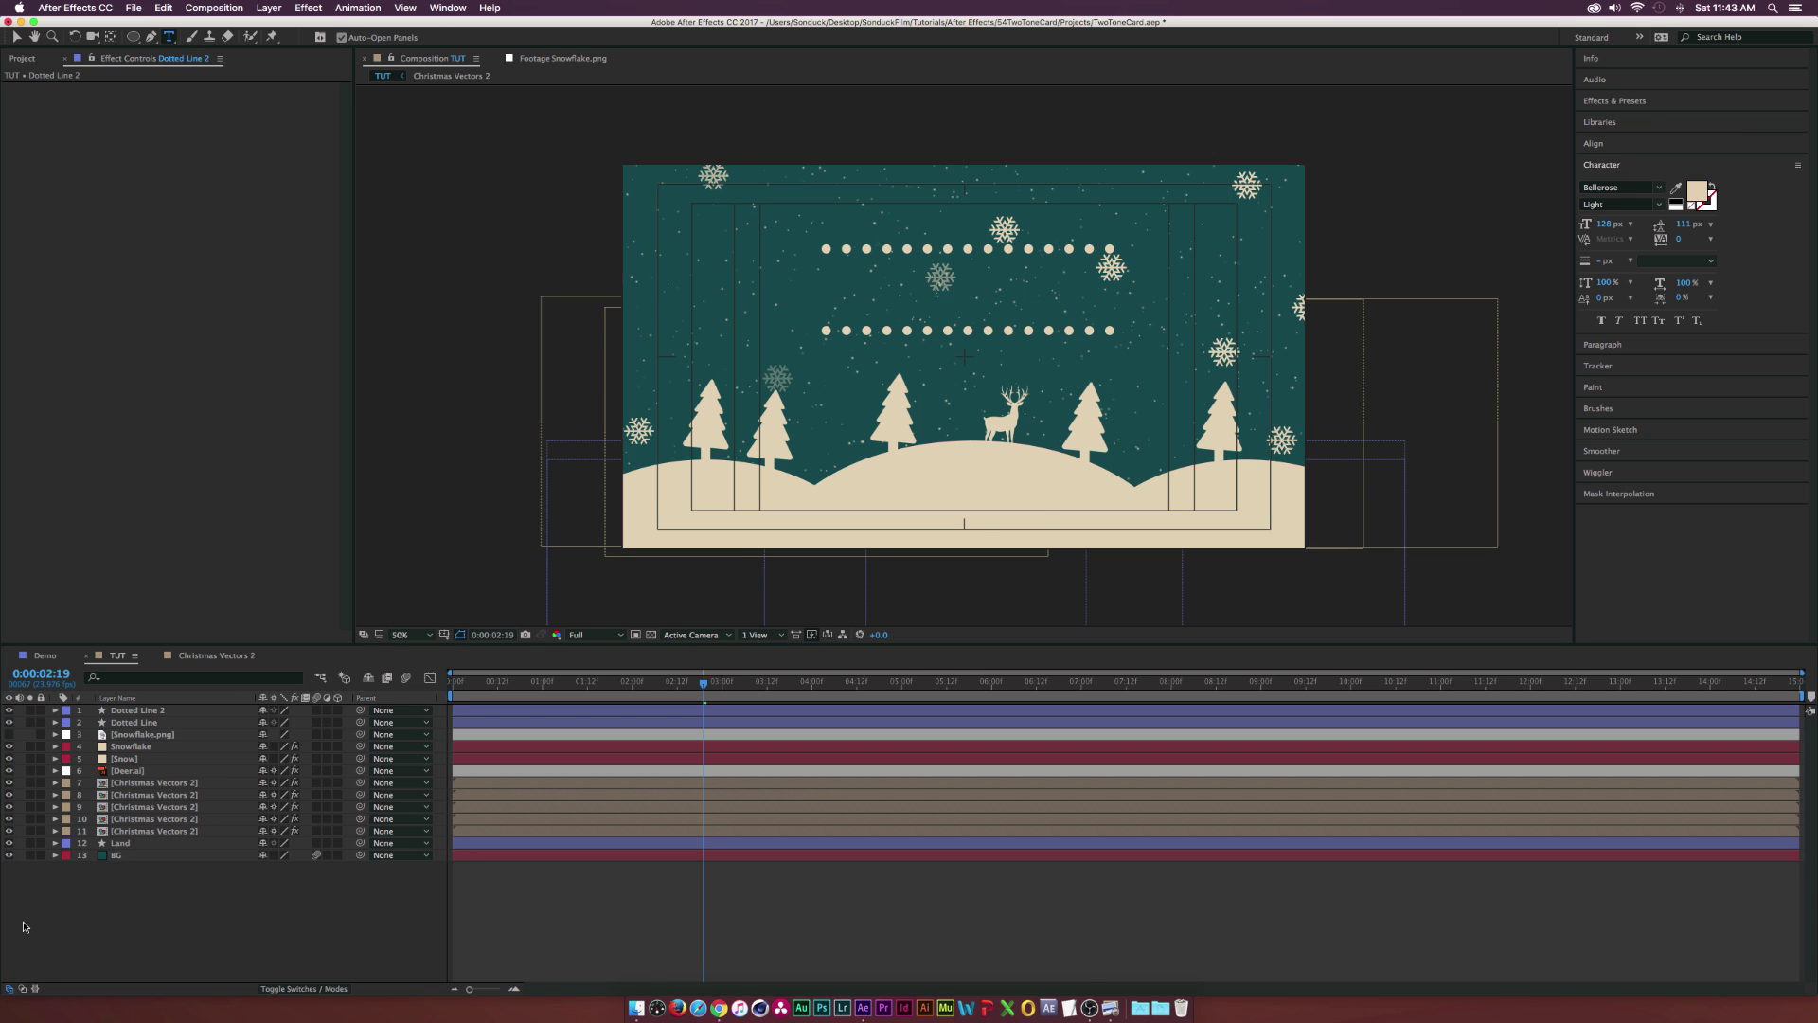
{"action": "left_click", "coordinate": [8, 746]}
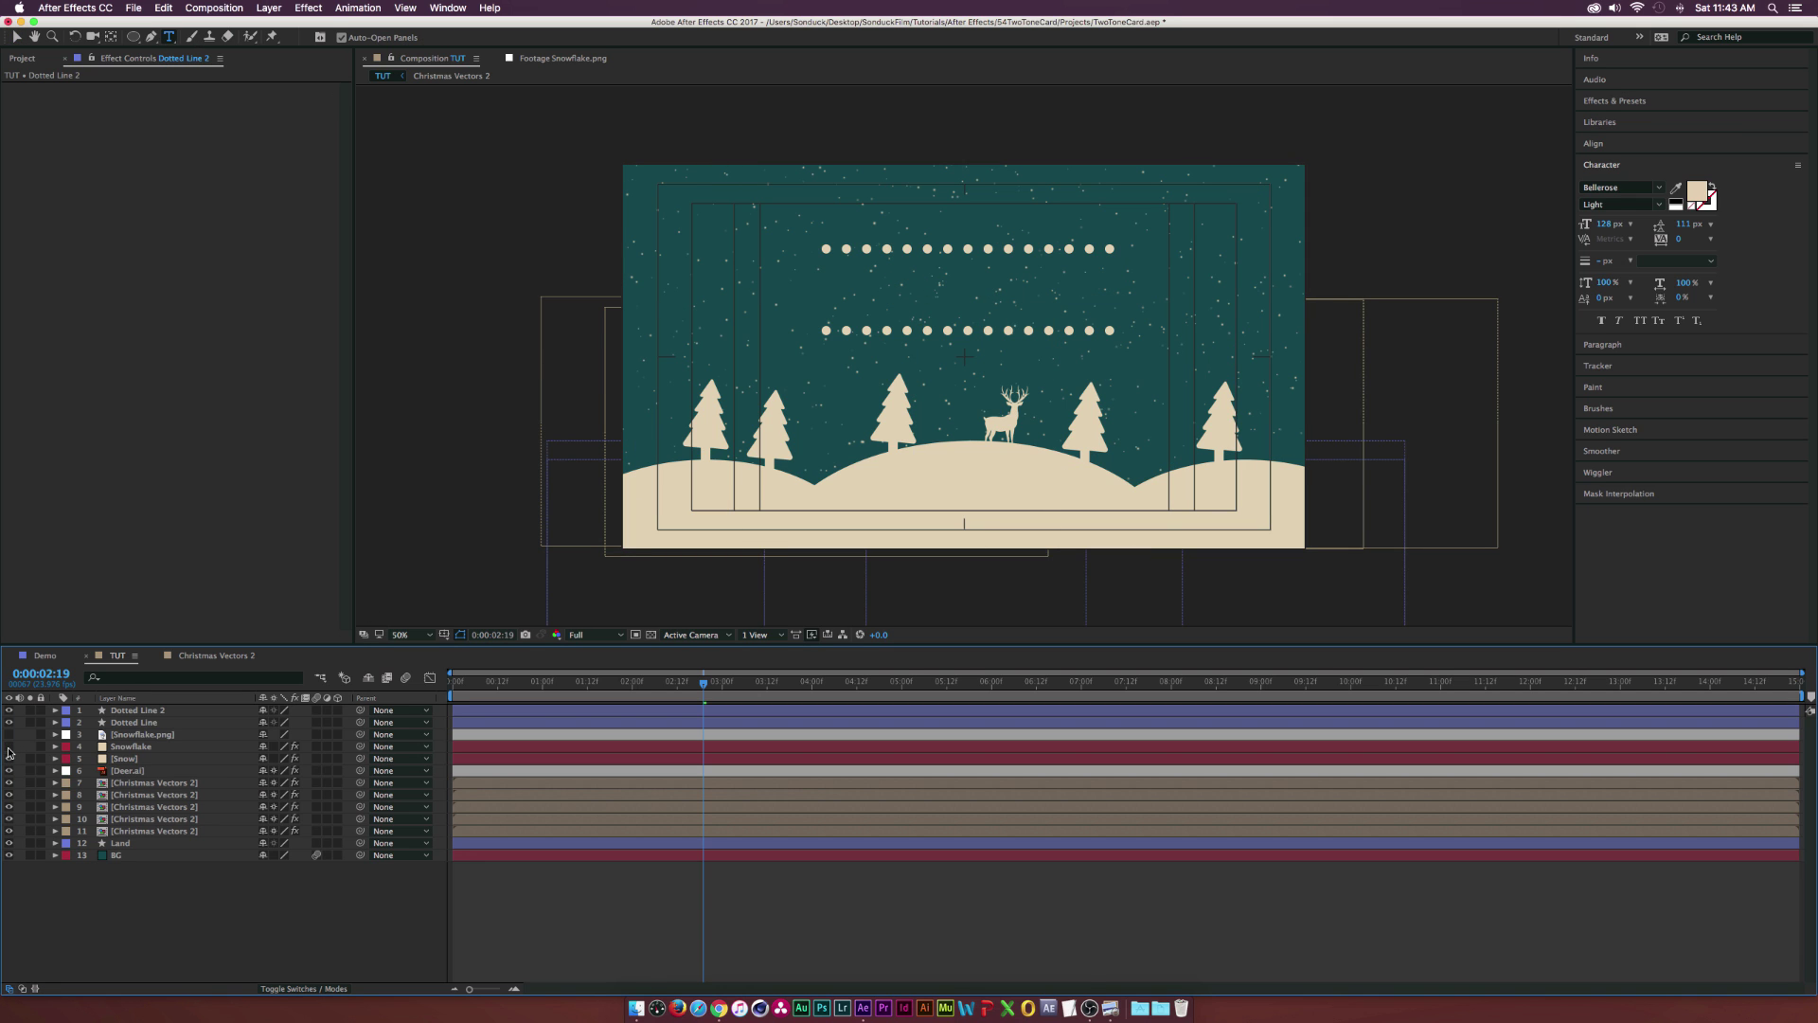
{"action": "left_click", "coordinate": [925, 291]}
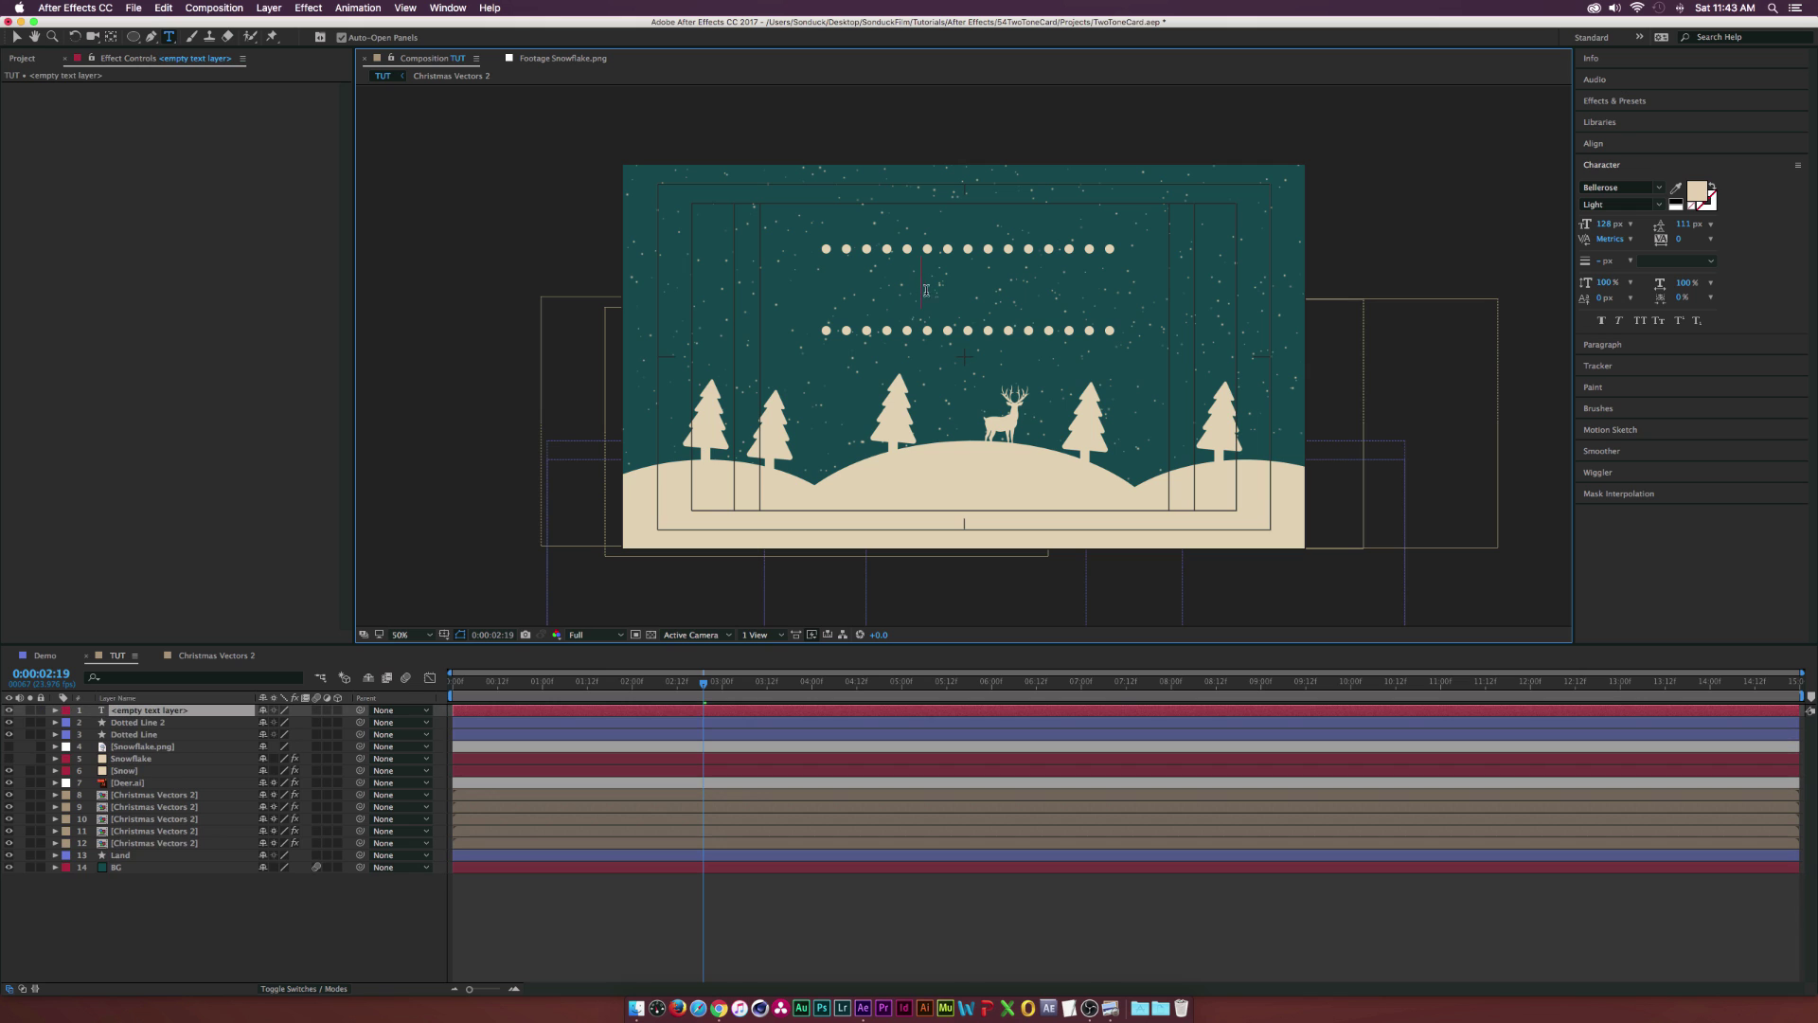
{"action": "type", "text": "Ha"}
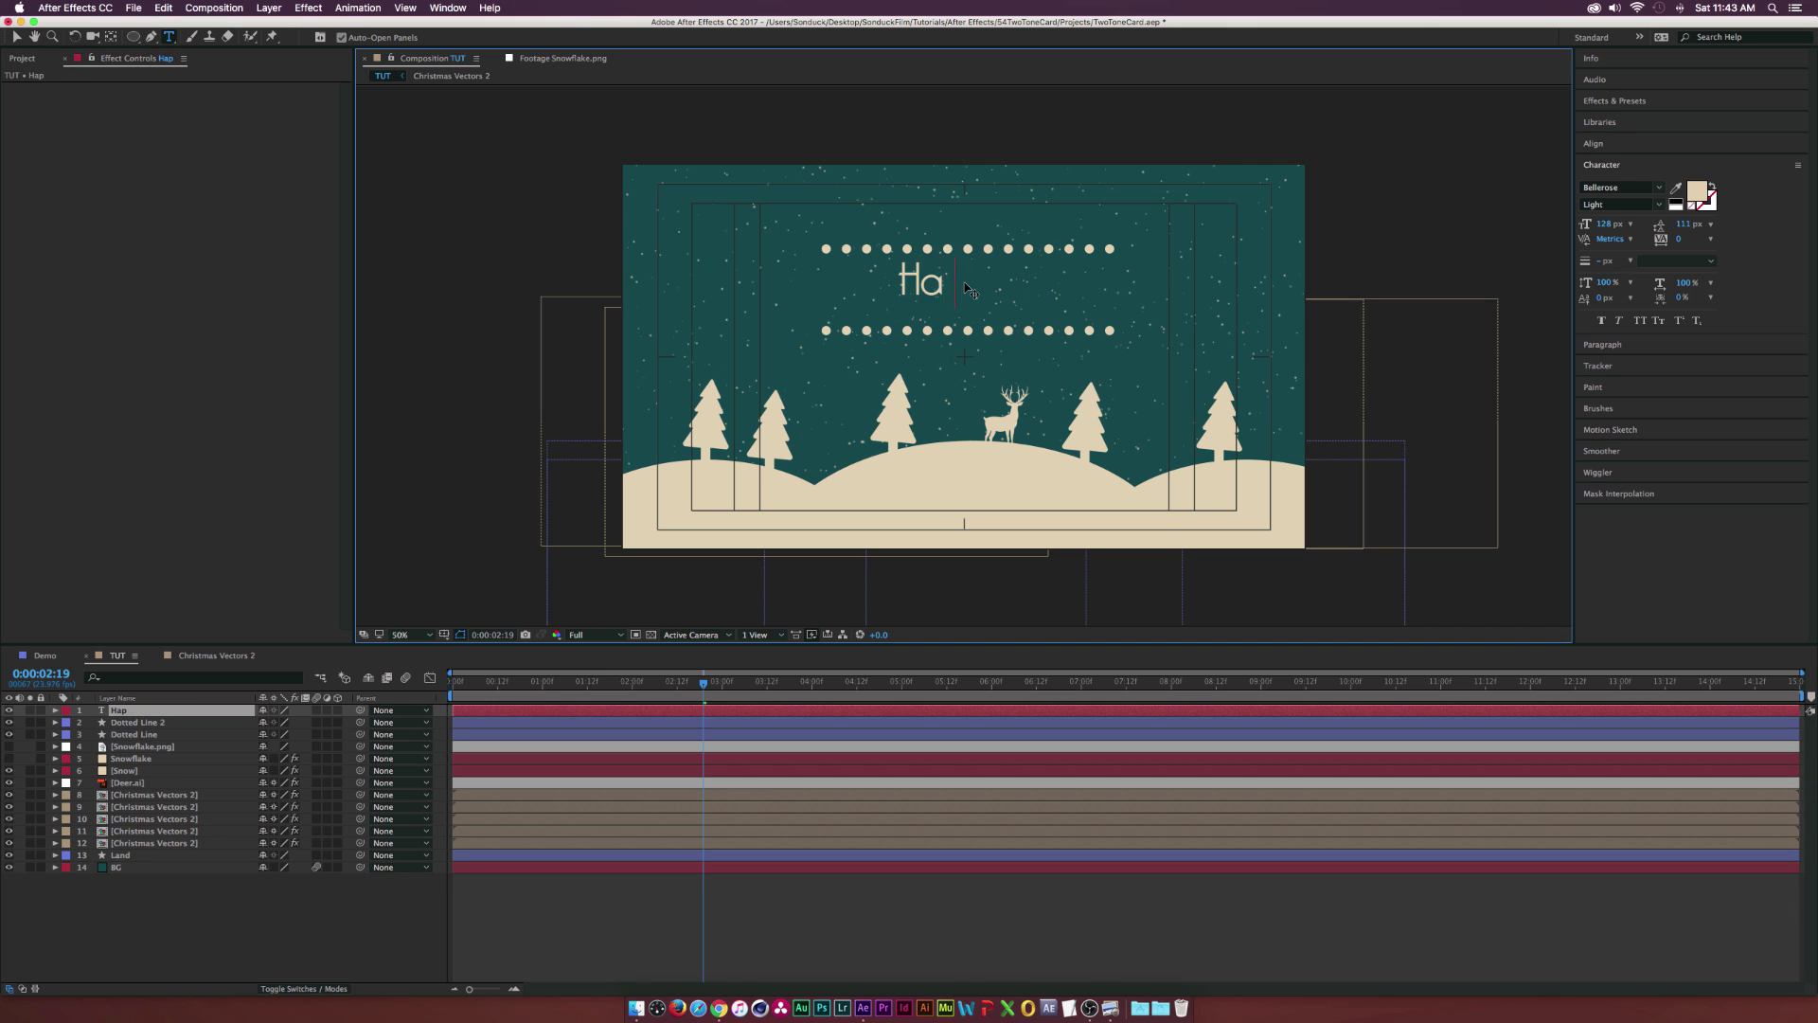
{"action": "type", "text": "ppy Hoil"}
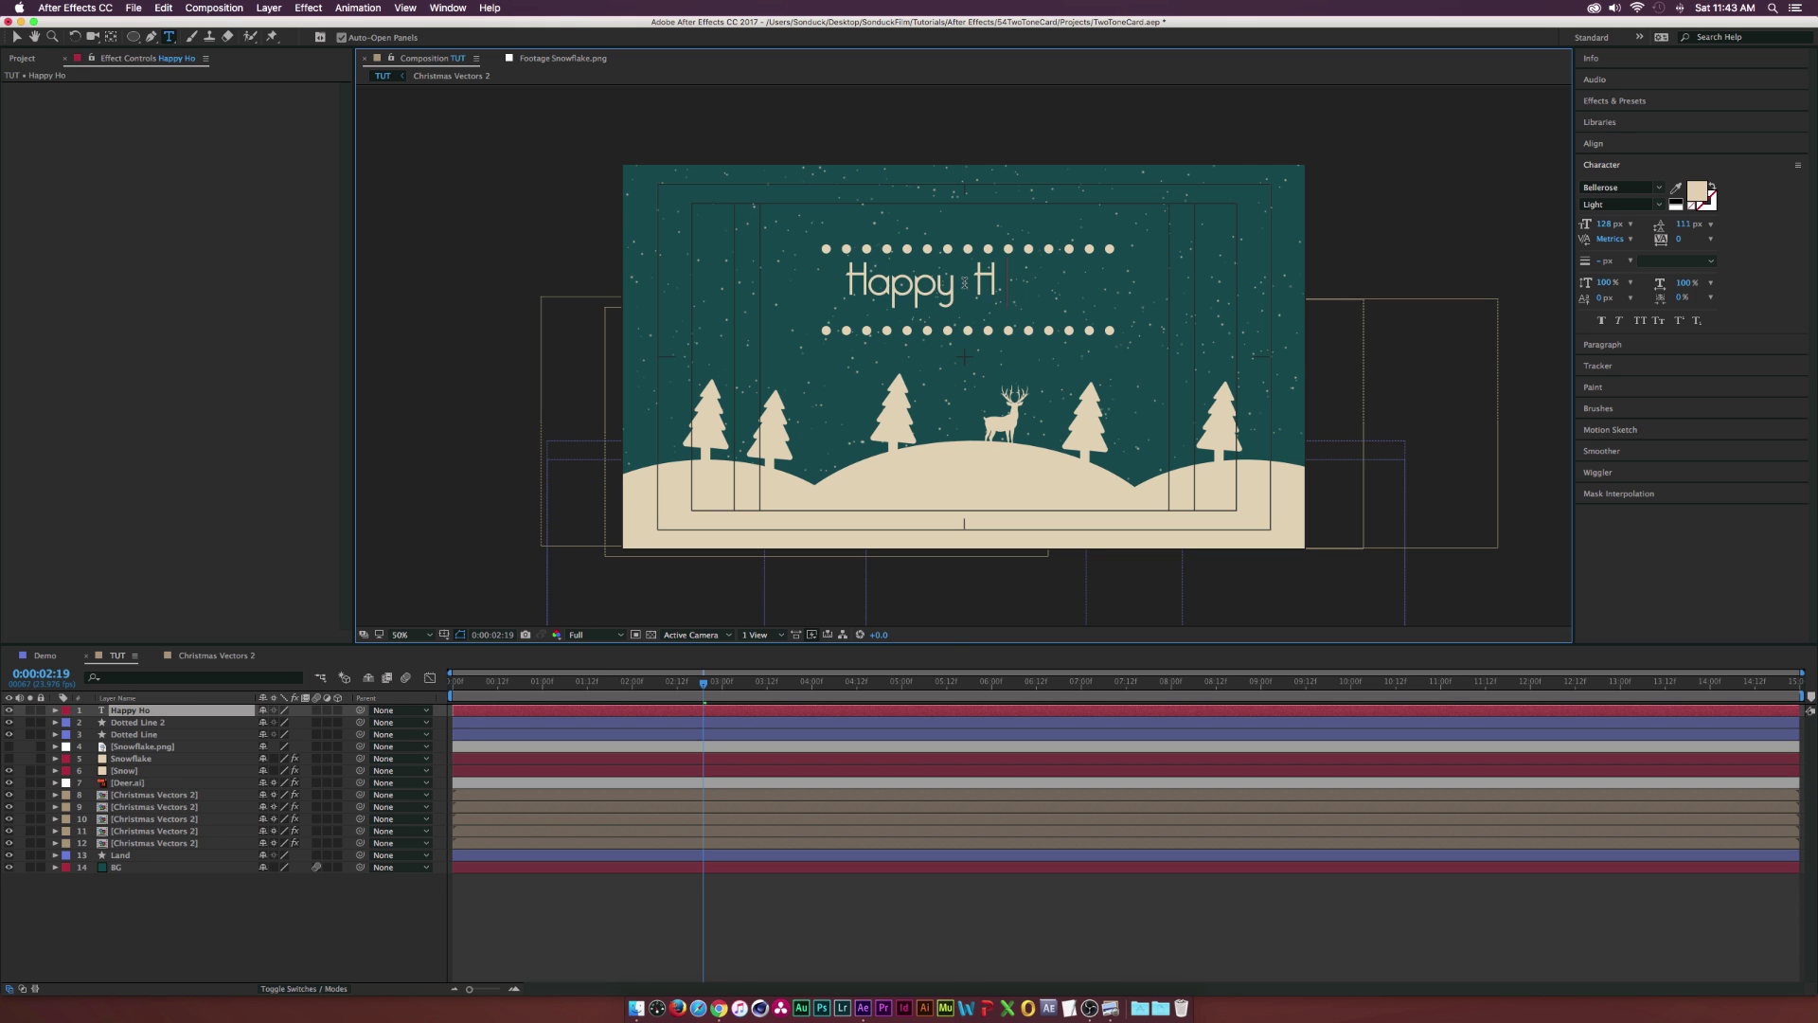
{"action": "key", "text": "BackSpace"}
{"action": "key", "text": "BackSpace"}
{"action": "type", "text": "lidays"}
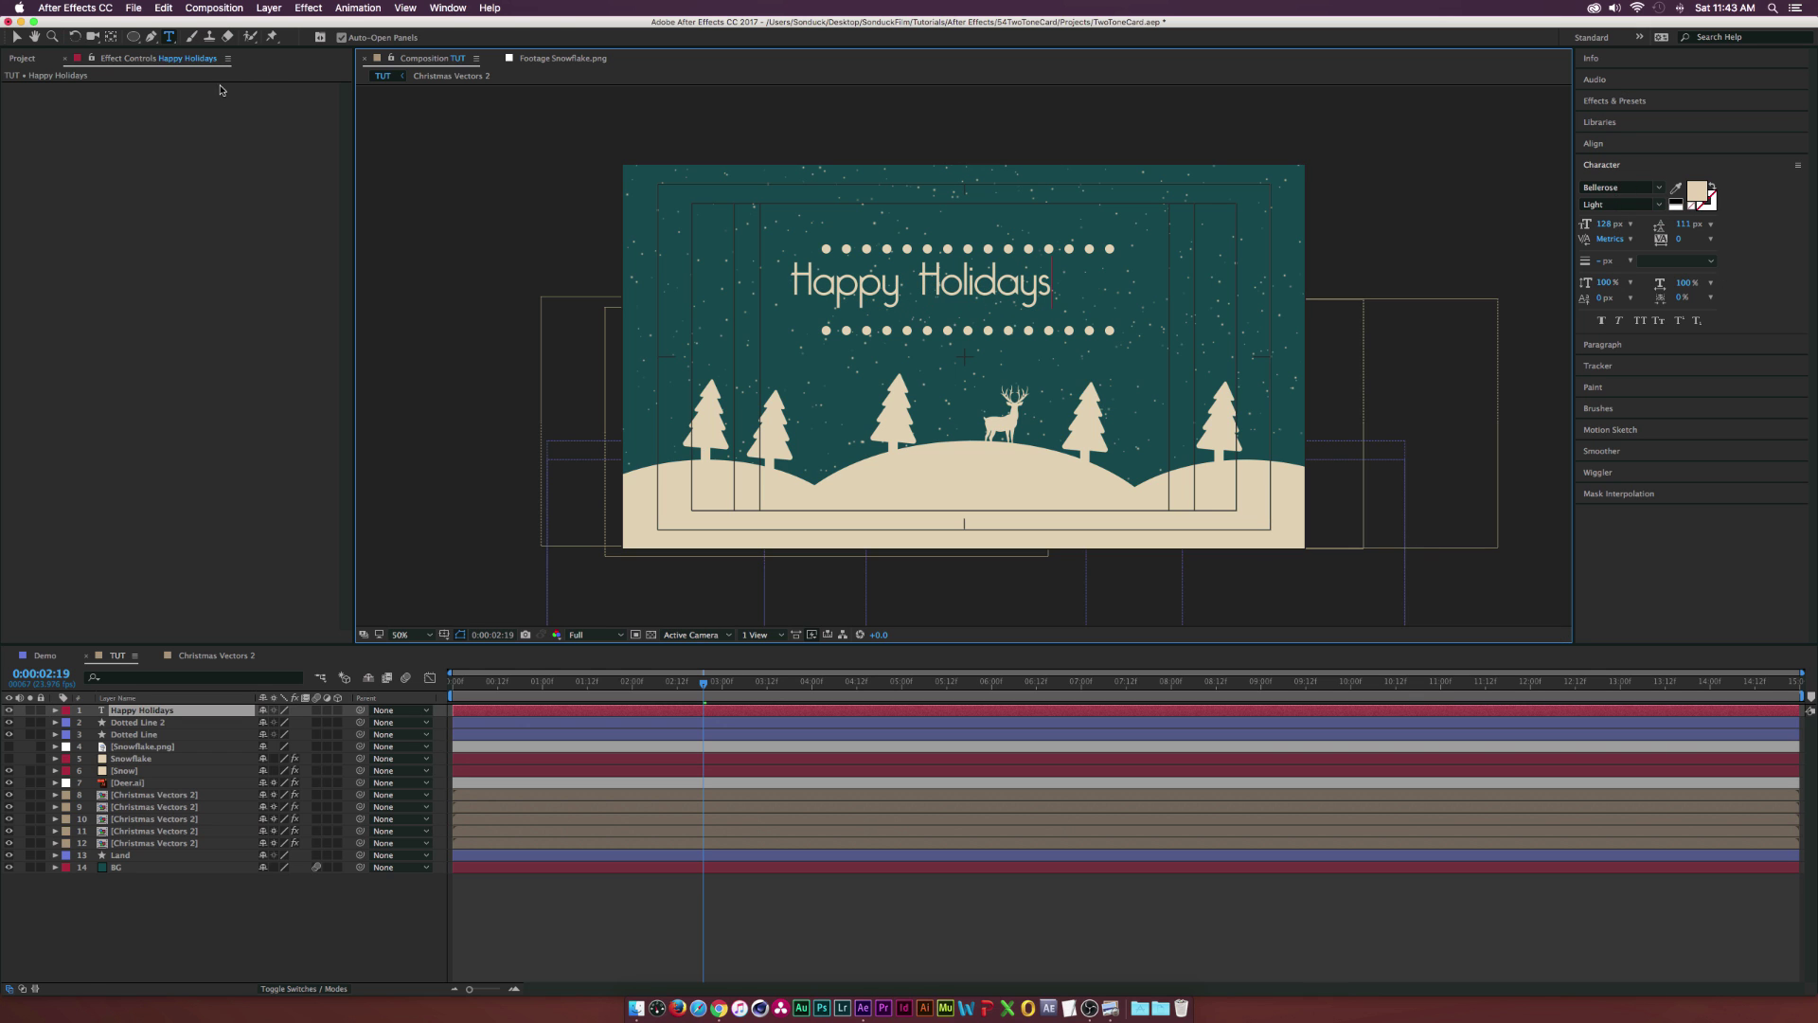
Center the Happy Holidays text horizontally in the composition and nudge it slightly down between the dotted lines
{"action": "left_click", "coordinate": [14, 36]}
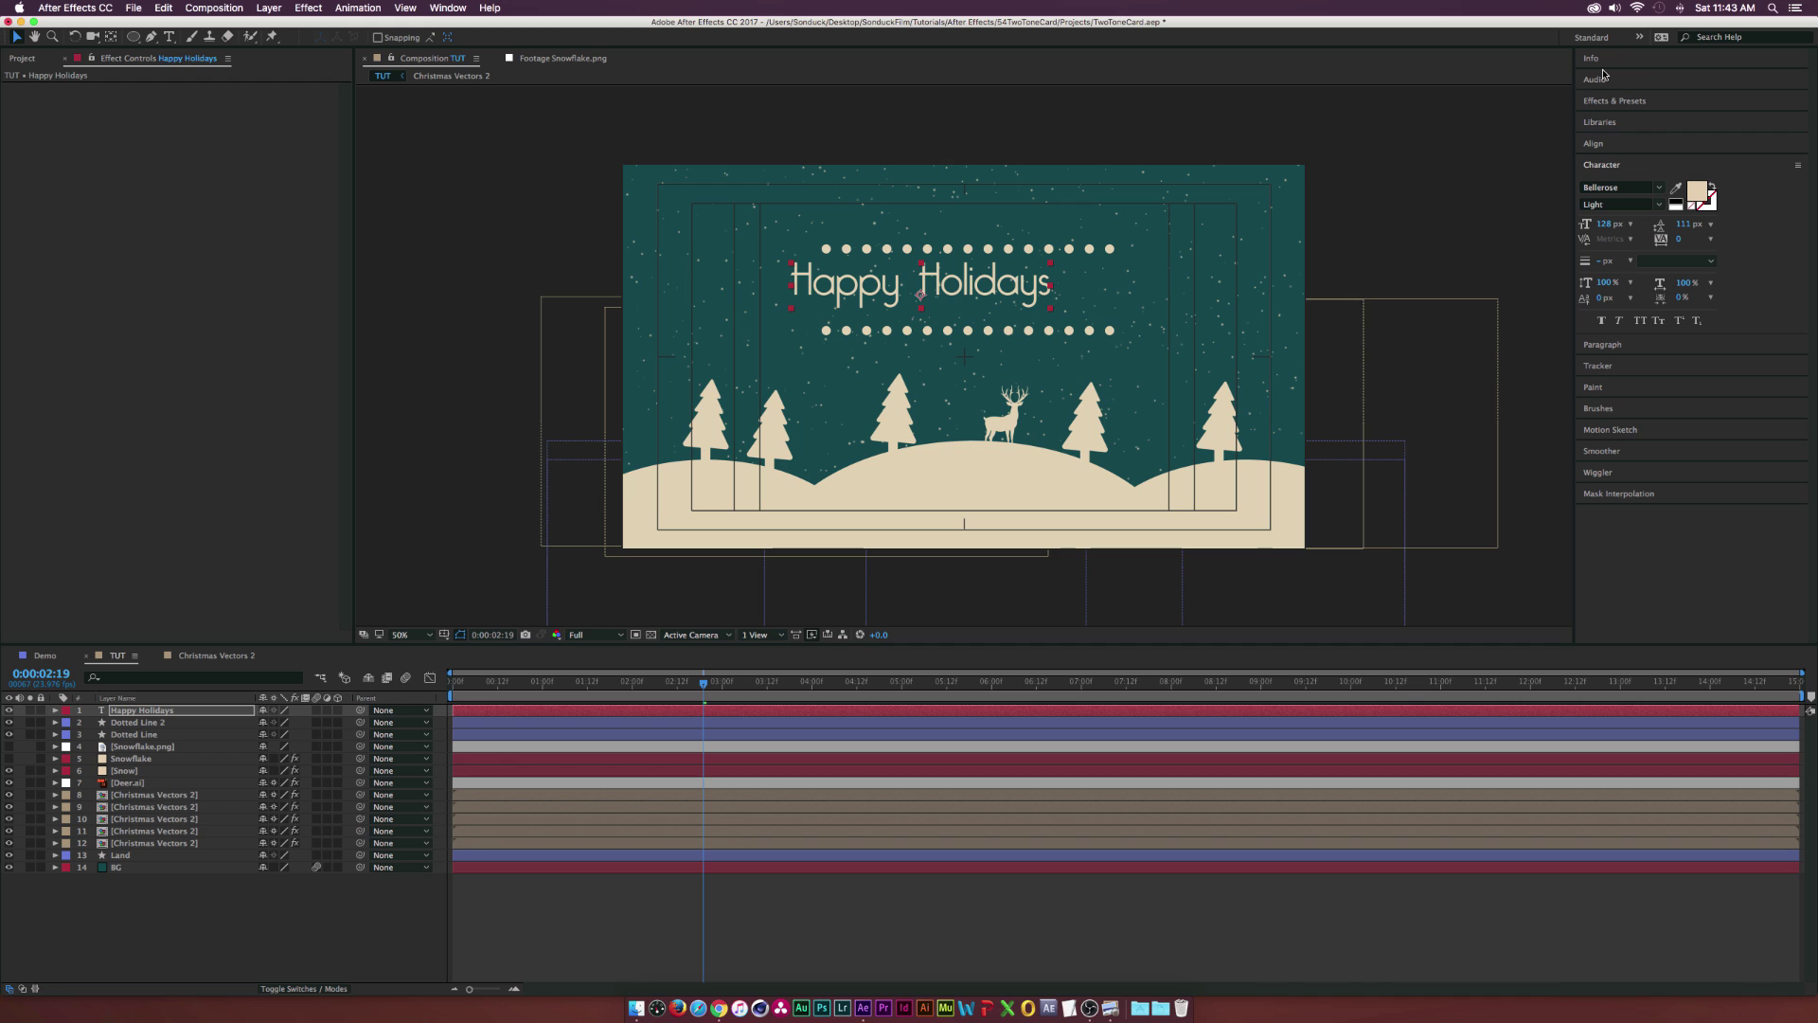
{"action": "left_click", "coordinate": [1605, 144]}
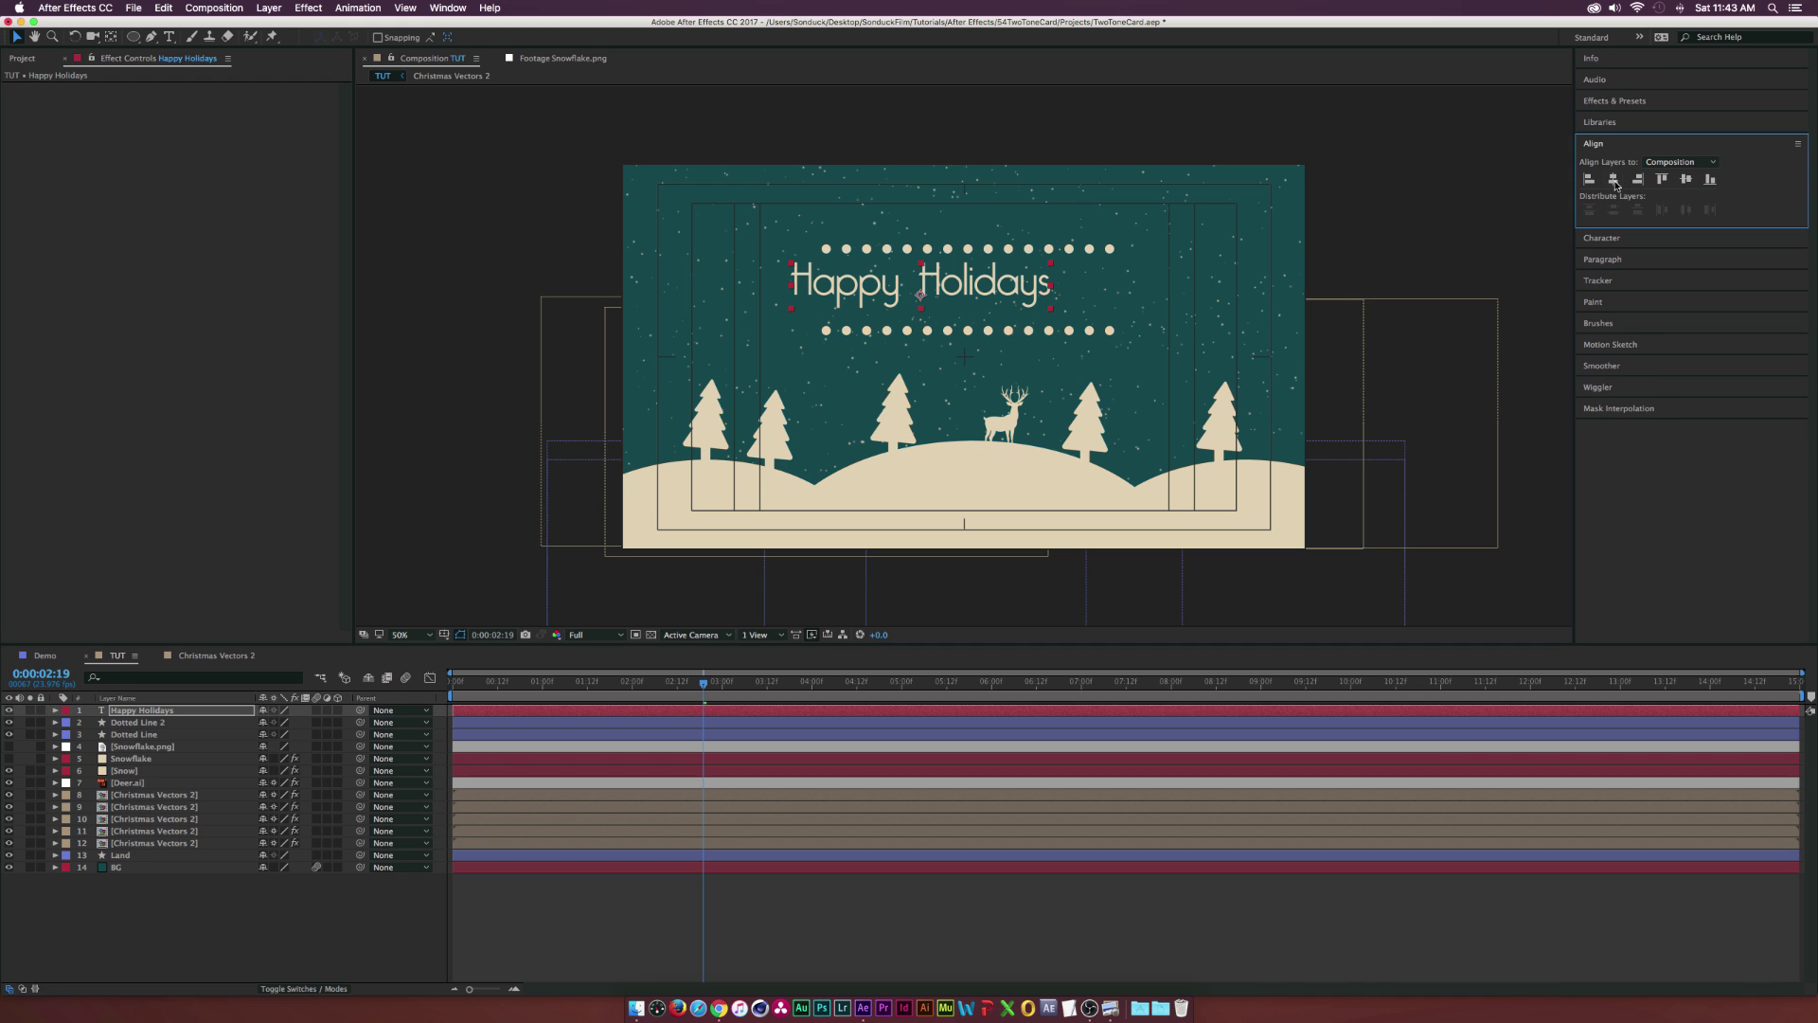
{"action": "left_click", "coordinate": [1615, 182]}
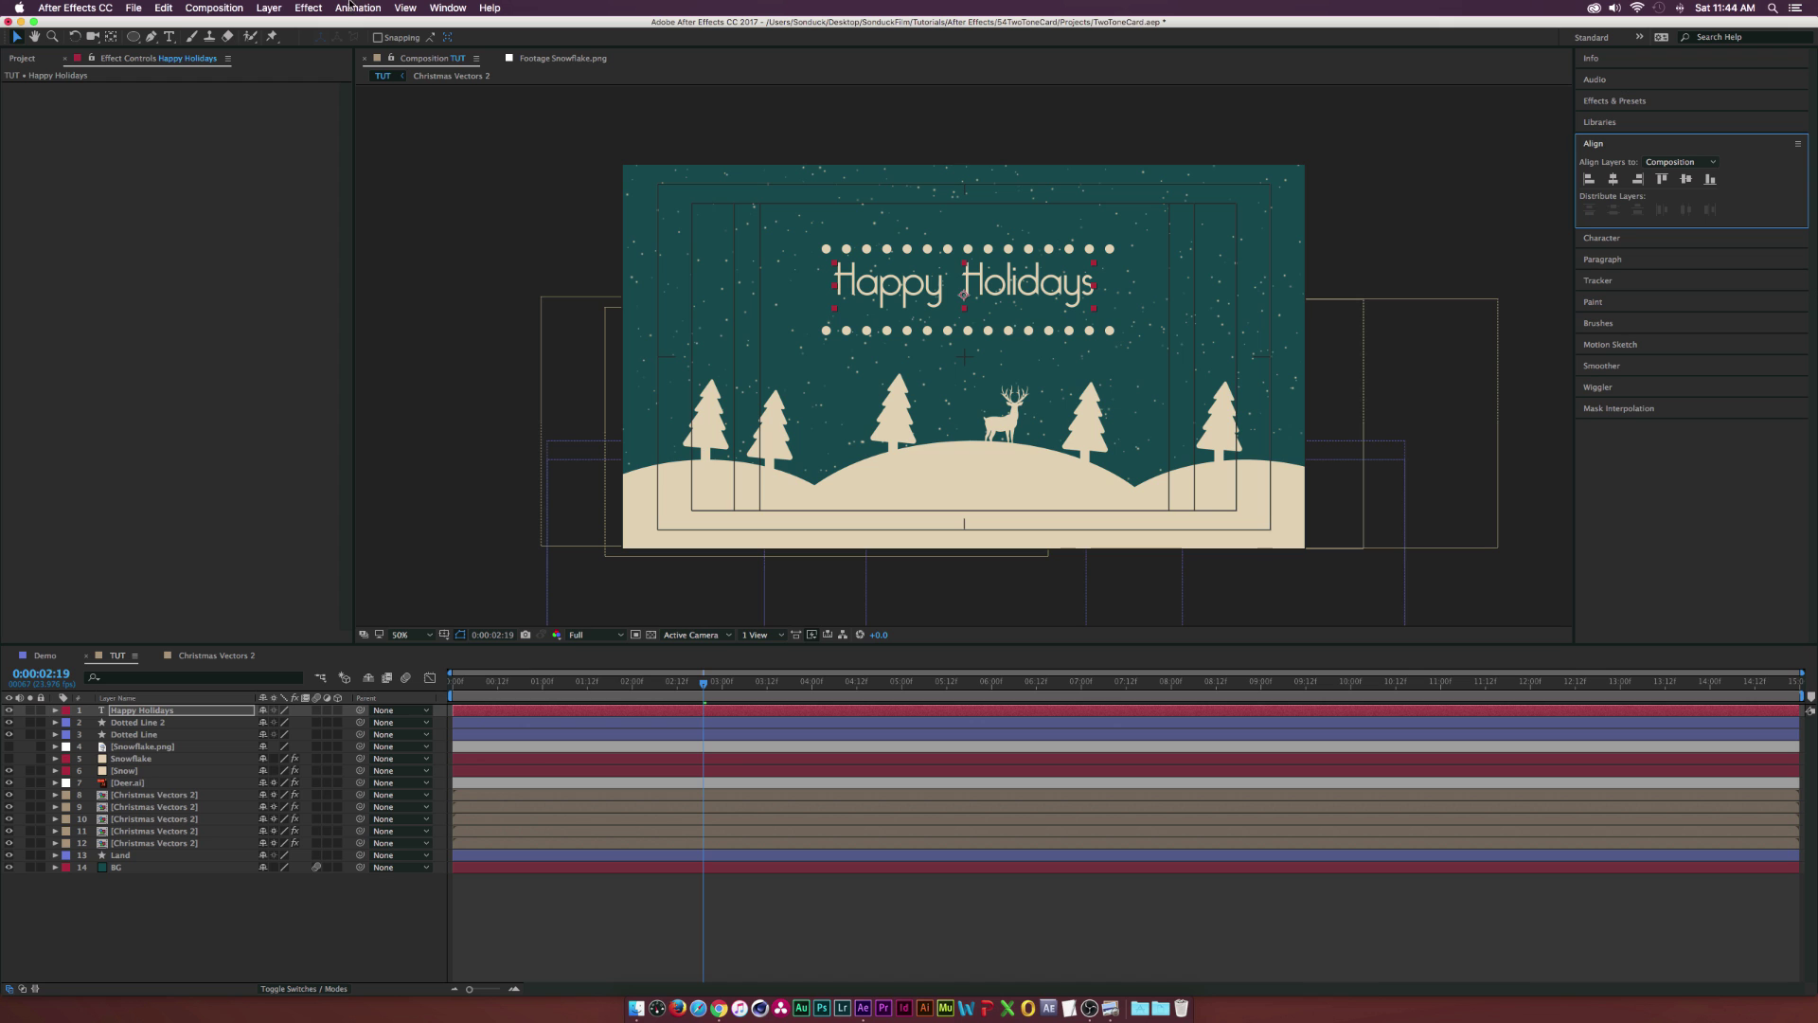
{"action": "left_click", "coordinate": [448, 7]}
{"action": "left_click", "coordinate": [958, 289]}
{"action": "left_click_drag", "start_coordinate": [1048, 293], "coordinate": [1046, 299]}
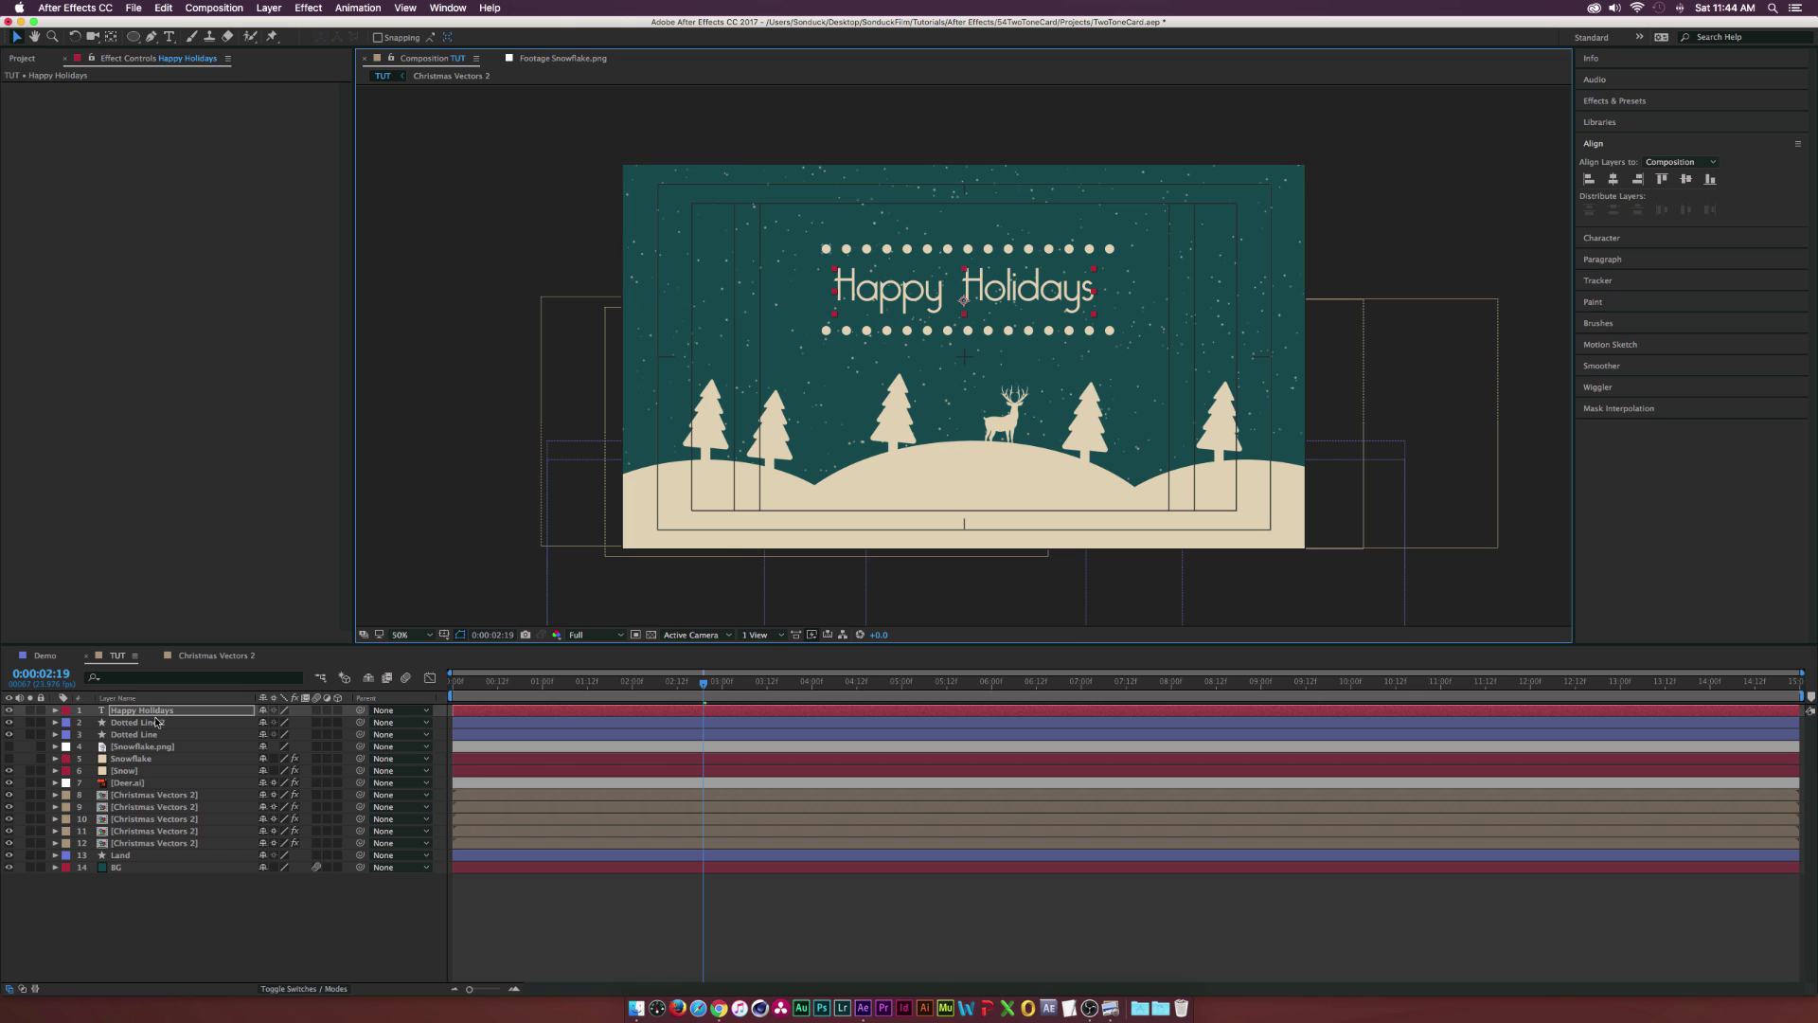
Create masks from the Happy Holidays text layer
{"action": "left_click", "coordinate": [211, 715]}
{"action": "right_click", "coordinate": [204, 711]}
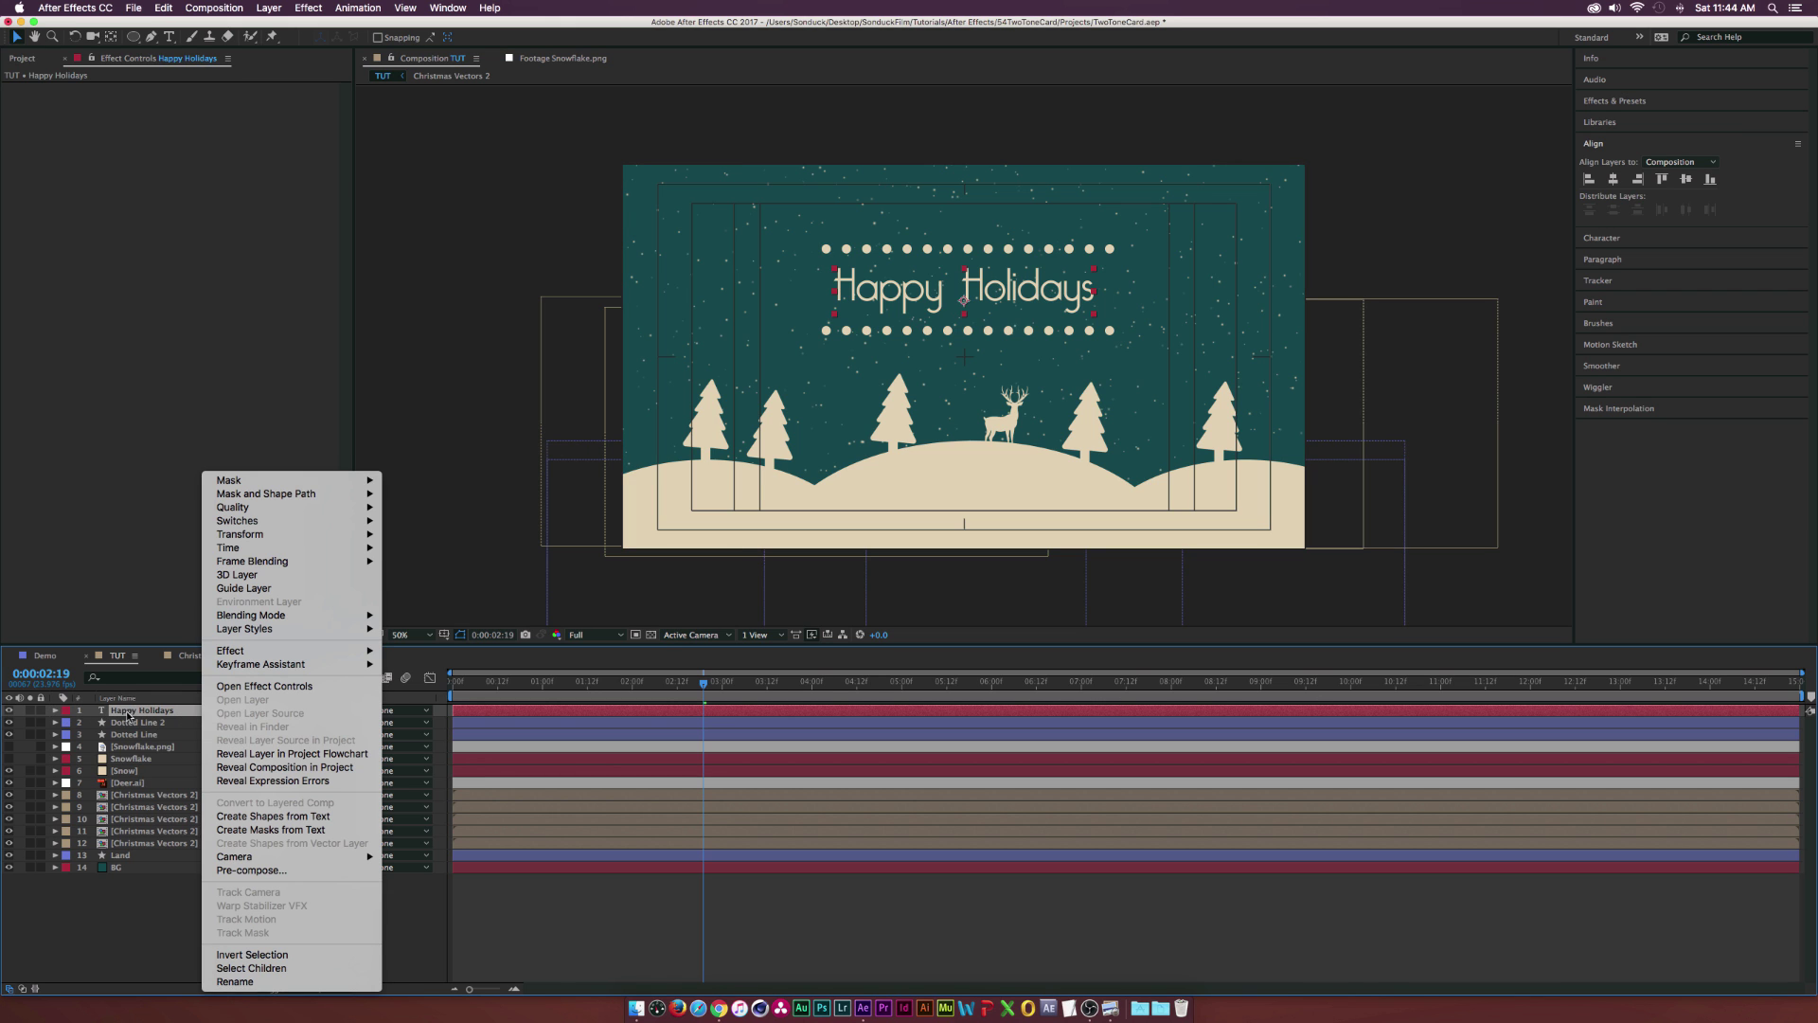
{"action": "left_click", "coordinate": [315, 831]}
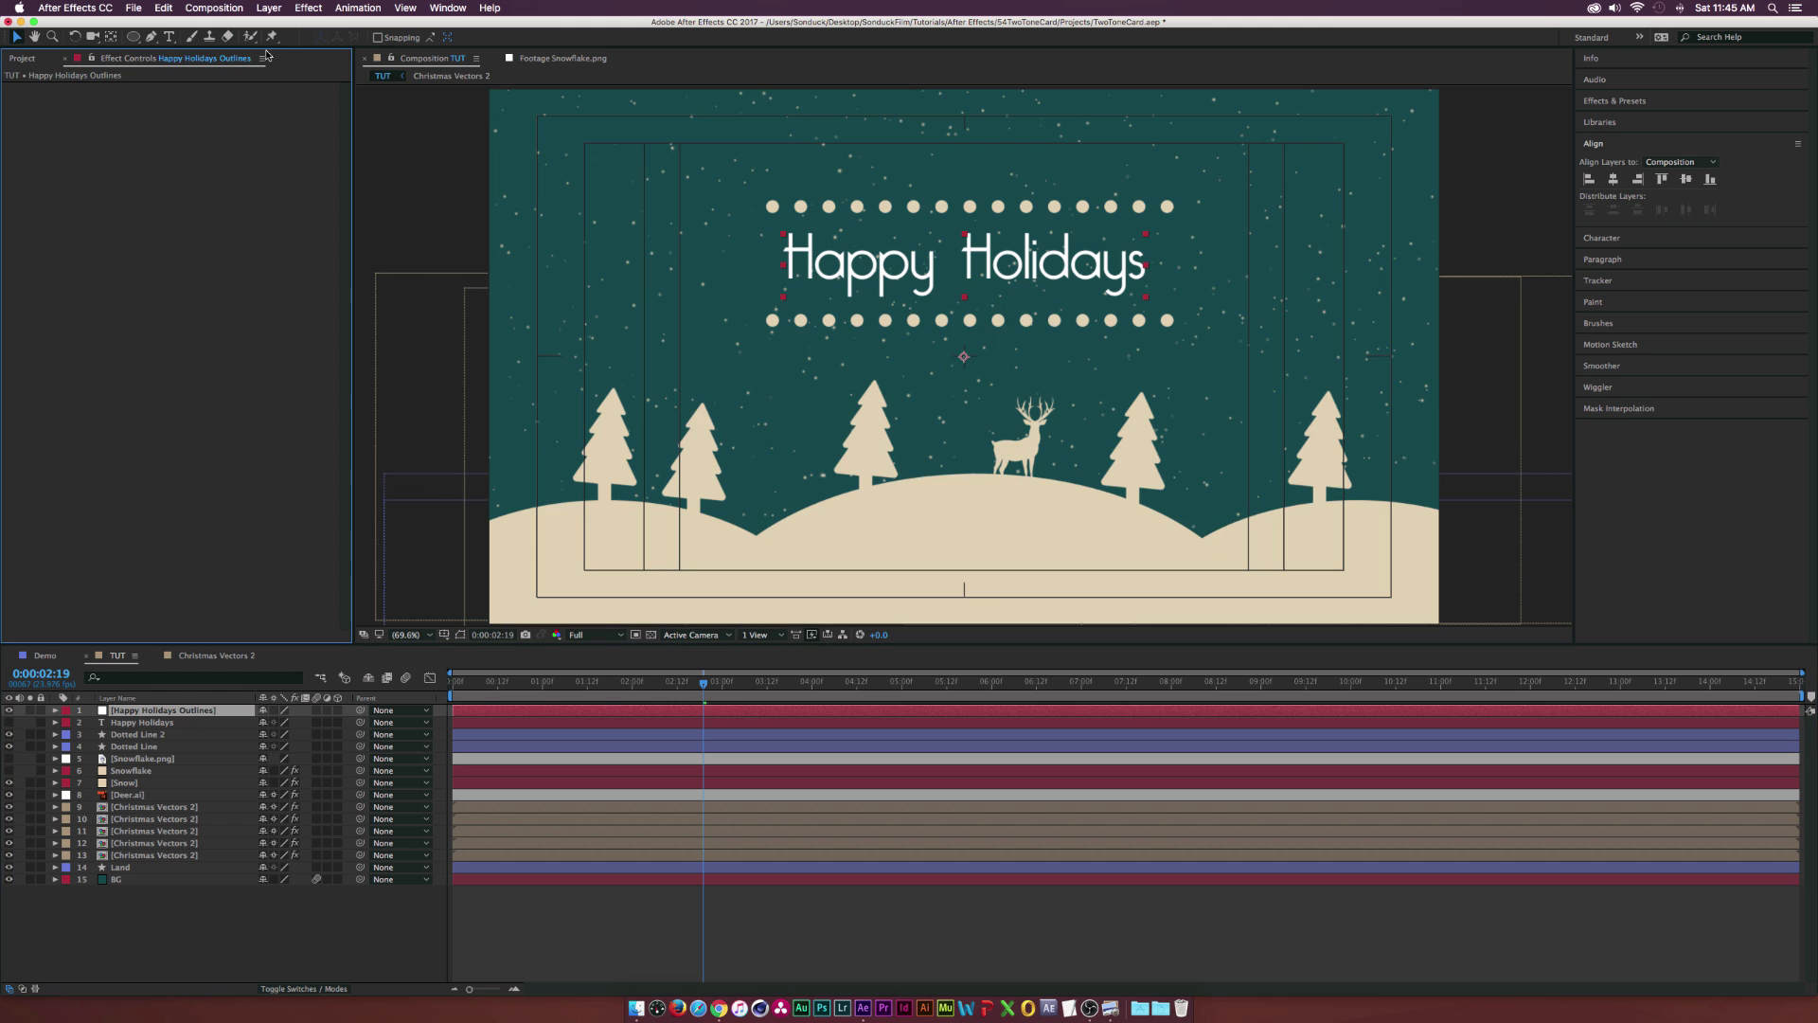
Apply the Stroke effect to the Happy Holidays Outlines layer with All Masks and Stroke Sequentially enabled
{"action": "left_click", "coordinate": [309, 8]}
{"action": "mouse_move", "coordinate": [349, 185]}
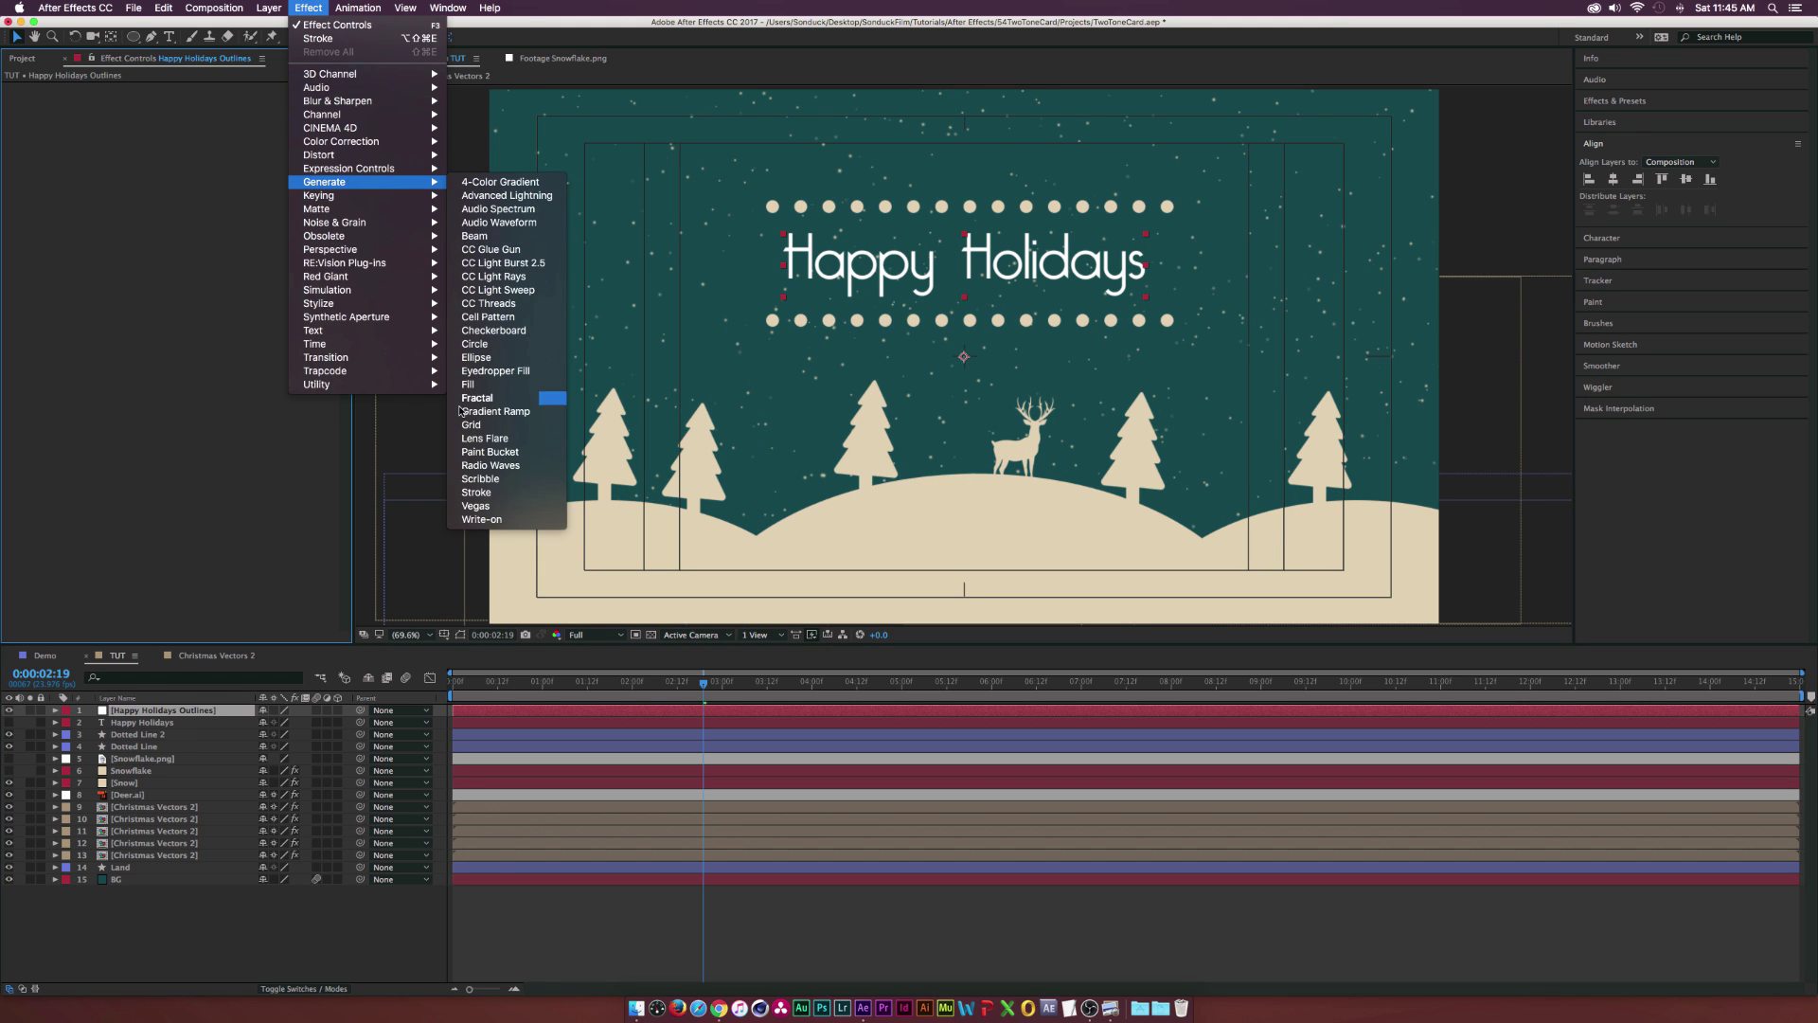
{"action": "left_click", "coordinate": [507, 494]}
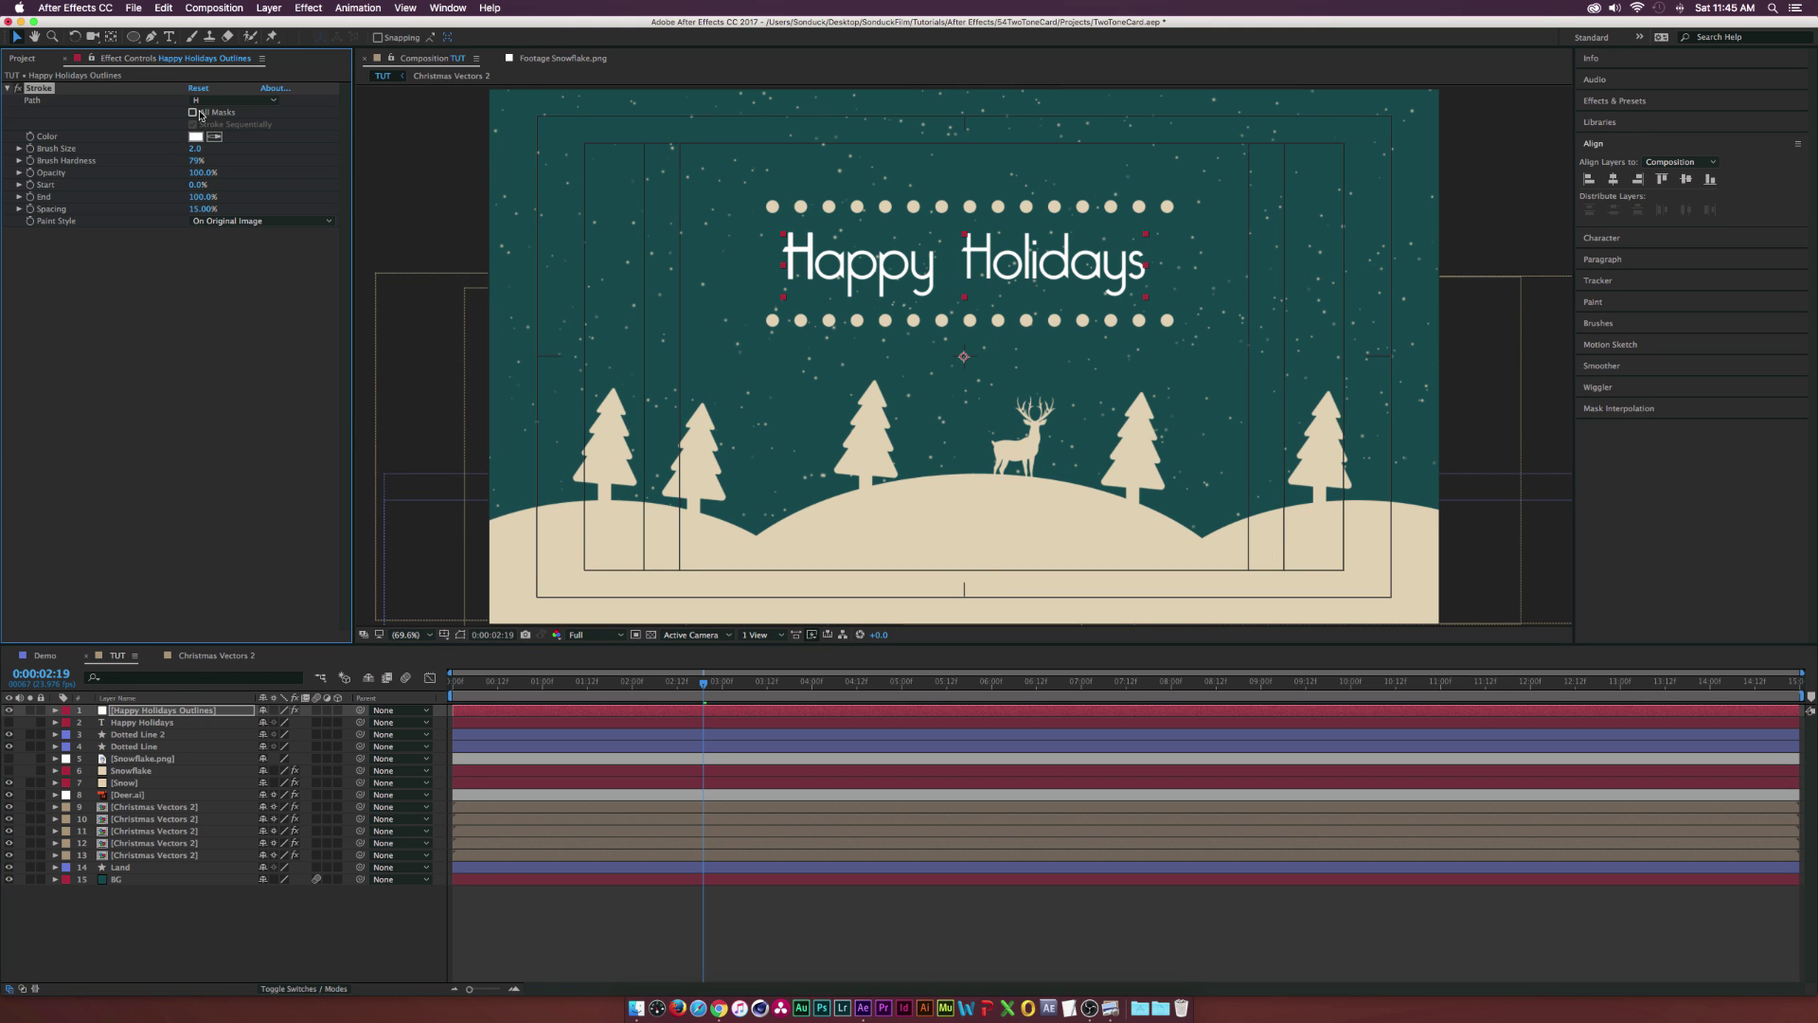
{"action": "left_click", "coordinate": [193, 112]}
{"action": "left_click", "coordinate": [194, 124]}
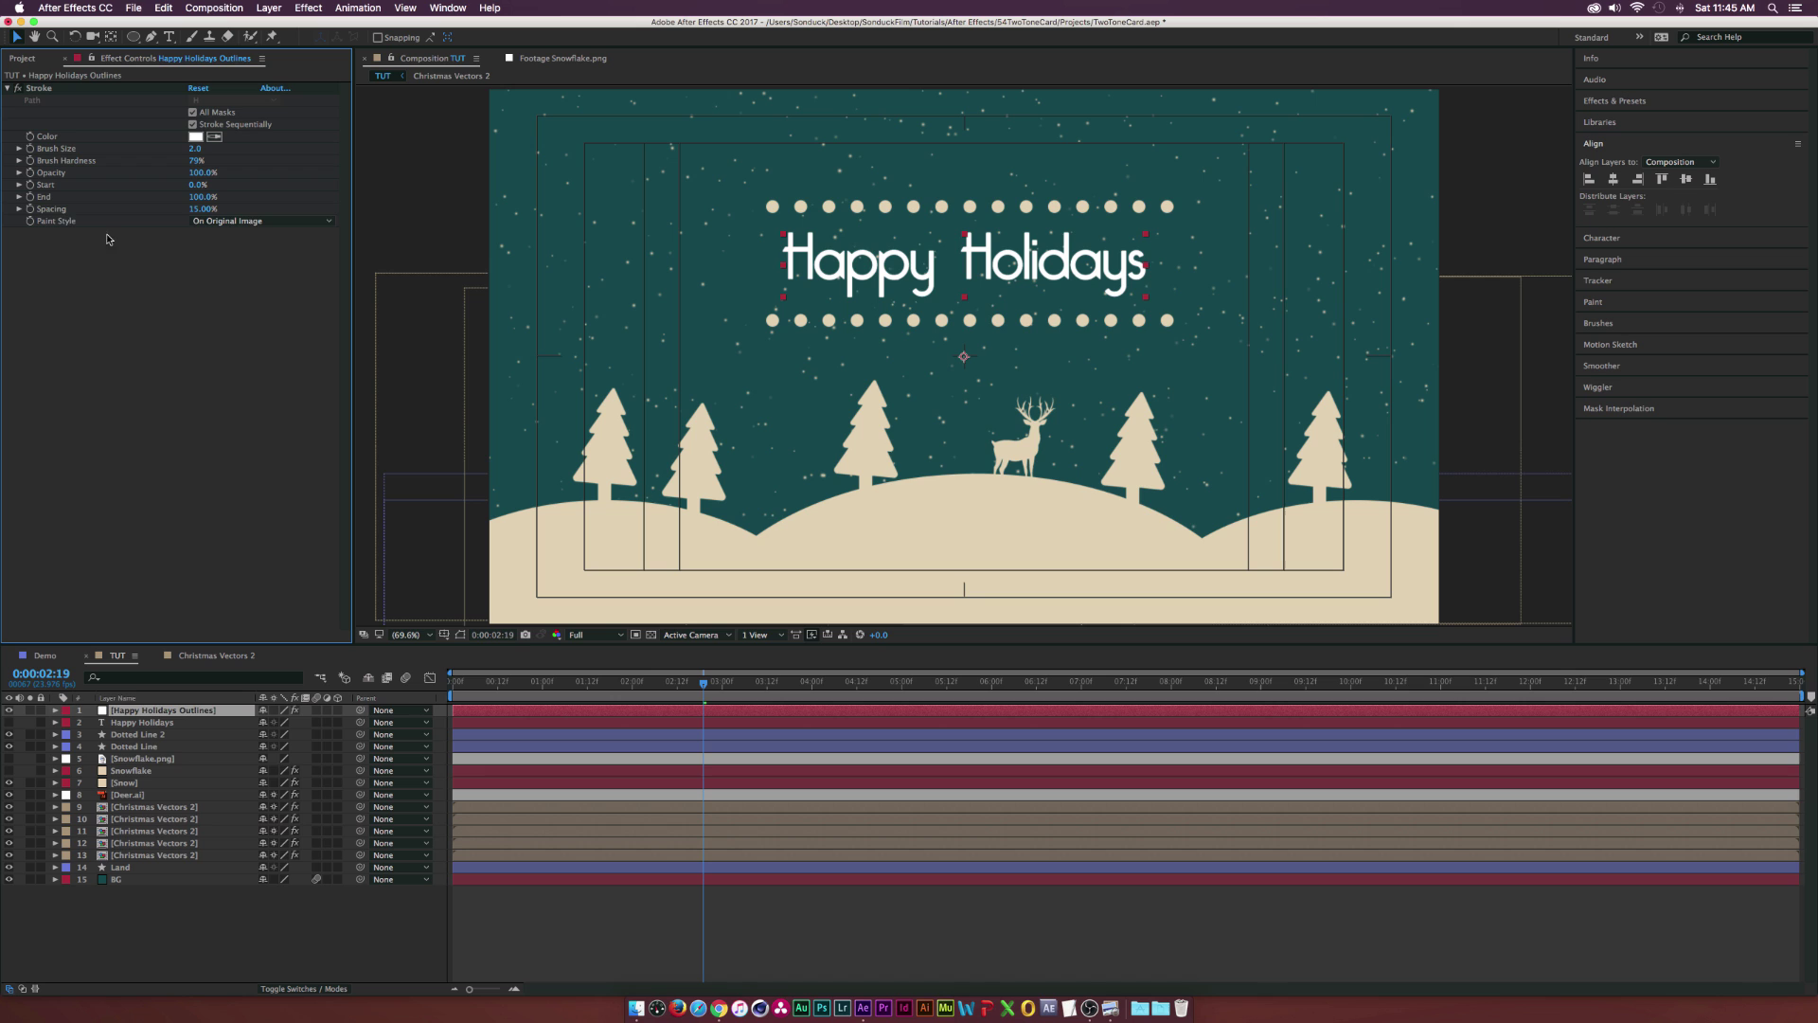
Set the Stroke's paint style to Reveal Original Image and its brush size to 8.7 so the letters fill
{"action": "left_click", "coordinate": [261, 220]}
{"action": "left_click", "coordinate": [290, 263]}
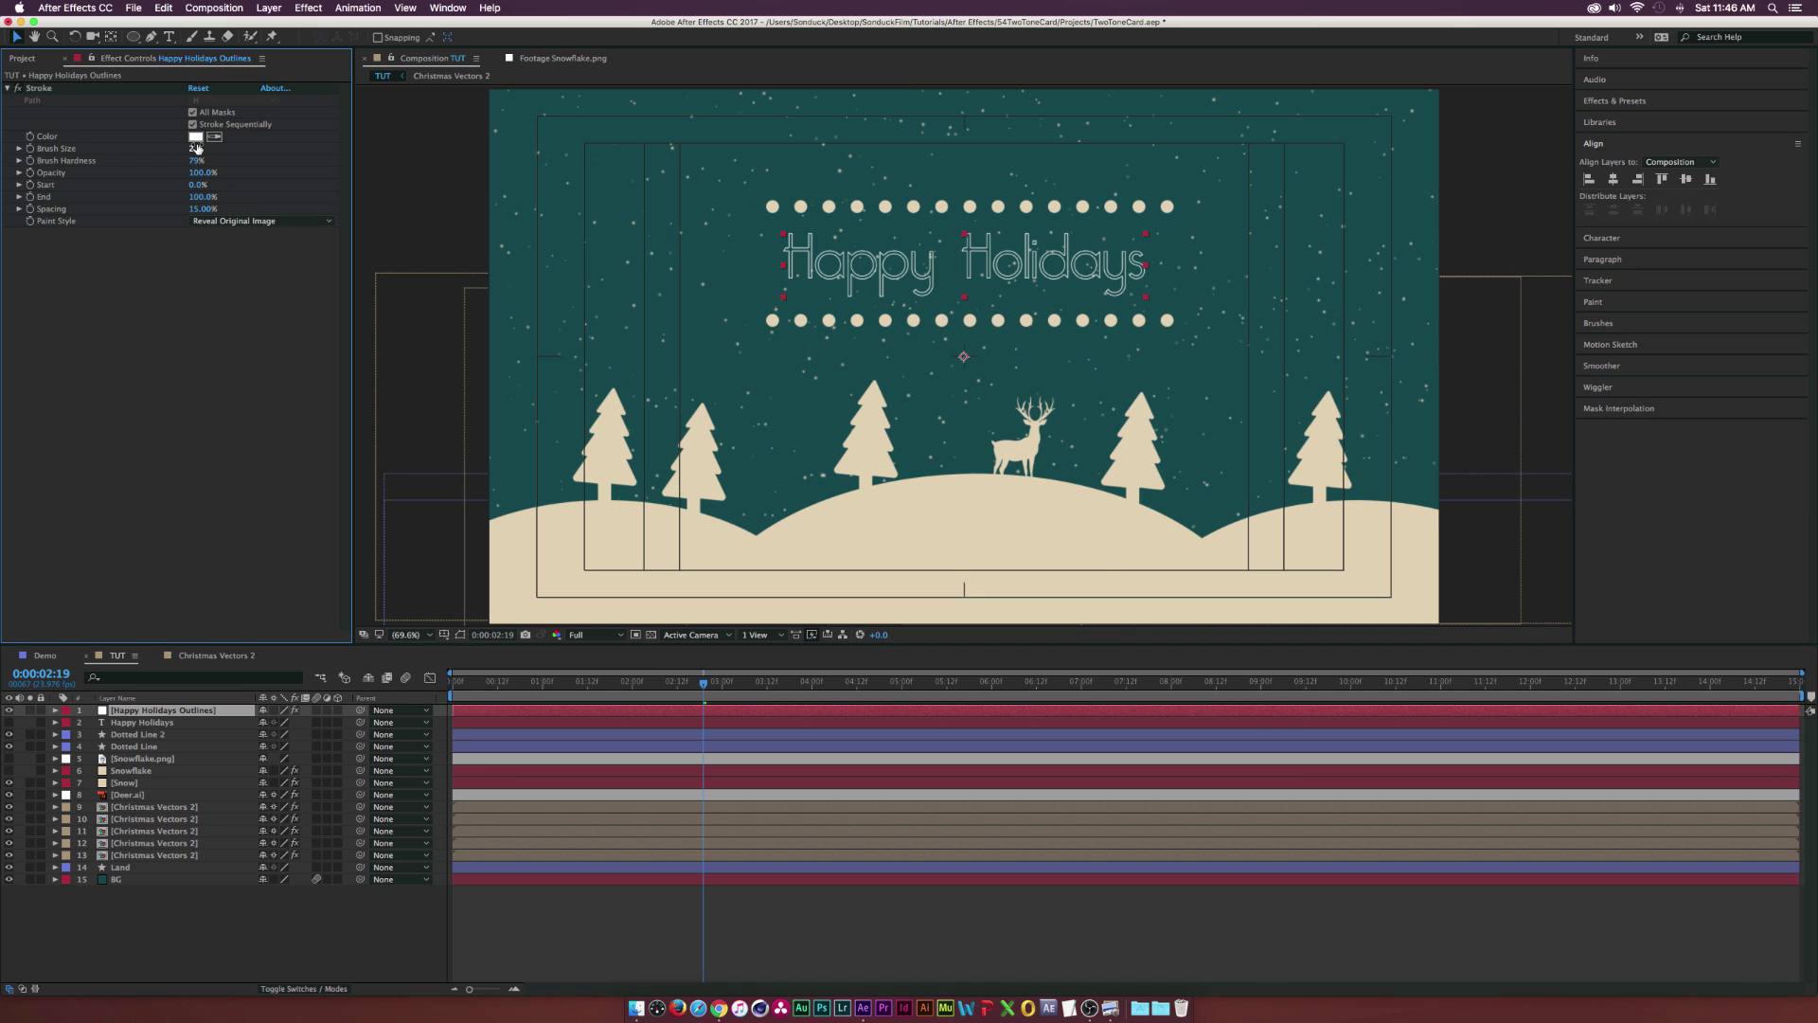
{"action": "left_click_drag", "start_coordinate": [196, 147], "coordinate": [244, 147]}
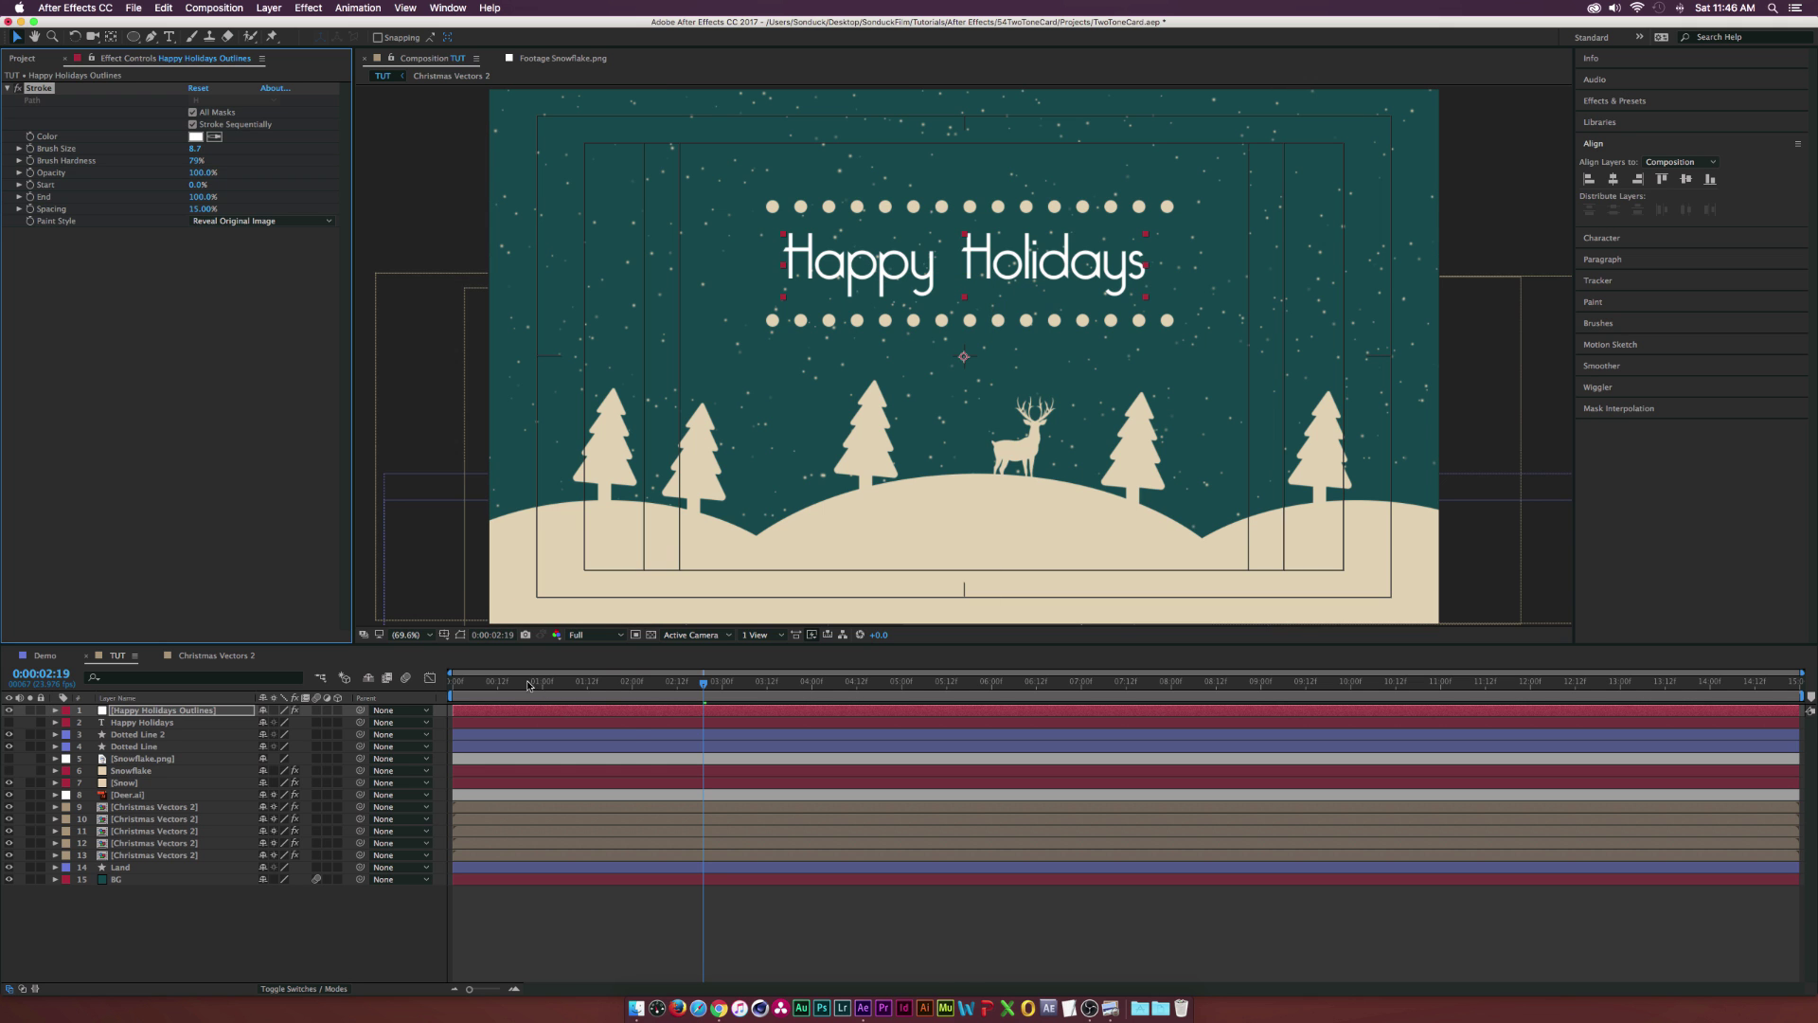
With the Stroke's End at 0%, animate Start from 0% at 0:00:01:23 to 100% at 0:00:02:19
{"action": "left_click_drag", "start_coordinate": [606, 683], "coordinate": [631, 689]}
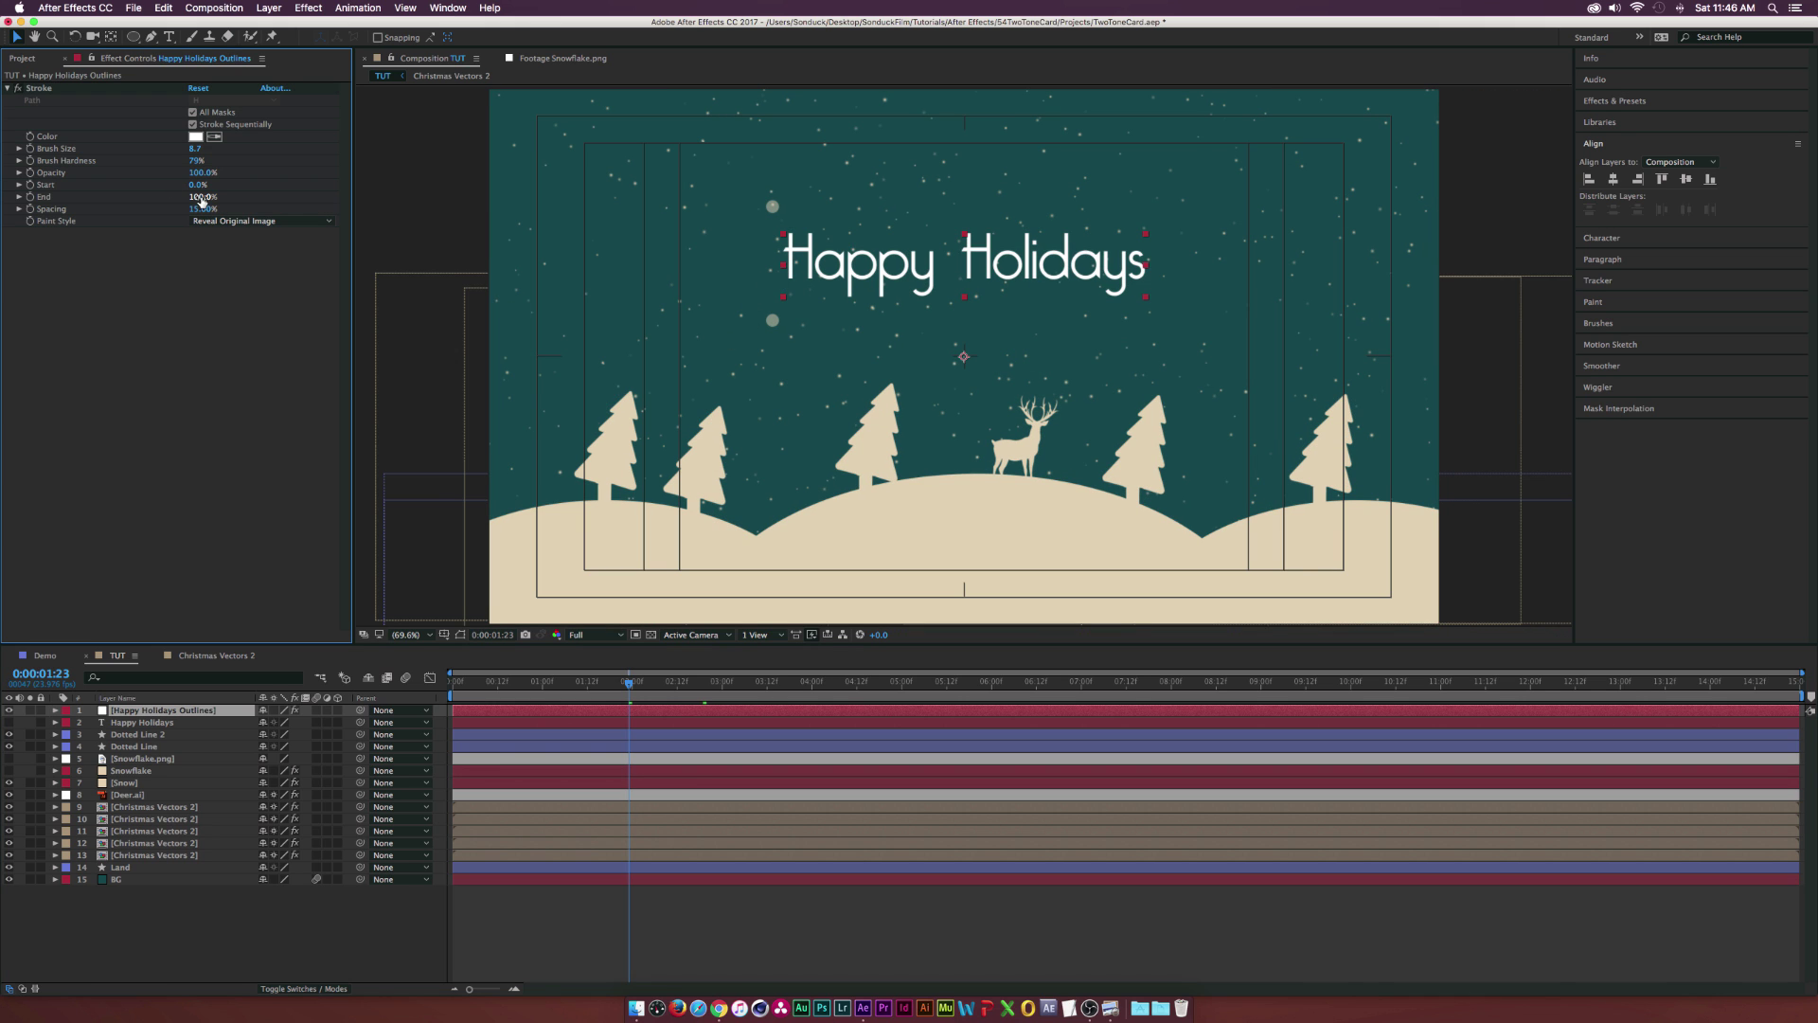
{"action": "left_click_drag", "start_coordinate": [200, 197], "coordinate": [97, 203]}
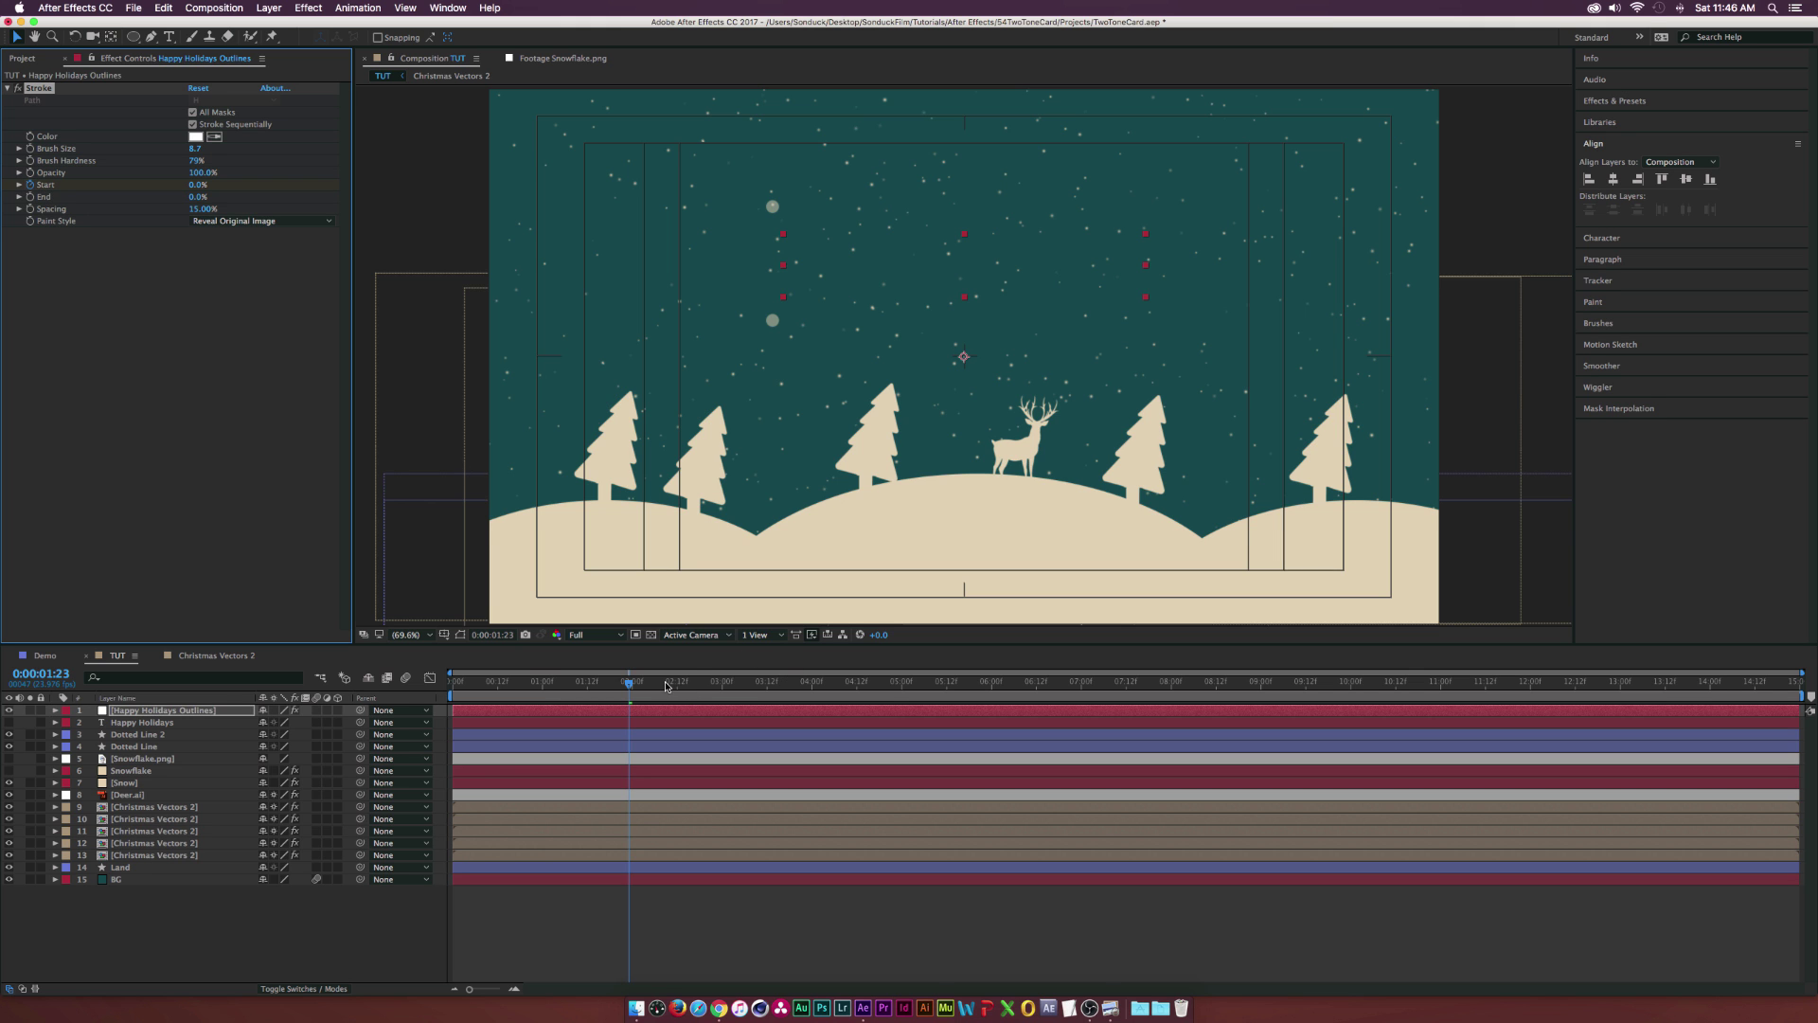
{"action": "left_click_drag", "start_coordinate": [674, 687], "coordinate": [703, 686]}
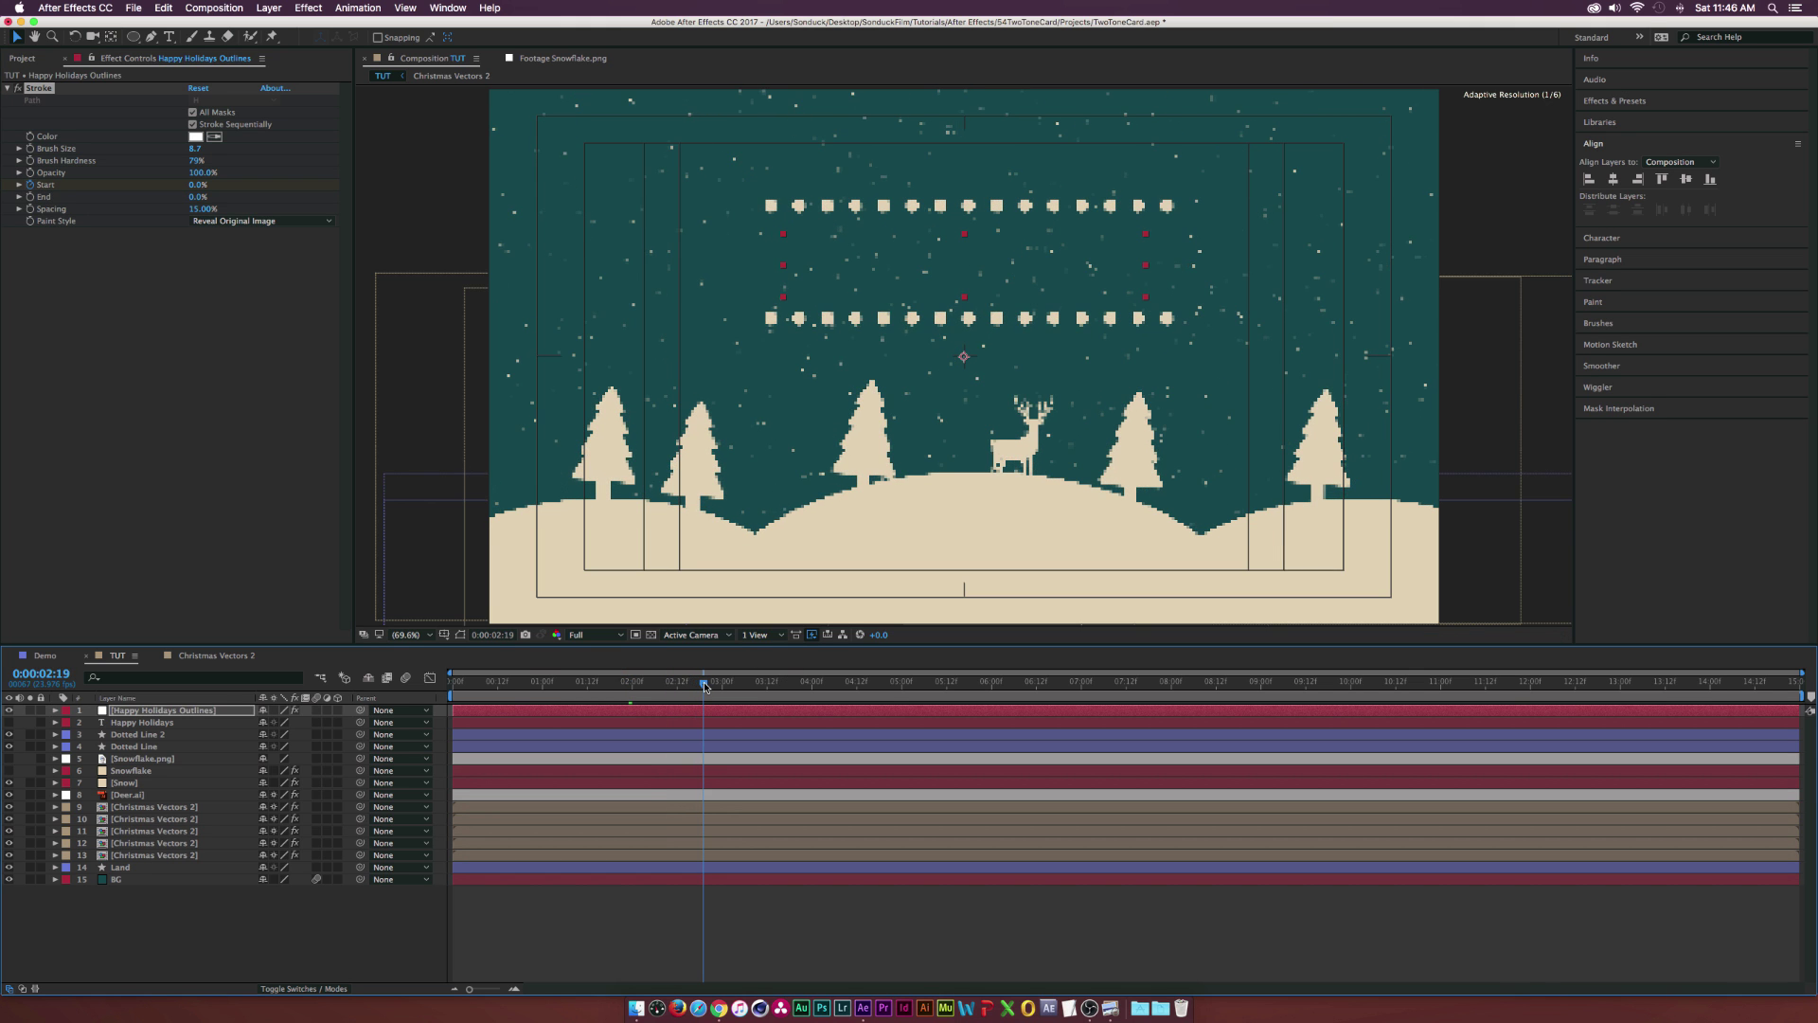
{"action": "left_click_drag", "start_coordinate": [192, 186], "coordinate": [289, 186]}
{"action": "mouse_move", "coordinate": [703, 682]}
{"action": "left_mouse_down"}
{"action": "mouse_move", "coordinate": [632, 684]}
{"action": "mouse_move", "coordinate": [702, 682]}
{"action": "left_mouse_up"}
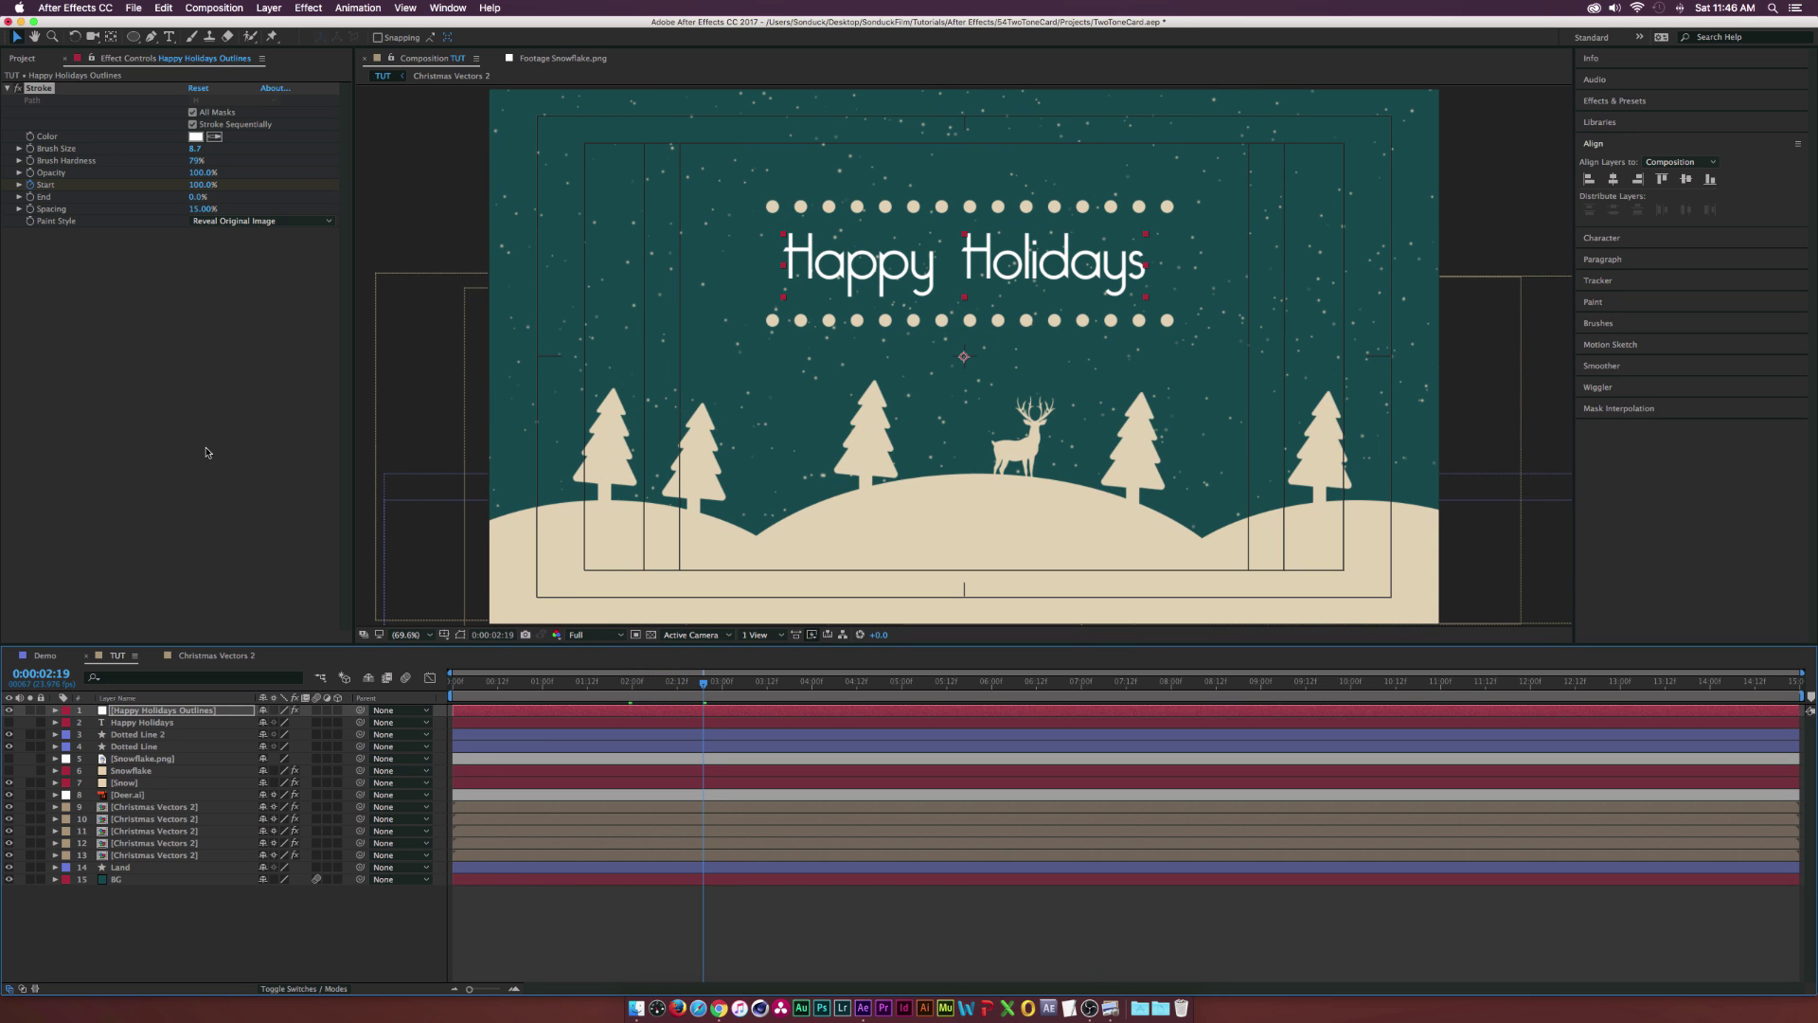
Try a red E10000 color for the Stroke effect and undo the change
{"action": "left_click", "coordinate": [195, 137]}
{"action": "left_click_drag", "start_coordinate": [780, 462], "coordinate": [905, 440]}
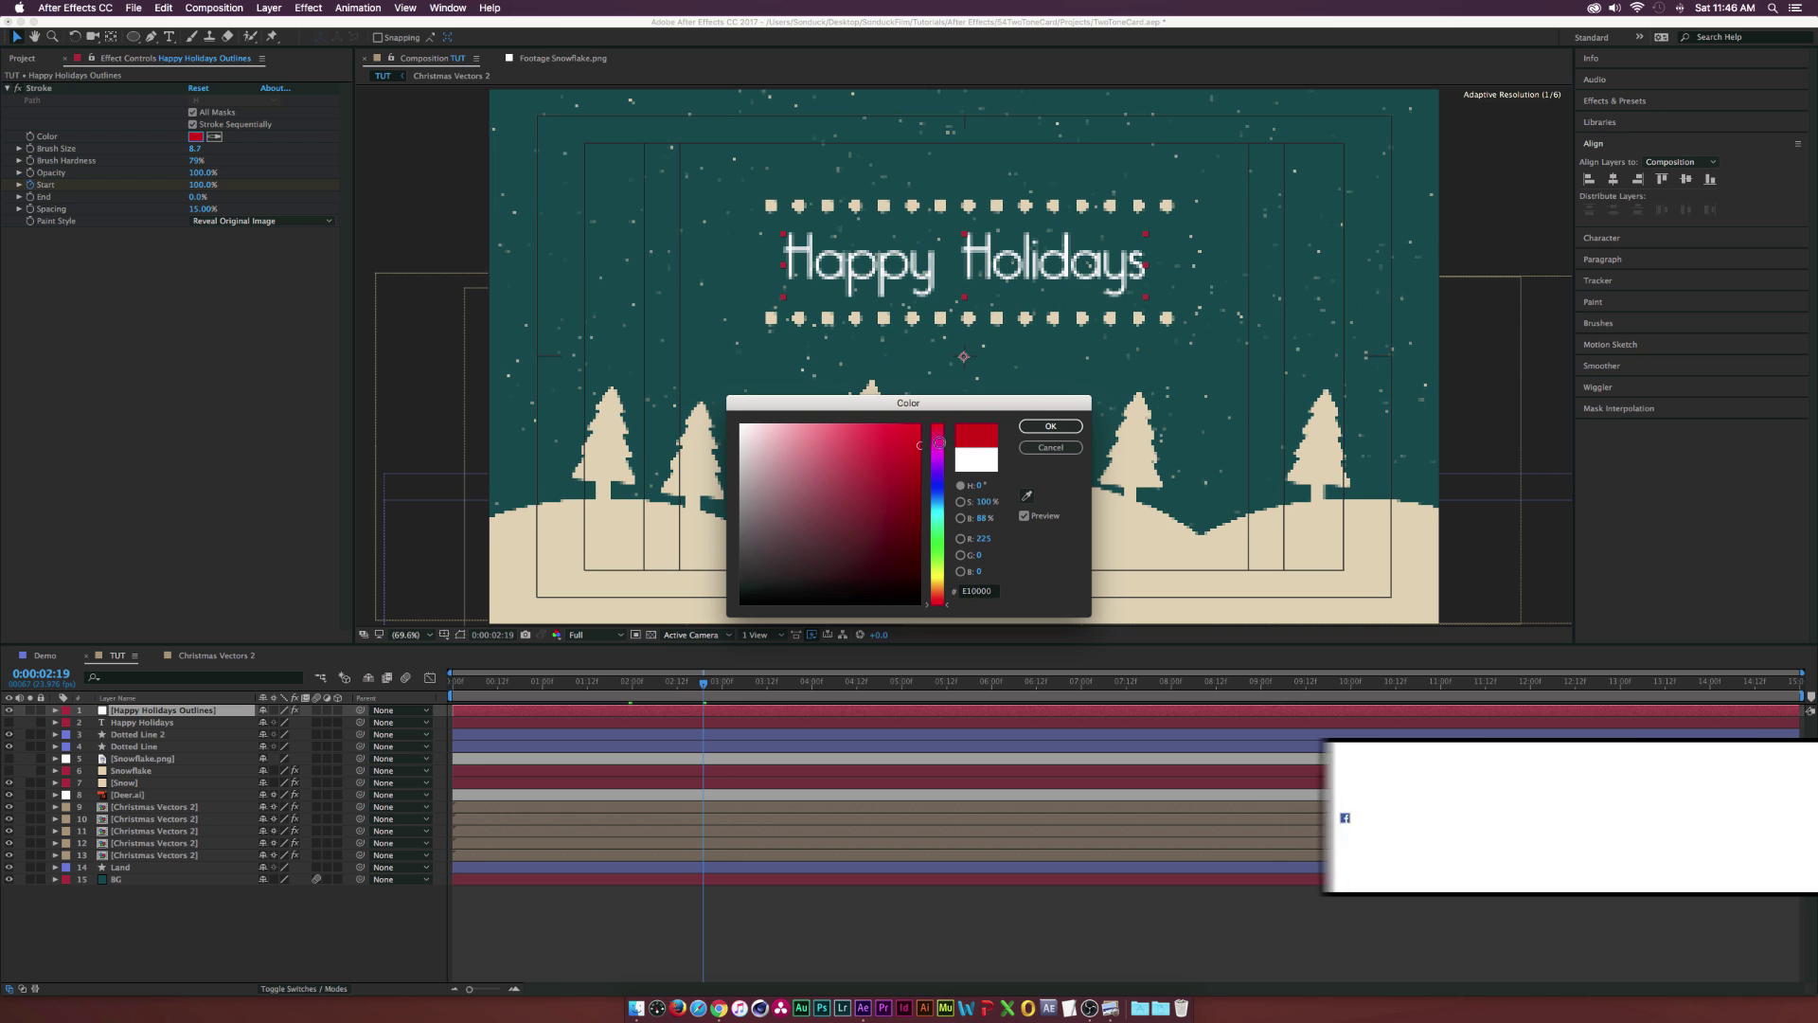
{"action": "left_click", "coordinate": [1050, 426]}
{"action": "key", "text": "super+z"}
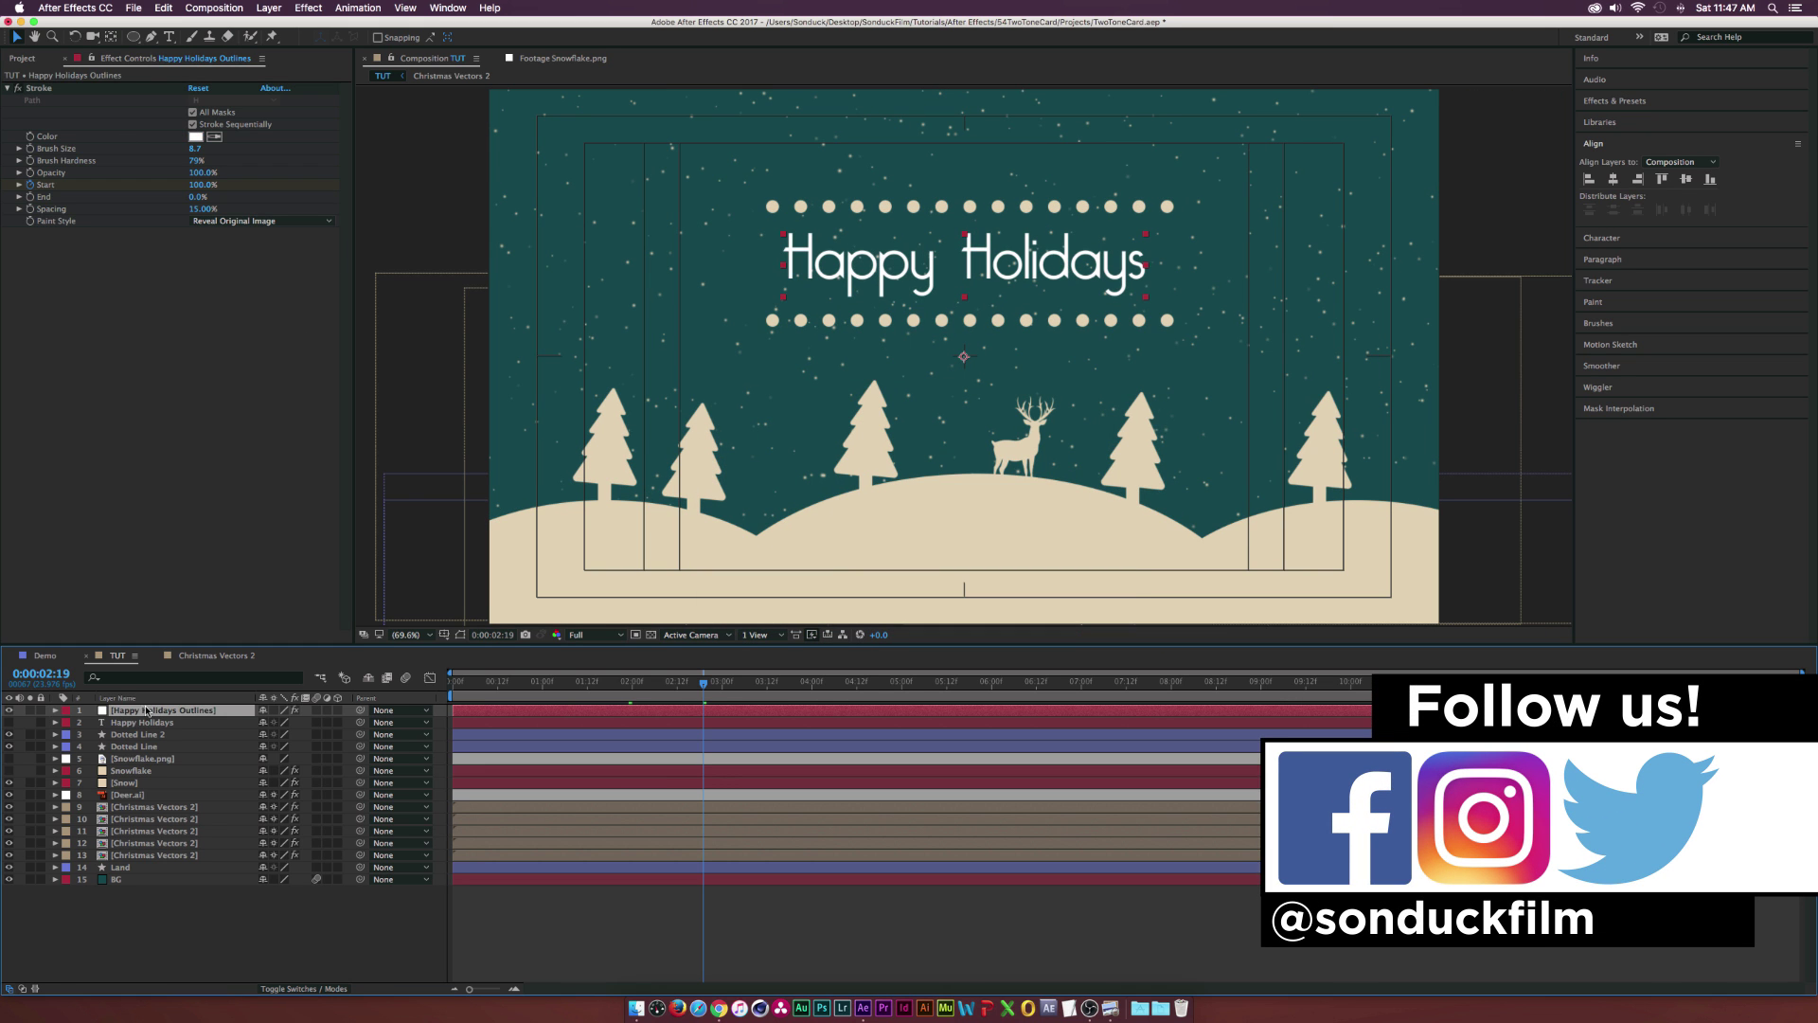
Change the Happy Holidays Outlines solid's color to the card's beige and show the Snowflake layer again
{"action": "left_click", "coordinate": [269, 8]}
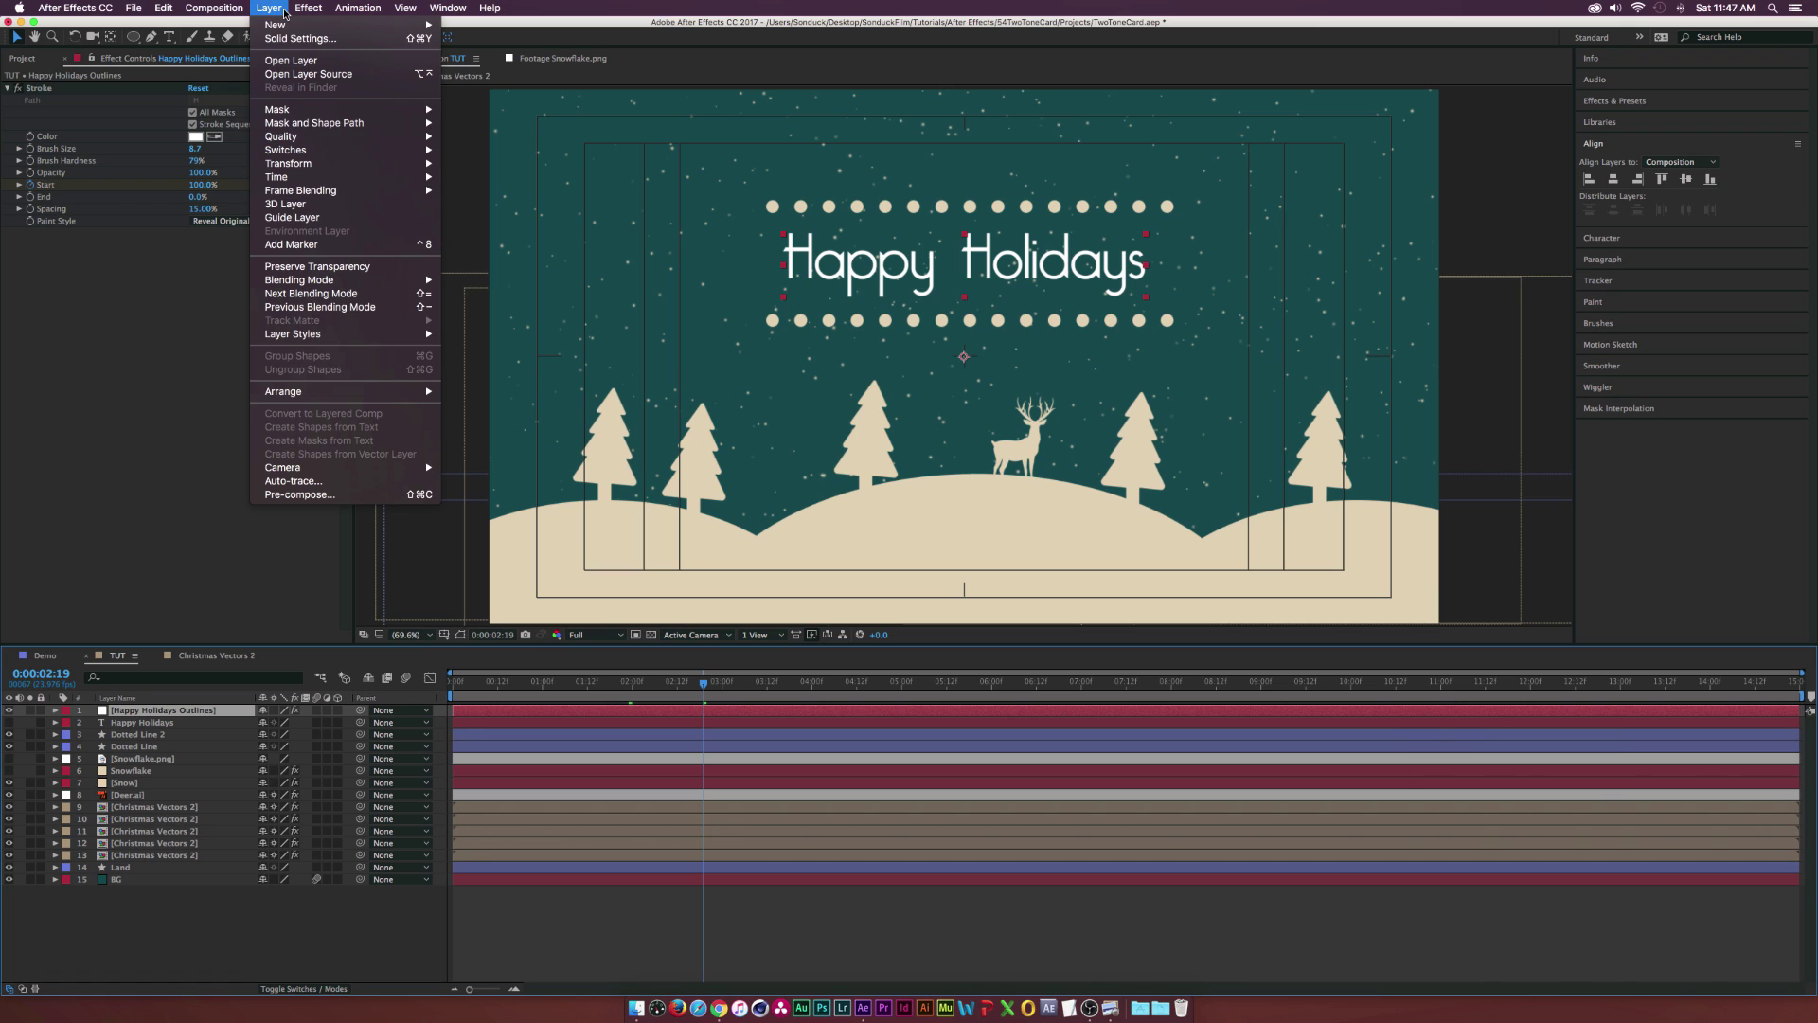
{"action": "left_click", "coordinate": [285, 40]}
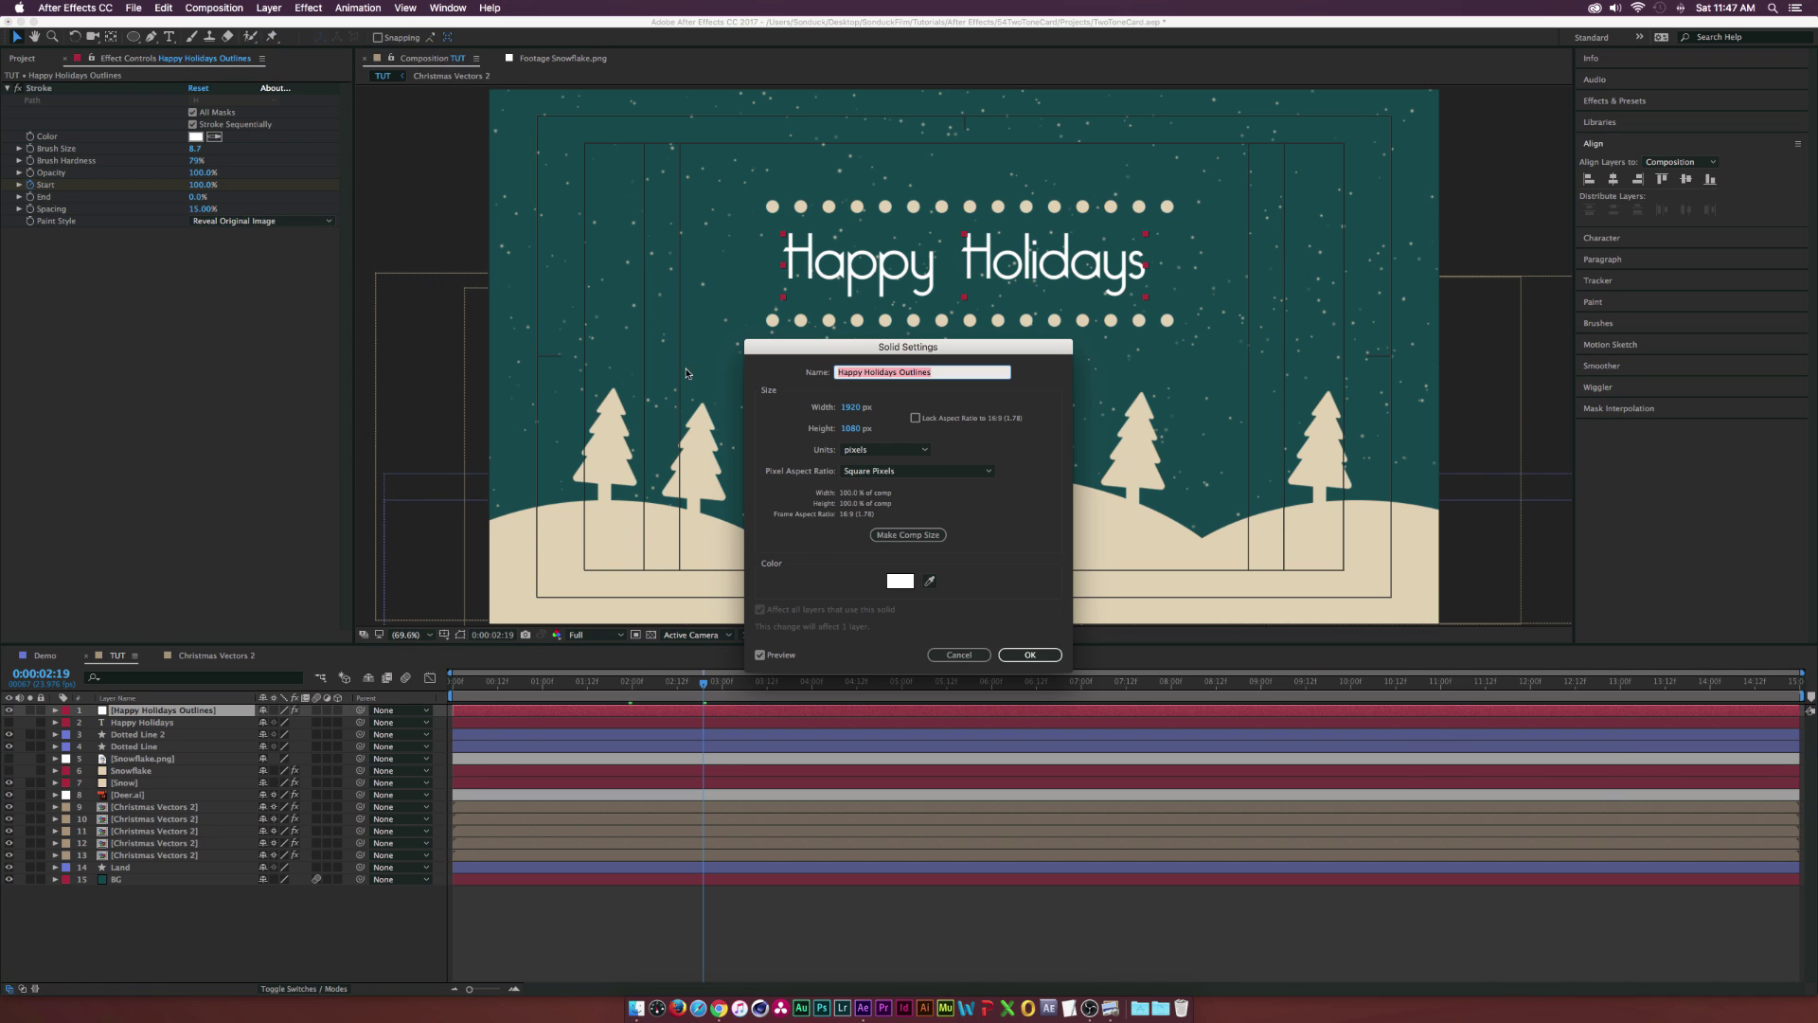
{"action": "left_click", "coordinate": [891, 584]}
{"action": "type", "text": "ADBEAF"}
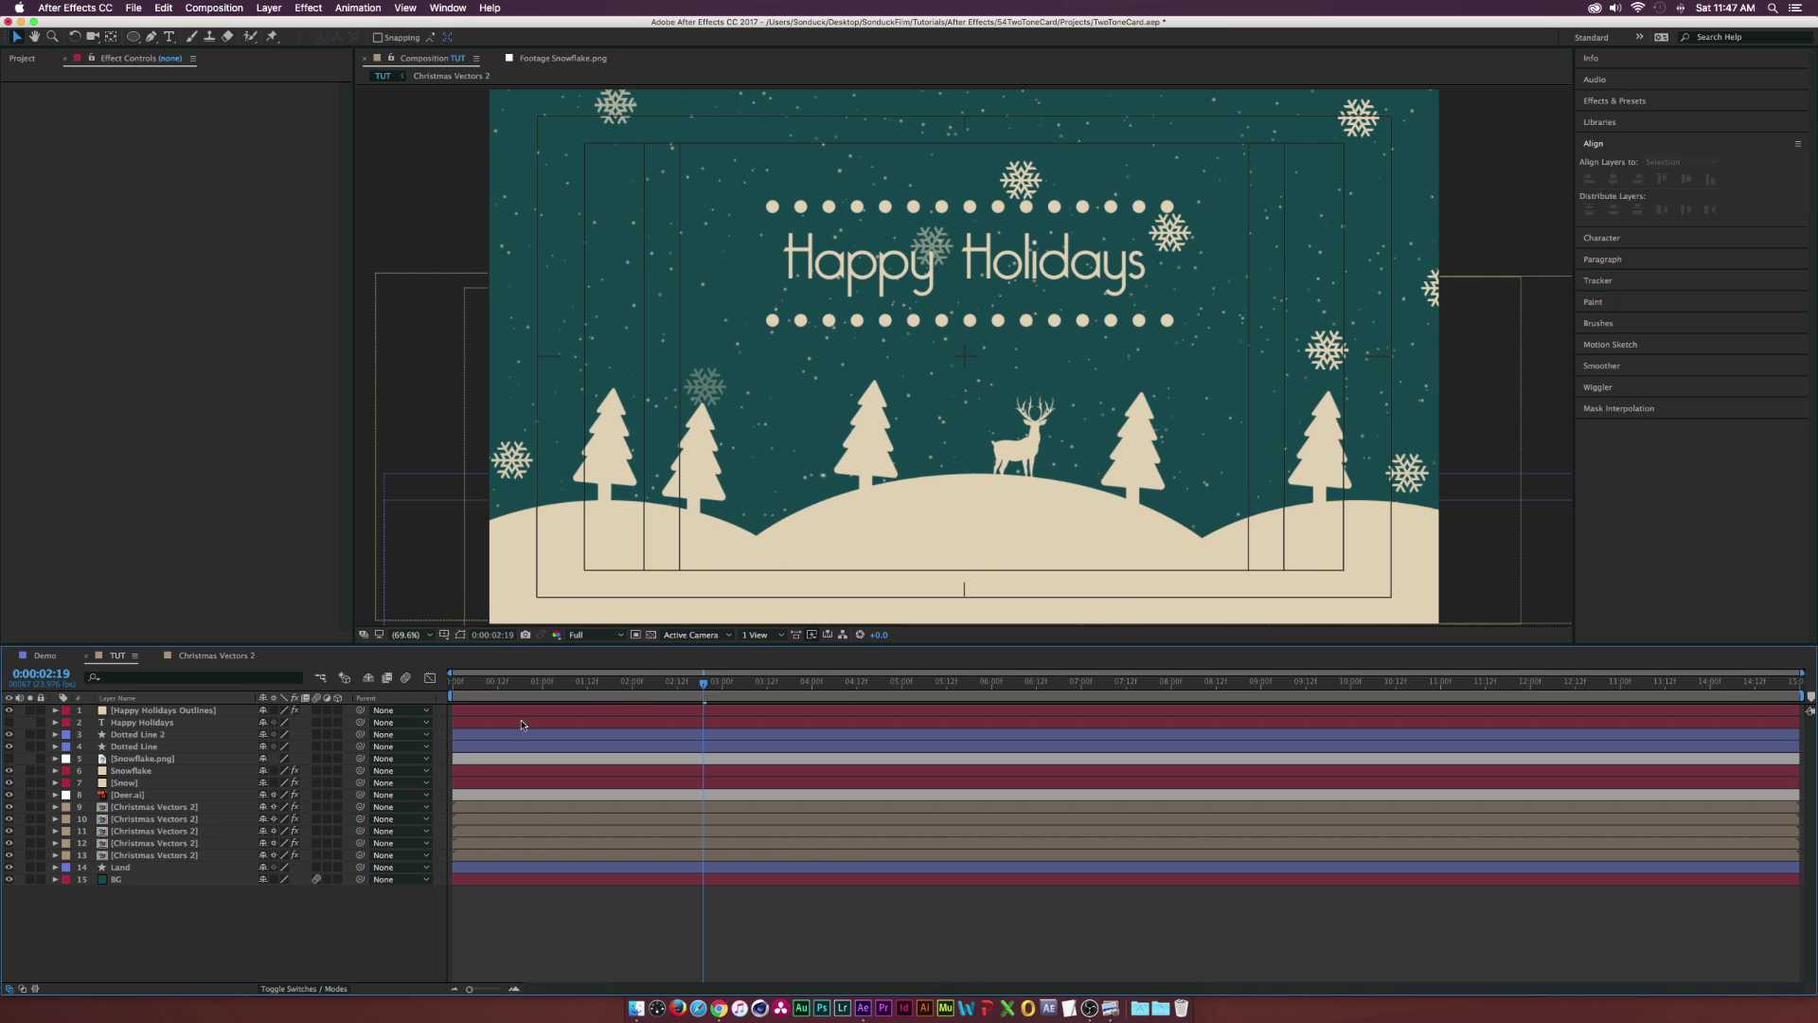
Turn on motion blur for all layers and enable it for the composition
{"action": "left_click_drag", "start_coordinate": [314, 715], "coordinate": [314, 879]}
{"action": "left_click", "coordinate": [137, 770]}
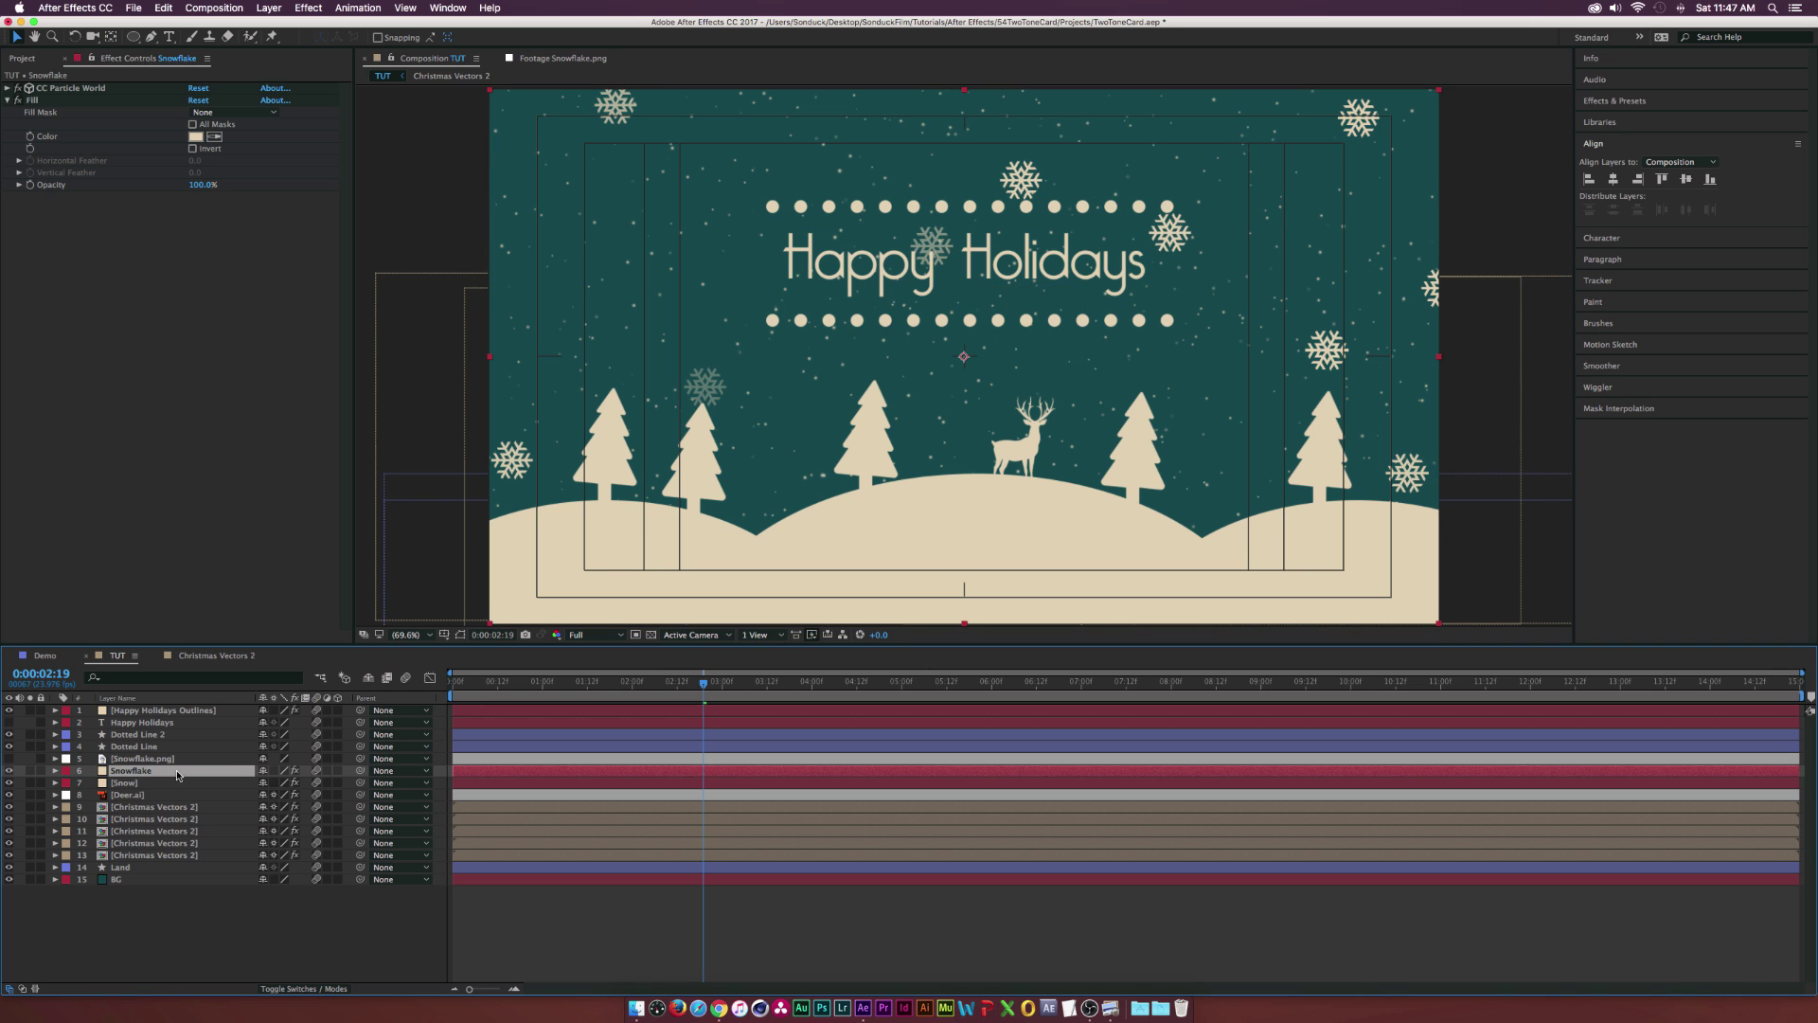
{"action": "left_click", "coordinate": [406, 678]}
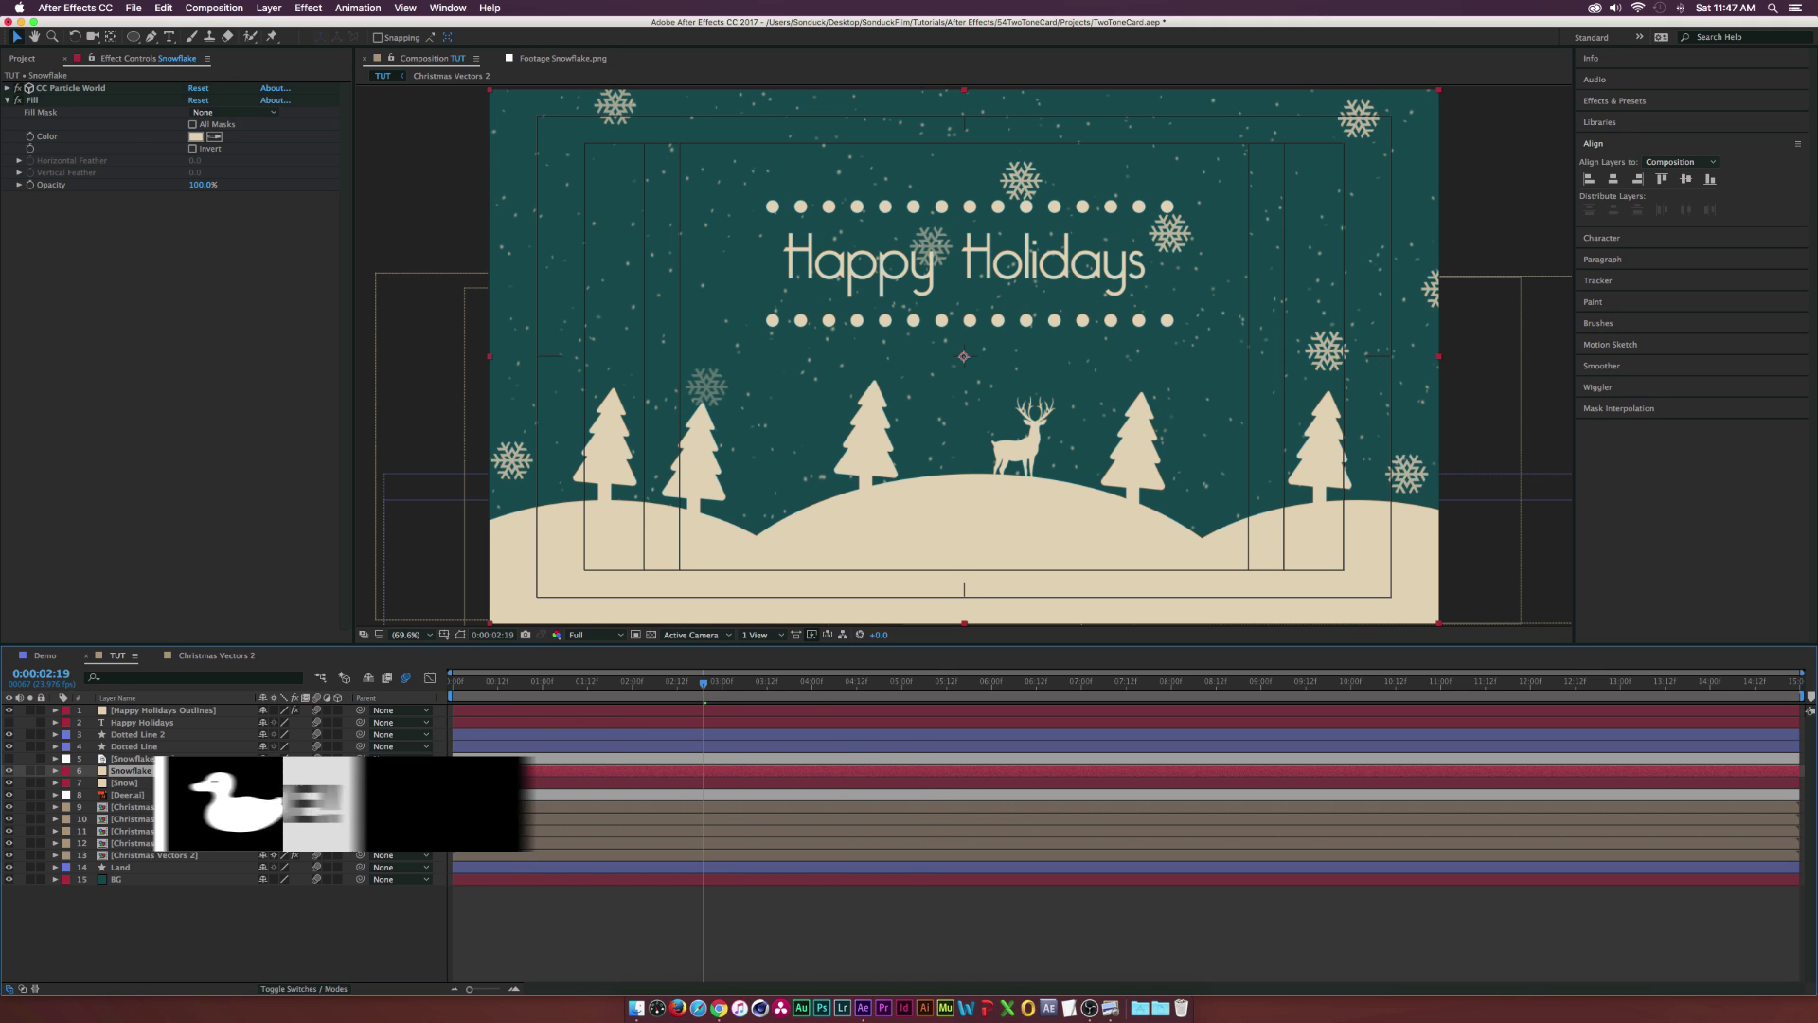